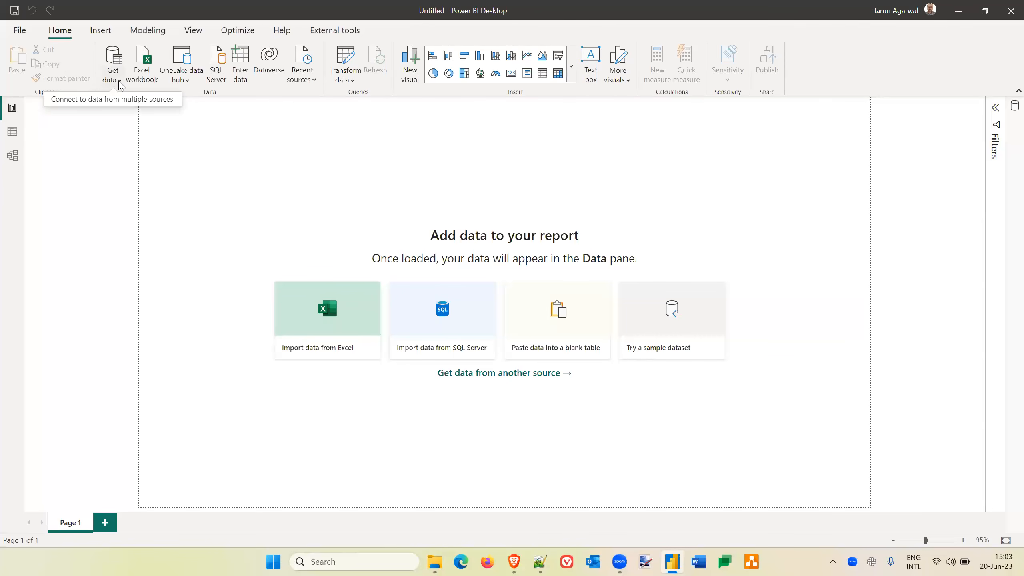
# Start a new data connection that uses the Folder source.
pyautogui.click(119, 81)
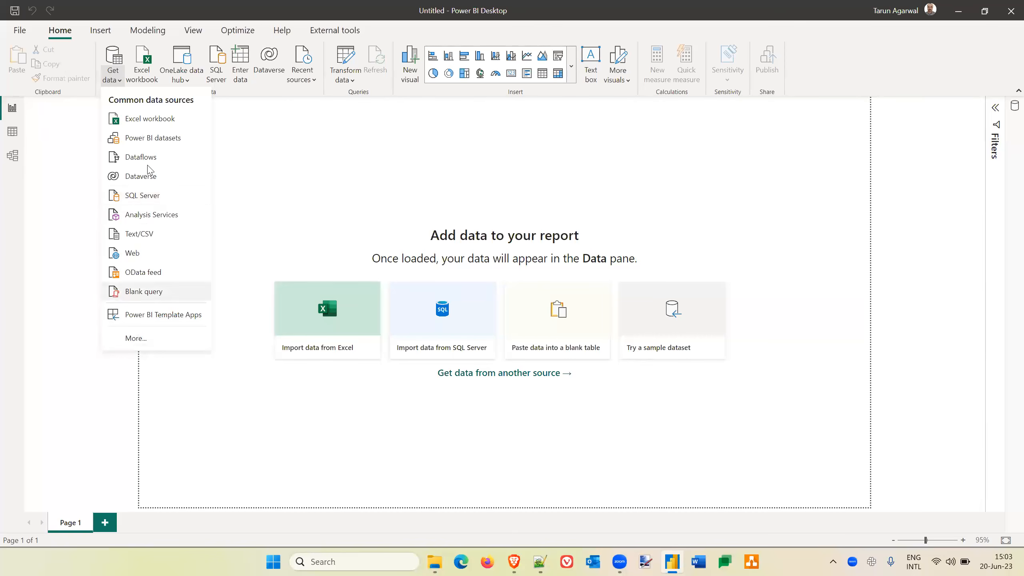
pyautogui.click(148, 342)
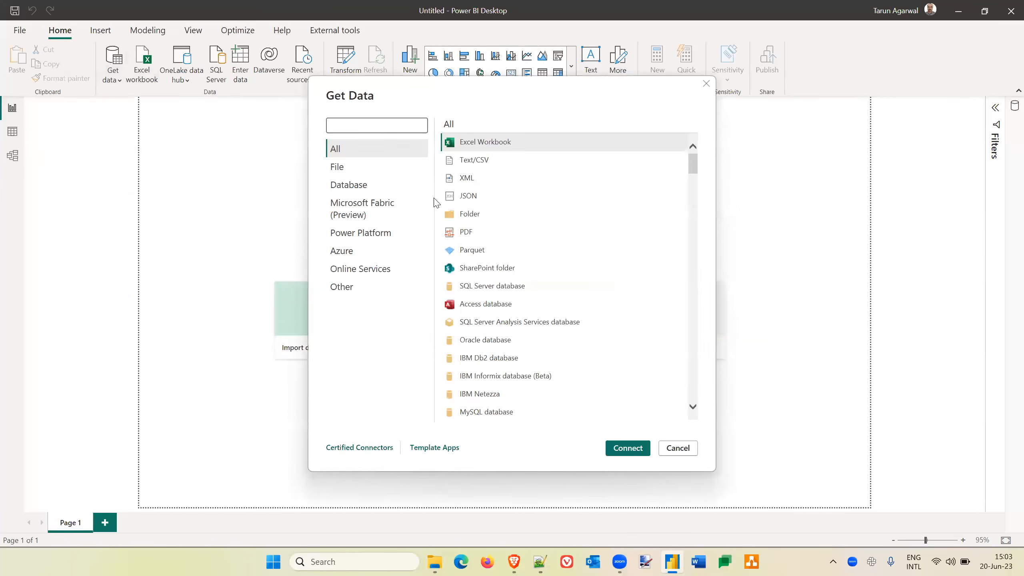
pyautogui.click(476, 215)
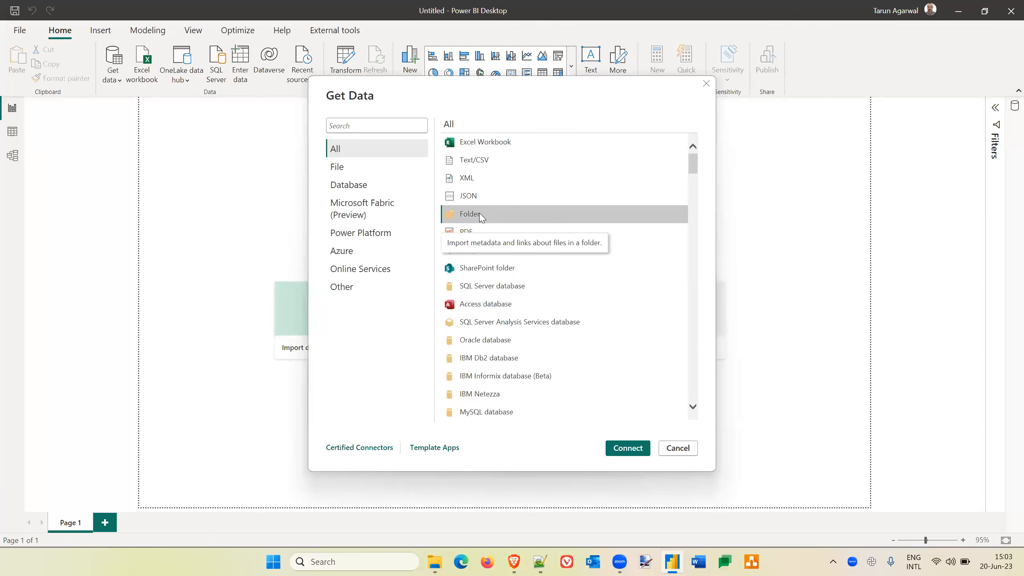
pyautogui.click(629, 449)
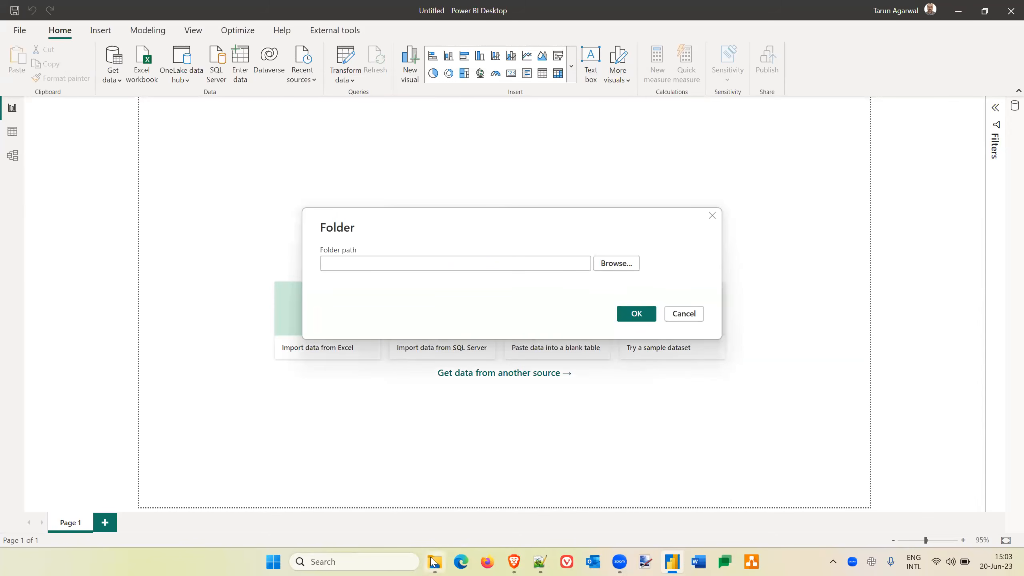
# Switch to File Explorer, open the Sales_CSV folder inside Samples and copy its full path.
pyautogui.moveTo(431, 558)
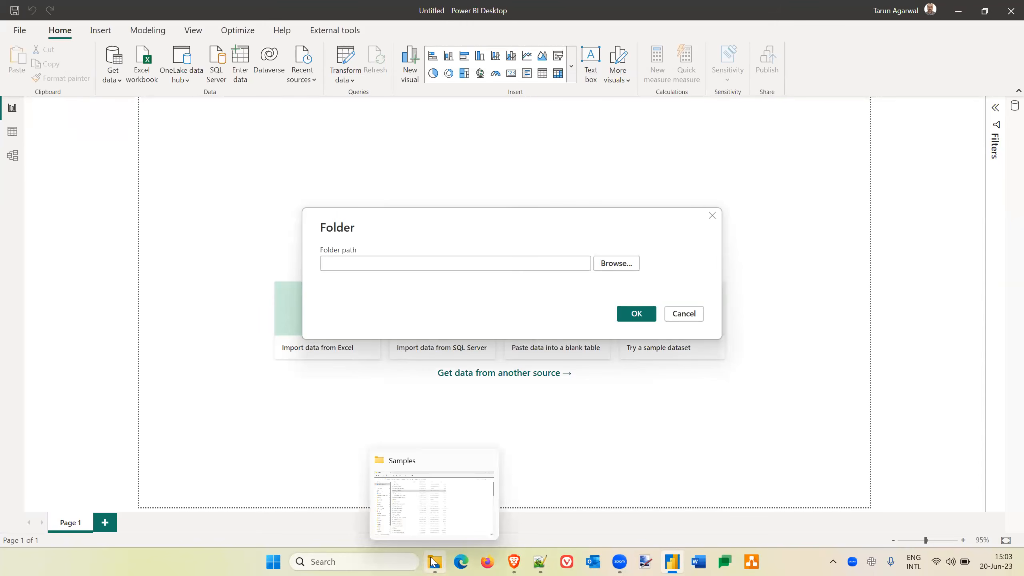
pyautogui.click(432, 561)
pyautogui.scroll(-10, 706, 331)
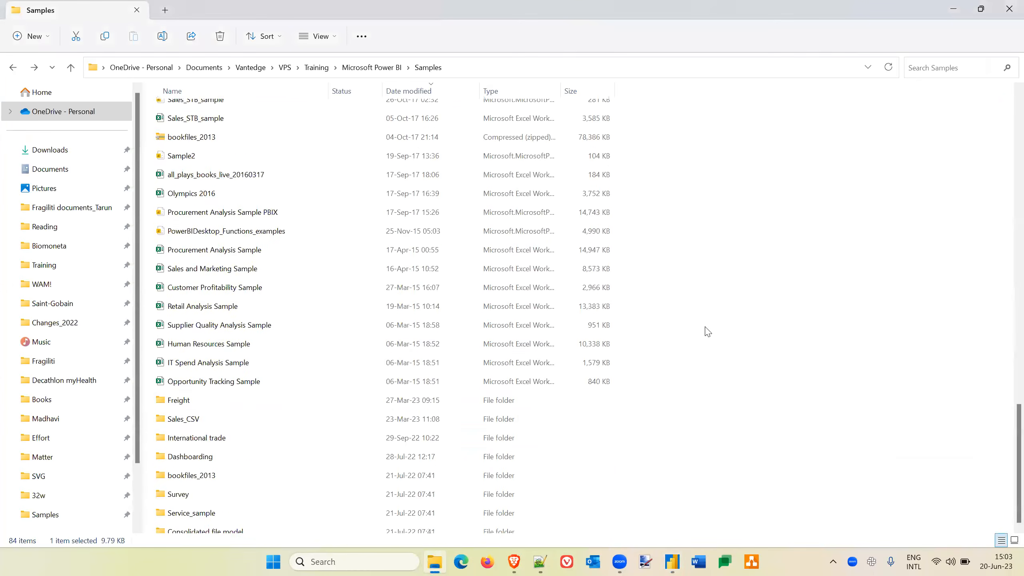
pyautogui.doubleClick(190, 394)
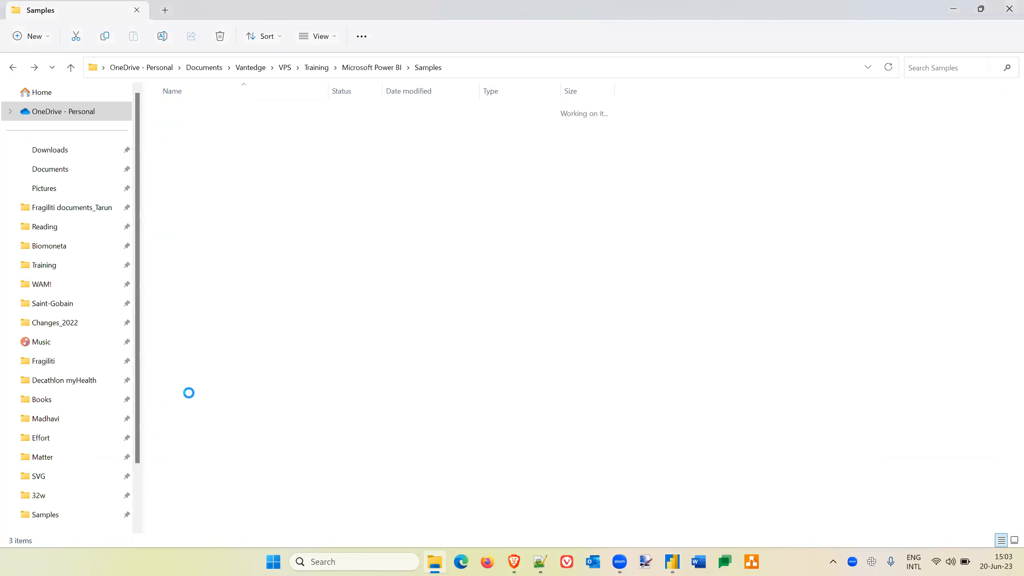
pyautogui.click(517, 69)
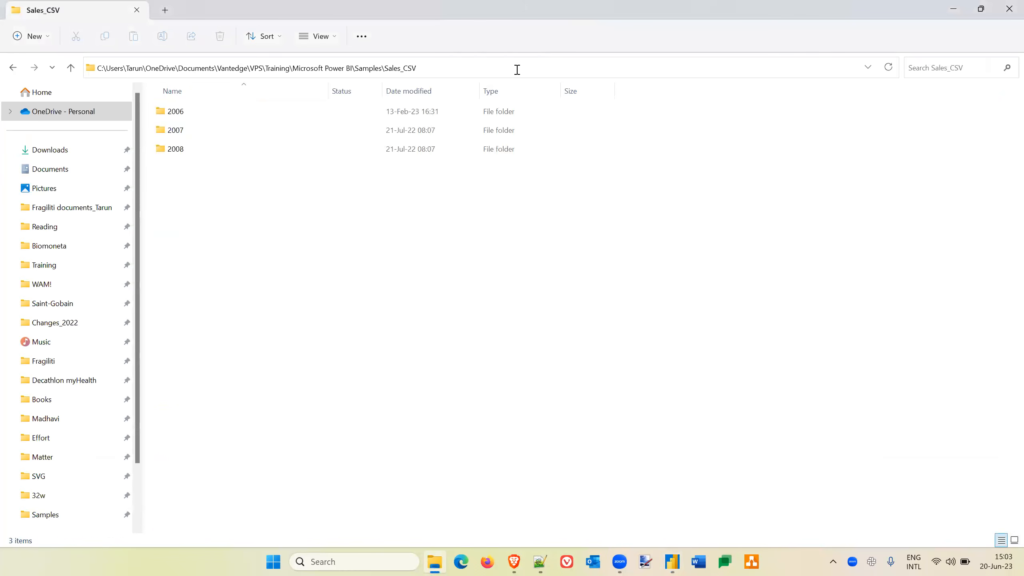
pyautogui.click(744, 267)
# Back in Power BI Desktop, paste the copied Sales_CSV path as the folder path and confirm the connection.
pyautogui.hotkey('alt', 'Tab')
pyautogui.click(395, 263)
pyautogui.hotkey('ctrl', 'v')
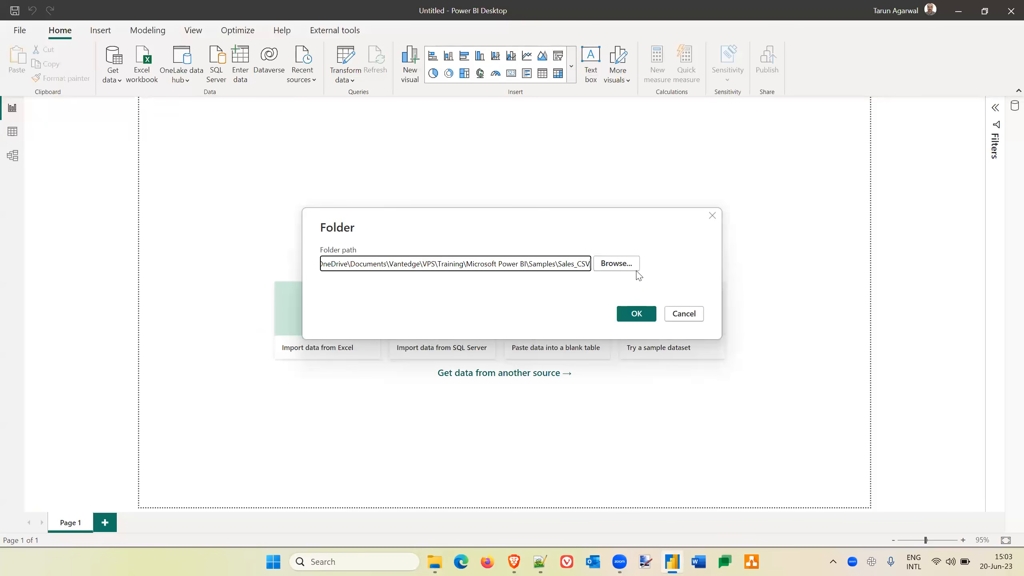
pyautogui.click(617, 264)
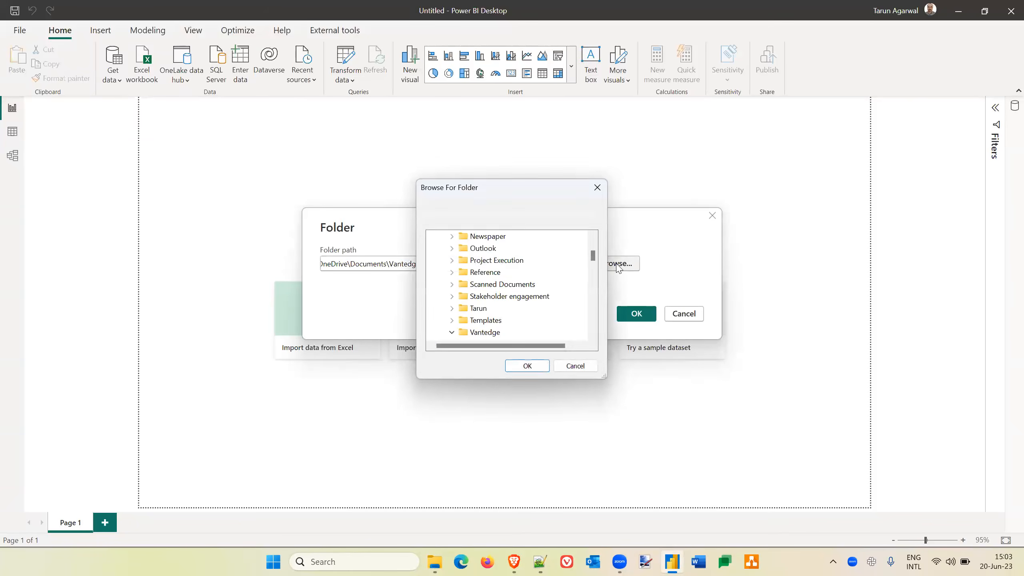
pyautogui.click(577, 366)
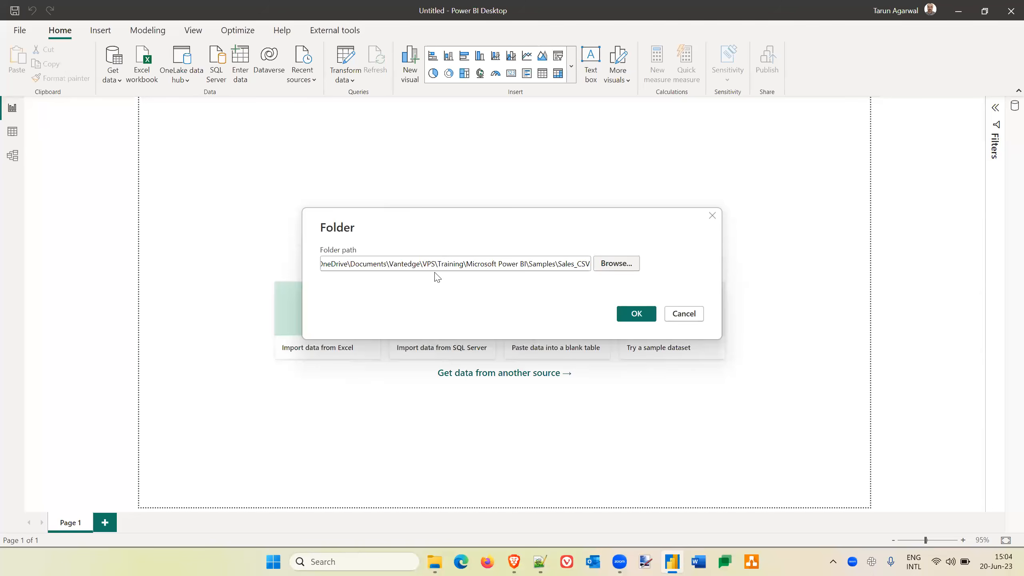
pyautogui.click(639, 316)
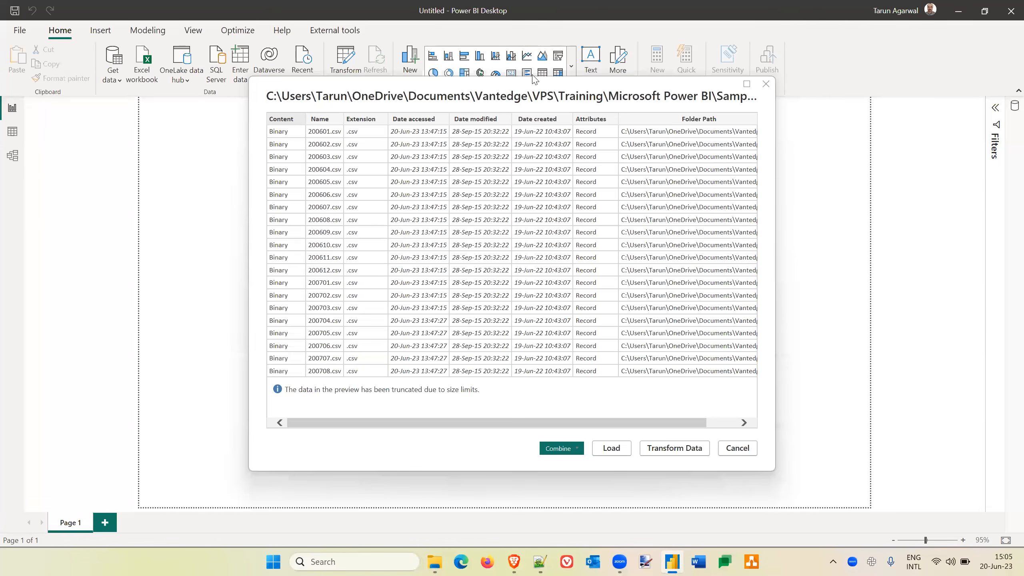
# Combine and transform the folder's CSV files, keeping First file as sample, Comma delimiter and data type detection based on first 200 rows.
pyautogui.click(562, 449)
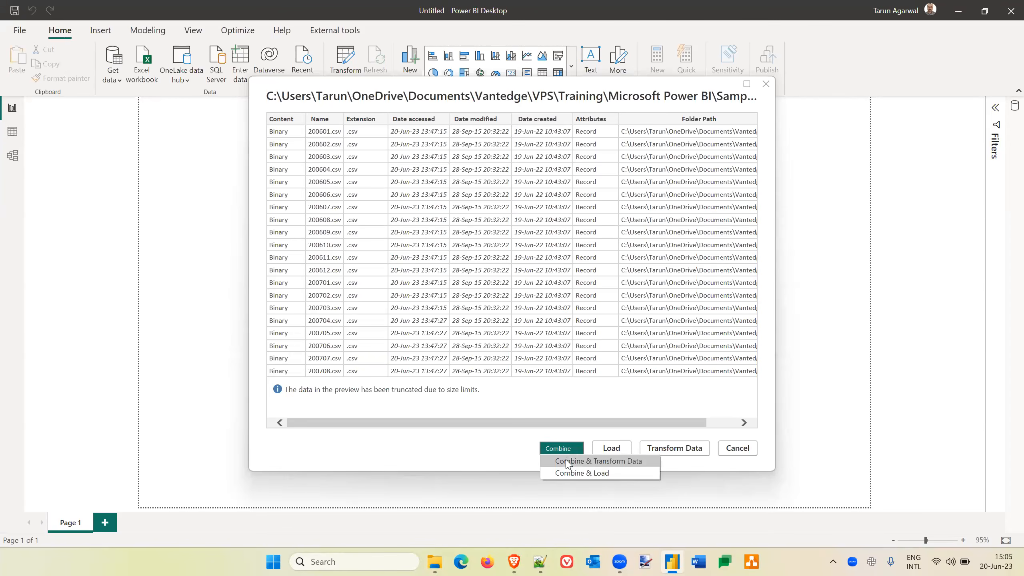
pyautogui.click(568, 463)
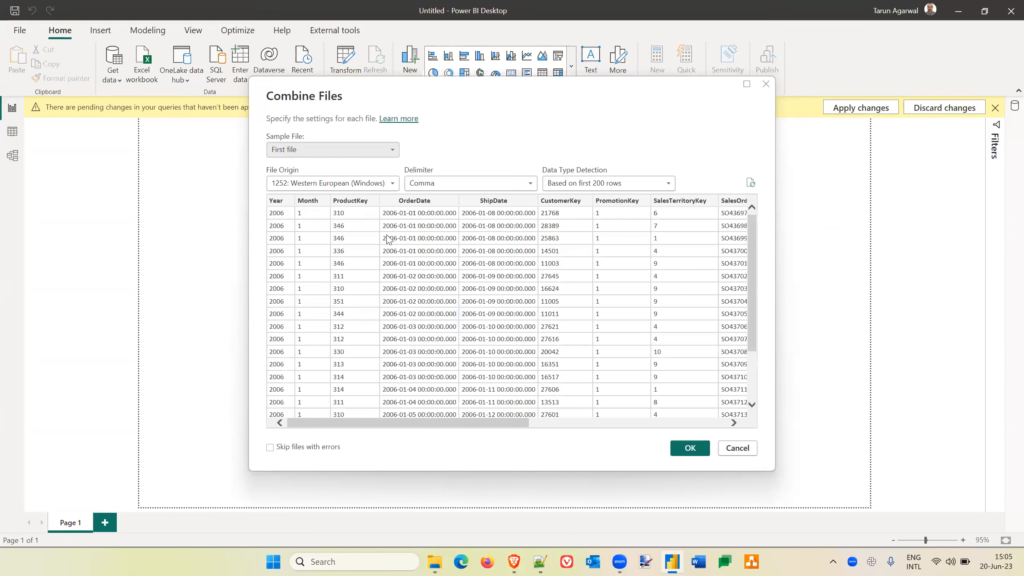
pyautogui.click(393, 150)
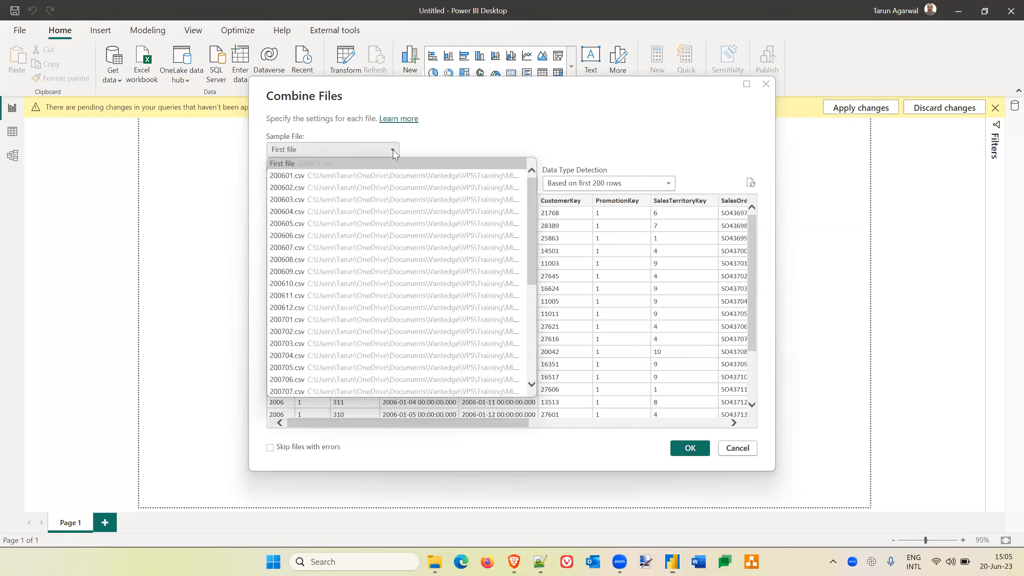
pyautogui.click(393, 154)
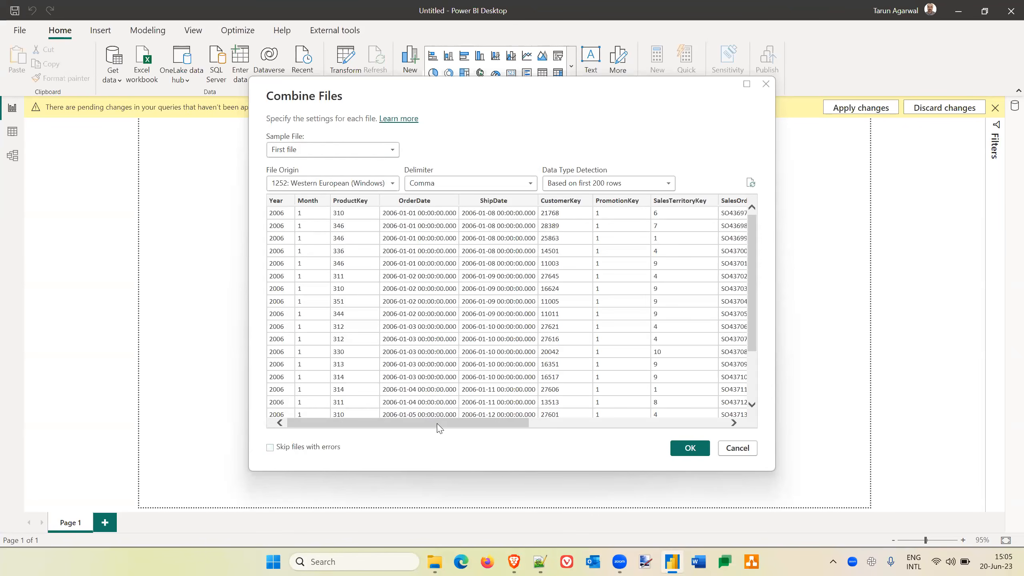
pyautogui.moveTo(439, 424); pyautogui.dragTo(663, 409)
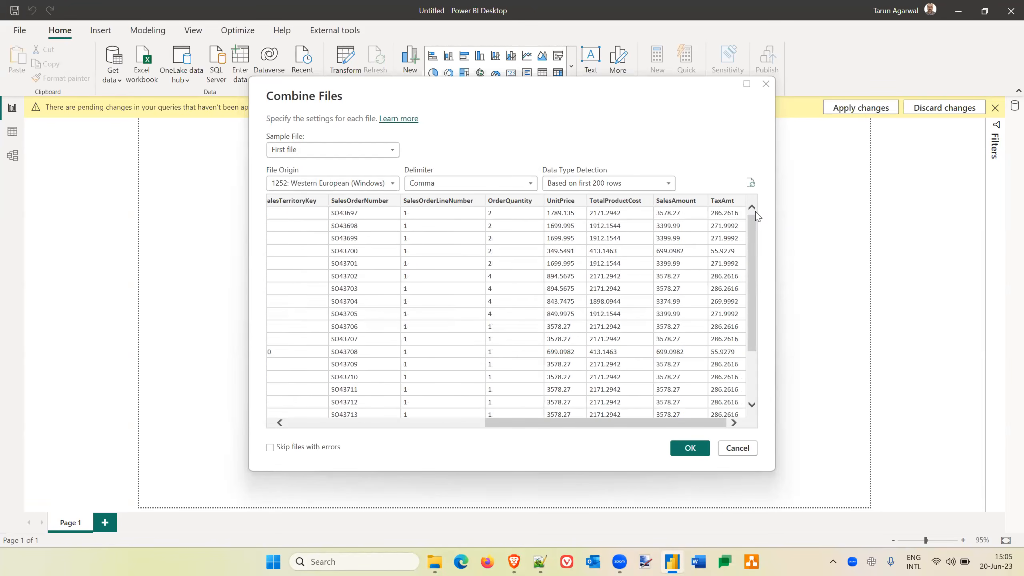
pyautogui.click(668, 186)
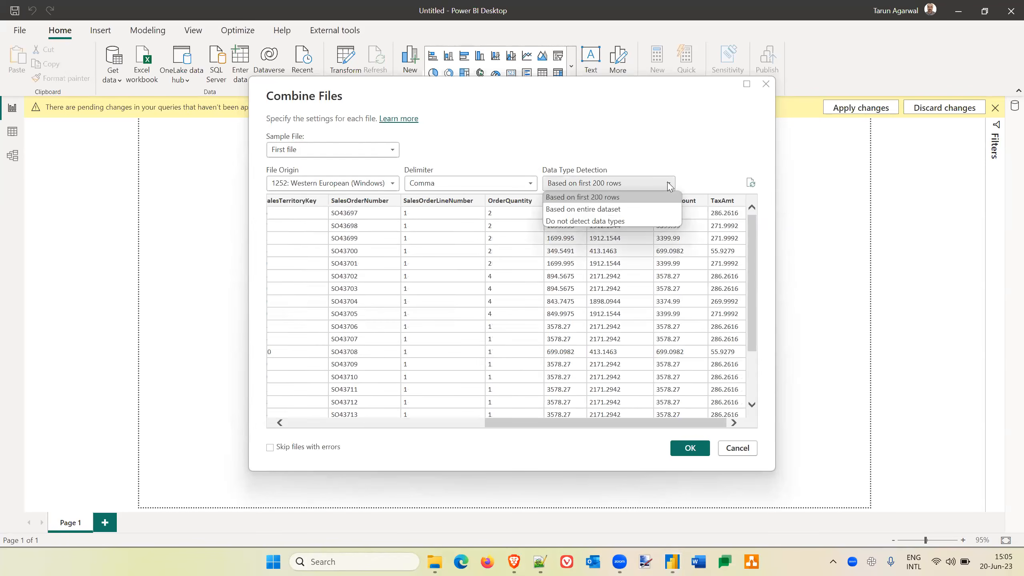
pyautogui.click(682, 151)
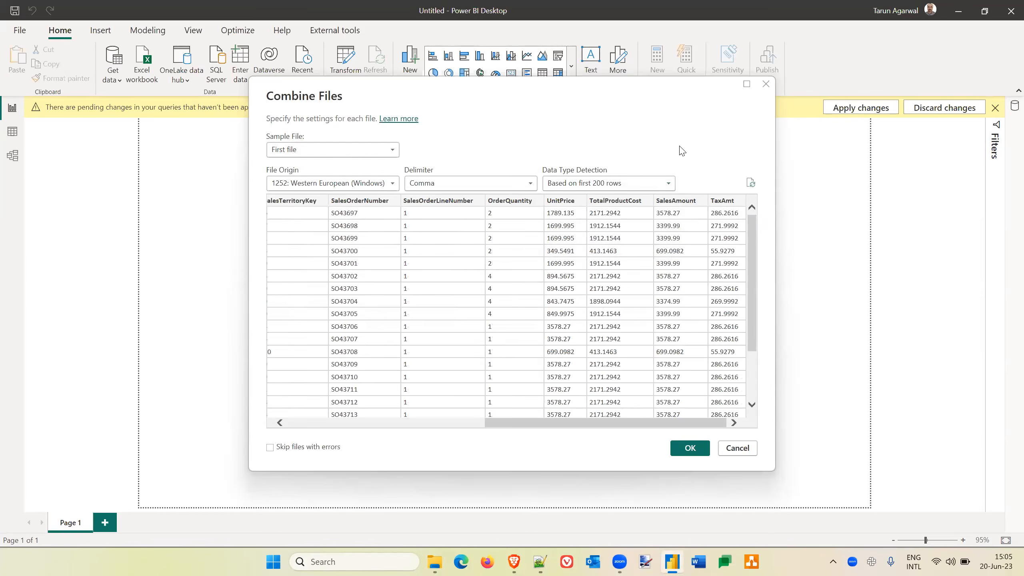
pyautogui.click(690, 451)
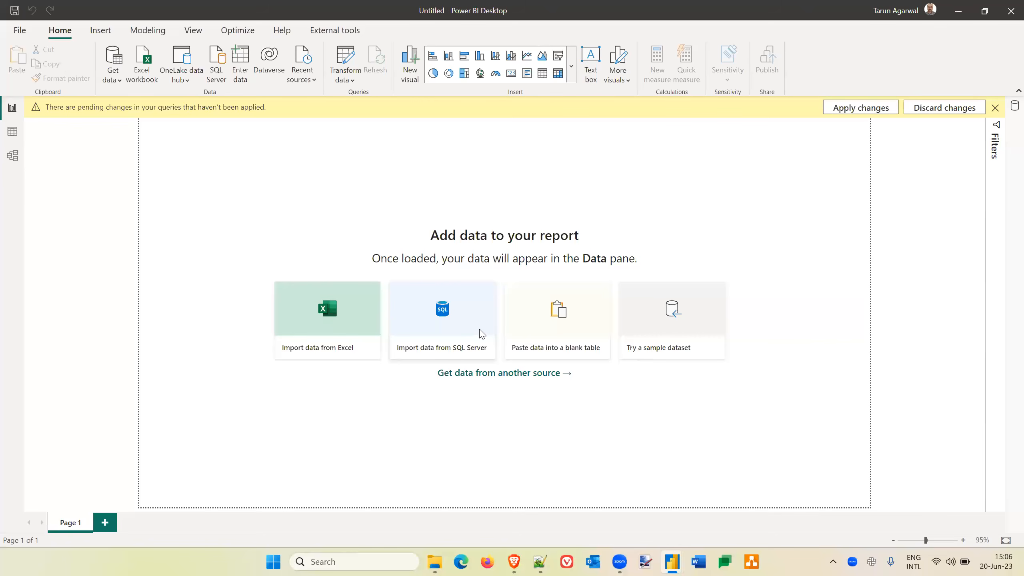
# In Power Query Editor, rename the Sales_CSV query to Sales.
pyautogui.hotkey('alt', 'Tab')
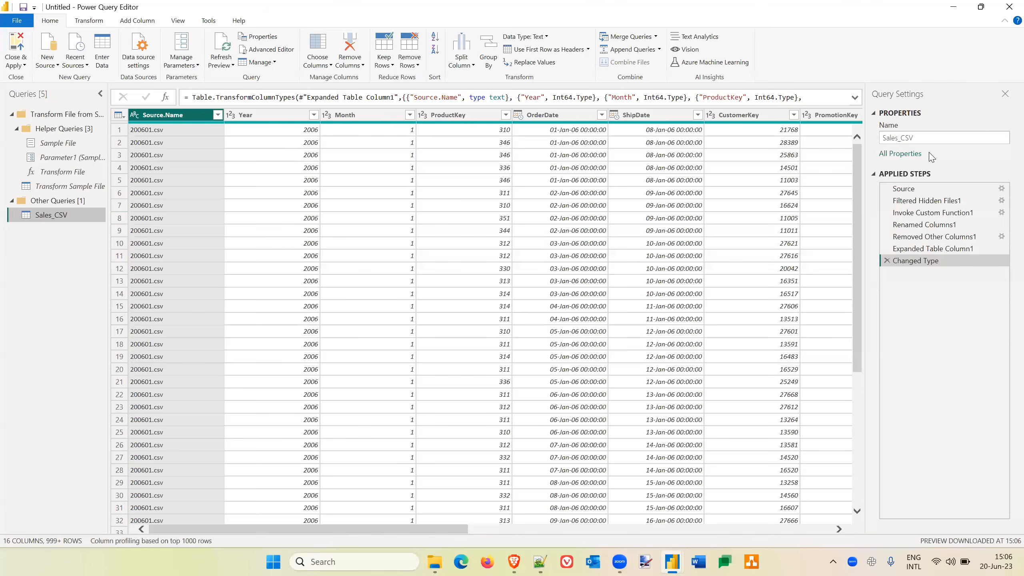
pyautogui.doubleClick(43, 217)
pyautogui.click(61, 274)
pyautogui.click(1002, 138)
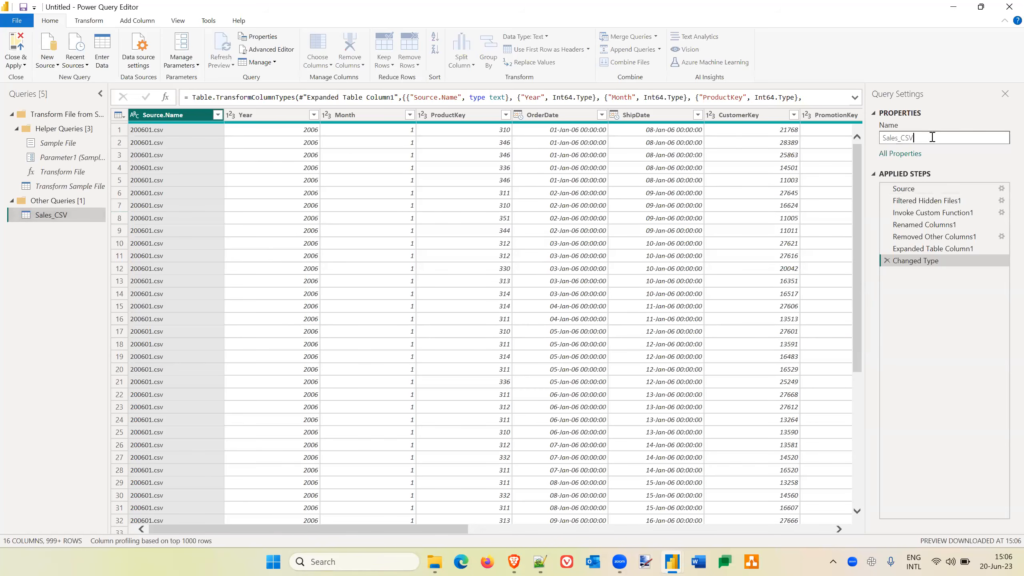
pyautogui.press('BackSpace')
pyautogui.press('BackSpace')
pyautogui.press('BackSpace')
pyautogui.press('Return')
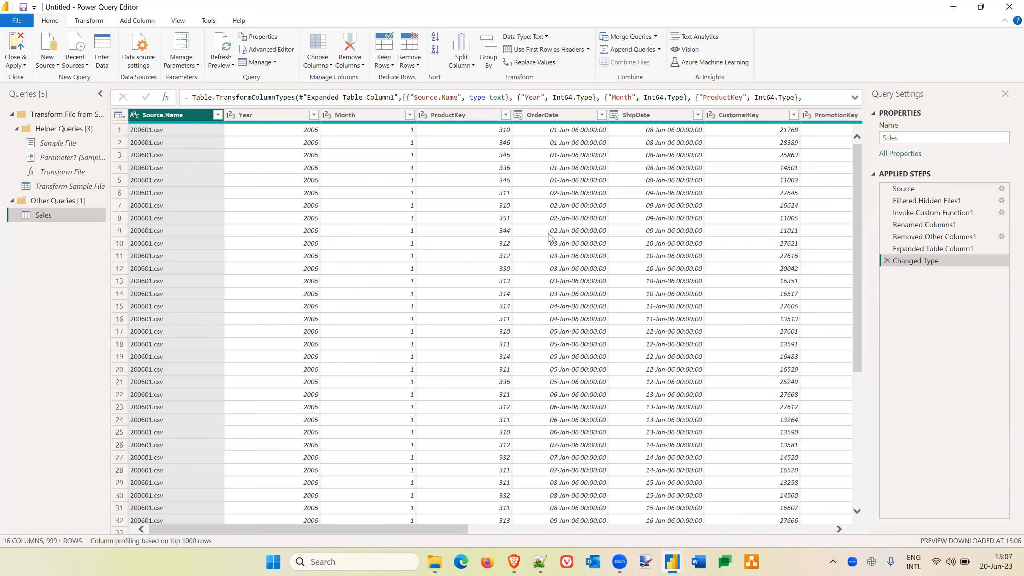
# Examine the Sales query's columns and review each applied step in order from Source to Changed Type.
pyautogui.hscroll(10, 599, 240)
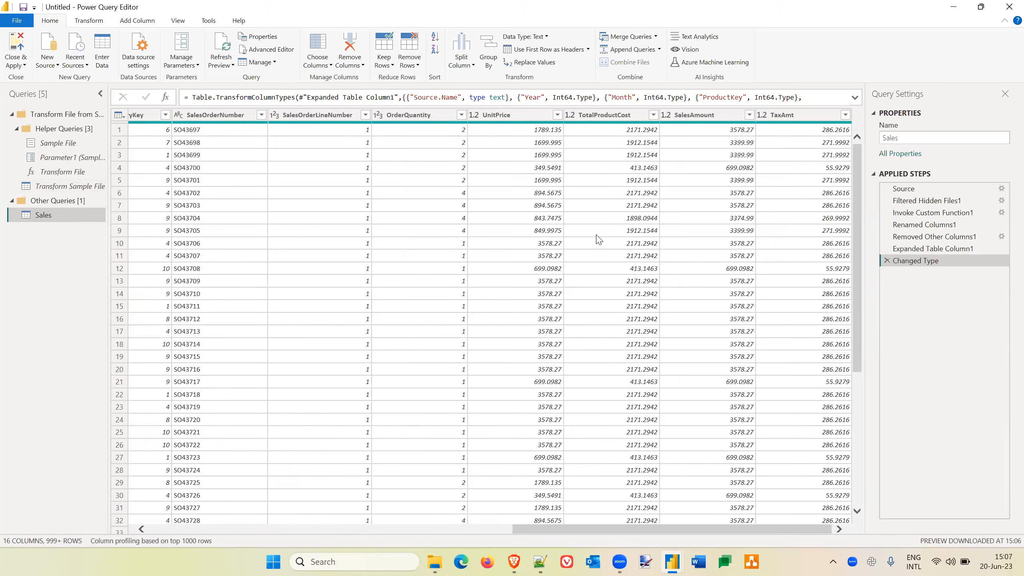
pyautogui.hscroll(-10, 599, 240)
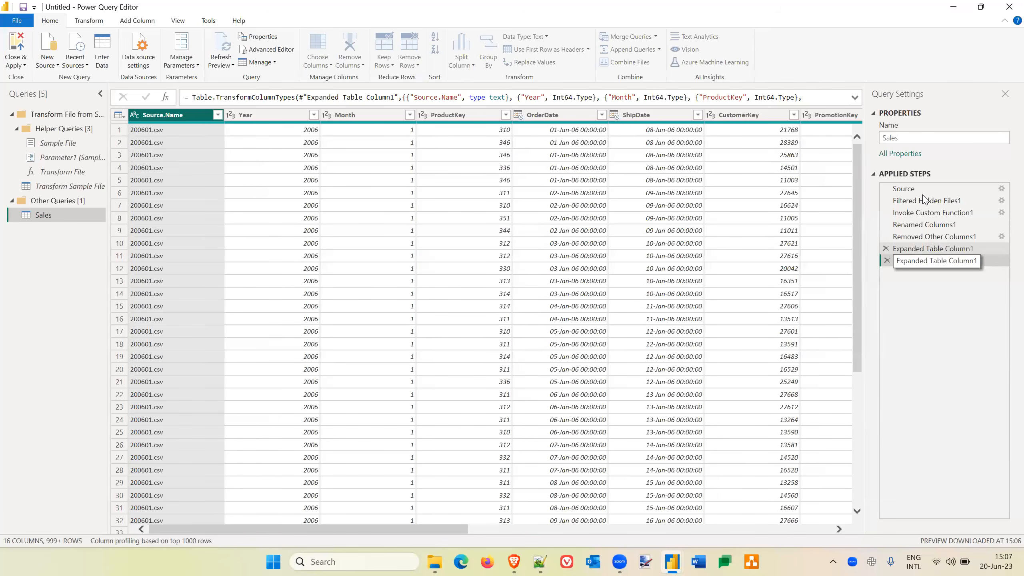
pyautogui.click(942, 250)
pyautogui.click(928, 188)
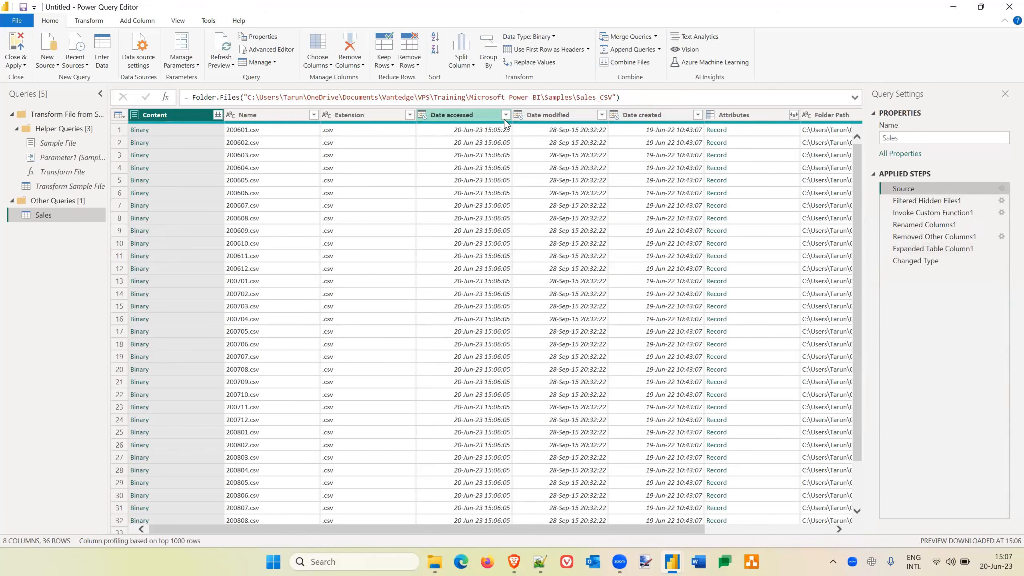
pyautogui.click(945, 202)
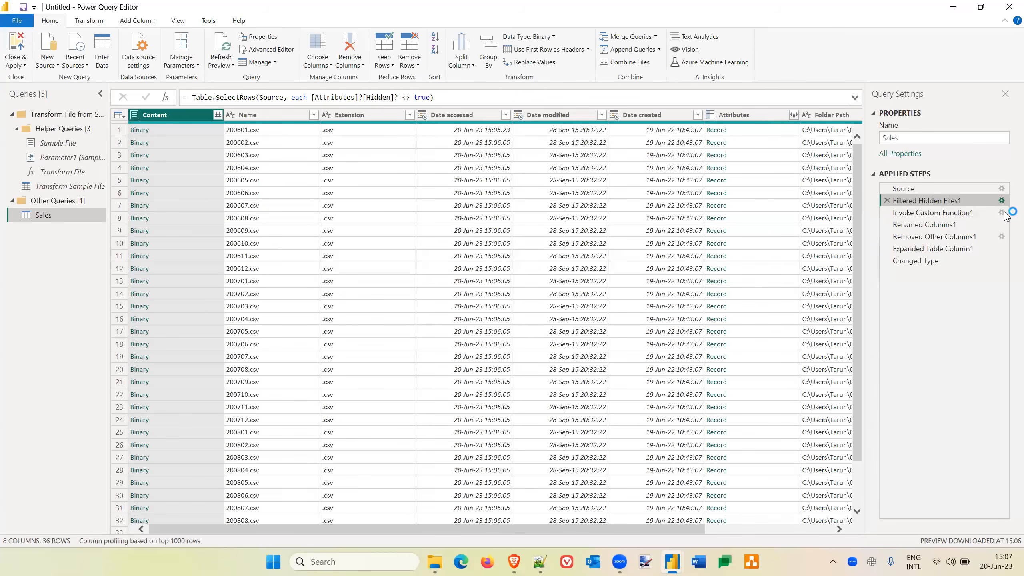
pyautogui.click(959, 213)
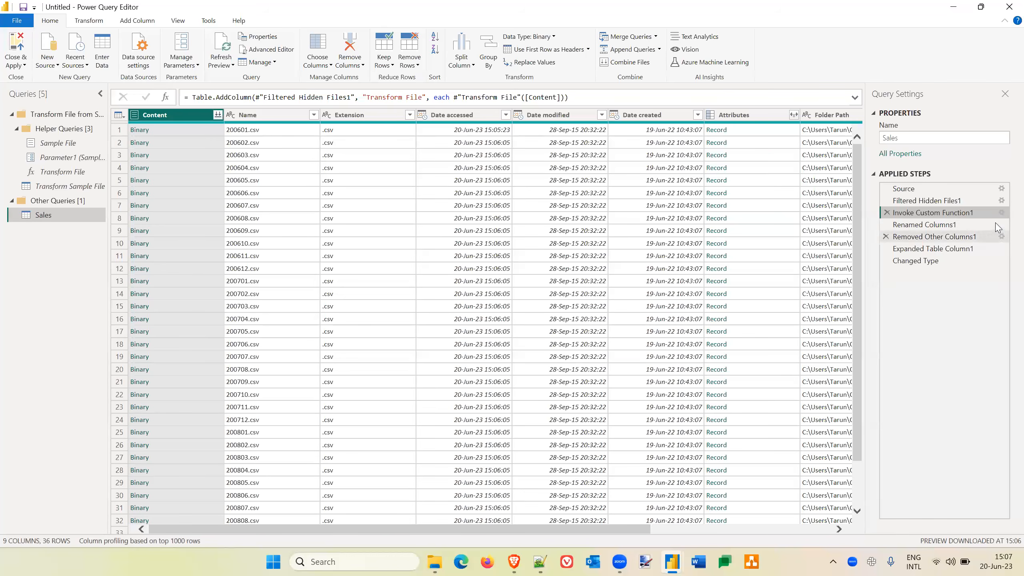
pyautogui.click(962, 227)
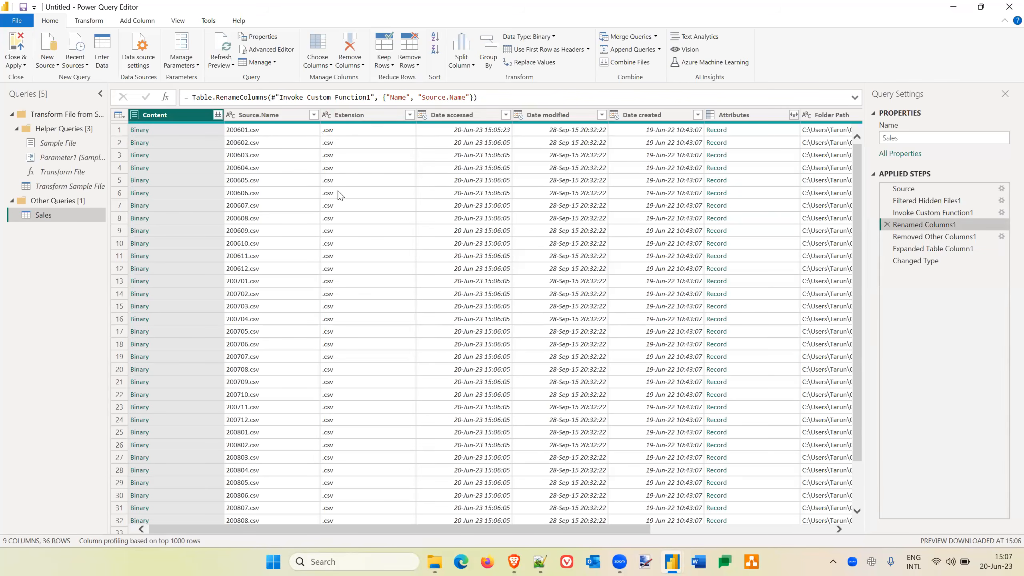
pyautogui.click(967, 240)
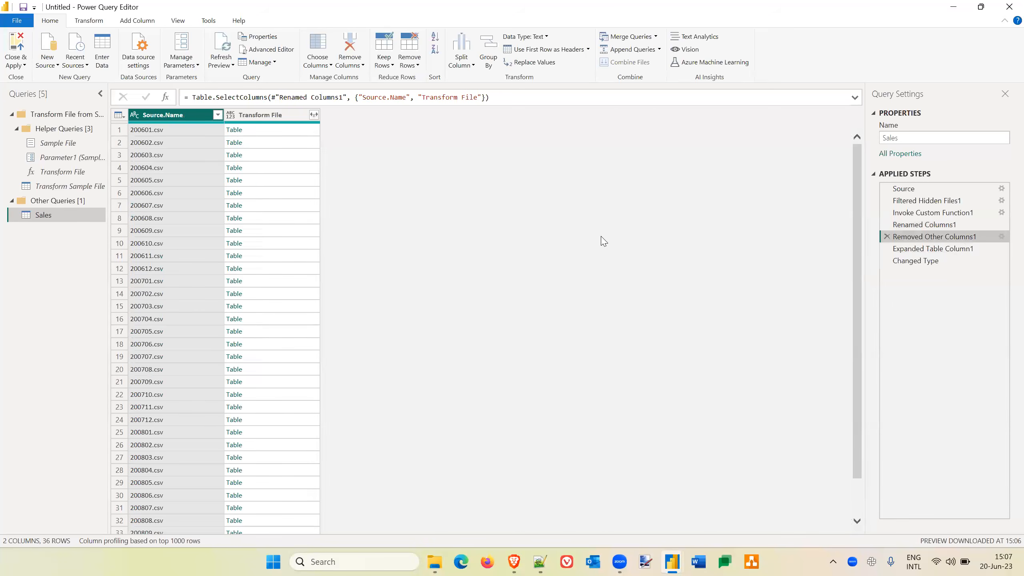
pyautogui.click(957, 249)
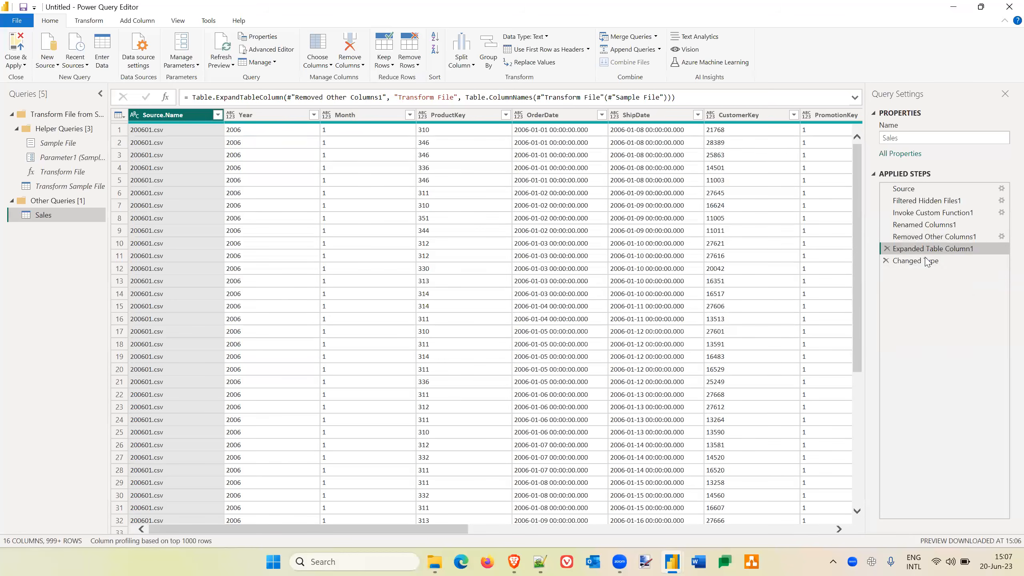
pyautogui.click(927, 262)
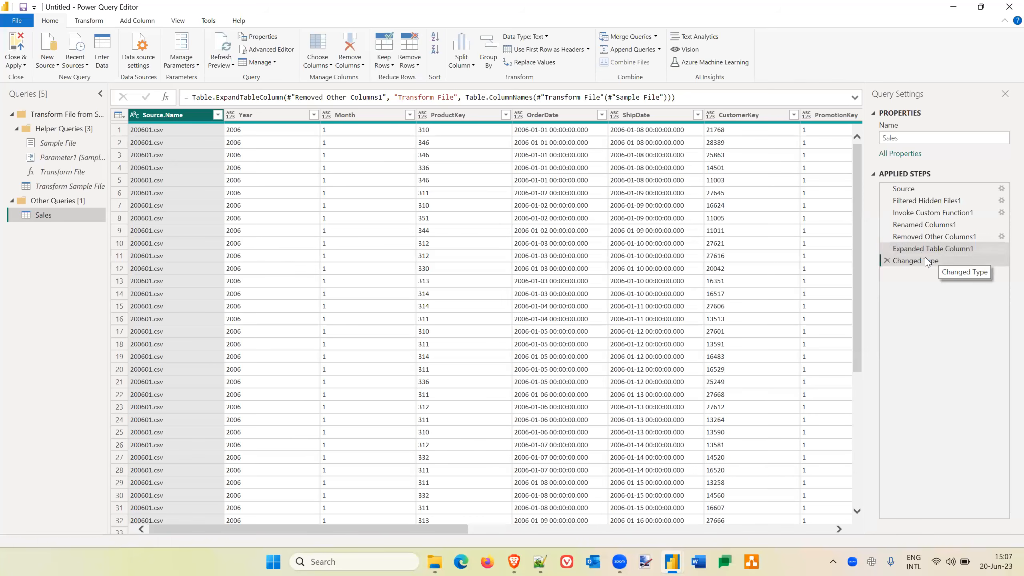
# Collapse the Transform File query group and display the Sales query again.
pyautogui.click(488, 52)
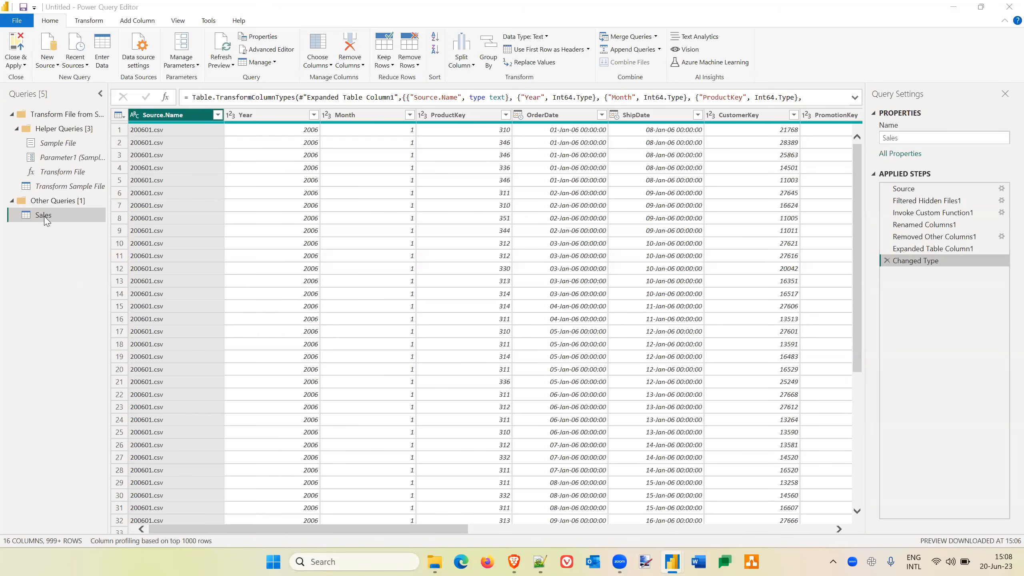
pyautogui.click(14, 116)
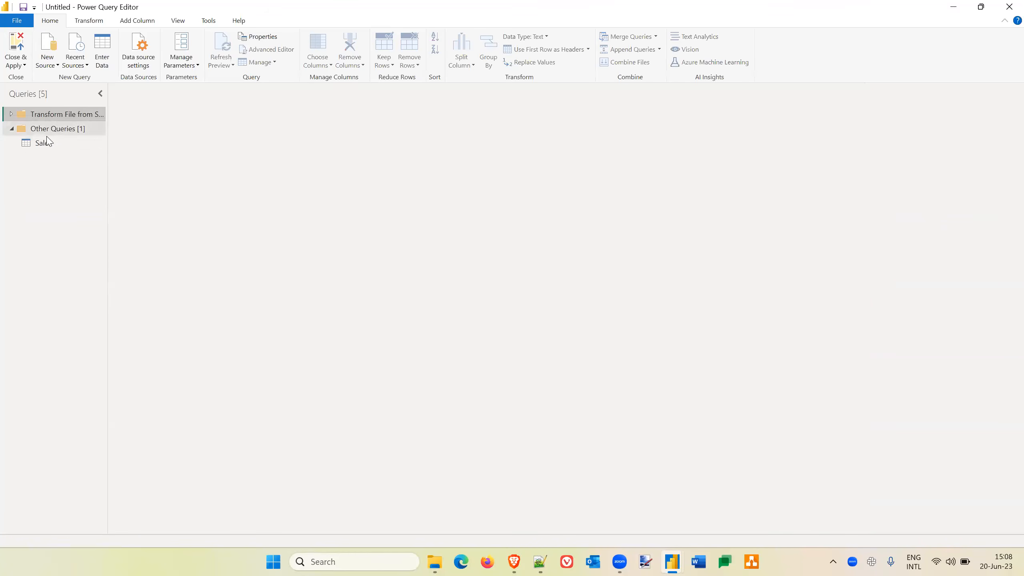
pyautogui.click(45, 143)
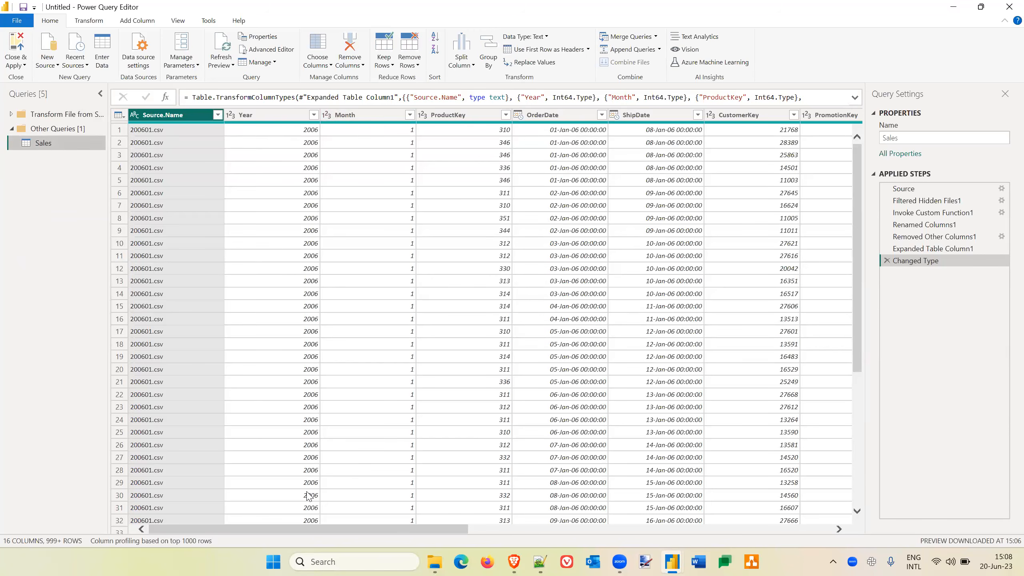
# Switch to File Explorer and open Script-for-Date-Dimension.txt from the Samples folder in Notepad++.
pyautogui.click(435, 561)
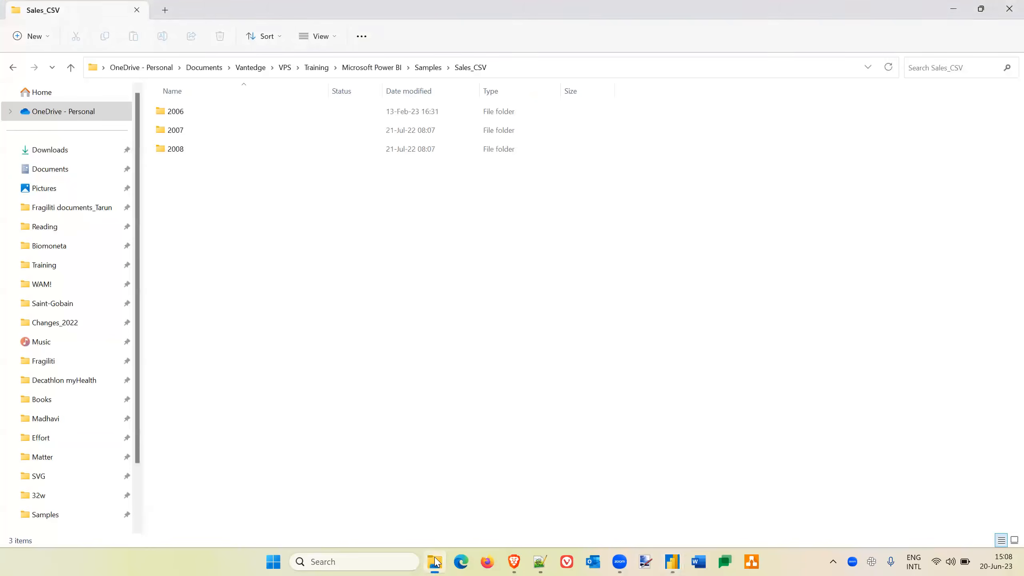
pyautogui.click(427, 68)
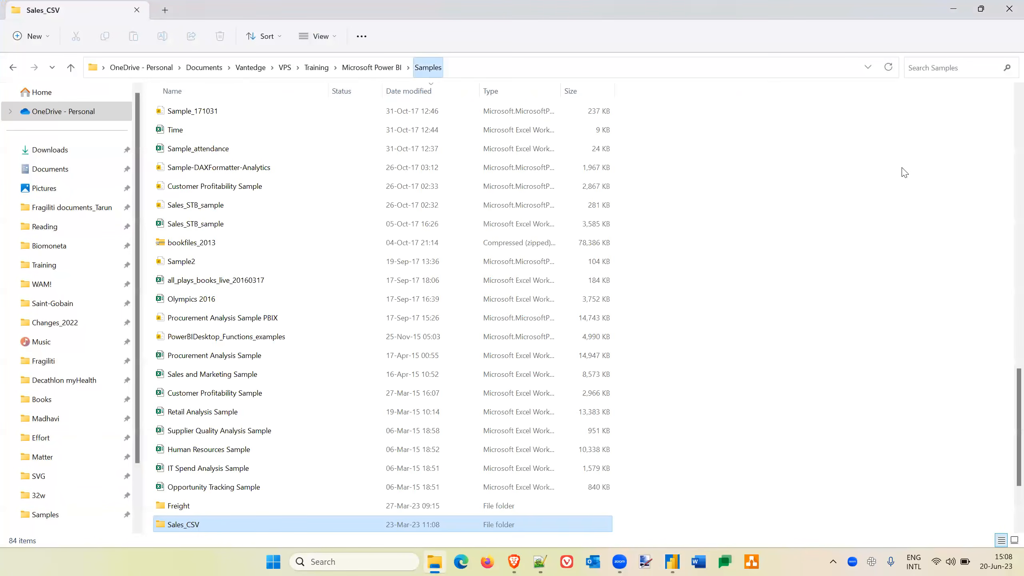
pyautogui.scroll(8, 833, 236)
pyautogui.scroll(8, 833, 237)
pyautogui.doubleClick(219, 148)
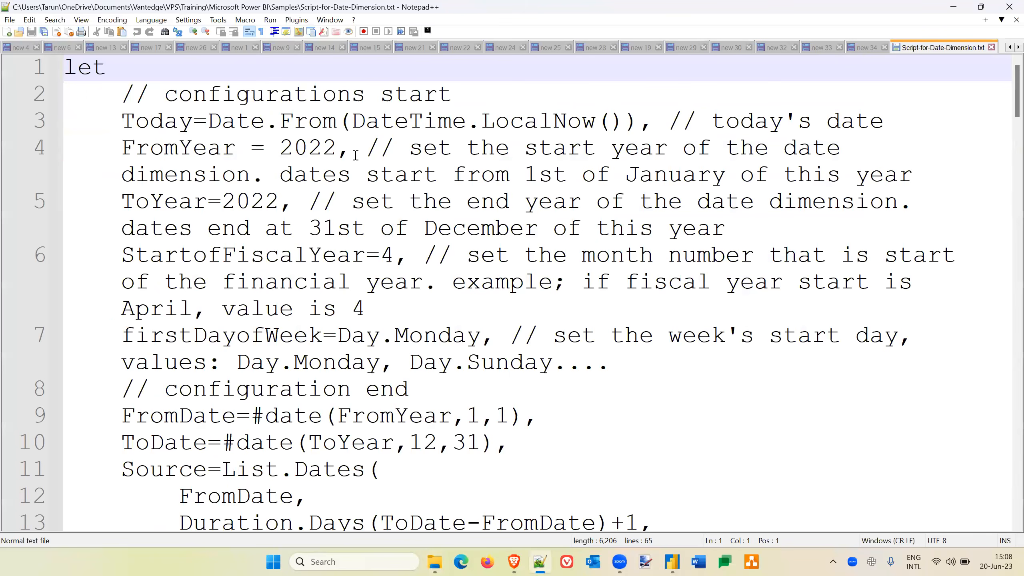
# Copy the entire date dimension script and switch back to Power Query Editor.
pyautogui.hotkey('ctrl', 'a')
pyautogui.hotkey('alt', 'Tab')
pyautogui.hotkey('alt', 'Tab')
pyautogui.hotkey('alt', 'Tab')
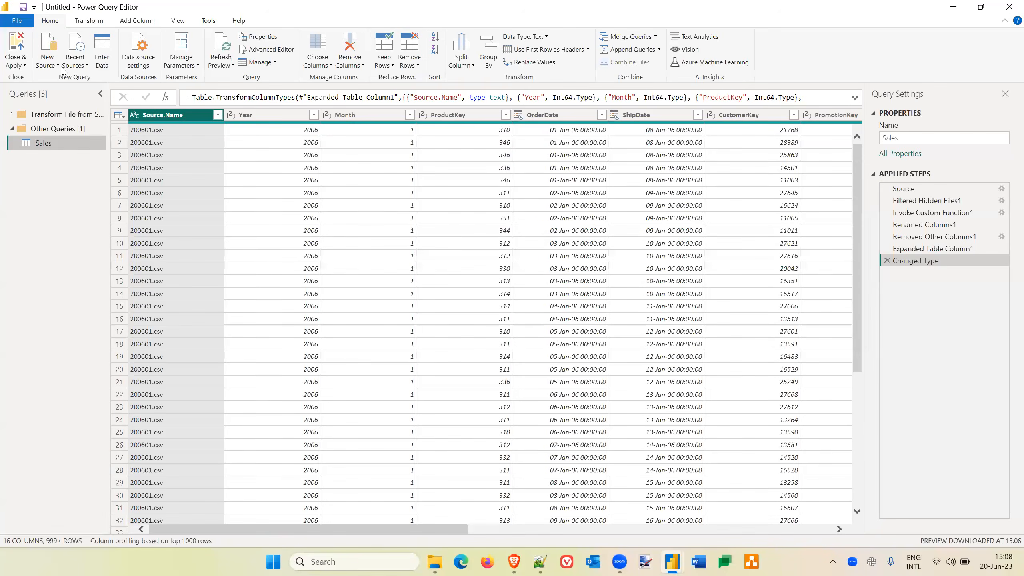
# Create a new blank query and rename it DateKey.
pyautogui.click(57, 65)
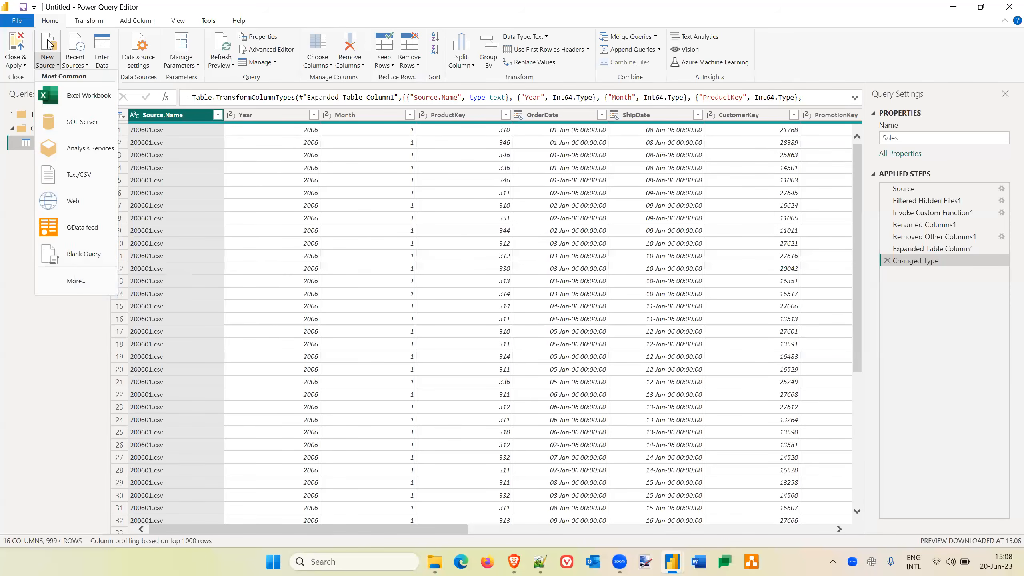
pyautogui.click(81, 255)
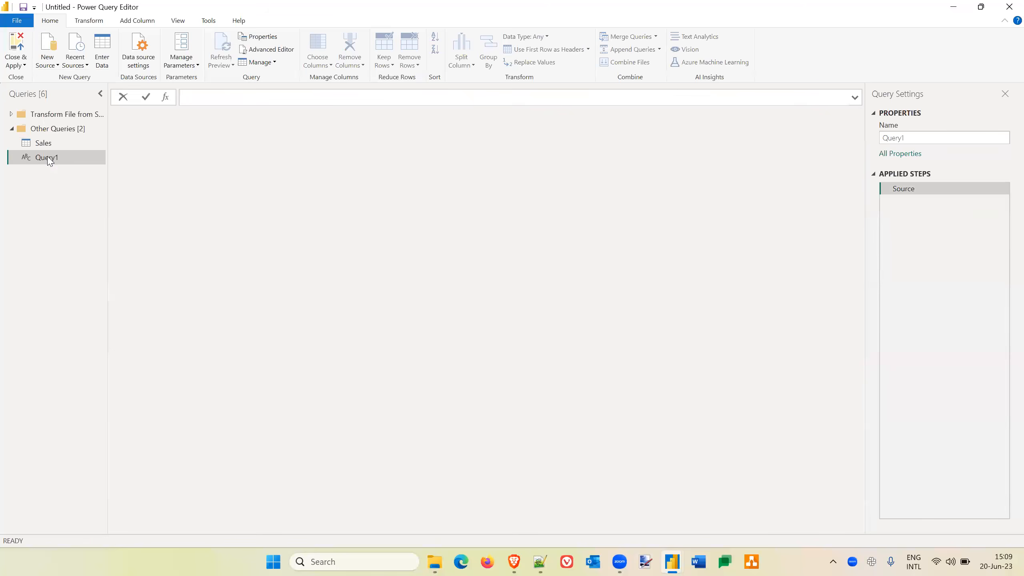
pyautogui.doubleClick(48, 157)
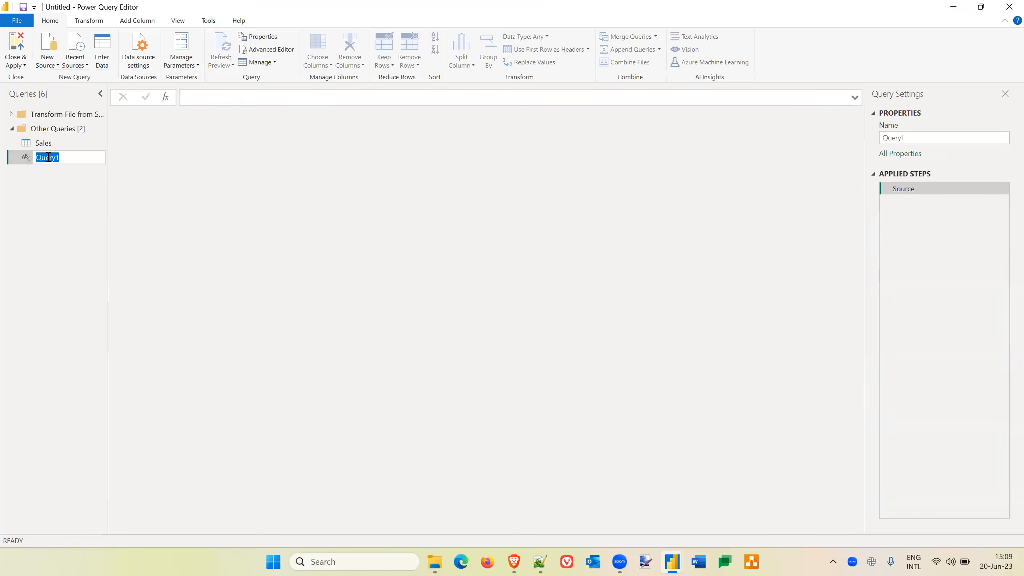
pyautogui.write('DateKey')
pyautogui.press('Return')
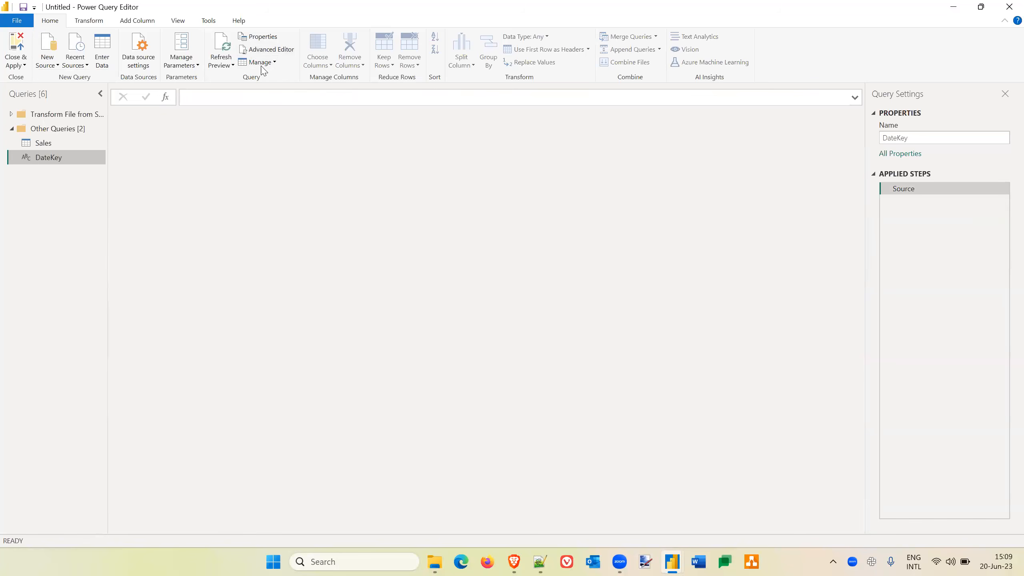
# Replace all of the DateKey query's default code with the copied date dimension script in the Advanced Editor and apply it.
pyautogui.click(275, 53)
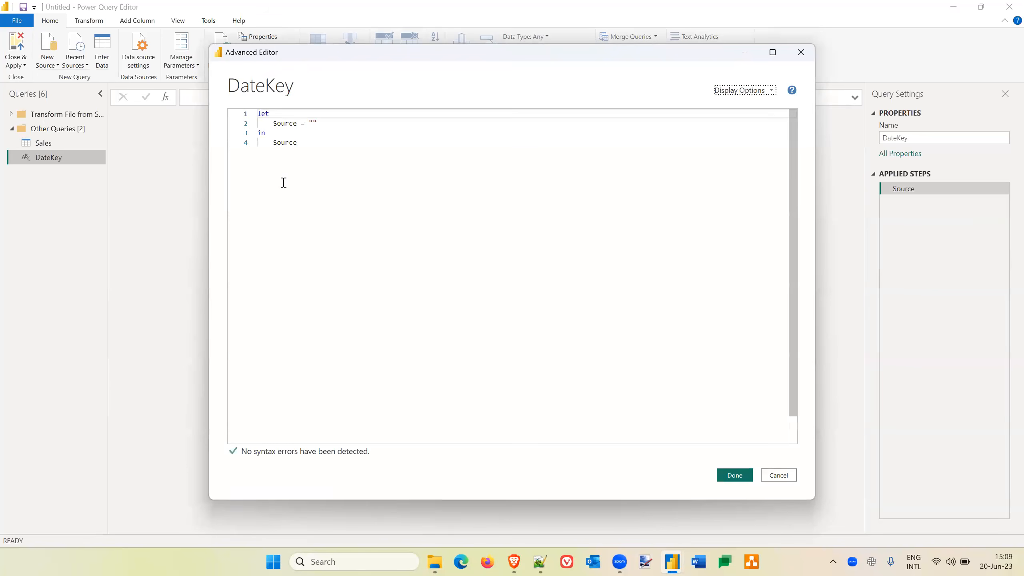
pyautogui.hotkey('ctrl', 'a')
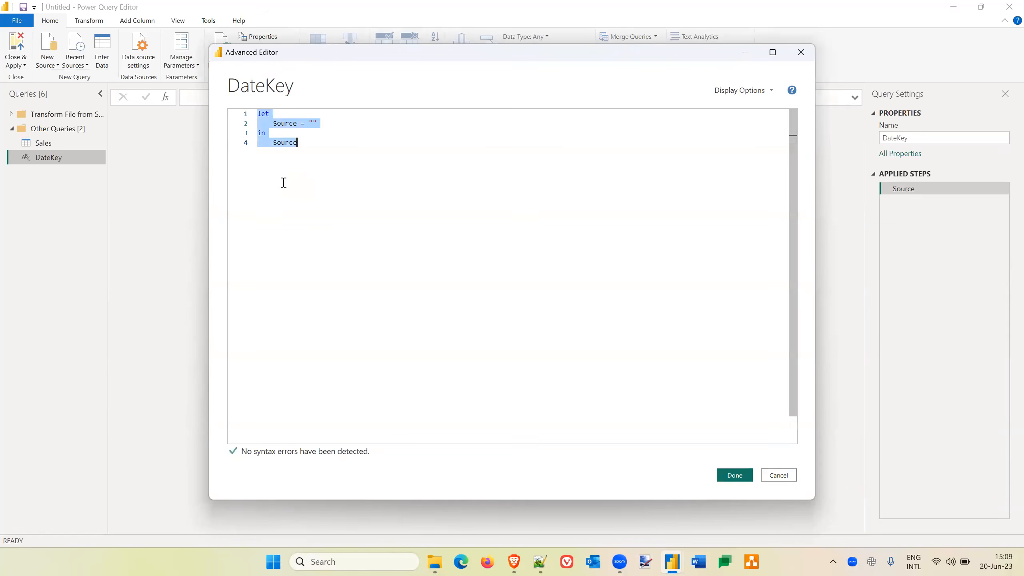
pyautogui.press('Delete')
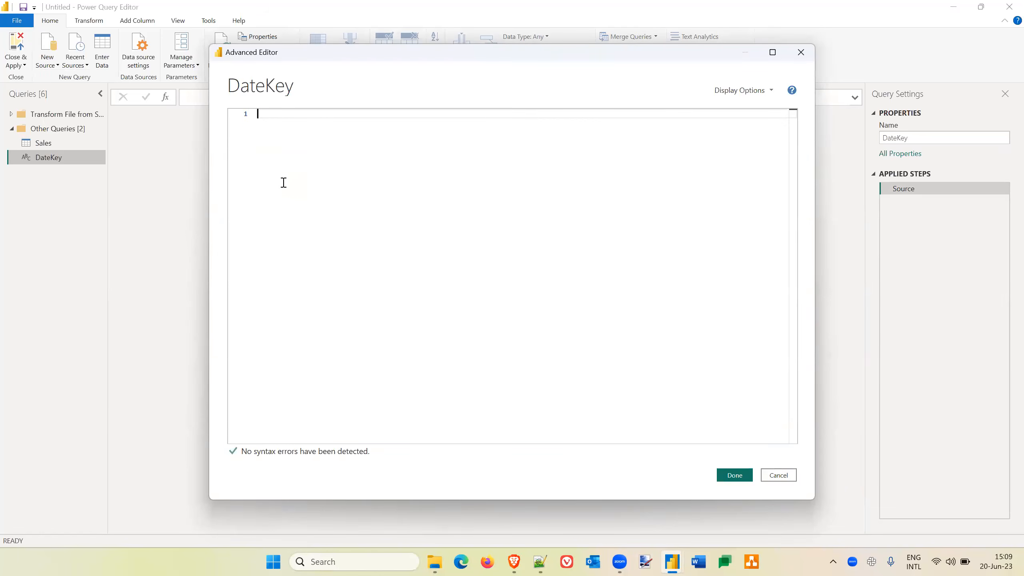
pyautogui.hotkey('ctrl', 'v')
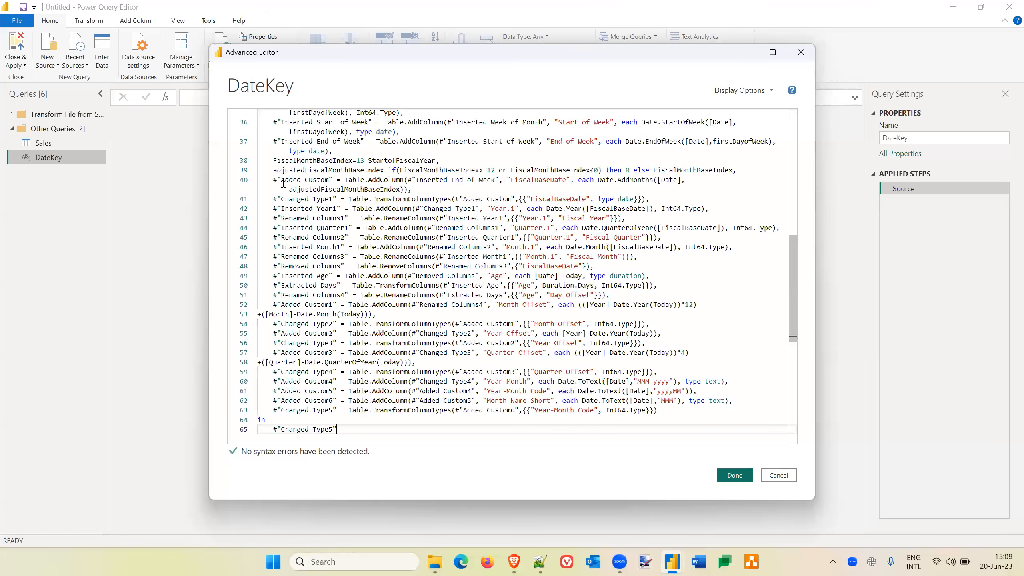
pyautogui.scroll(11, 456, 368)
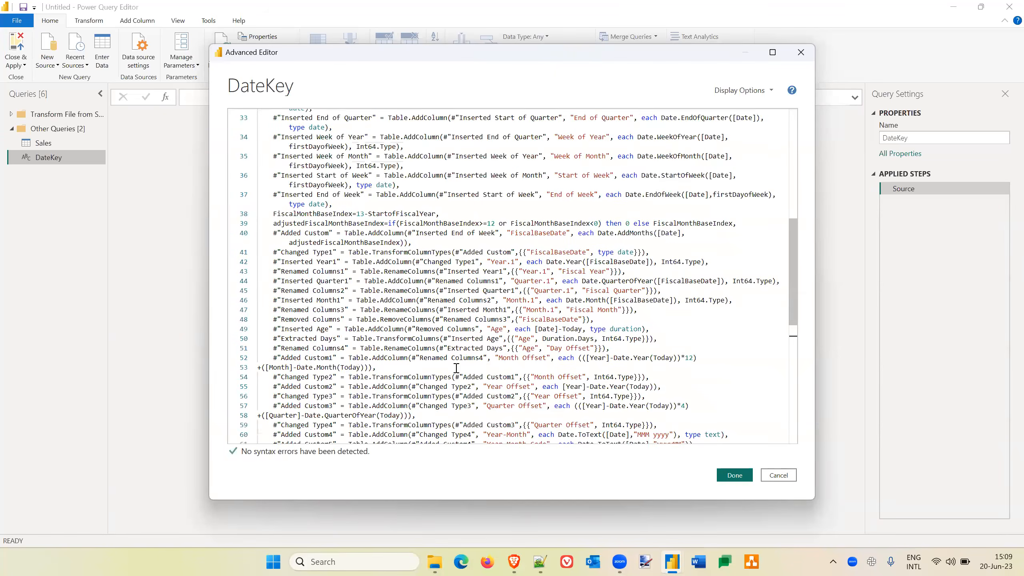
pyautogui.click(738, 478)
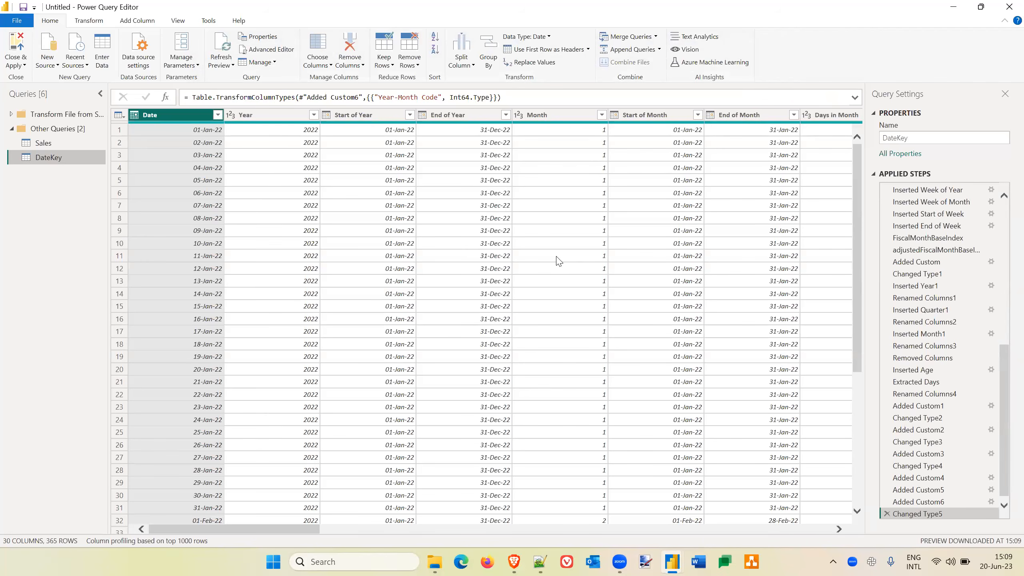
# In the DateKey query's script, set FromYear to 2006 and ToYear to 2008, and apply the changes.
pyautogui.click(264, 50)
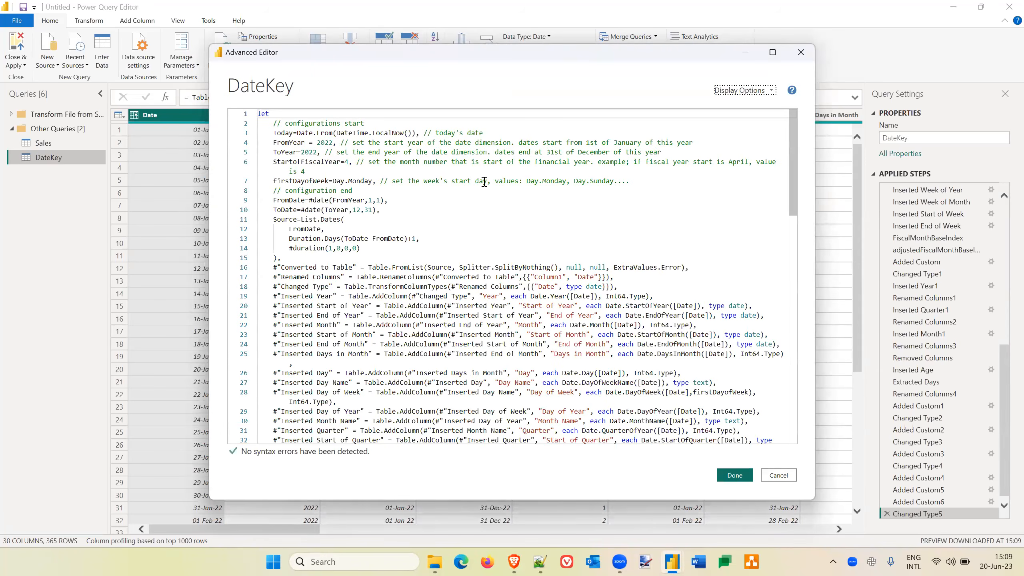
pyautogui.press('BackSpace')
pyautogui.press('BackSpace')
pyautogui.write('06')
pyautogui.press('Down')
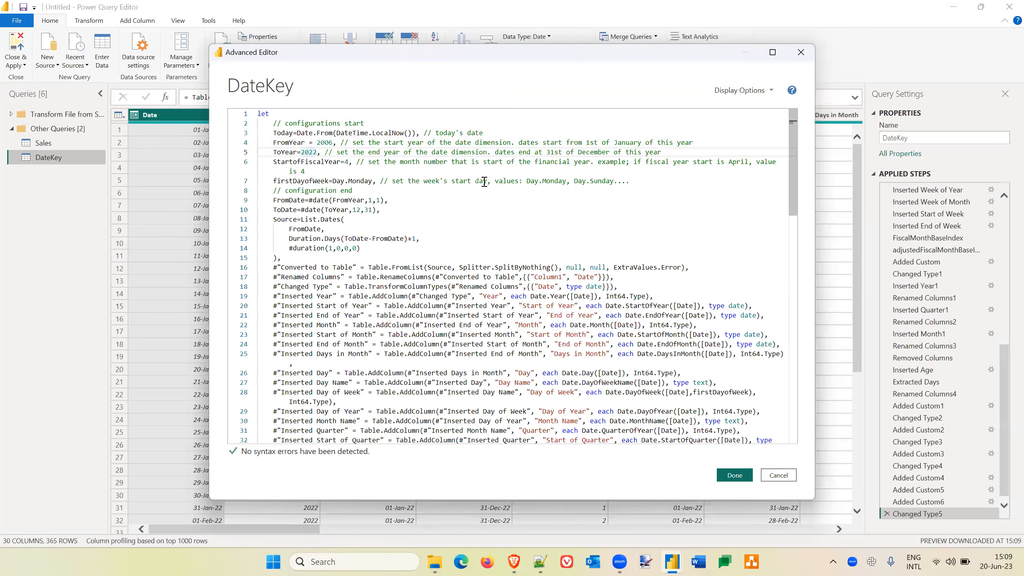
pyautogui.hotkey('shift', 'Right')
pyautogui.hotkey('shift', 'Right')
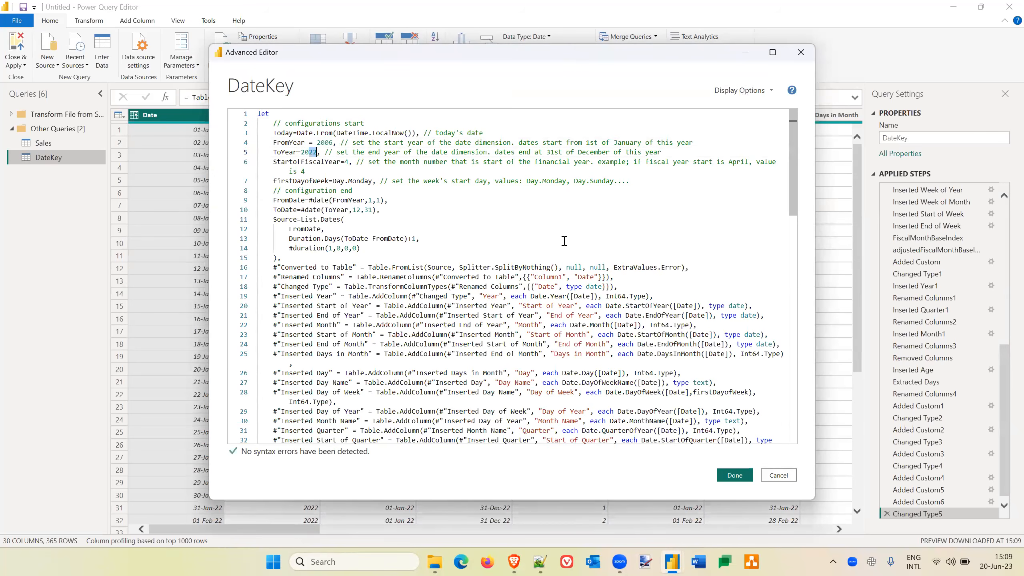
pyautogui.write('08')
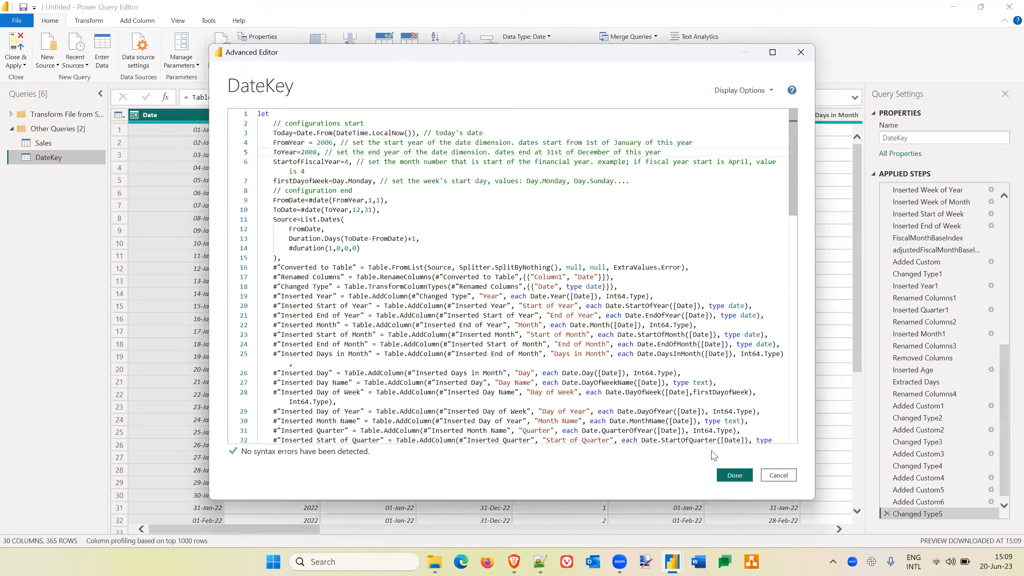
pyautogui.click(735, 476)
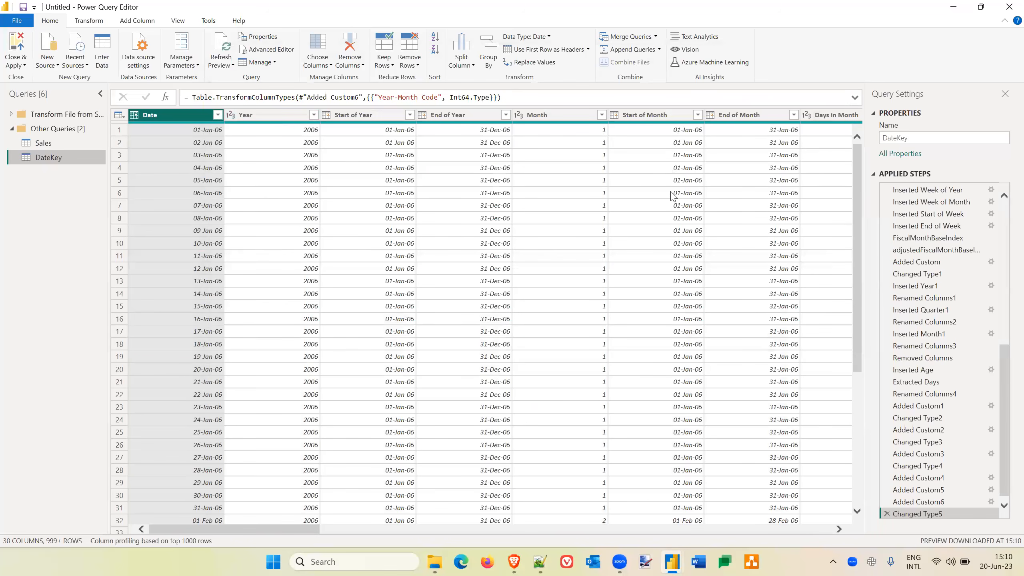
# Examine the DateKey table's columns across its full width, up to Month Name Short.
pyautogui.hscroll(2, 672, 213)
pyautogui.hscroll(10, 672, 214)
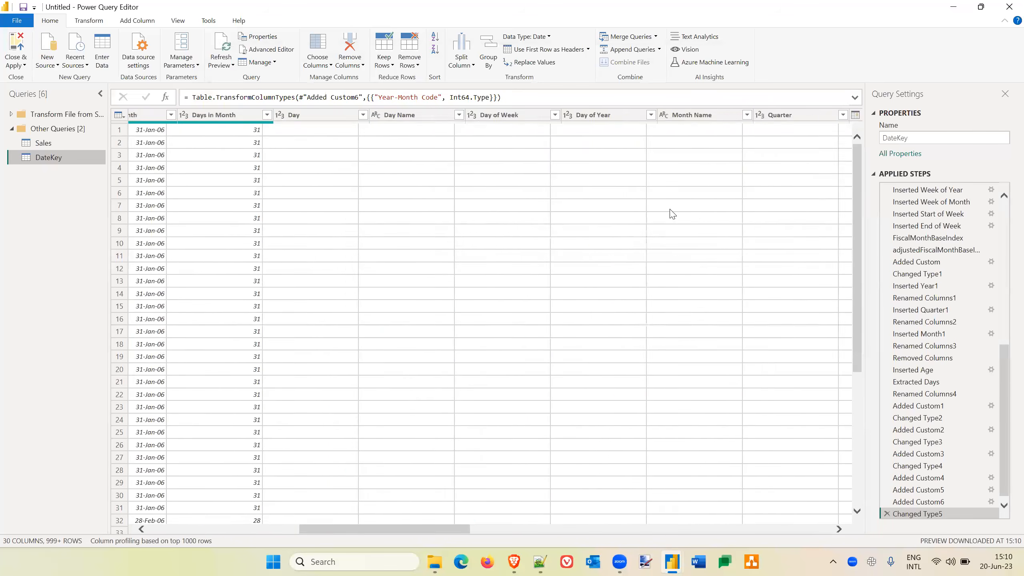
pyautogui.hscroll(10, 672, 214)
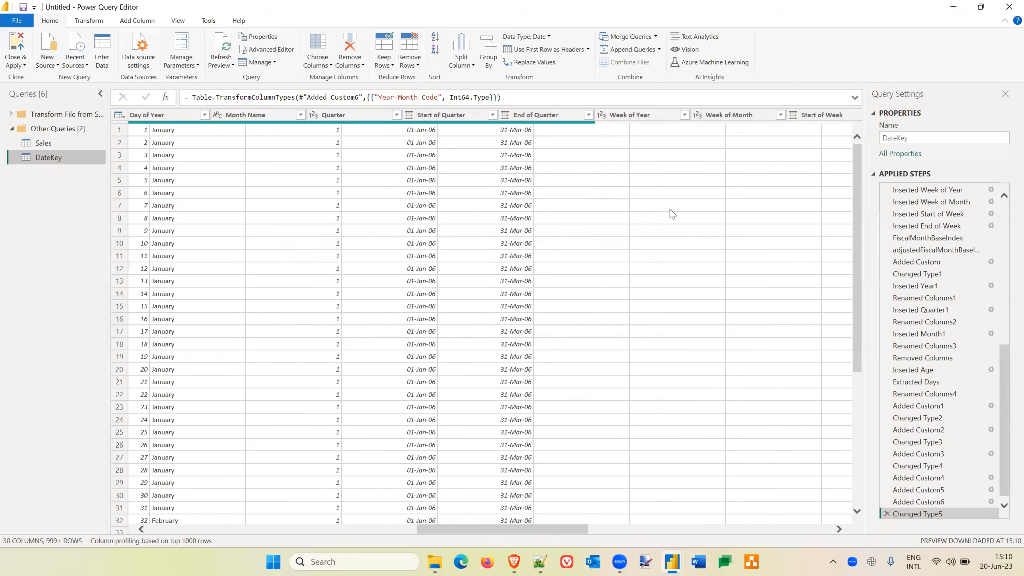
pyautogui.hscroll(-4, 654, 210)
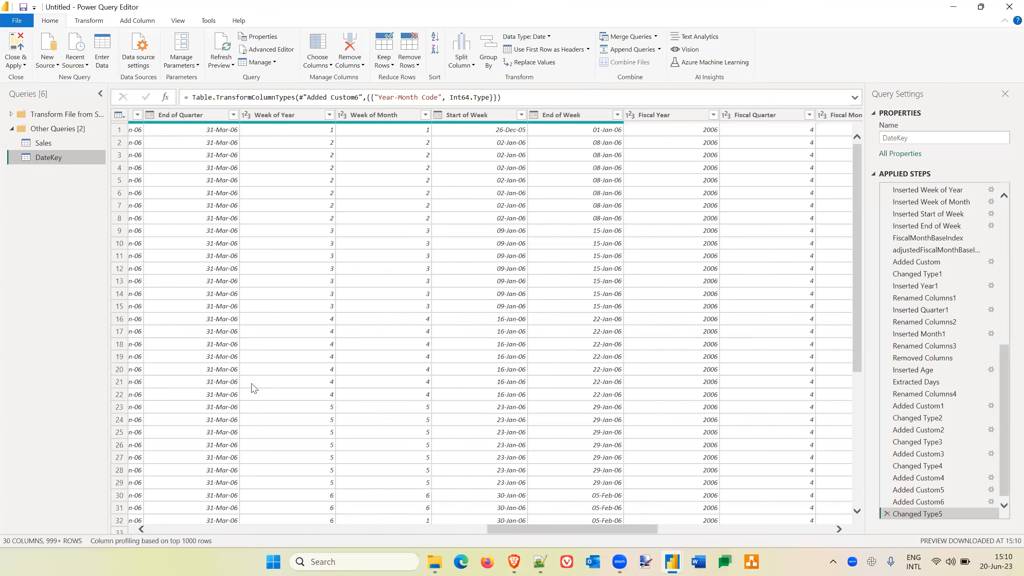
pyautogui.hscroll(4, 653, 210)
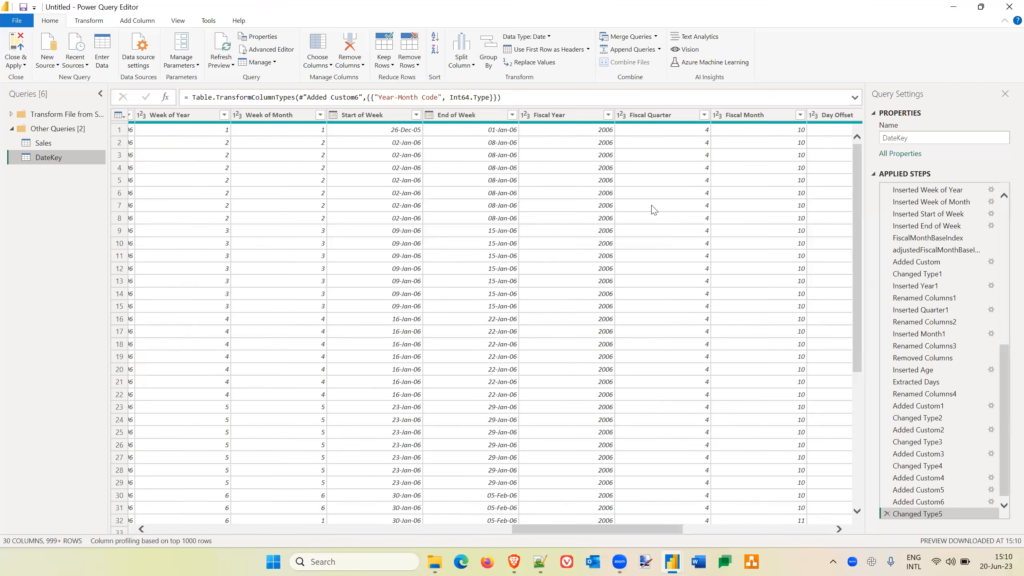
pyautogui.hscroll(2, 653, 210)
pyautogui.hscroll(6, 653, 210)
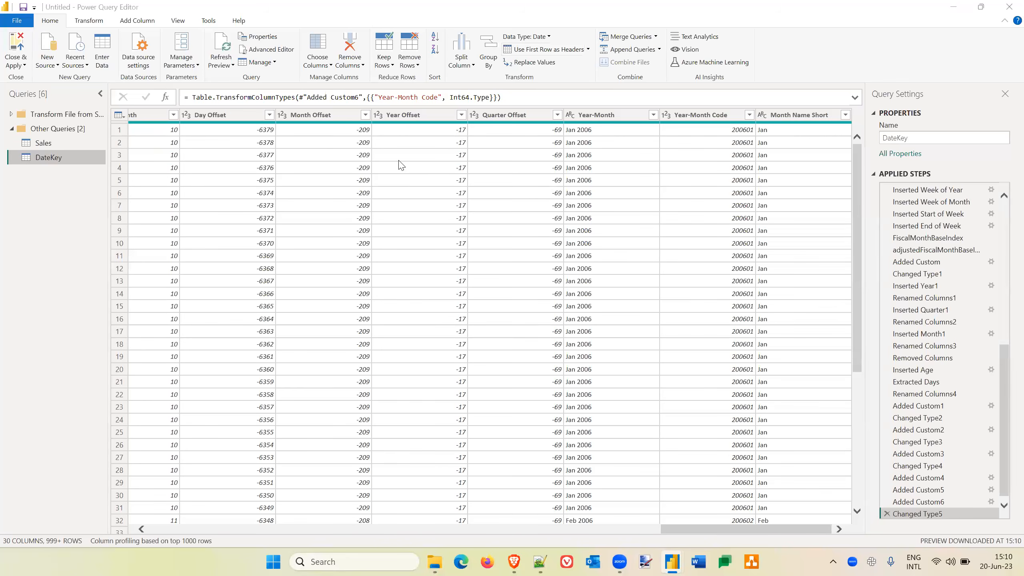
# Check the data types of DateKey's Year Offset, Year-Month, Month Name Short and Year-Month Code columns.
pyautogui.click(378, 117)
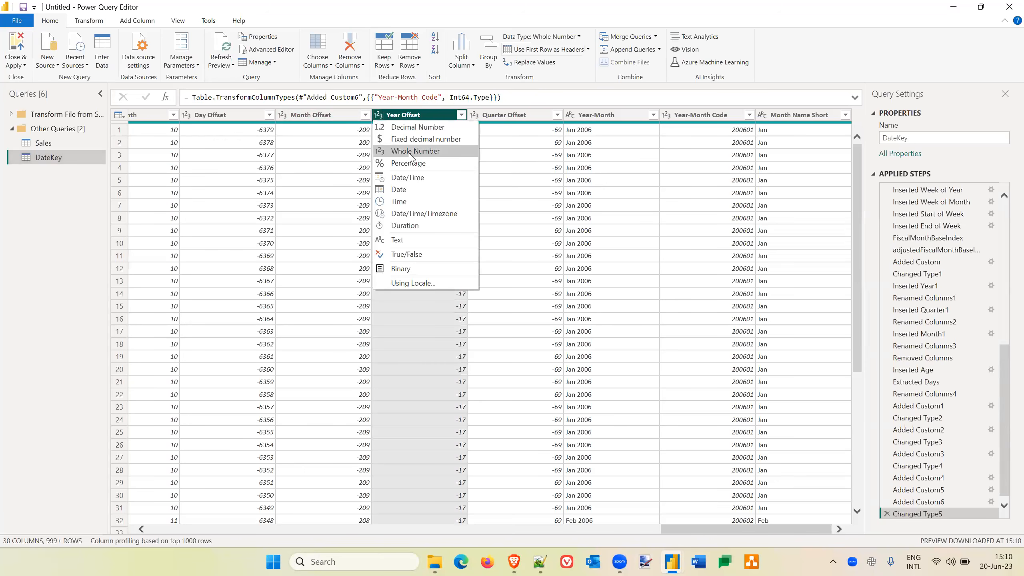
pyautogui.click(570, 116)
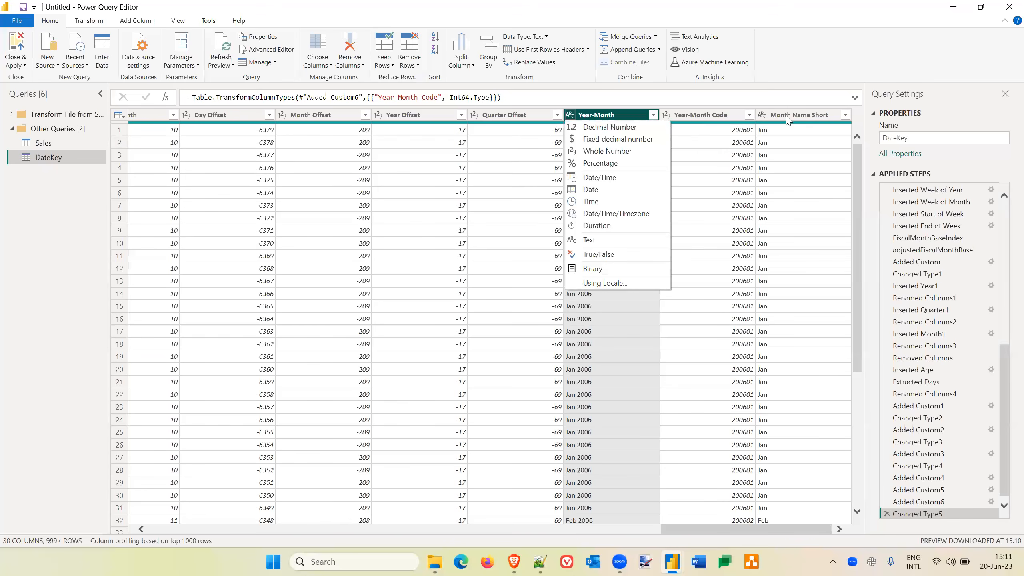
pyautogui.click(762, 116)
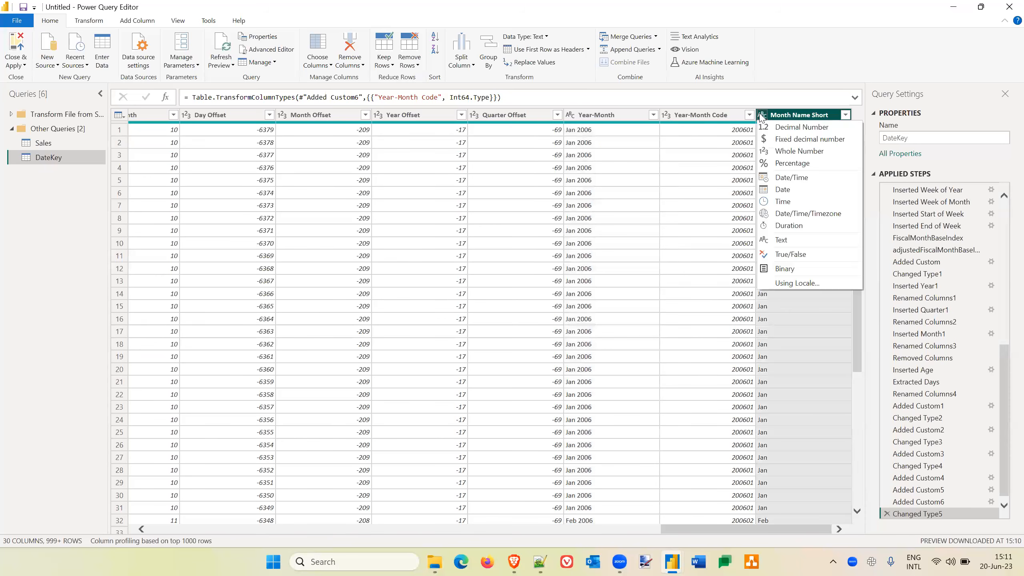
pyautogui.click(760, 114)
pyautogui.click(761, 114)
pyautogui.click(665, 114)
pyautogui.click(666, 116)
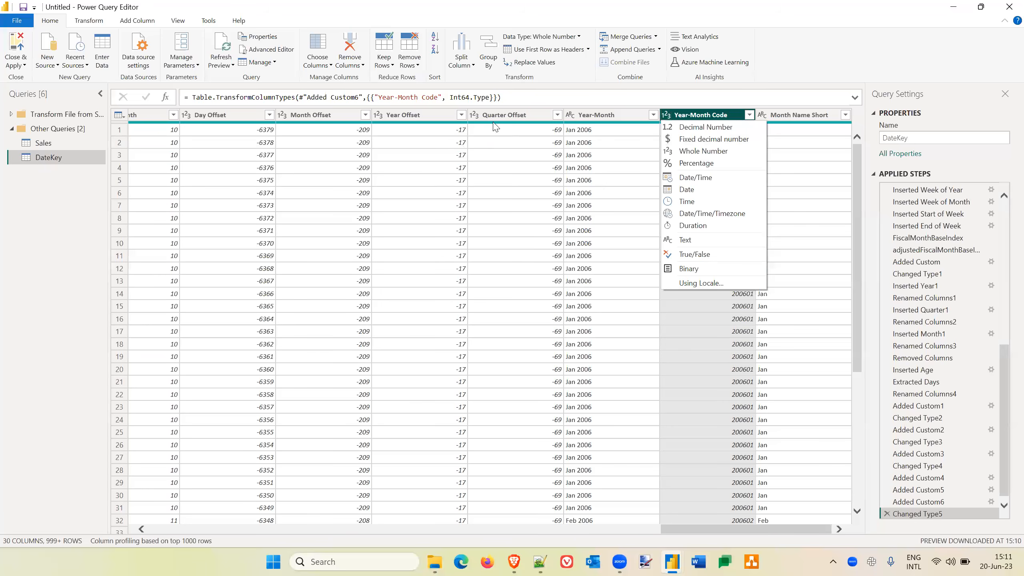
# Display the Sales query, check the UnitPrice column's data type options without changing them, and return to the first columns.
pyautogui.click(46, 146)
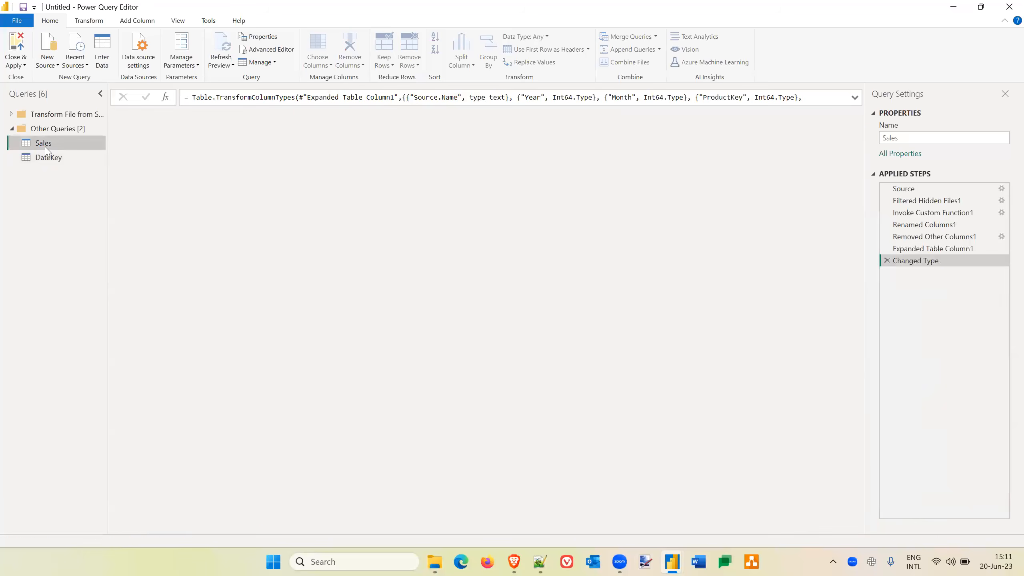
pyautogui.hscroll(10, 636, 180)
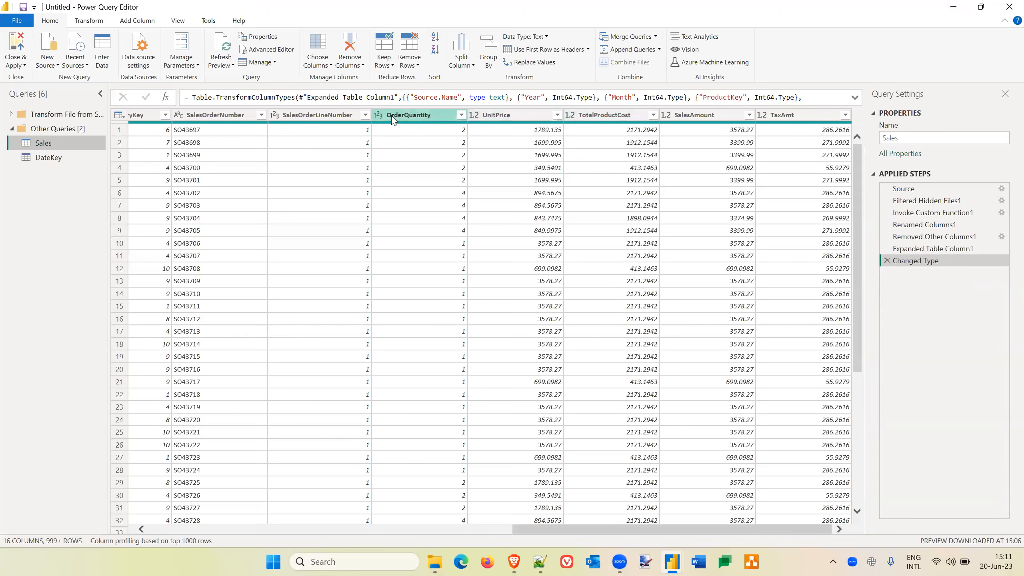
pyautogui.click(474, 117)
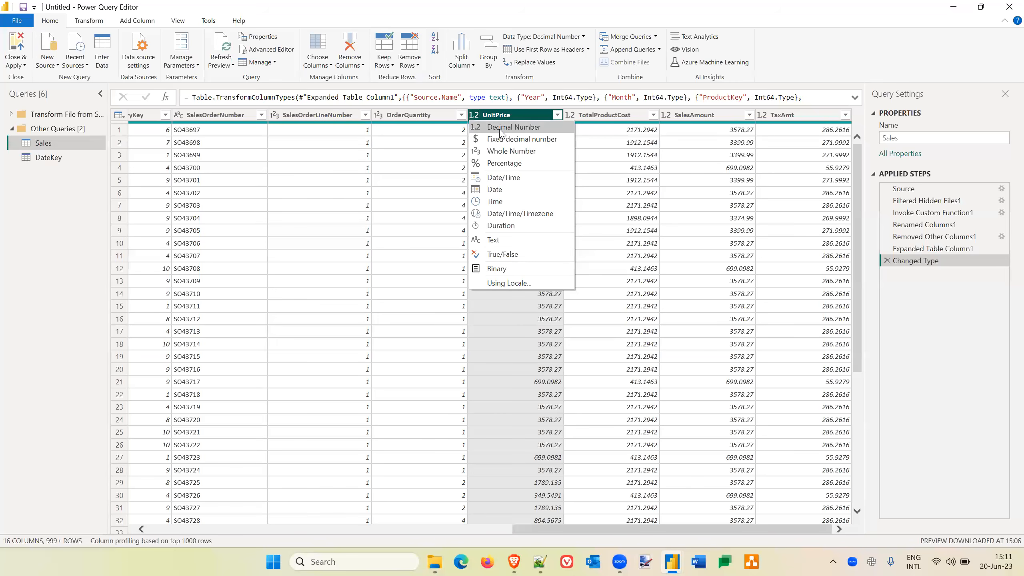
pyautogui.click(835, 77)
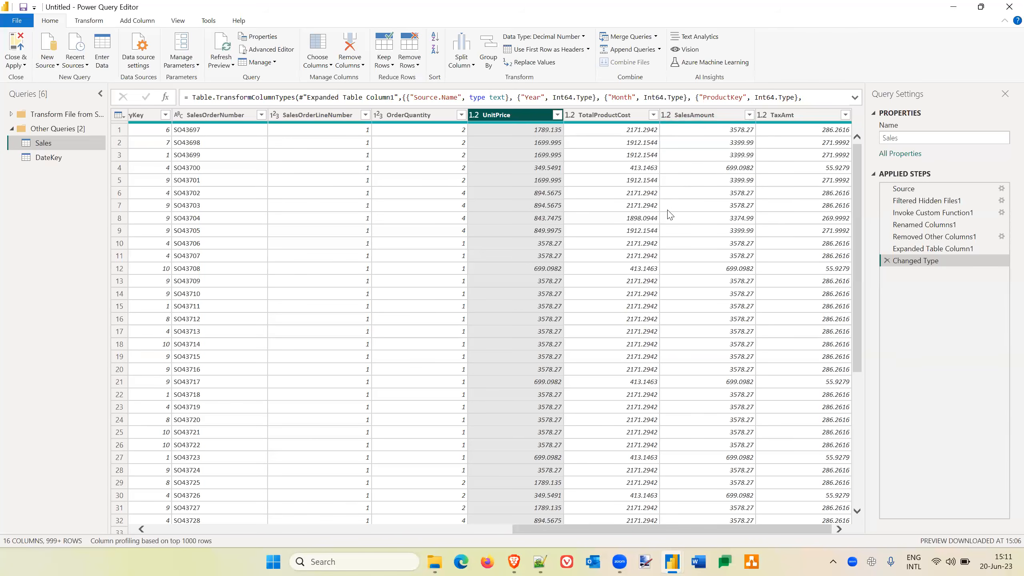
pyautogui.click(671, 562)
pyautogui.hscroll(-10, 479, 431)
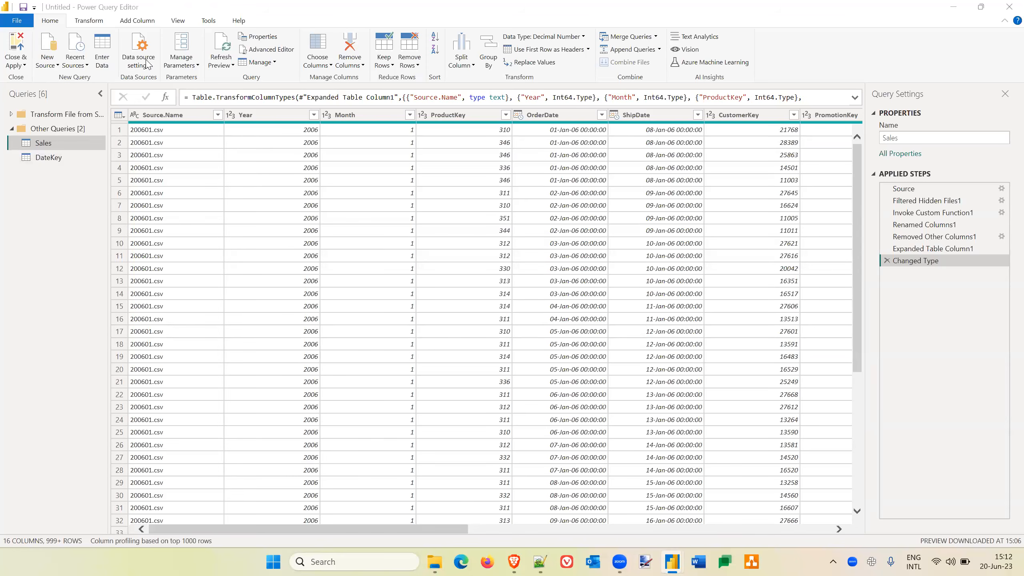
# Browse the Database, Other and Online Services connectors offered for a new source, and close the list without connecting.
pyautogui.click(54, 61)
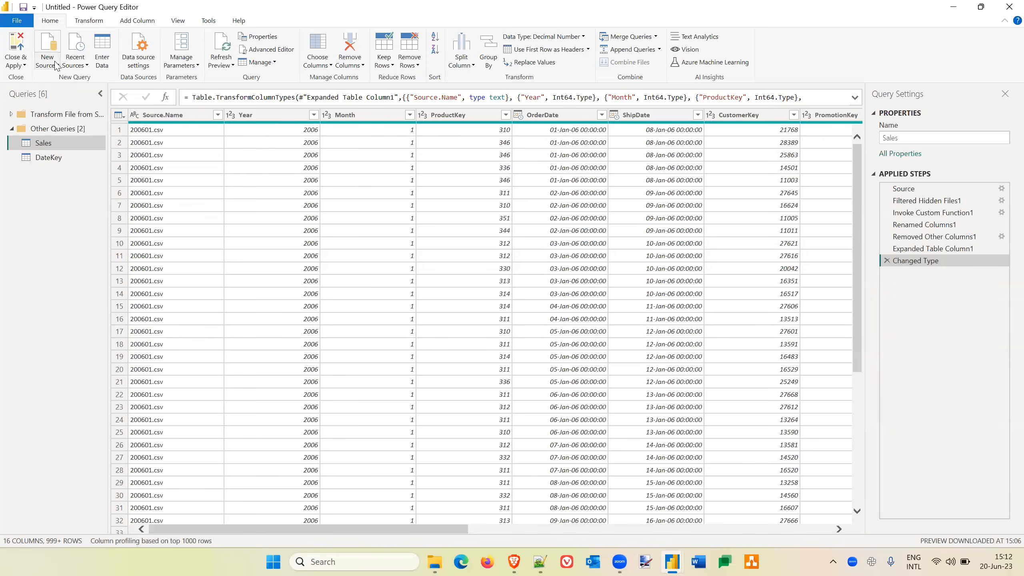
pyautogui.click(56, 64)
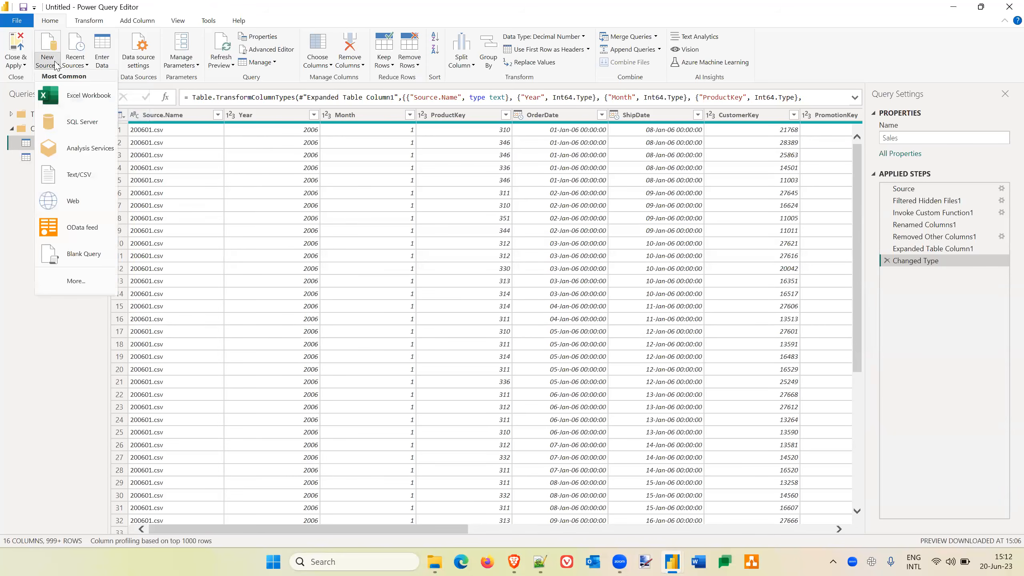
pyautogui.click(80, 283)
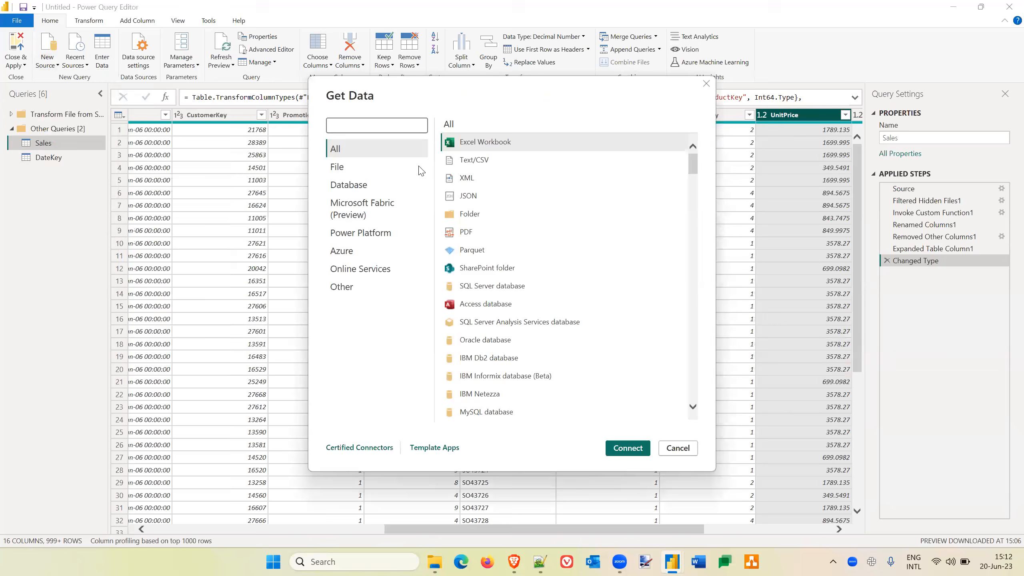
pyautogui.click(355, 186)
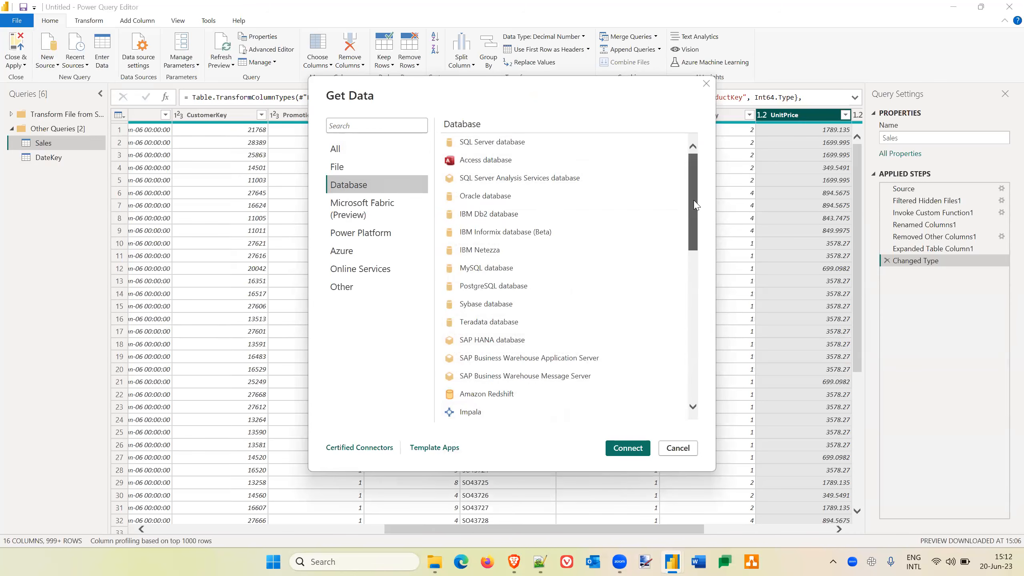
pyautogui.moveTo(696, 209); pyautogui.dragTo(700, 375)
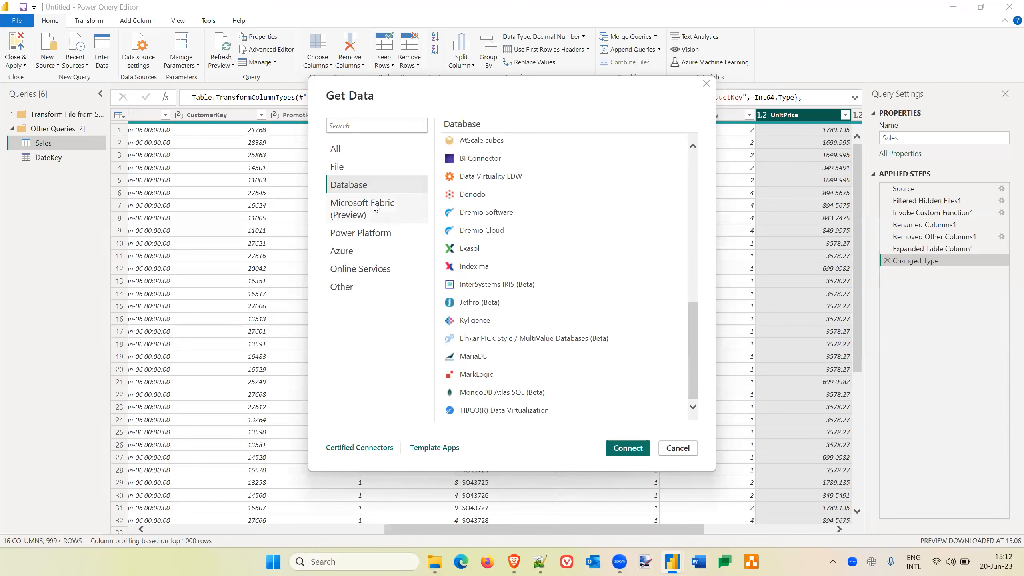
pyautogui.click(352, 288)
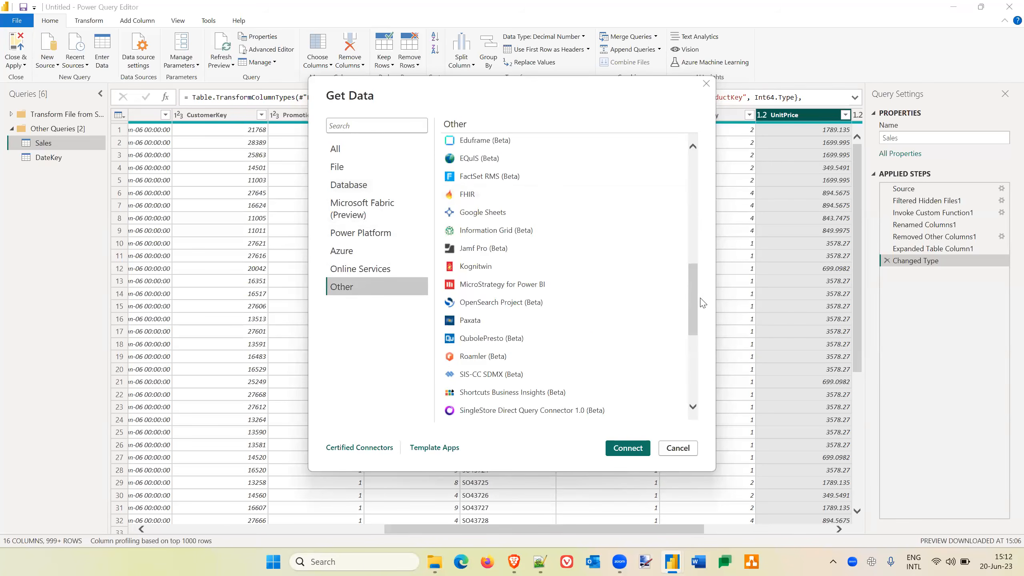
pyautogui.moveTo(693, 288); pyautogui.dragTo(687, 161)
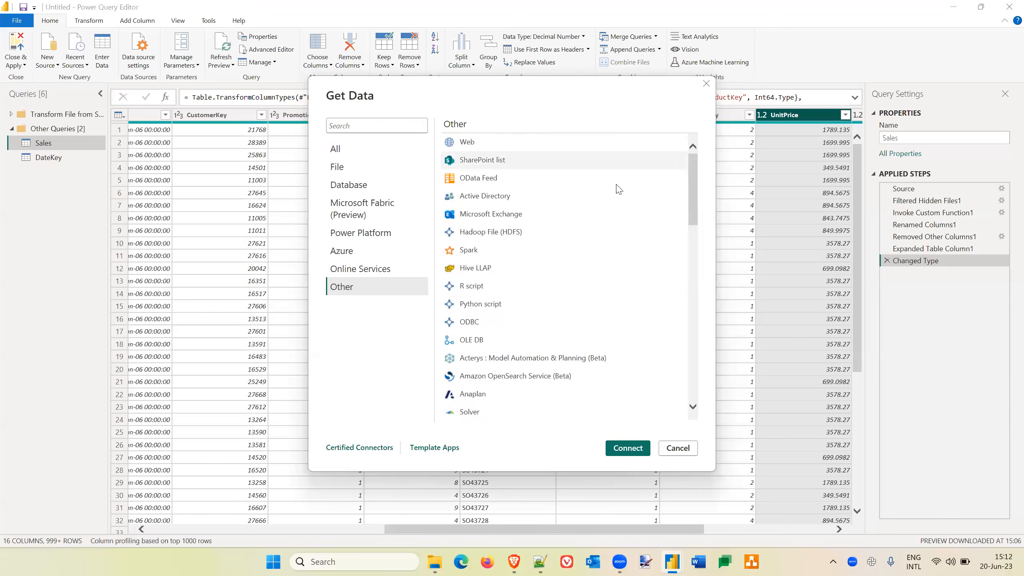
pyautogui.click(377, 271)
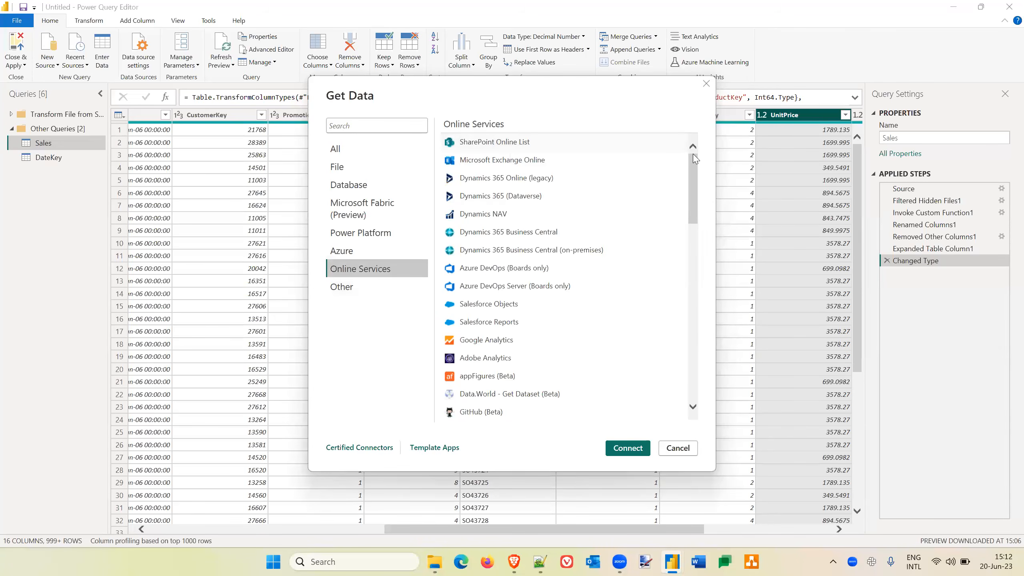
pyautogui.moveTo(694, 166); pyautogui.dragTo(701, 366)
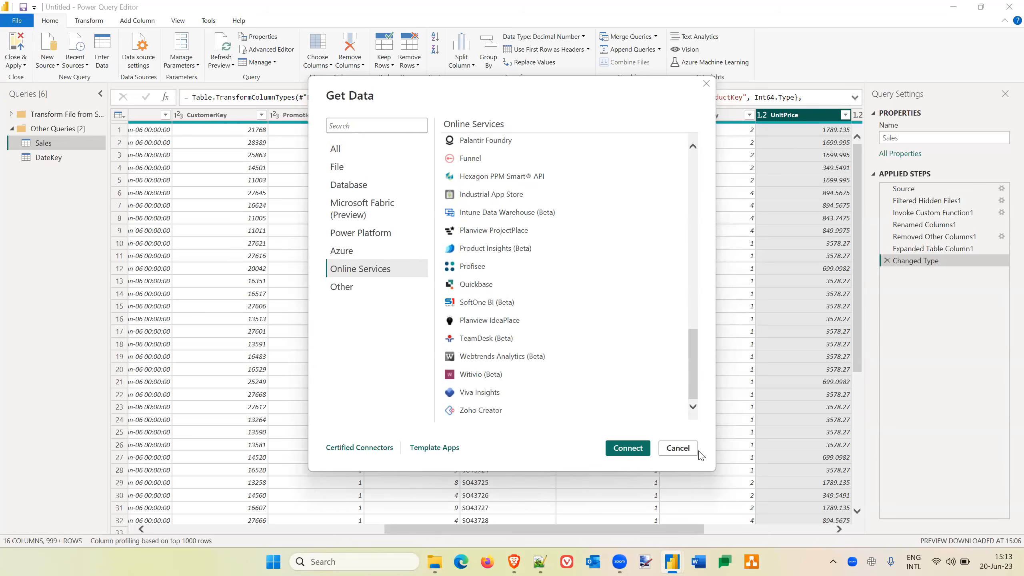
pyautogui.click(678, 448)
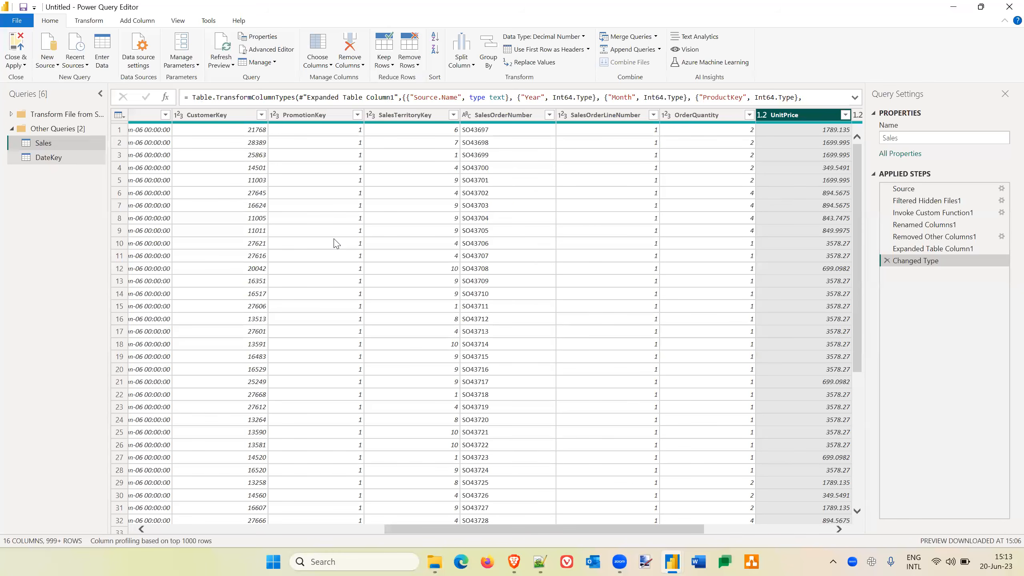
# Apply the query changes and close the query editor to load the DateKey and Sales tables.
pyautogui.click(19, 42)
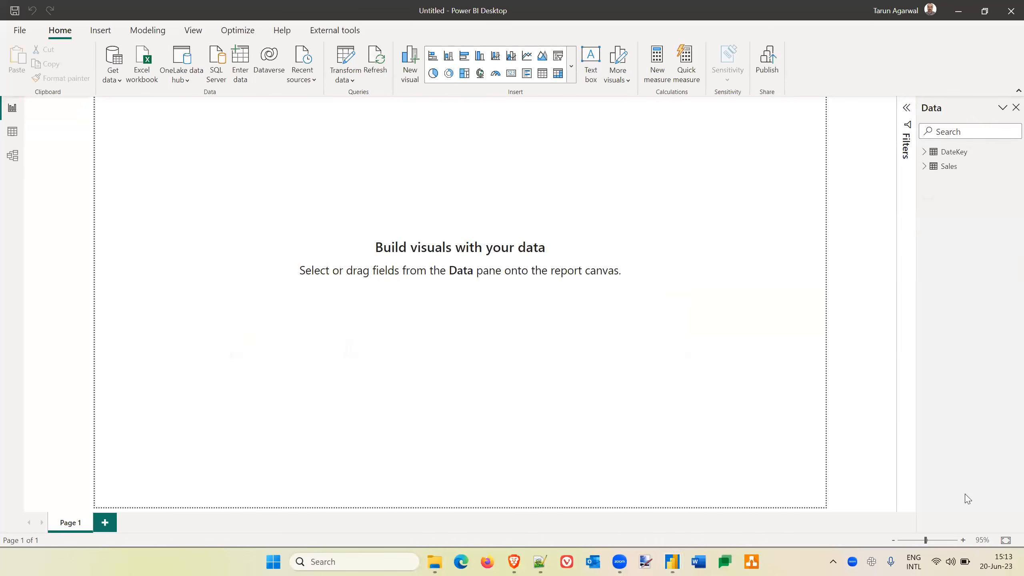
pyautogui.hotkey('alt', 'Tab')
pyautogui.press('Tab')
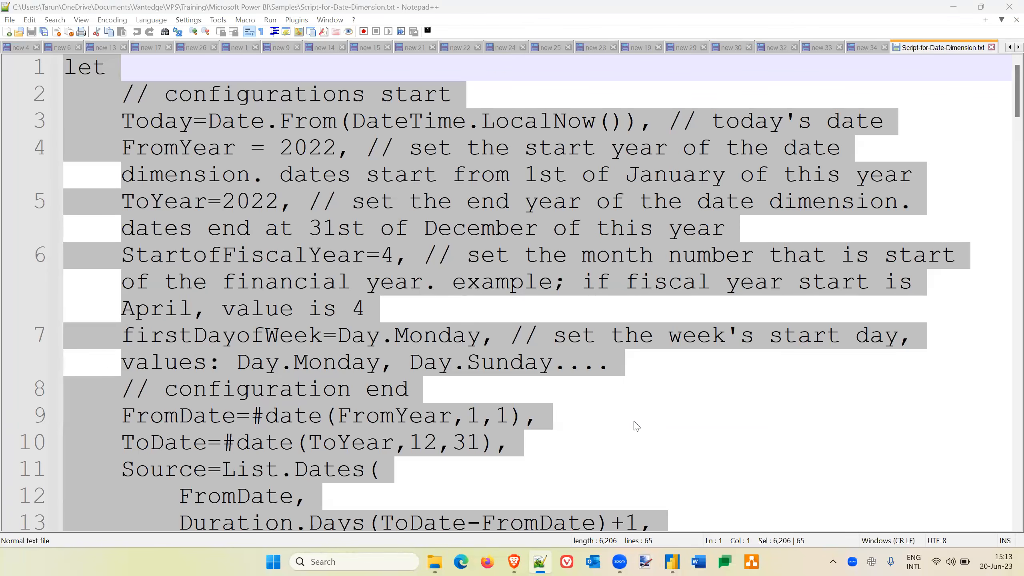
pyautogui.click(659, 422)
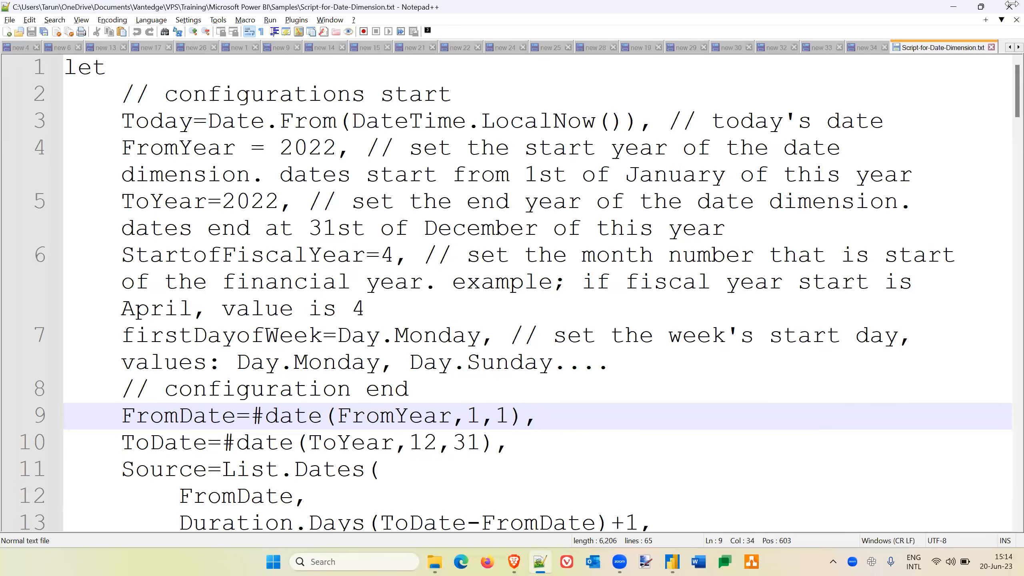
pyautogui.hotkey('alt', 'Tab')
pyautogui.hotkey('alt', 'Tab')
pyautogui.hotkey('alt', 'Tab')
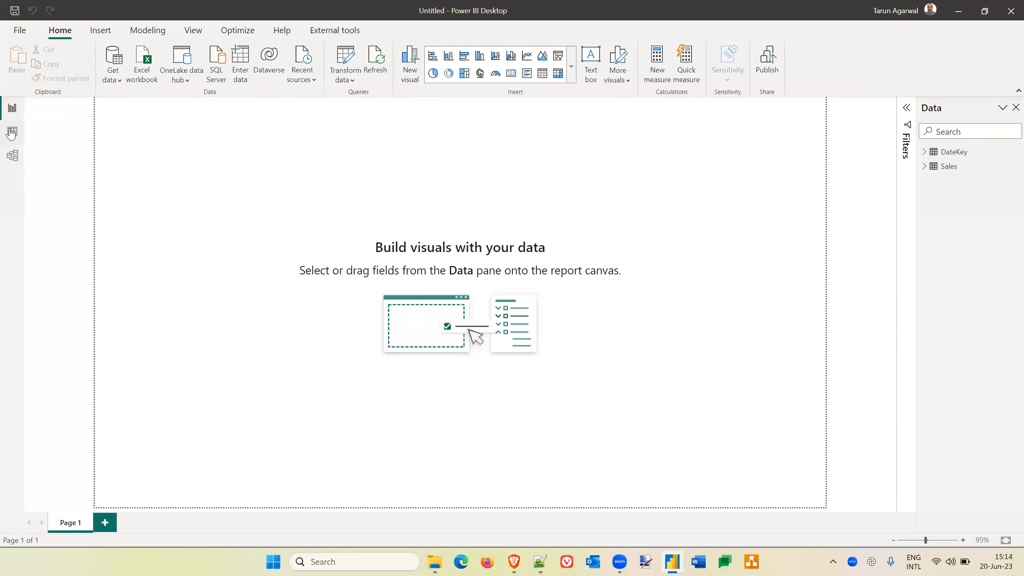
# Review the loaded rows and columns of the Sales and DateKey tables in data view, and expand DateKey's field list.
pyautogui.click(12, 132)
pyautogui.click(937, 157)
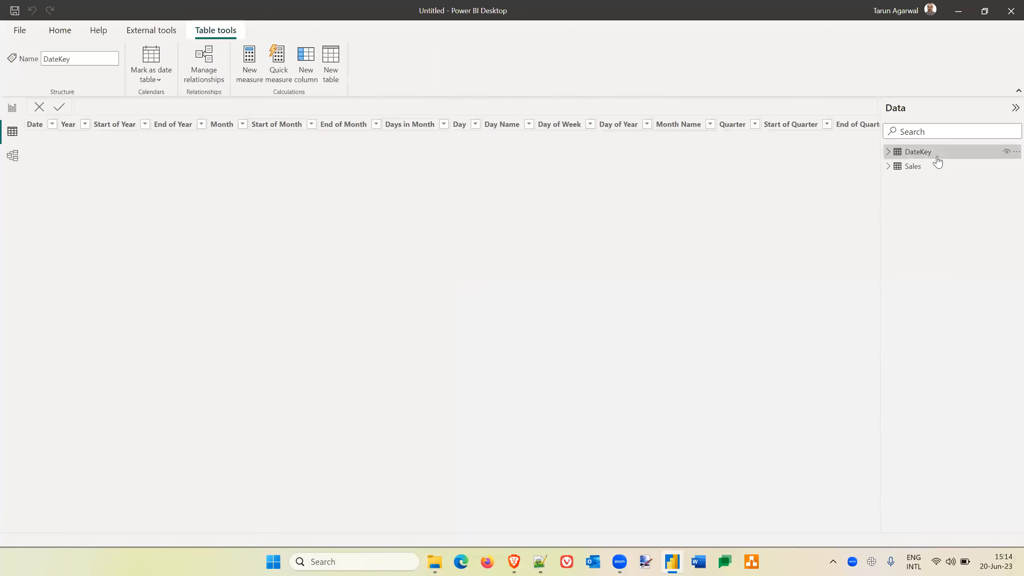
pyautogui.click(914, 166)
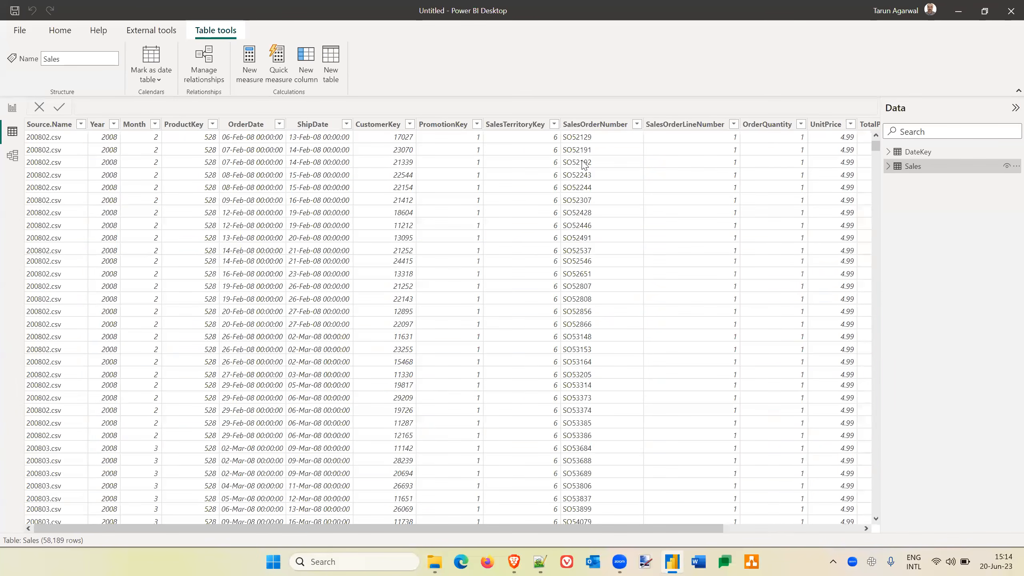
pyautogui.hscroll(3, 812, 135)
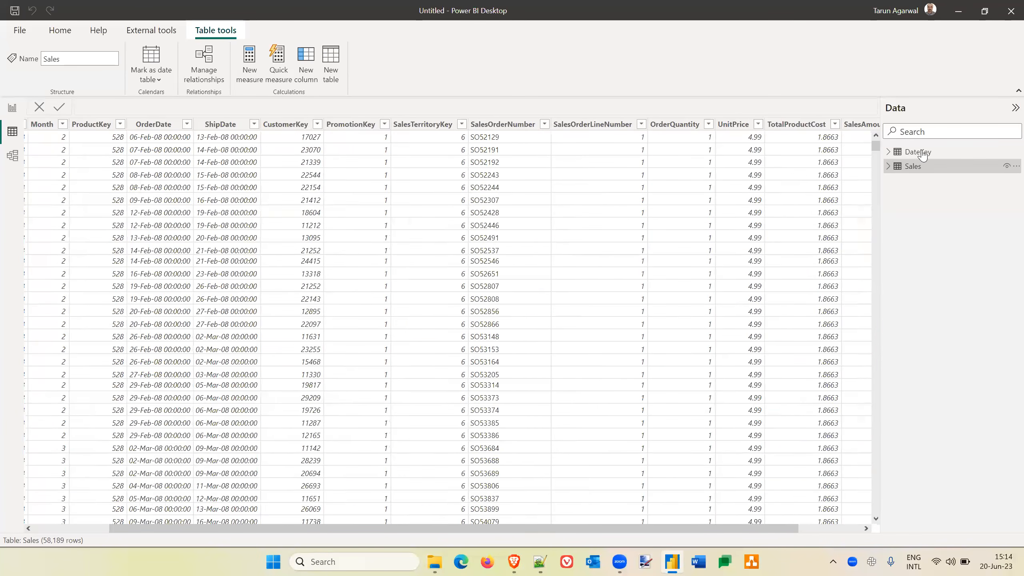
pyautogui.click(924, 153)
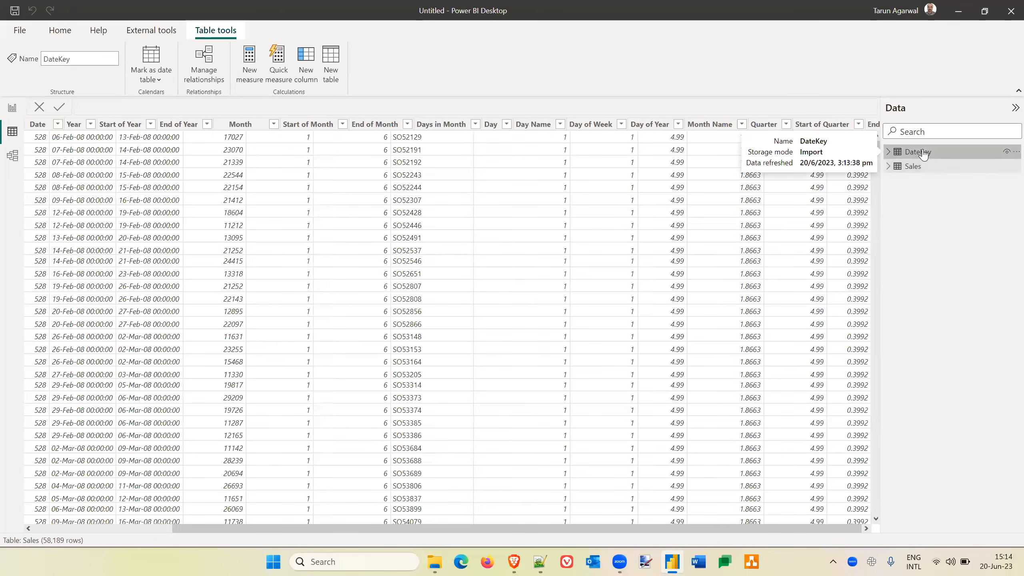
pyautogui.click(889, 152)
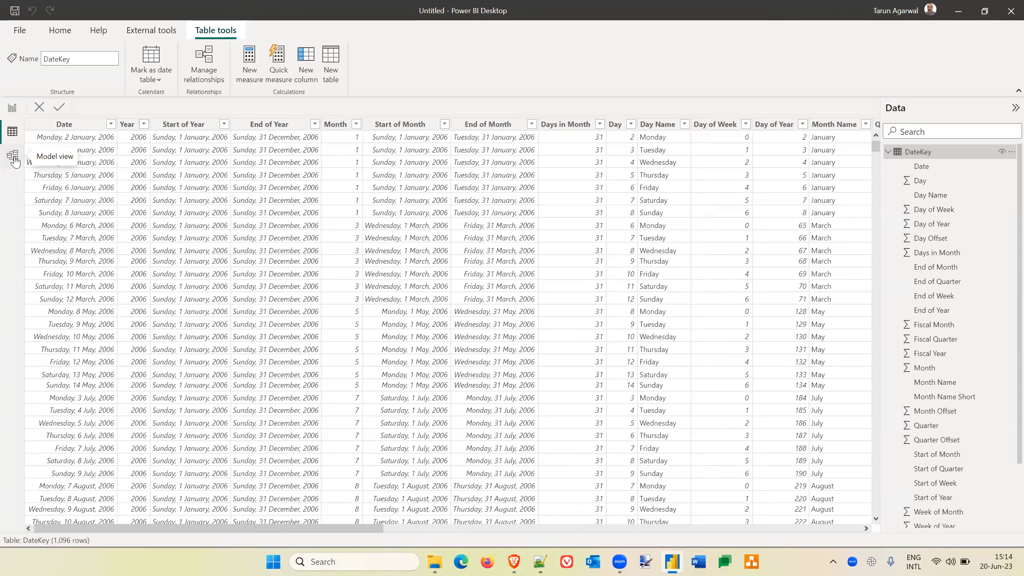
# In model view, create a relationship between the OrderDate column of Sales and the Date column of DateKey.
pyautogui.click(56, 32)
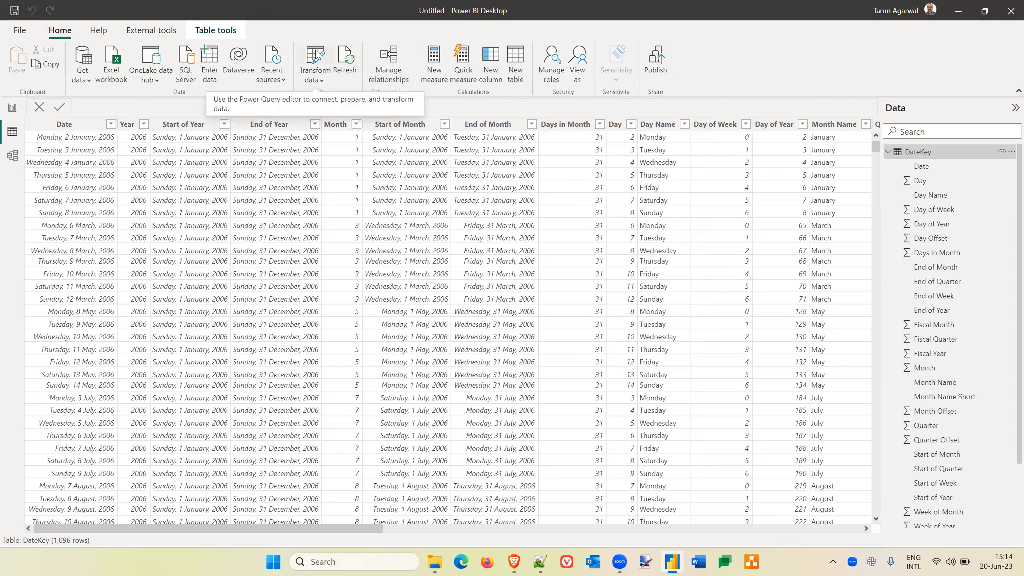
pyautogui.click(14, 156)
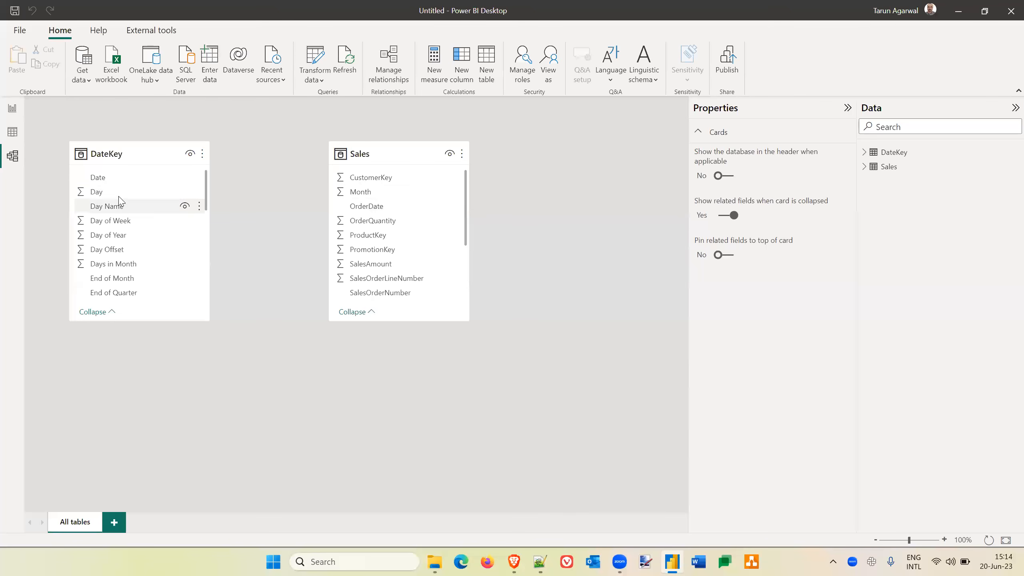
pyautogui.moveTo(371, 207); pyautogui.dragTo(109, 179)
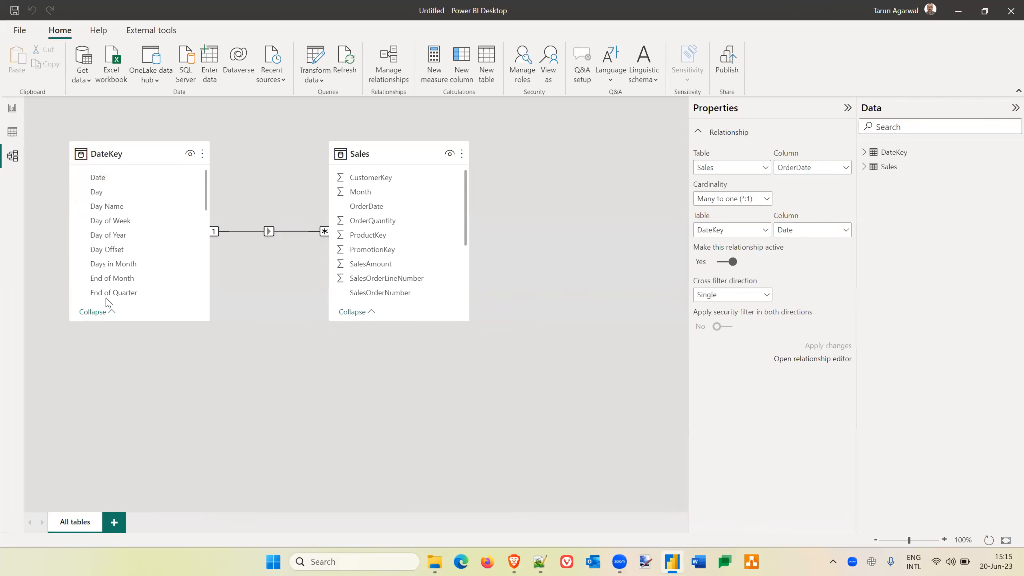
# Look through the DateKey table's fields in the model diagram, down to Year-Month Code.
pyautogui.scroll(-4, 129, 274)
pyautogui.scroll(-2, 129, 280)
pyautogui.scroll(3, 129, 280)
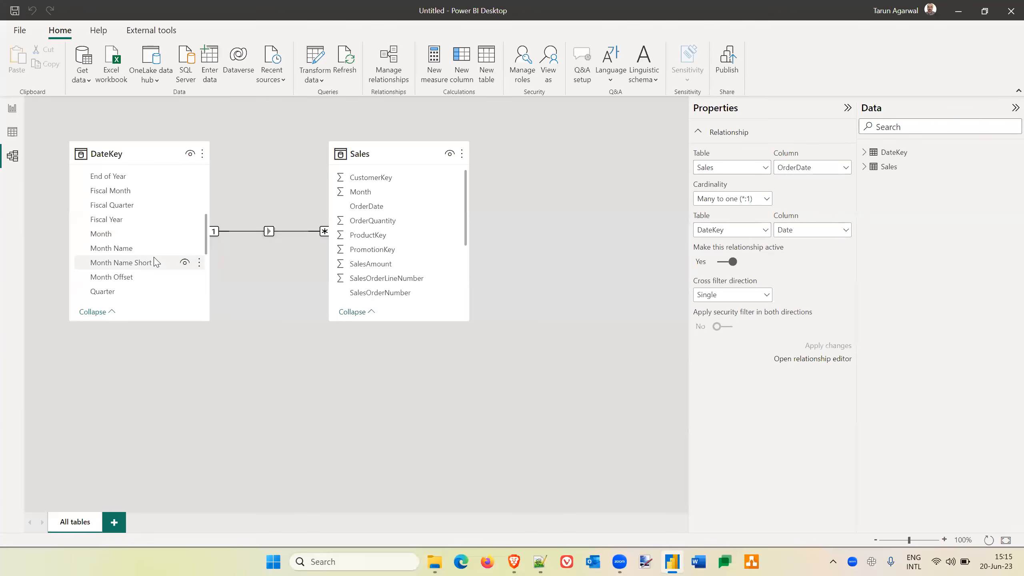
pyautogui.scroll(-3, 154, 262)
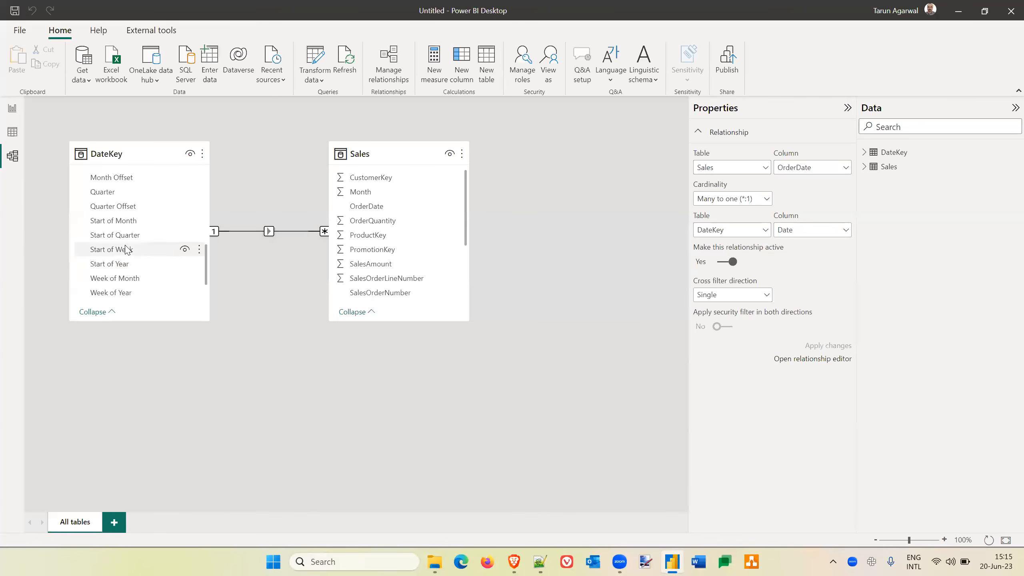
pyautogui.scroll(-2, 146, 253)
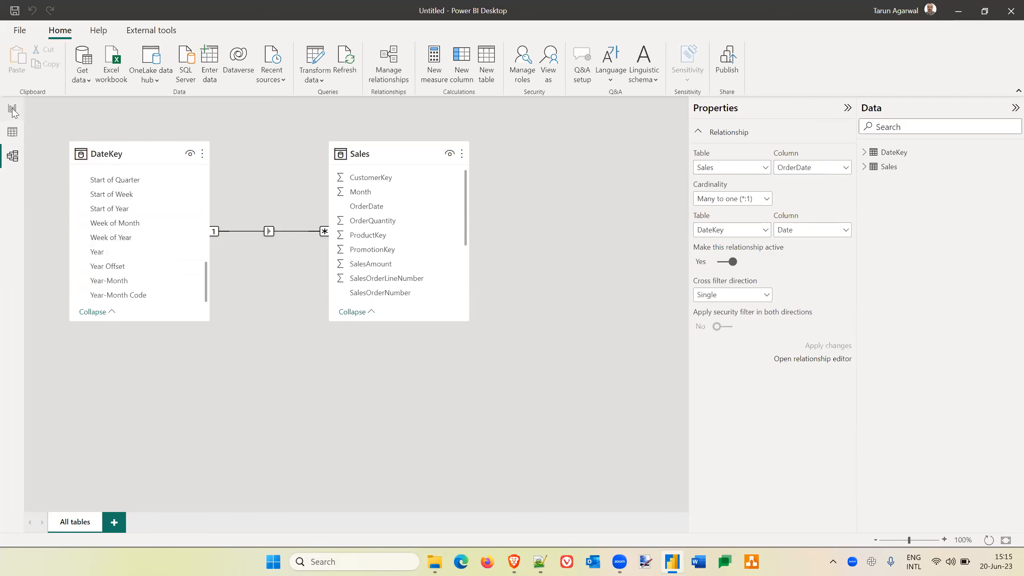
# Mark the DateKey table as a date table, using Date as its date column.
pyautogui.click(140, 149)
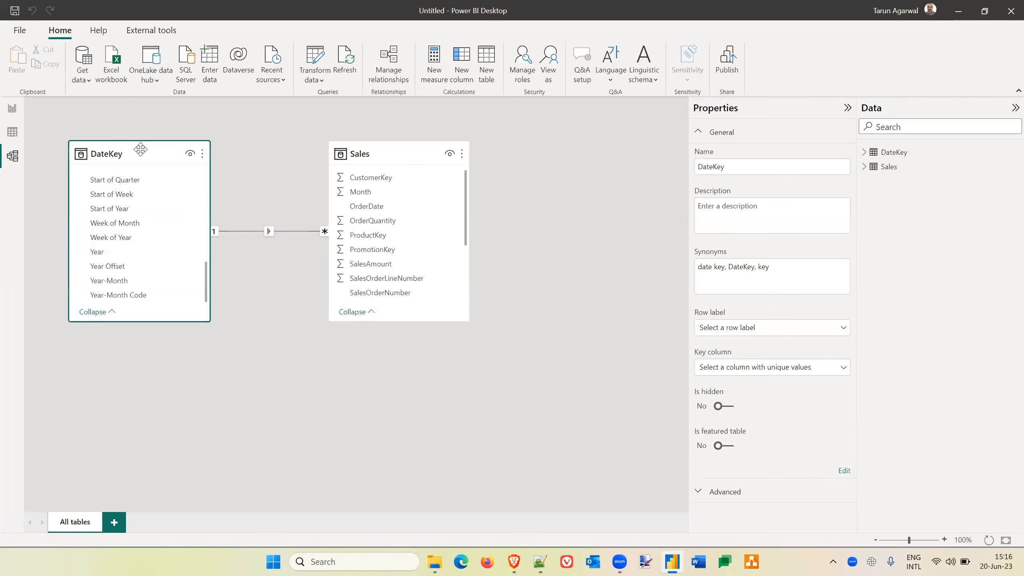
pyautogui.click(13, 135)
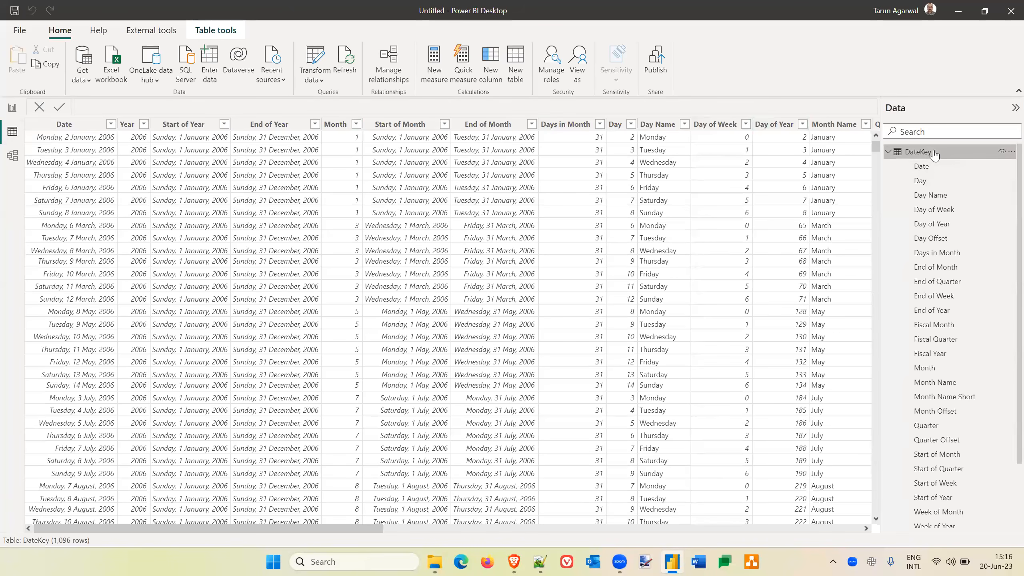
pyautogui.click(215, 32)
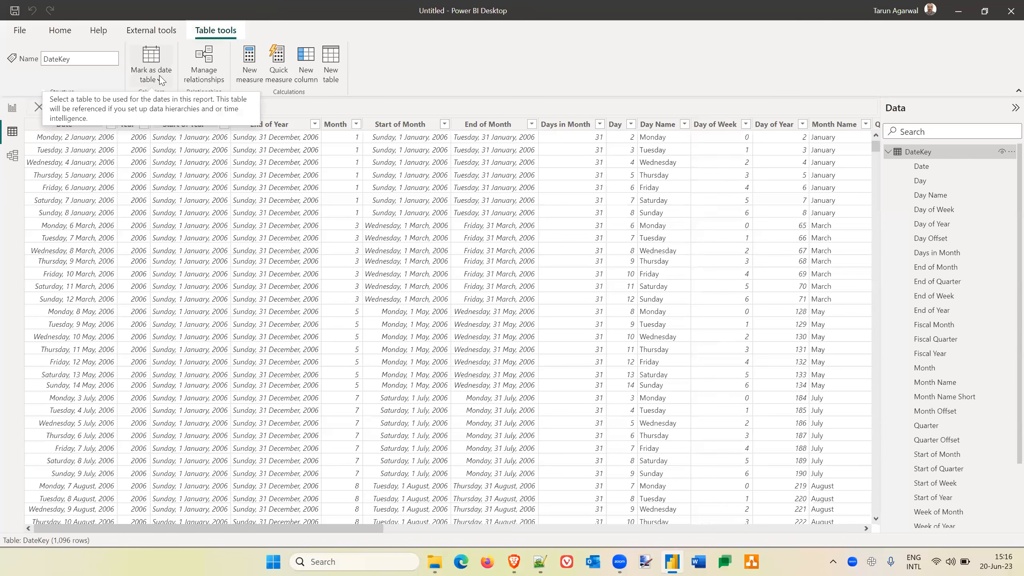
pyautogui.click(181, 101)
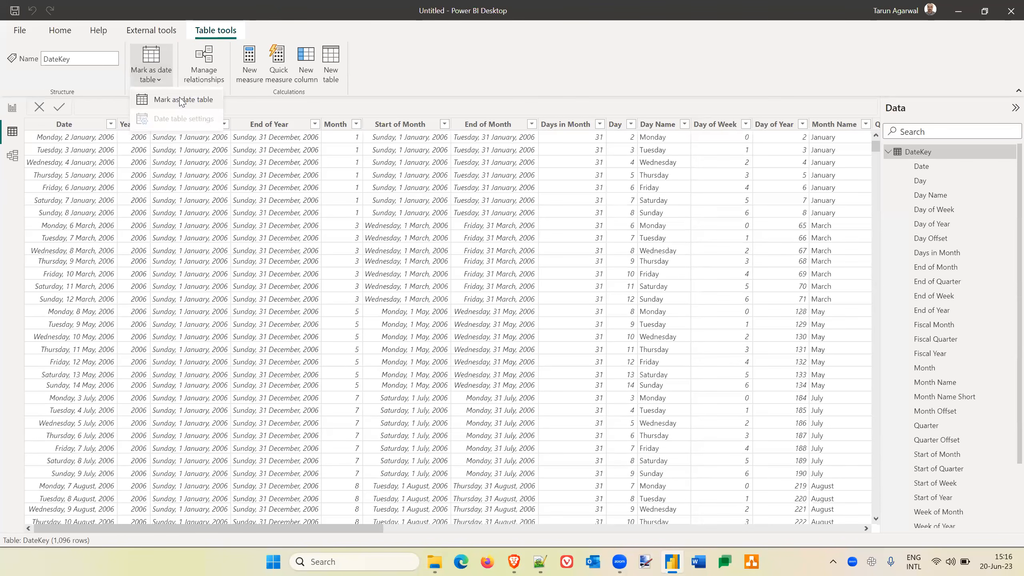
pyautogui.click(181, 100)
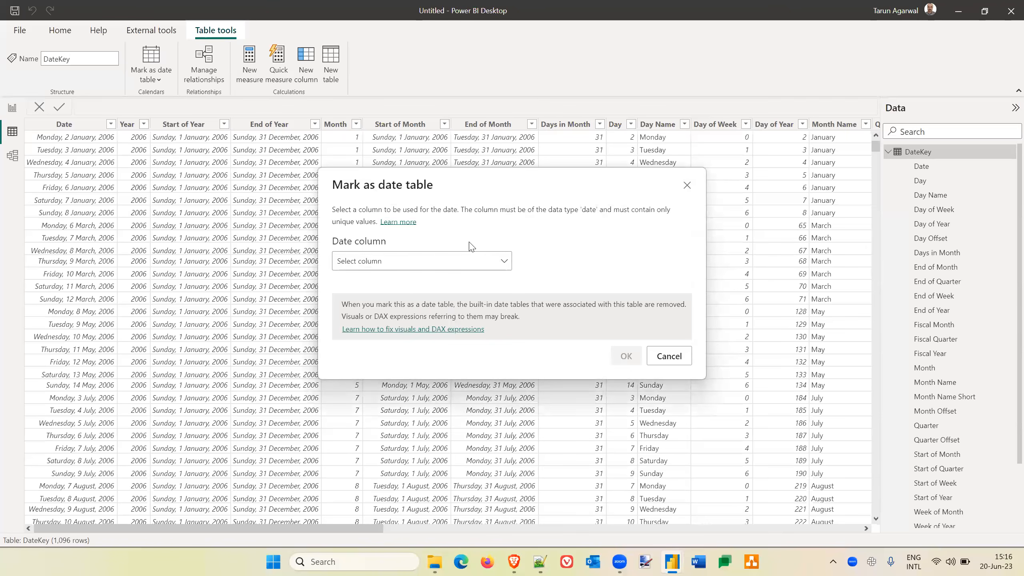
pyautogui.click(506, 262)
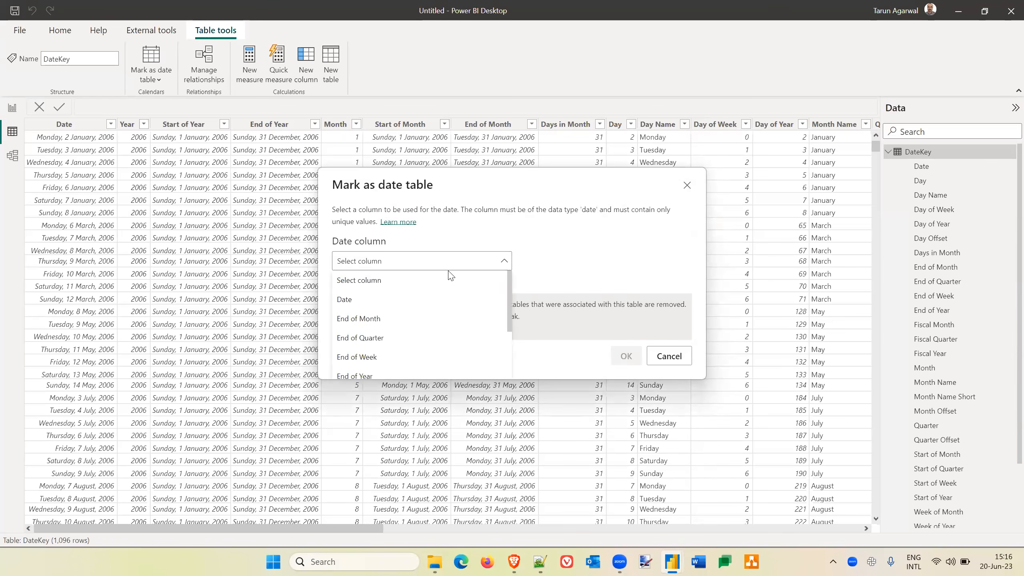
pyautogui.click(354, 303)
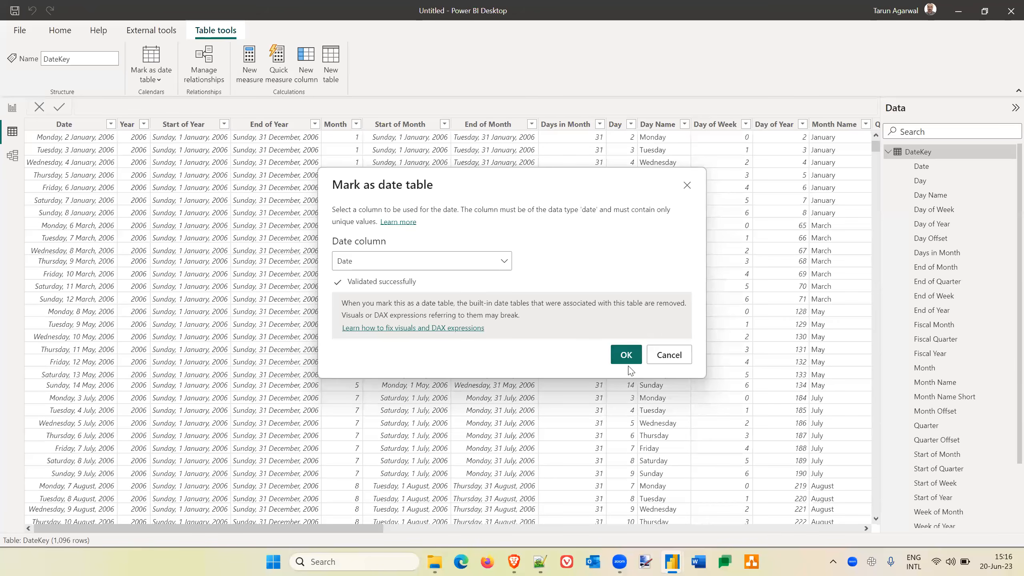
pyautogui.click(626, 355)
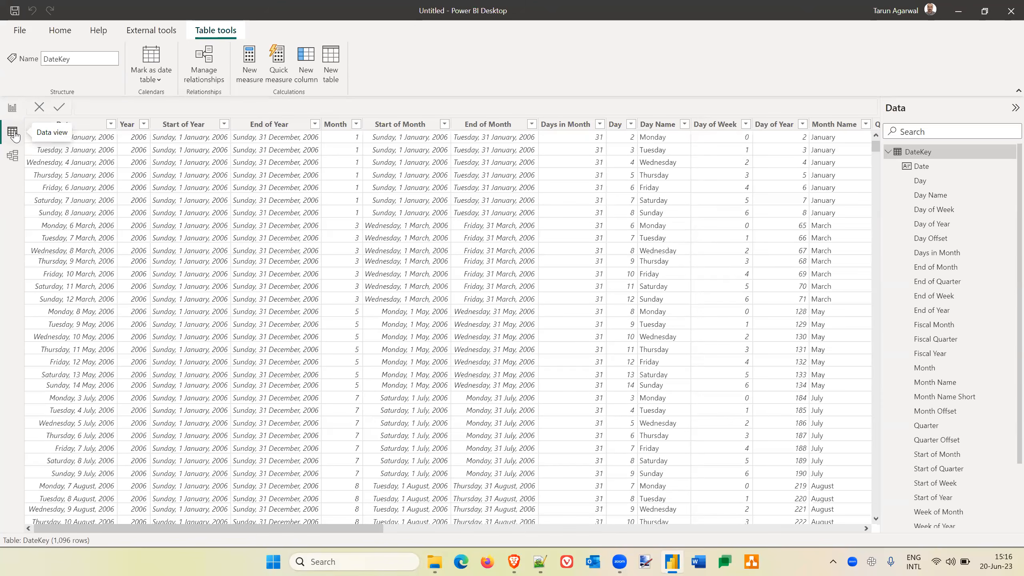
# Start an Excel workbook import and browse to the Microsoft Power BI Samples folder, using its path copied from File Explorer.
pyautogui.click(11, 109)
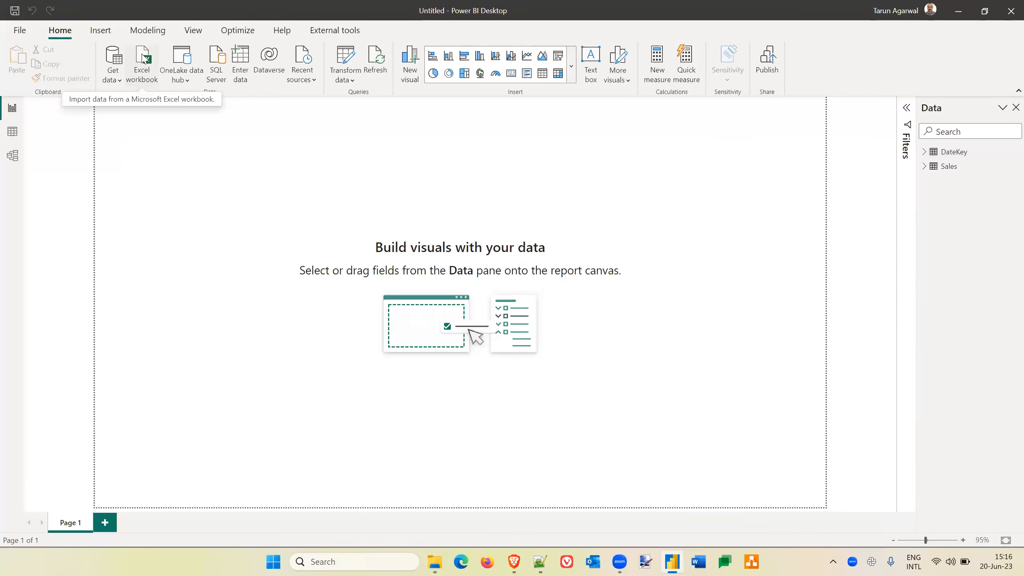
pyautogui.click(144, 59)
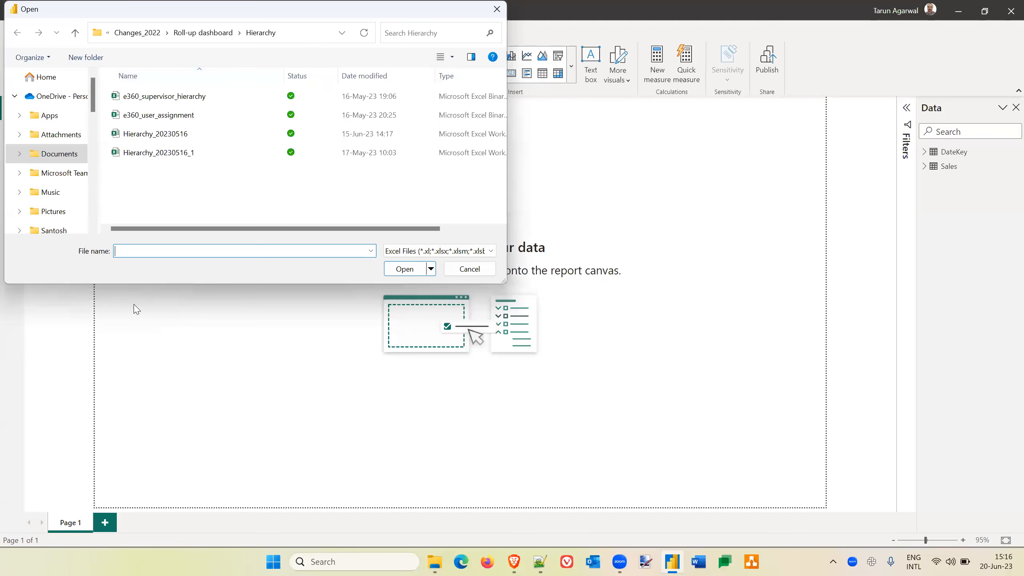
pyautogui.scroll(-3, 70, 199)
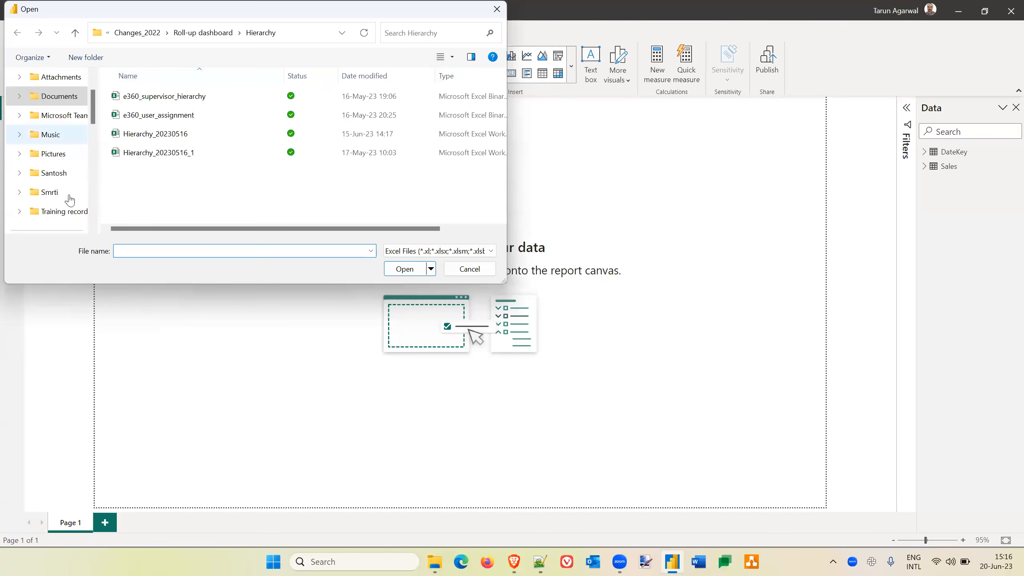
pyautogui.click(436, 562)
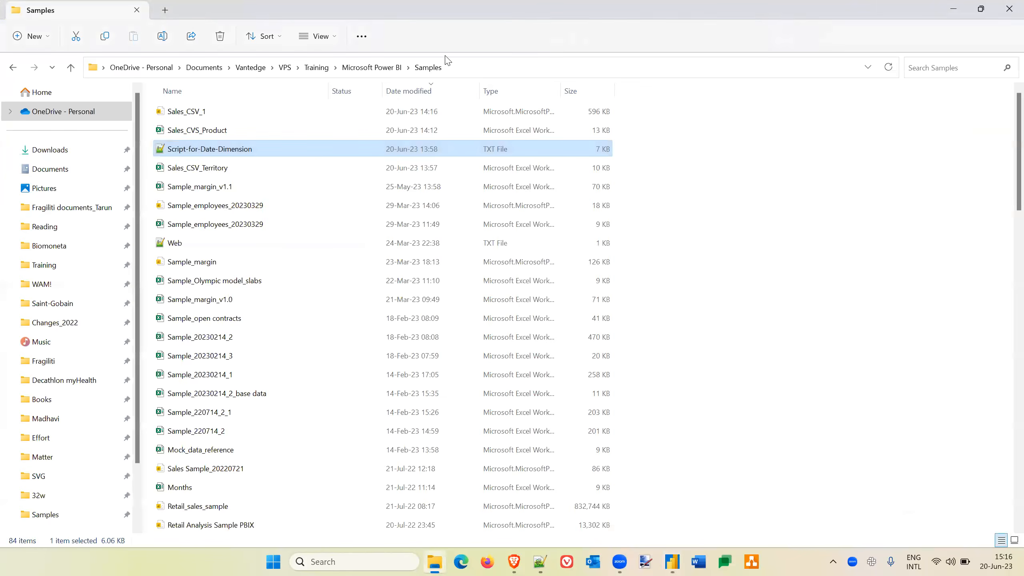
pyautogui.click(471, 69)
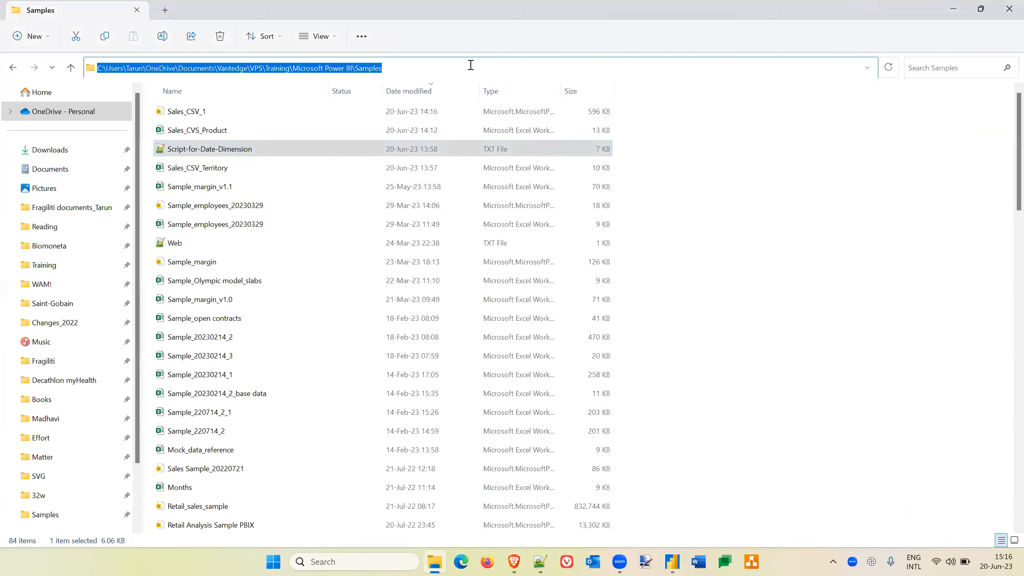
pyautogui.hotkey('alt', 'Tab')
pyautogui.hotkey('alt', 'd')
pyautogui.hotkey('ctrl', 'v')
pyautogui.press('Return')
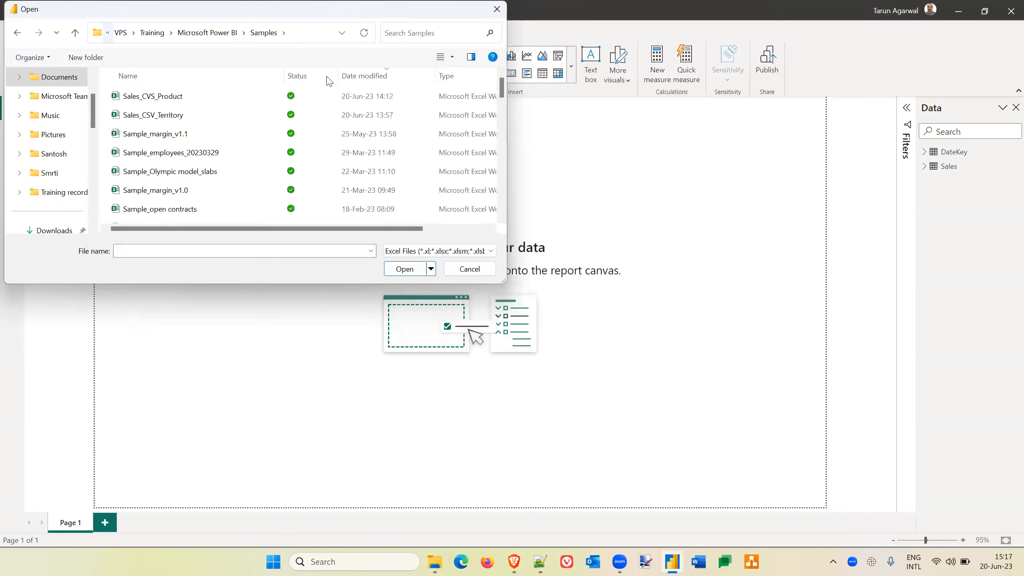
# Import the Sales_CSV_Territory workbook and load its Territory table into the model.
pyautogui.click(171, 98)
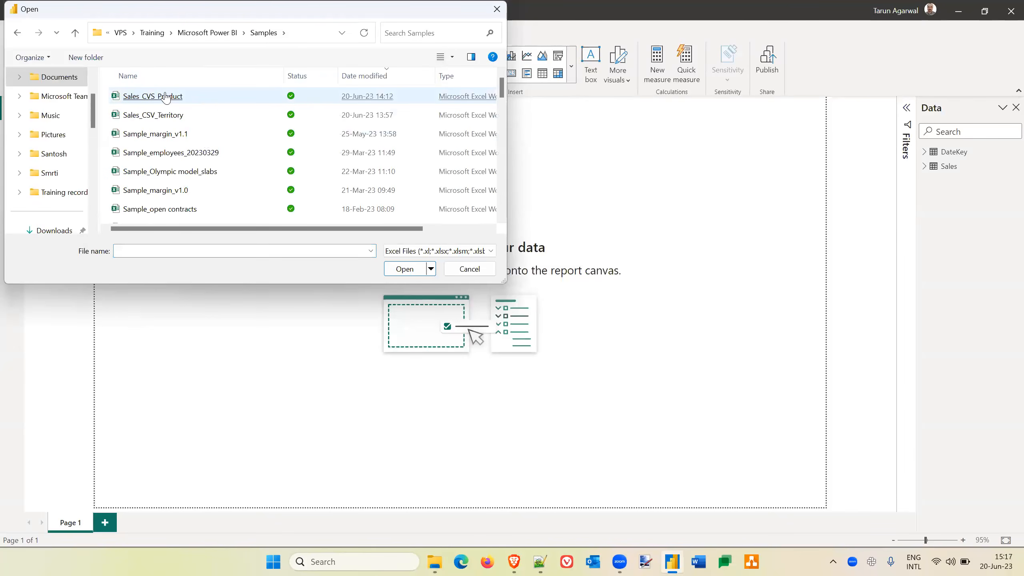
pyautogui.click(170, 116)
pyautogui.click(170, 116)
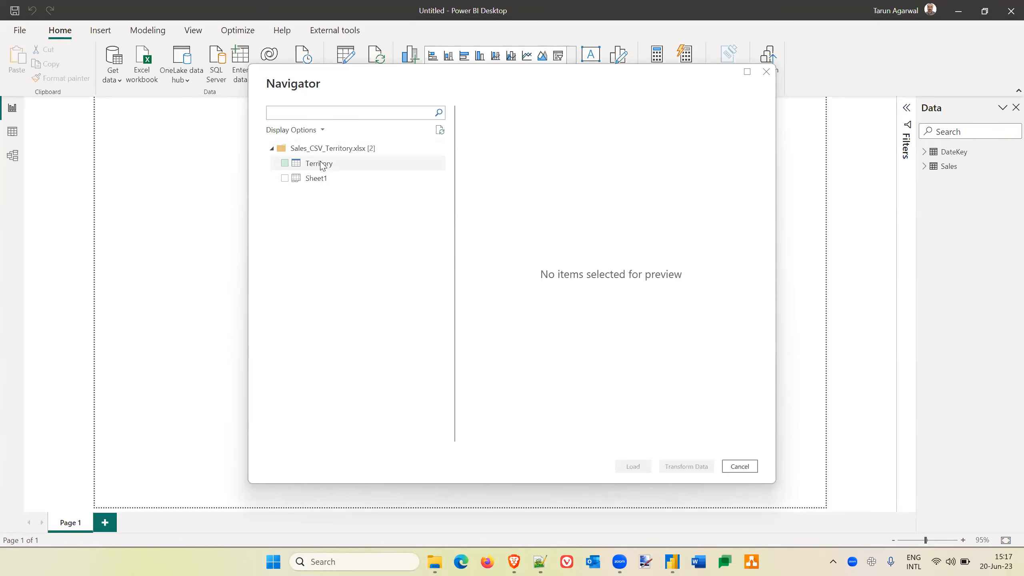
pyautogui.click(285, 163)
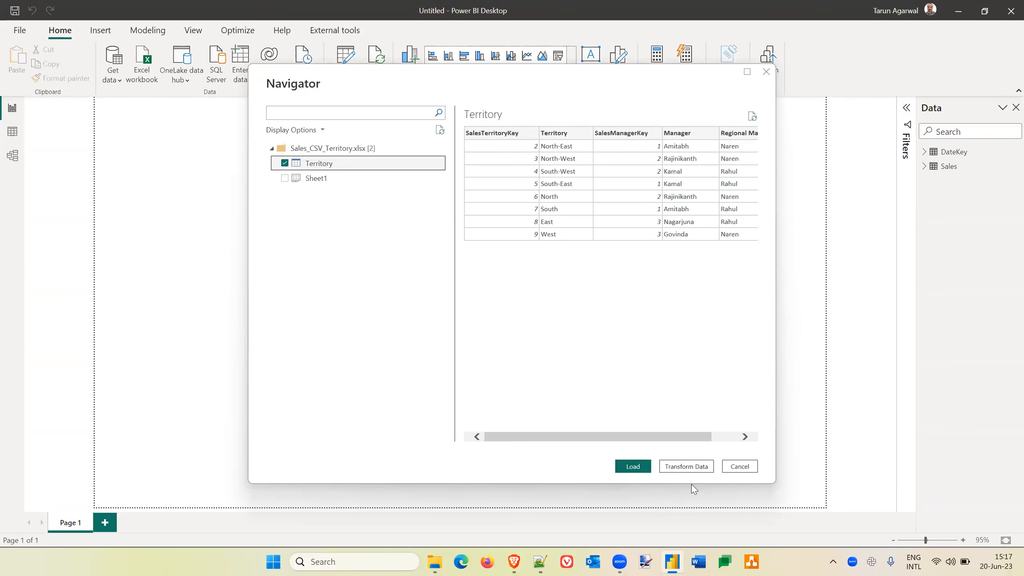
pyautogui.click(633, 467)
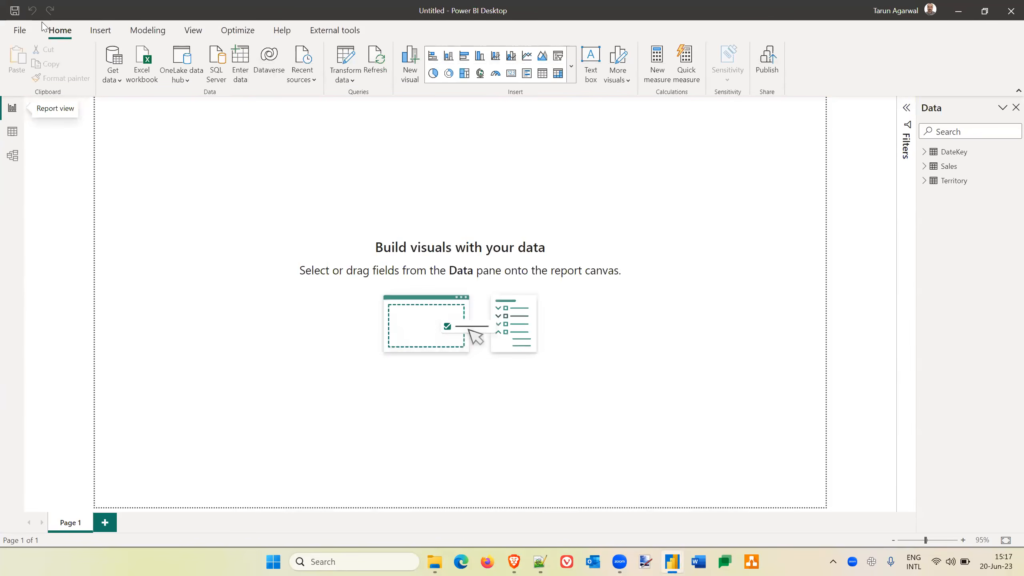
# Import the Sales_CVS_Product workbook, preview its suggested table, and open Sheet1 in Power Query Editor for transformation.
pyautogui.click(138, 55)
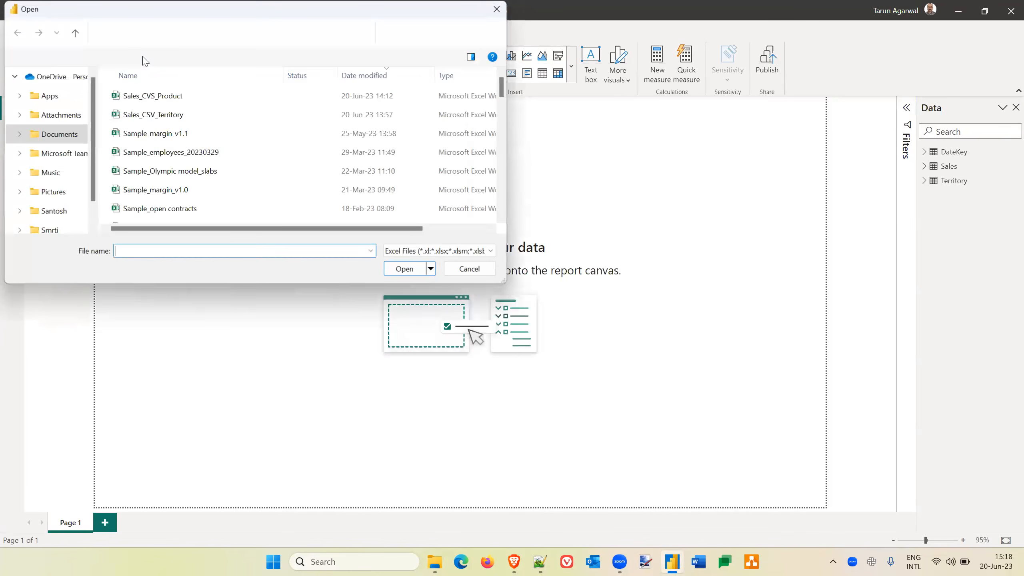
pyautogui.doubleClick(169, 101)
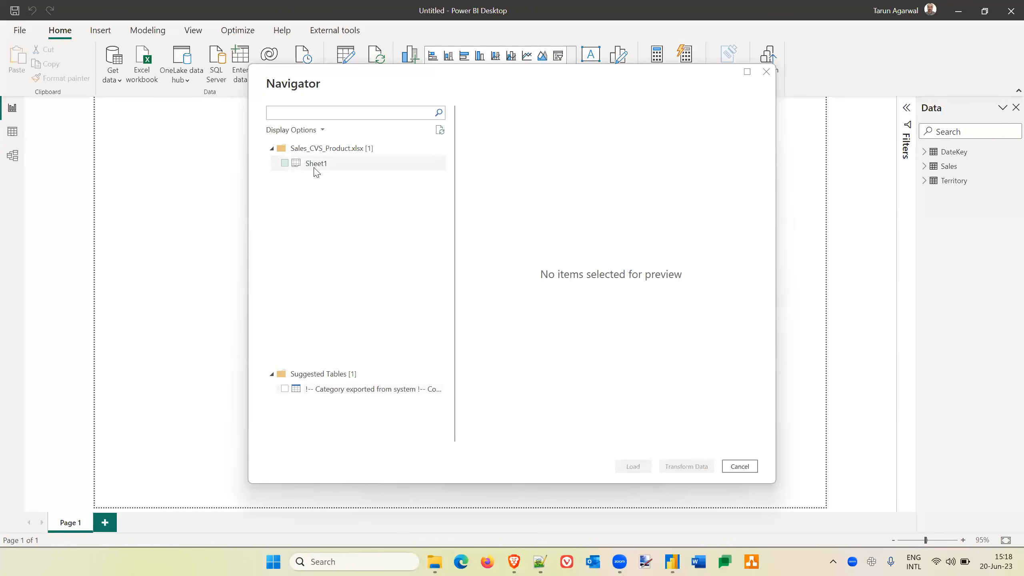
pyautogui.click(327, 391)
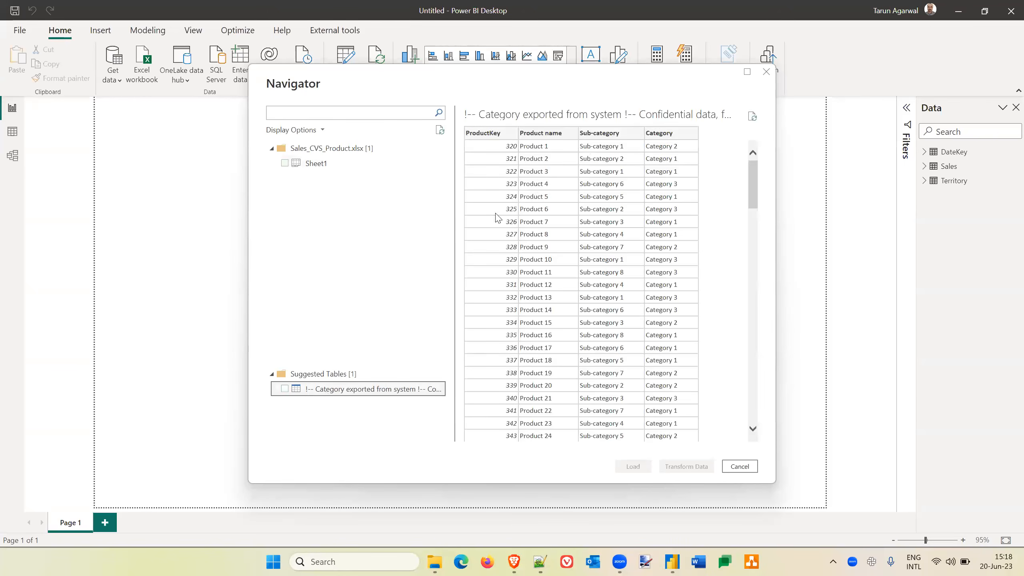
pyautogui.click(285, 164)
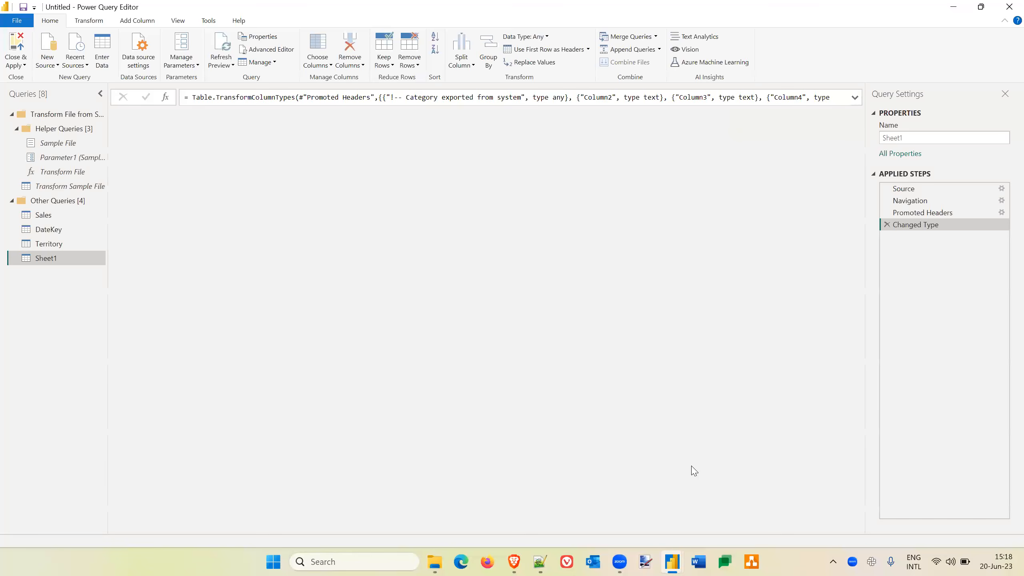
# Remove the top 3 rows of the Sheet1 query and use the first remaining row as headers.
pyautogui.moveTo(241, 123)
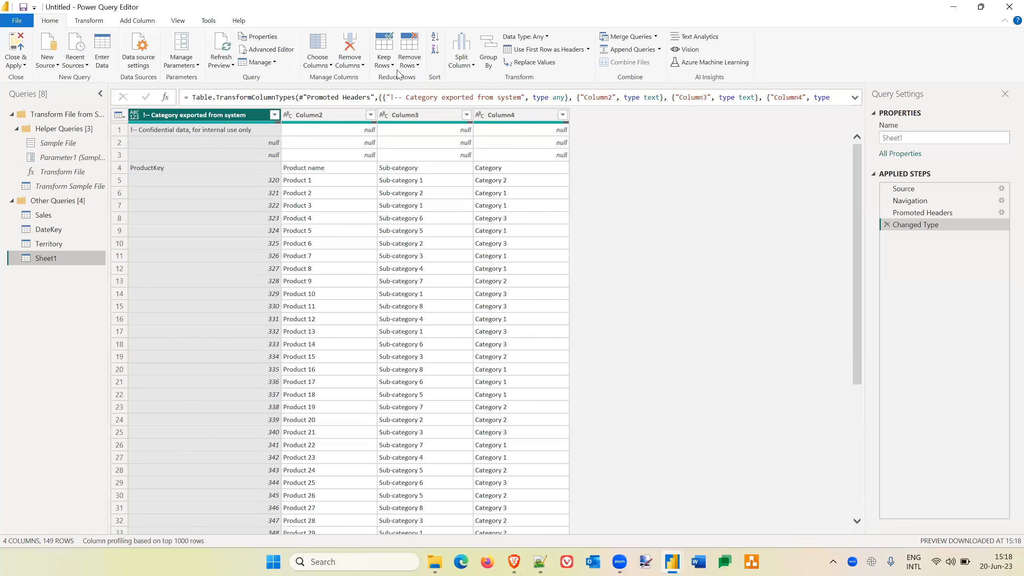
pyautogui.click(418, 66)
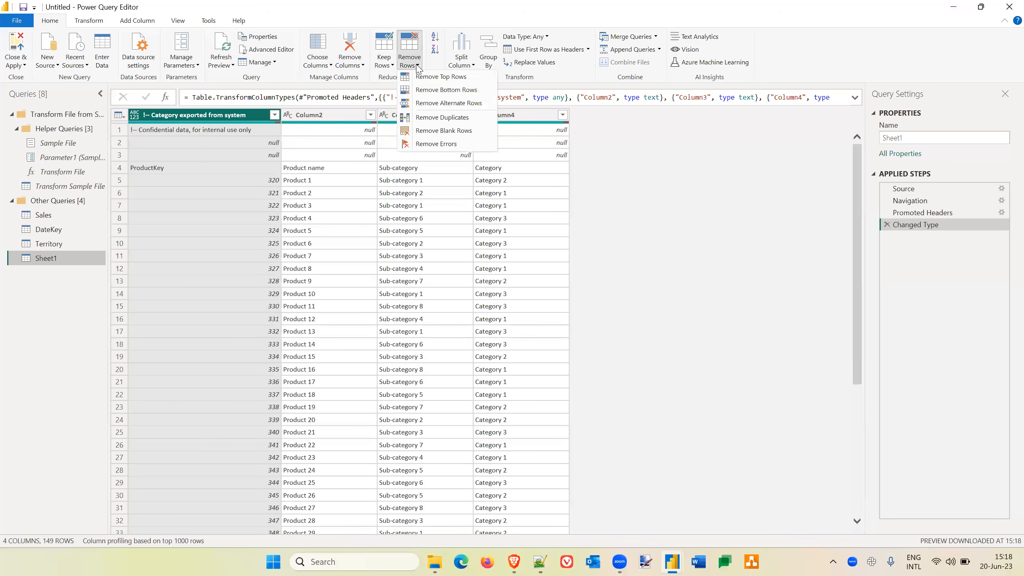
pyautogui.click(438, 77)
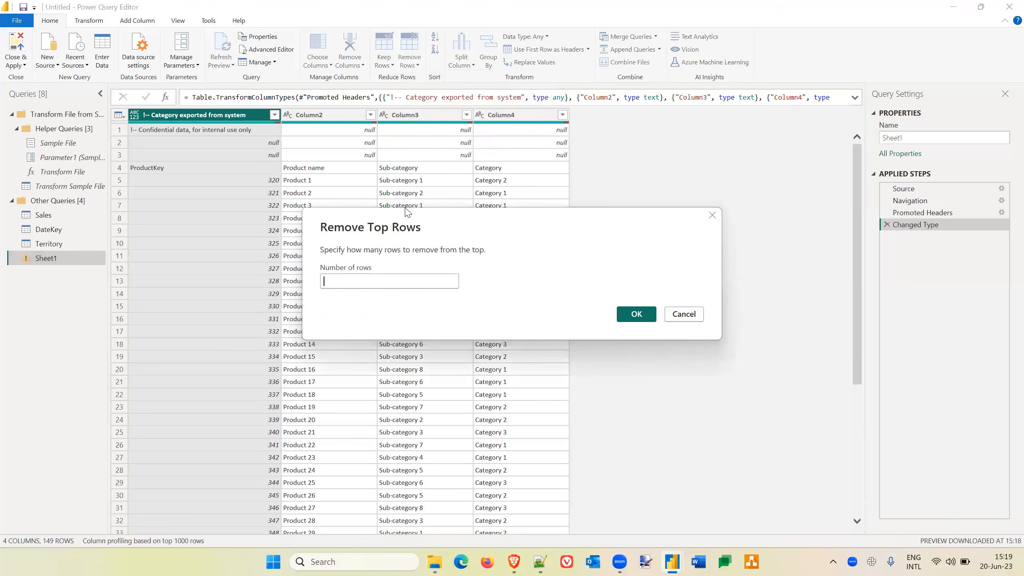
pyautogui.click(404, 284)
pyautogui.write('3')
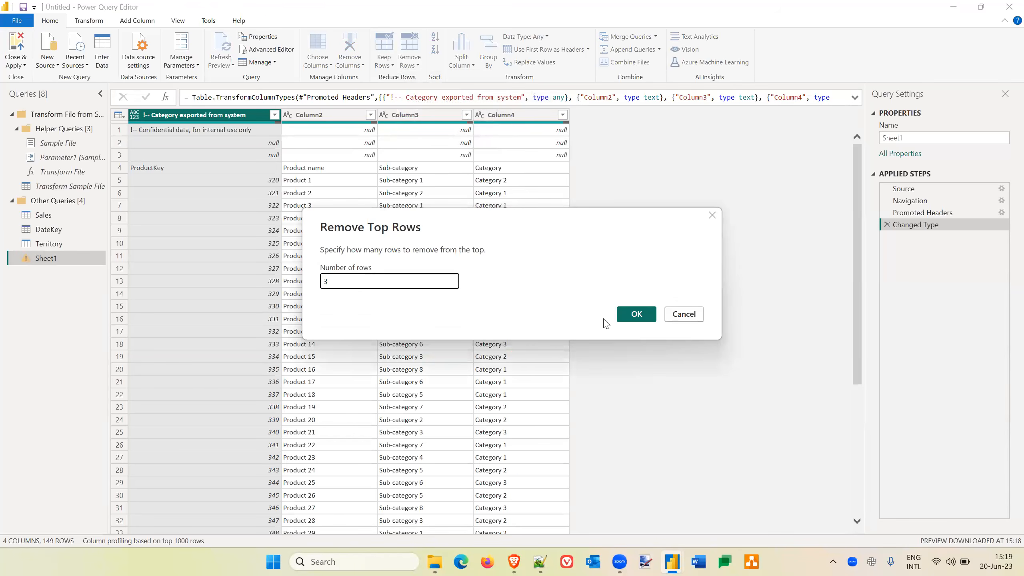
pyautogui.click(636, 315)
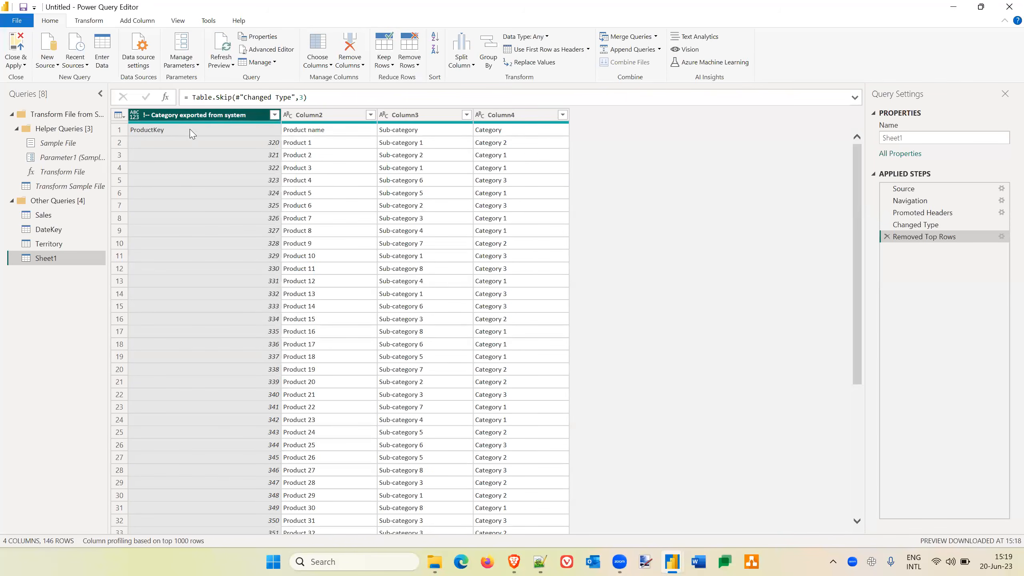
pyautogui.click(560, 53)
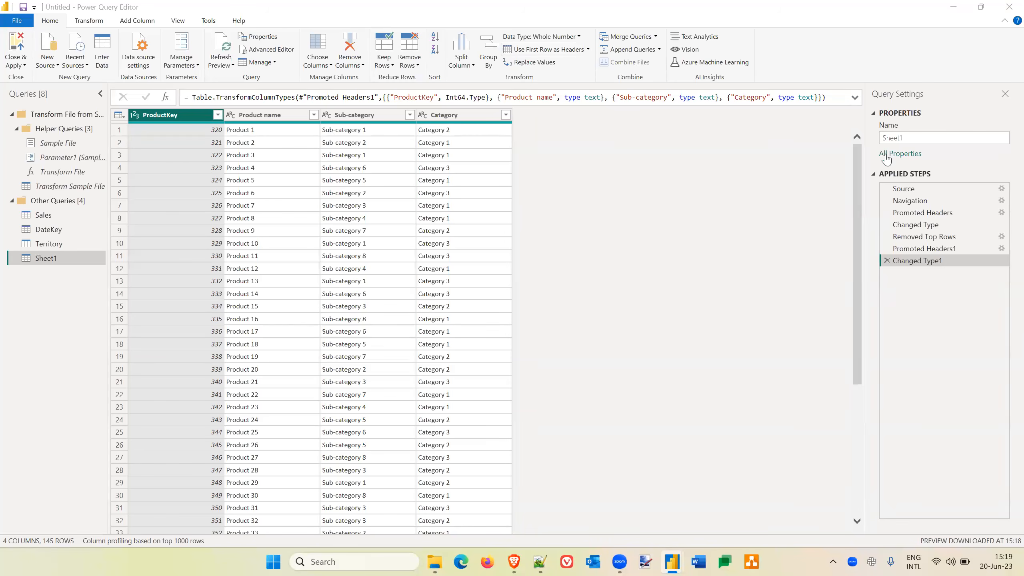
# Rename the Sheet1 query to Product, and close and apply the query changes.
pyautogui.click(902, 138)
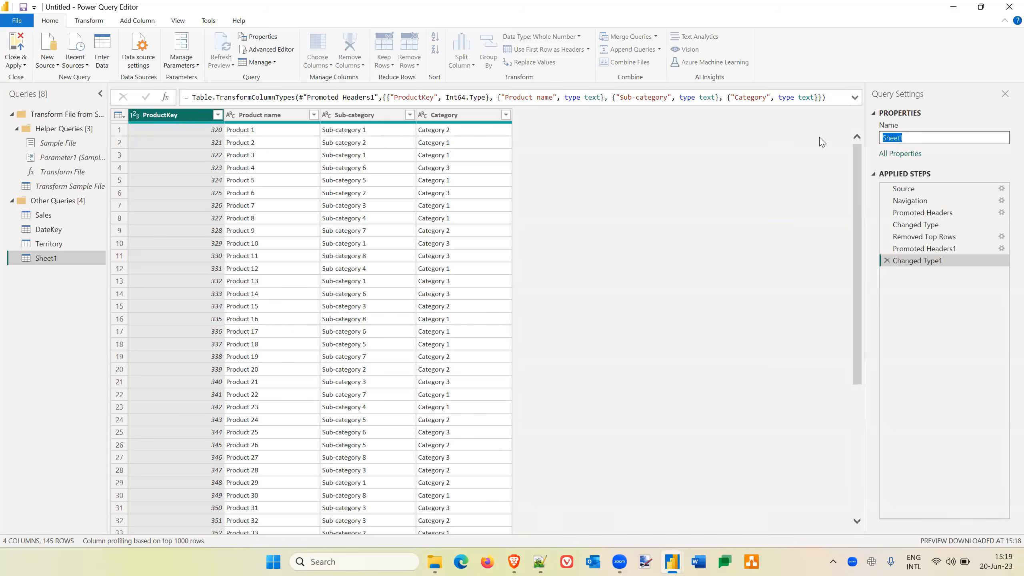
pyautogui.write('Product')
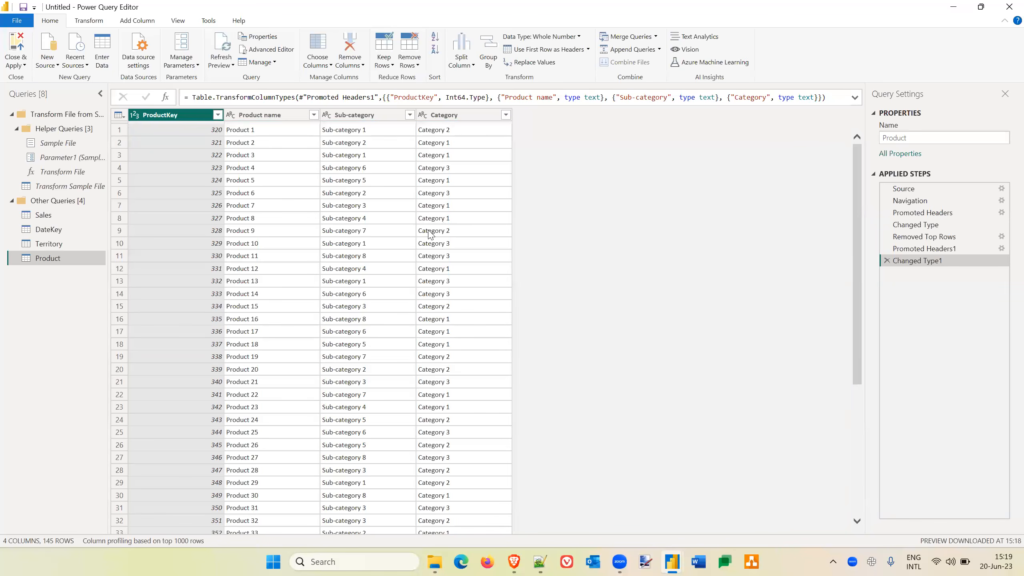
pyautogui.click(14, 42)
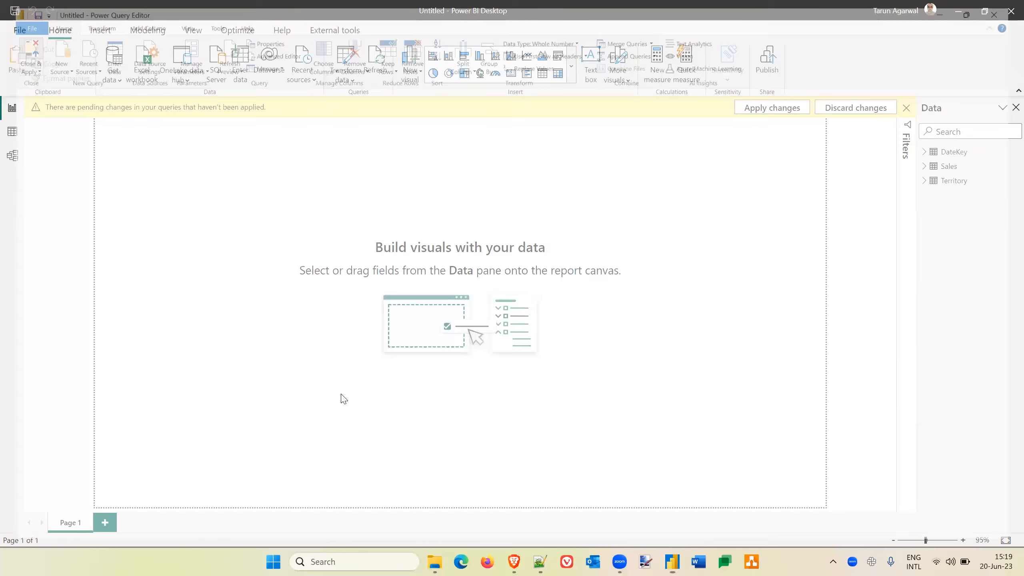
# In model view, place the Territory table beside Sales and lengthen the Sales table to show all its fields.
pyautogui.click(12, 156)
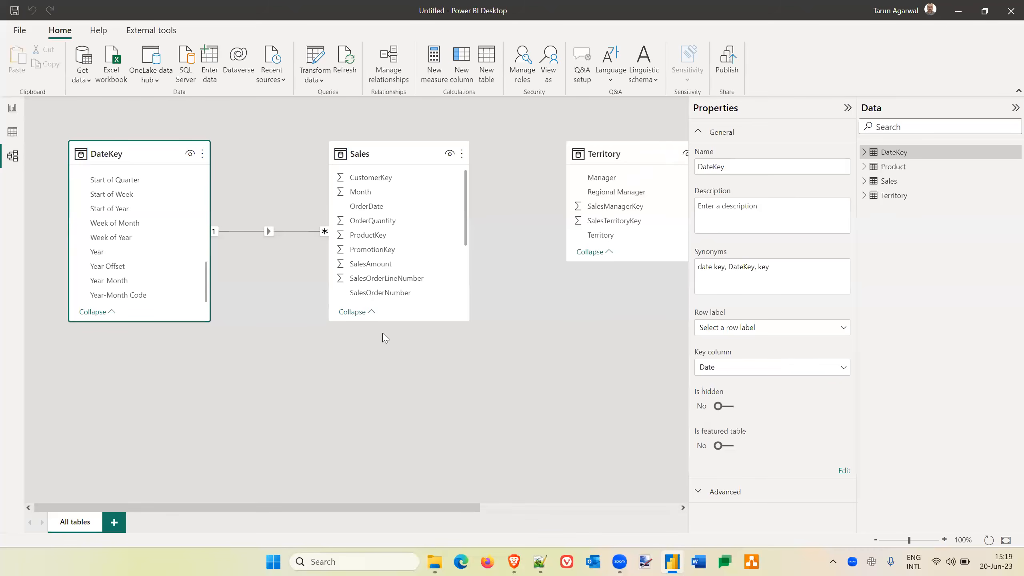
pyautogui.moveTo(645, 150); pyautogui.dragTo(314, 357)
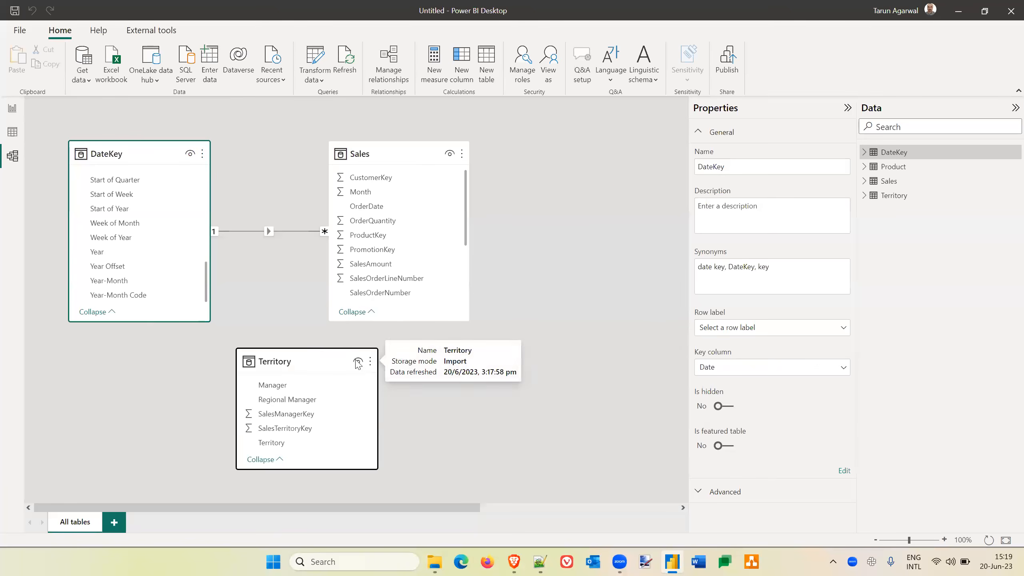
pyautogui.moveTo(317, 357); pyautogui.dragTo(592, 147)
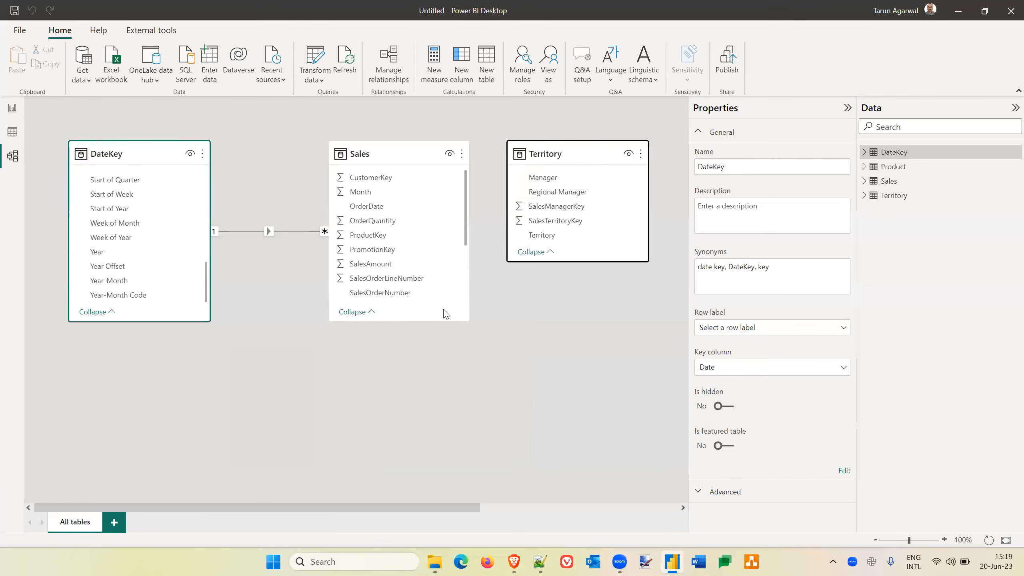
pyautogui.moveTo(406, 322); pyautogui.dragTo(400, 473)
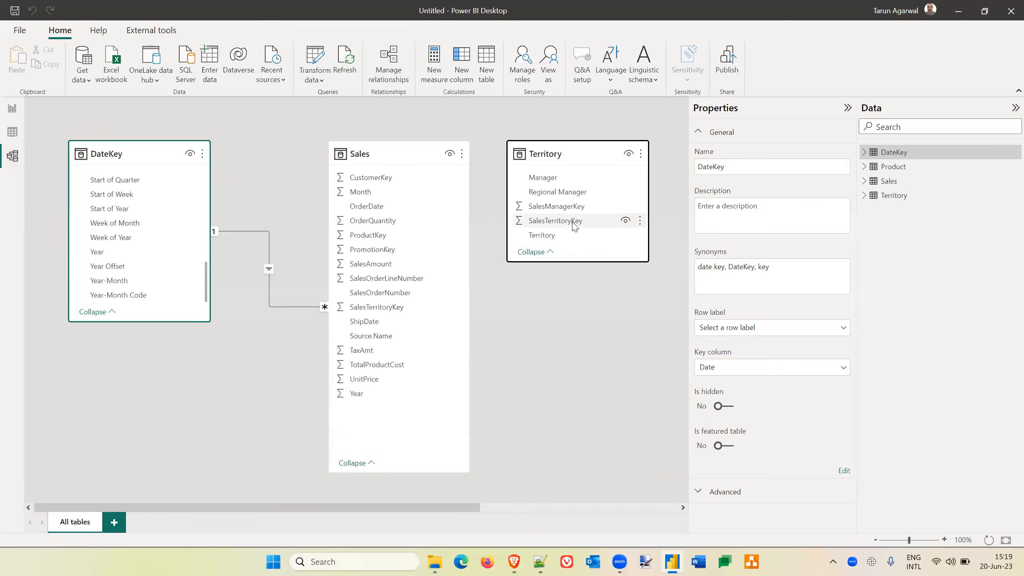
# In data view, compare the distinct SalesTerritoryKey values of Sales with the keys listed in the Territory table.
pyautogui.click(12, 136)
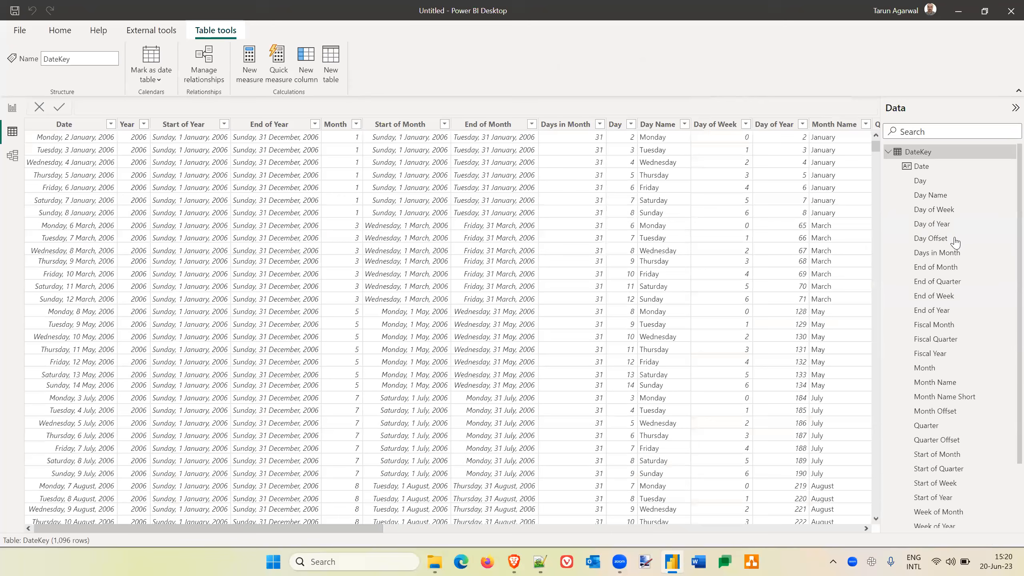
pyautogui.click(889, 152)
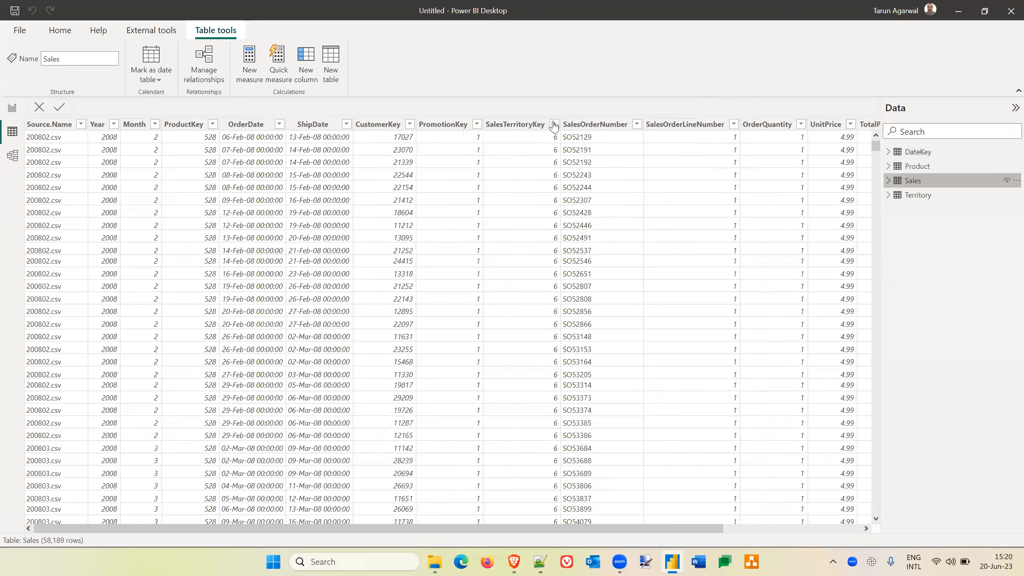
pyautogui.click(553, 123)
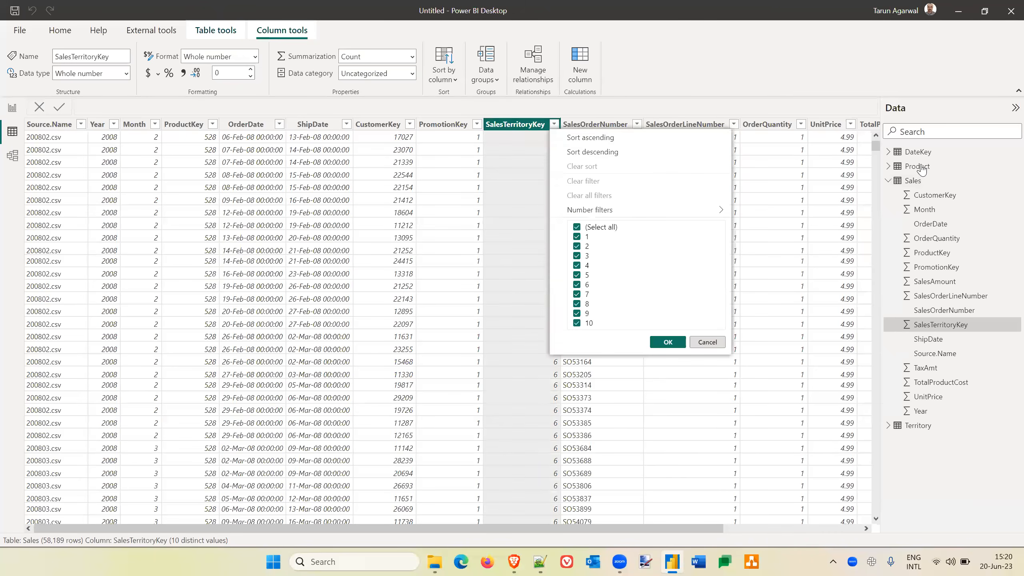
pyautogui.click(889, 182)
pyautogui.click(890, 185)
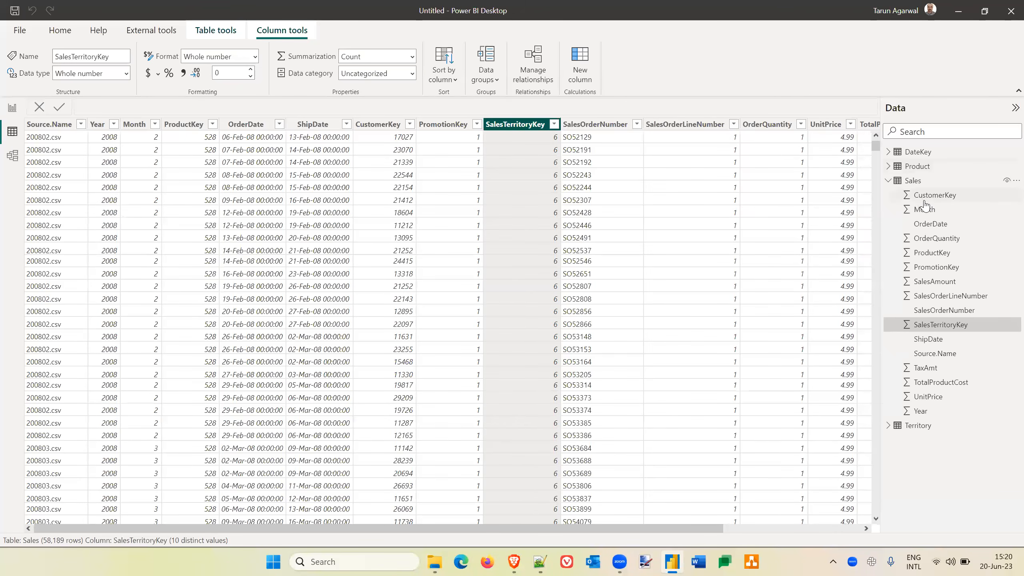
pyautogui.click(920, 198)
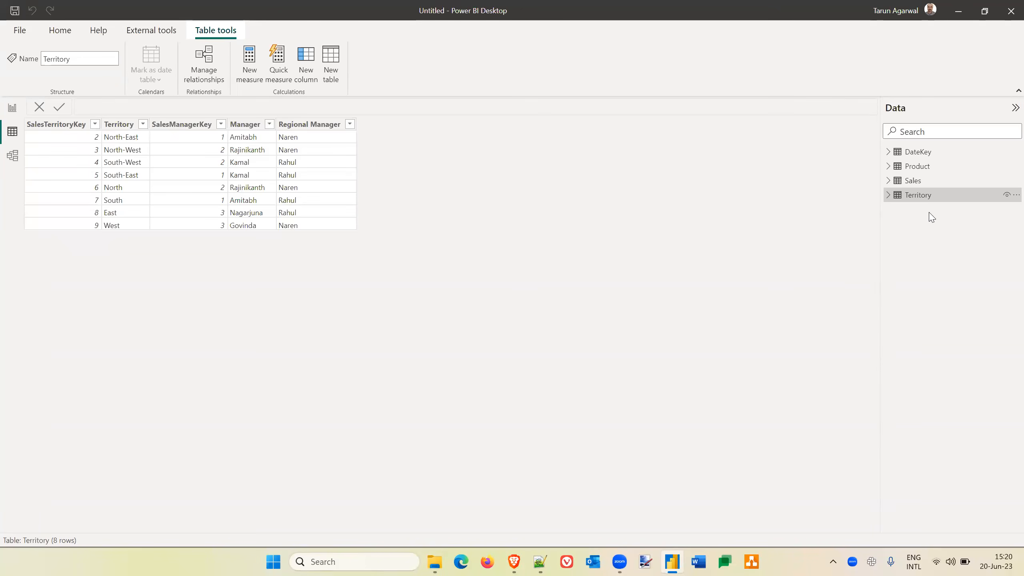
# Open the Sales_CSV_Territory workbook and insert a row above the first territory with SalesTerritoryKey 1 and Territory Central.
pyautogui.click(436, 561)
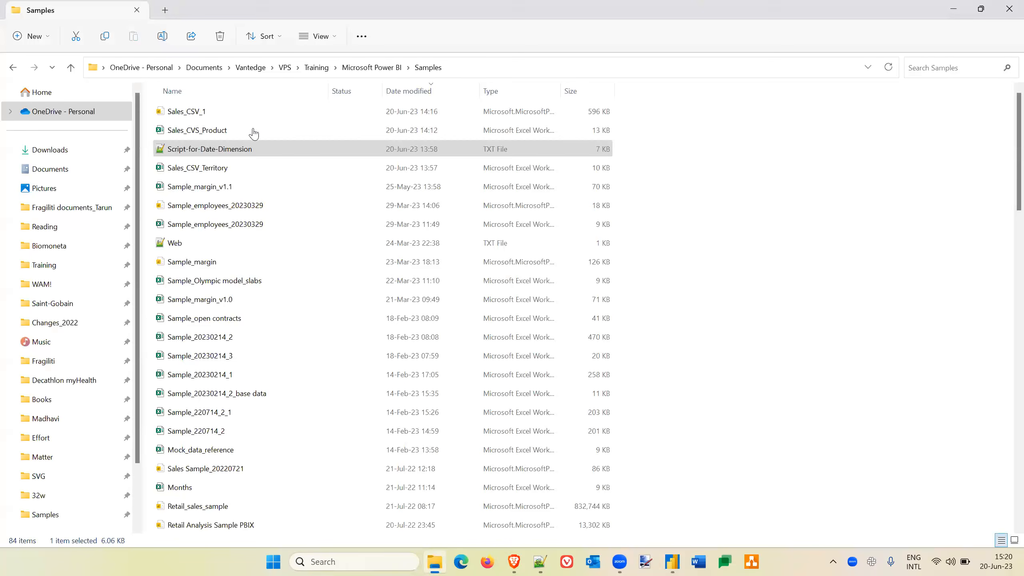
pyautogui.doubleClick(209, 169)
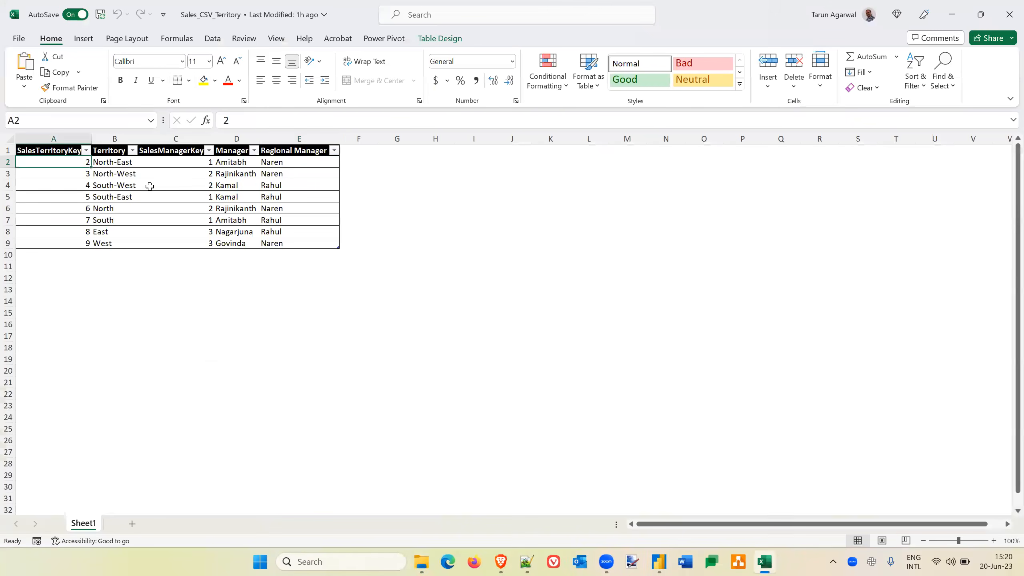
pyautogui.hotkey('alt', 'i')
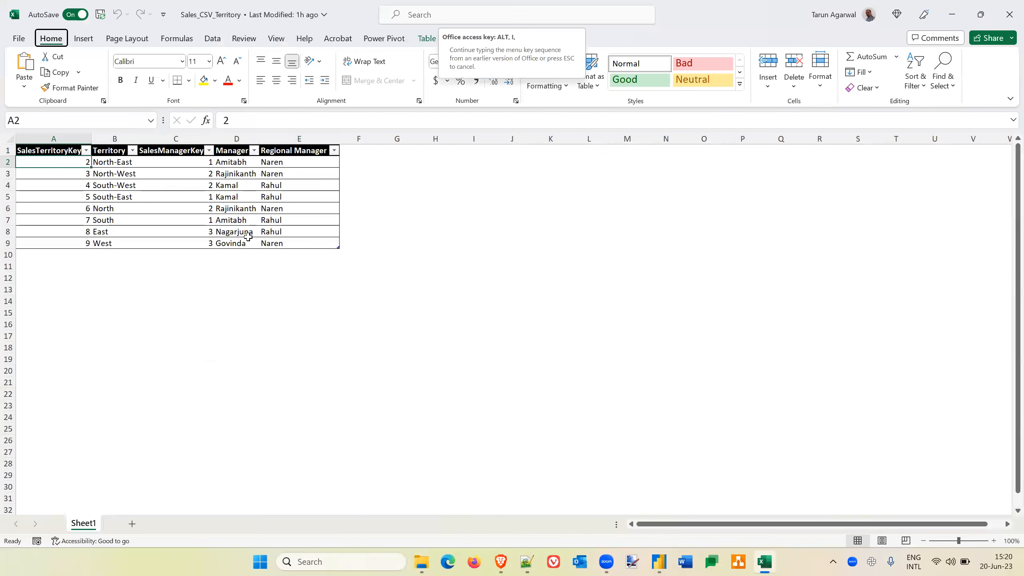
pyautogui.write('r')
pyautogui.write('1')
pyautogui.press('Tab')
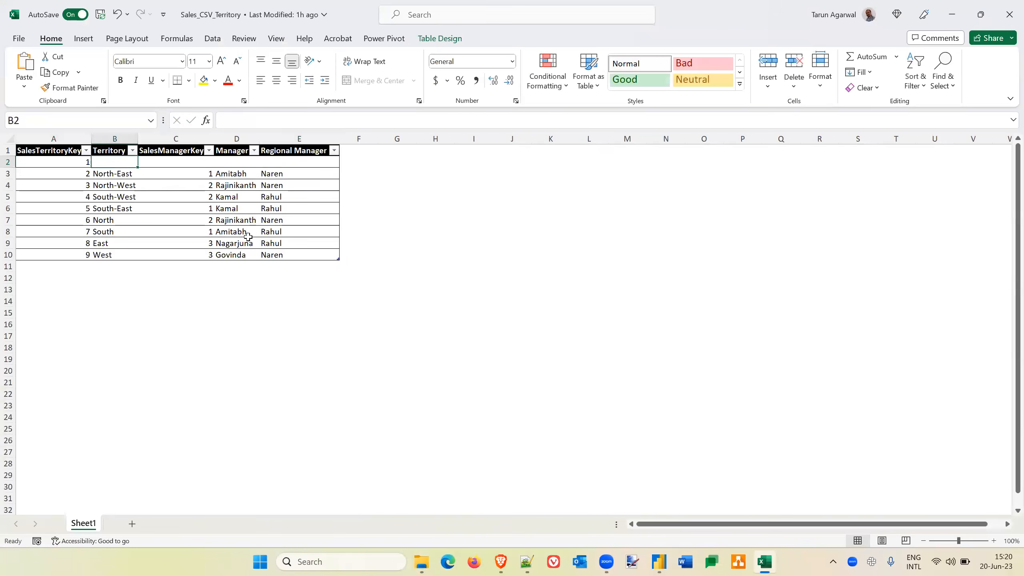
pyautogui.write('Centr')
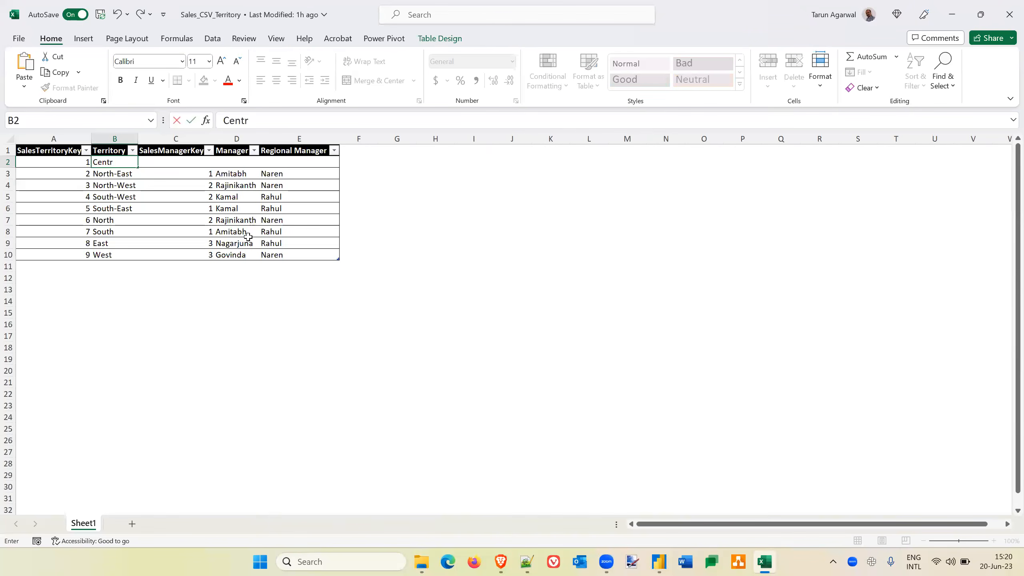
pyautogui.write('el')
pyautogui.press('Tab')
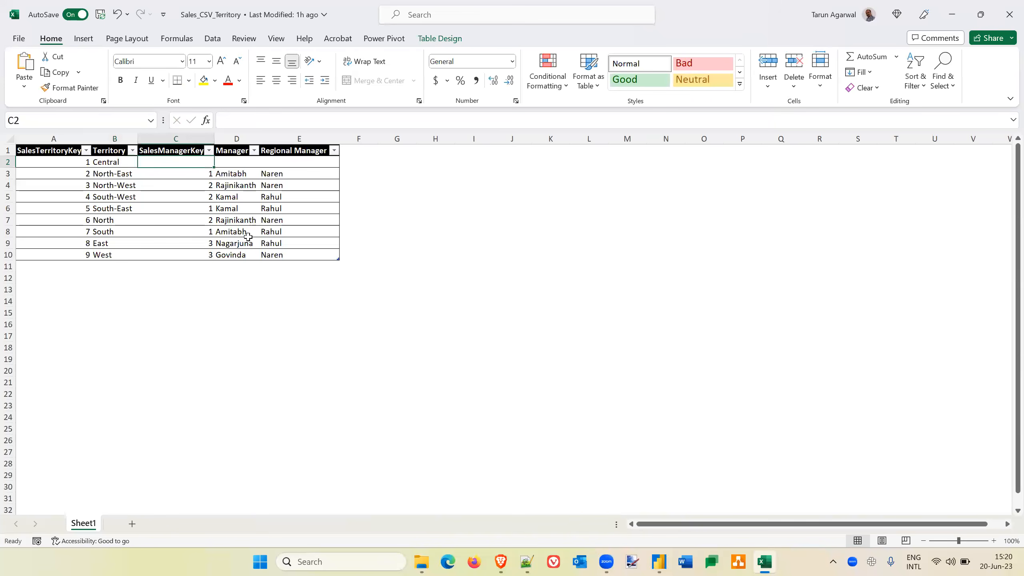
# Complete the Central row with SalesManagerKey 1, the manager's name and the regional manager's name, and close the workbook.
pyautogui.write('1')
pyautogui.press('Tab')
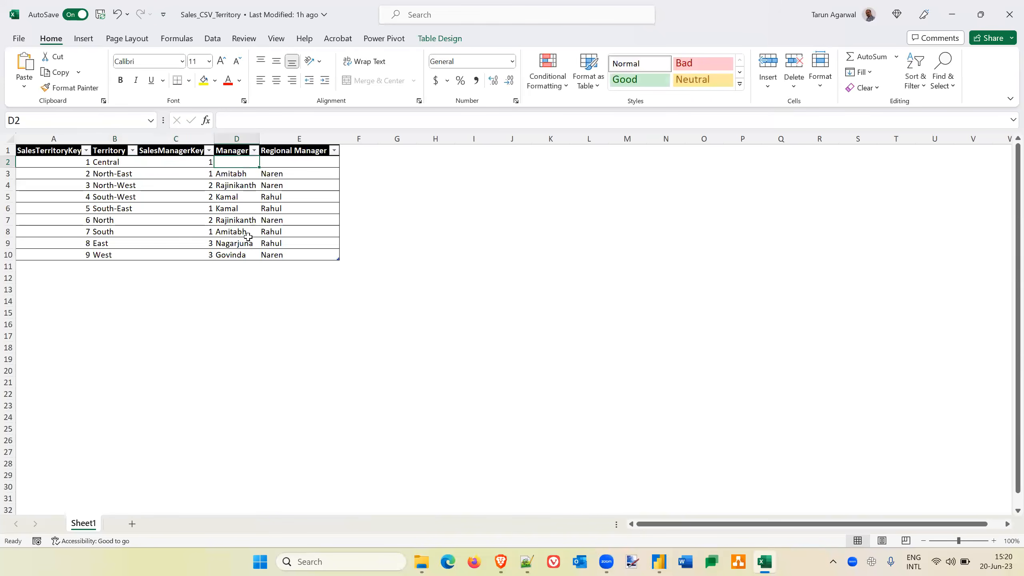
pyautogui.write('Amitabh')
pyautogui.press('Tab')
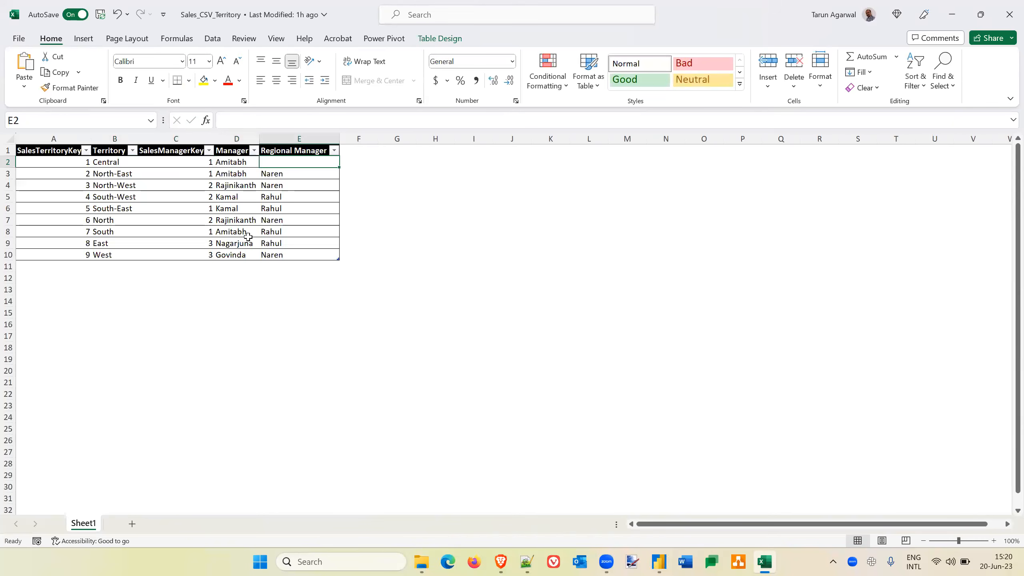
pyautogui.write('Naren')
pyautogui.press('Return')
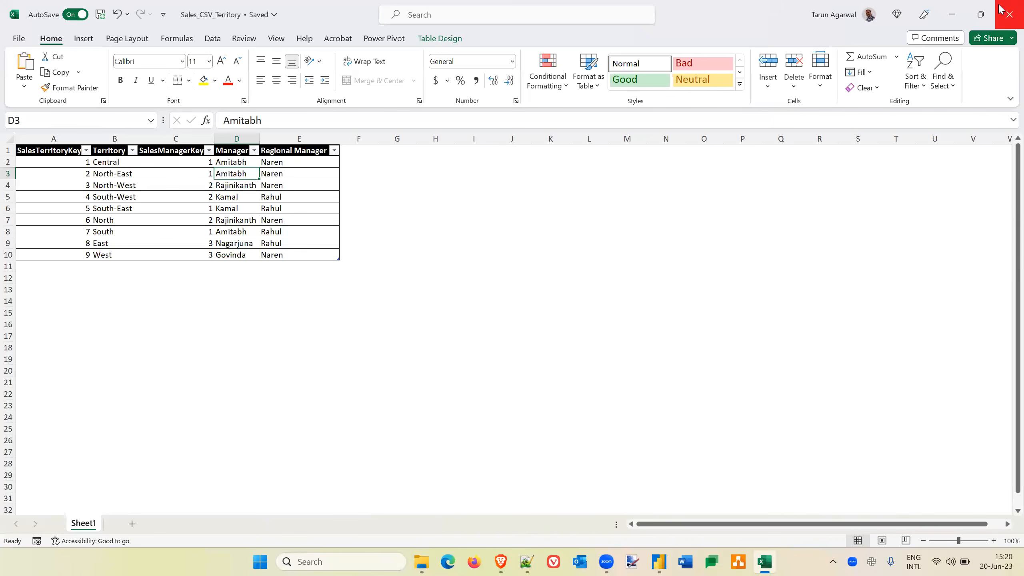
pyautogui.click(1008, 15)
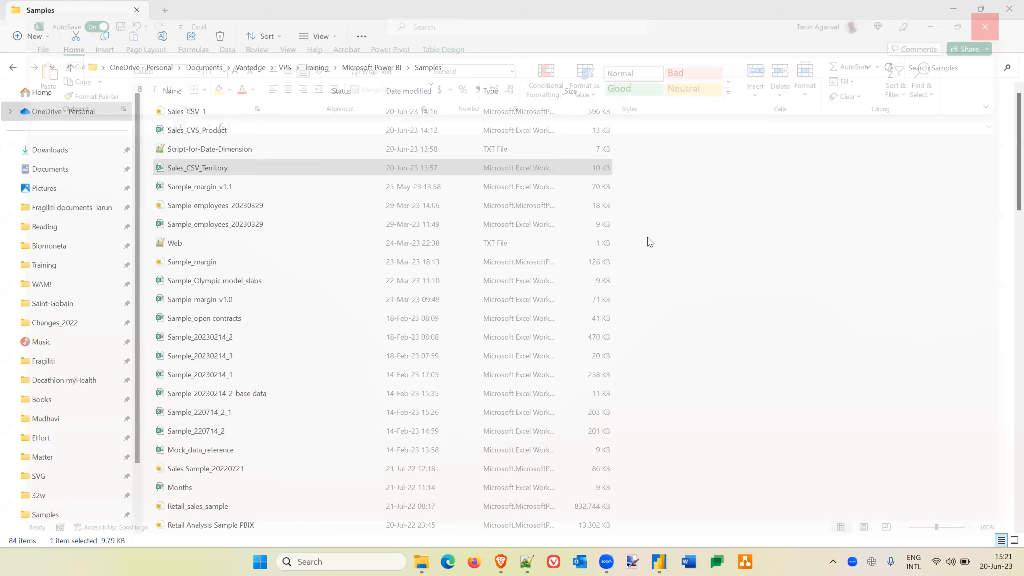
# Switch back to Power BI Desktop and refresh the data of the Territory table.
pyautogui.hotkey('alt', 'Tab')
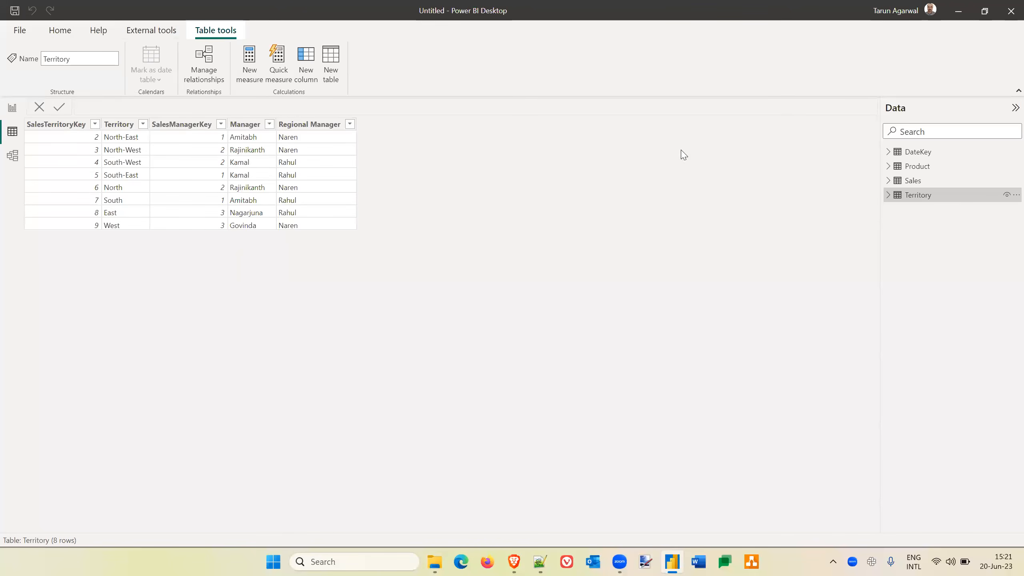
pyautogui.rightClick(1007, 197)
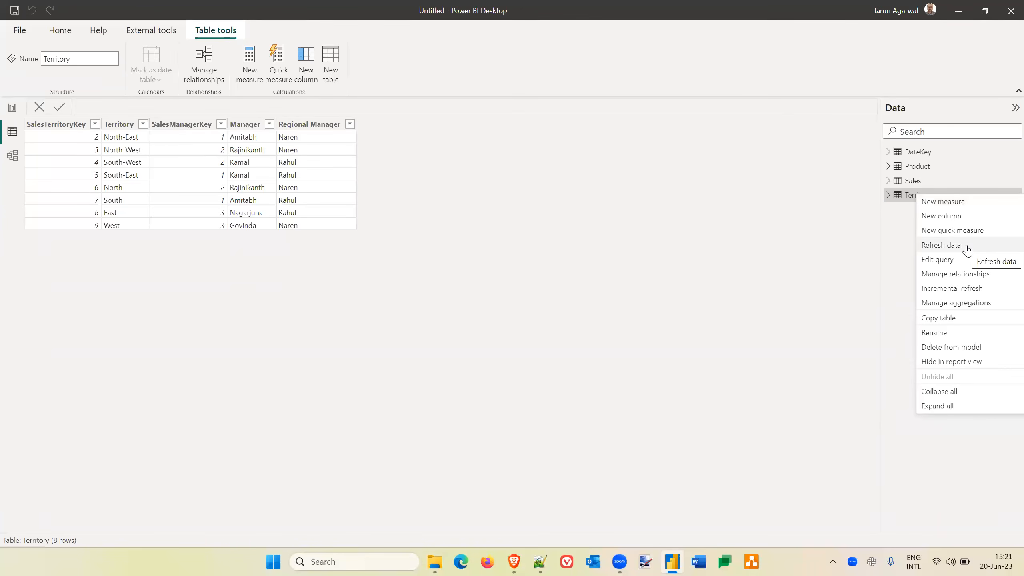
pyautogui.click(57, 34)
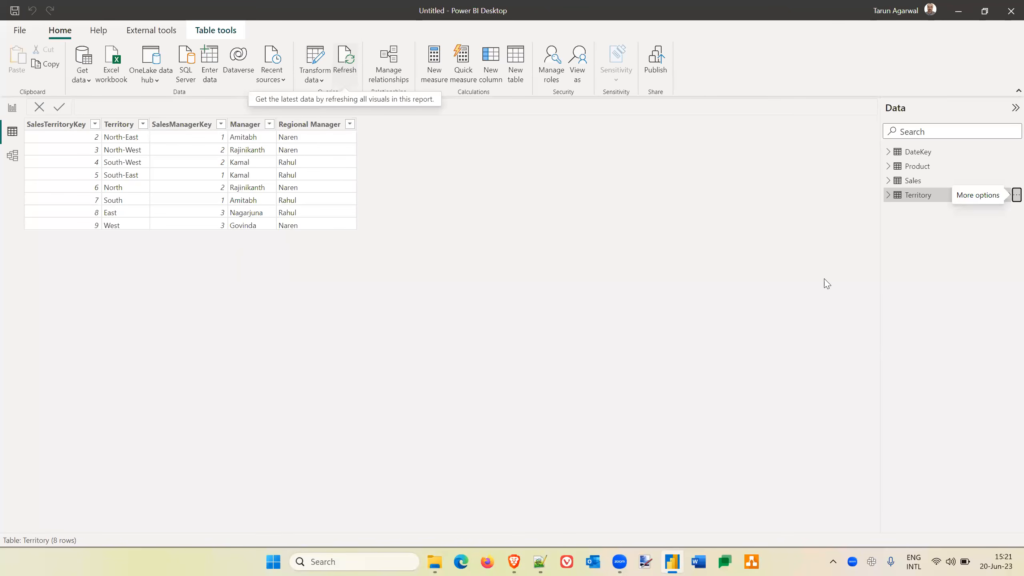
pyautogui.click(1010, 197)
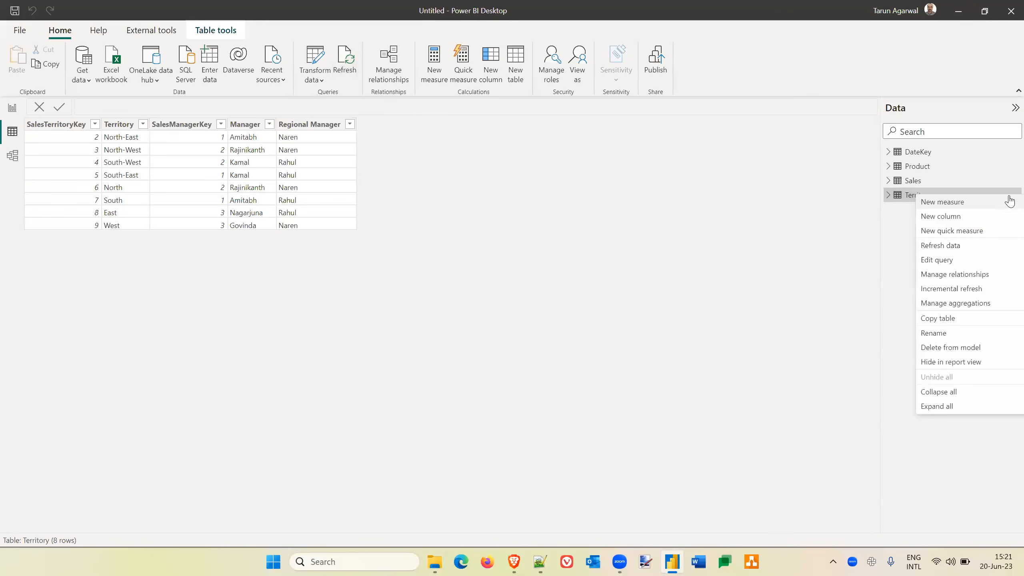
pyautogui.click(939, 246)
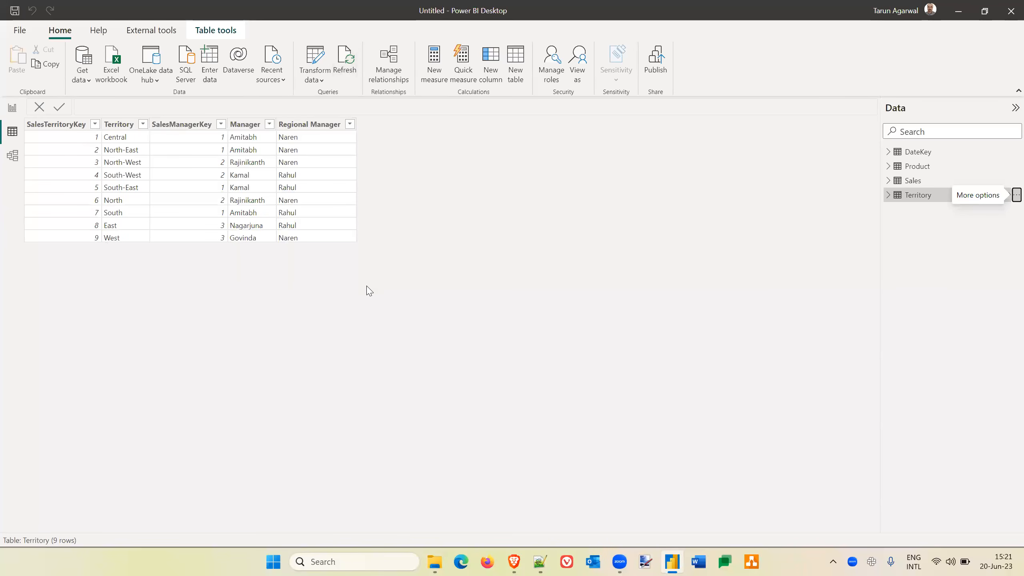
# Reopen the Sales_CSV_Territory workbook and add a row below West with SalesTerritoryKey 10 and Territory Export.
pyautogui.click(435, 562)
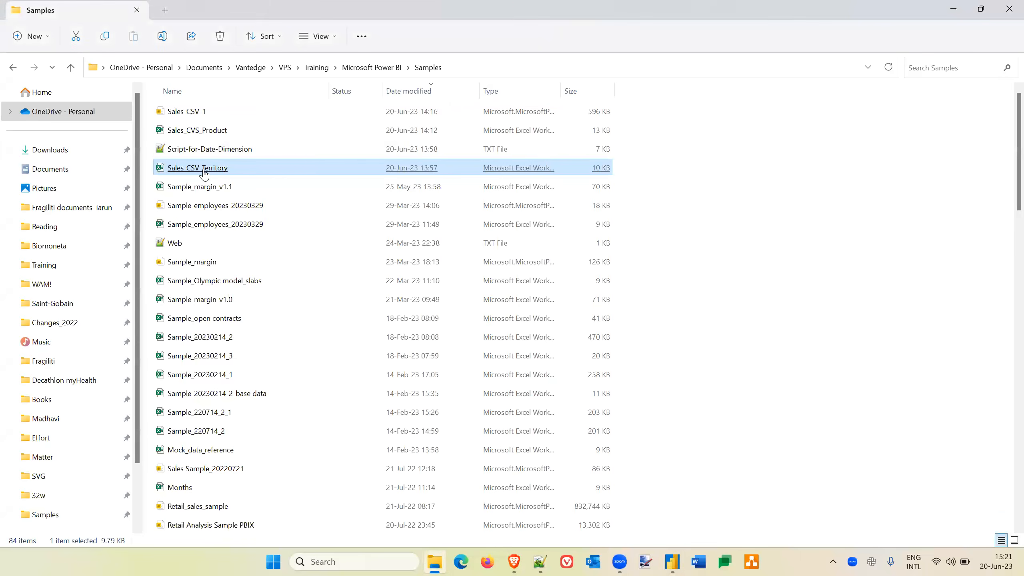
pyautogui.doubleClick(204, 173)
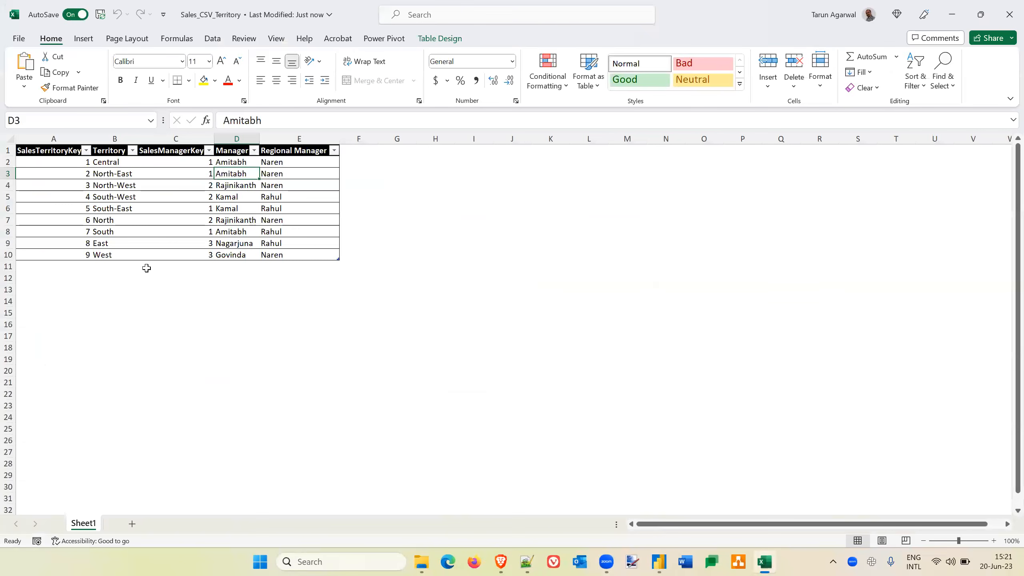
pyautogui.click(72, 267)
pyautogui.write('10')
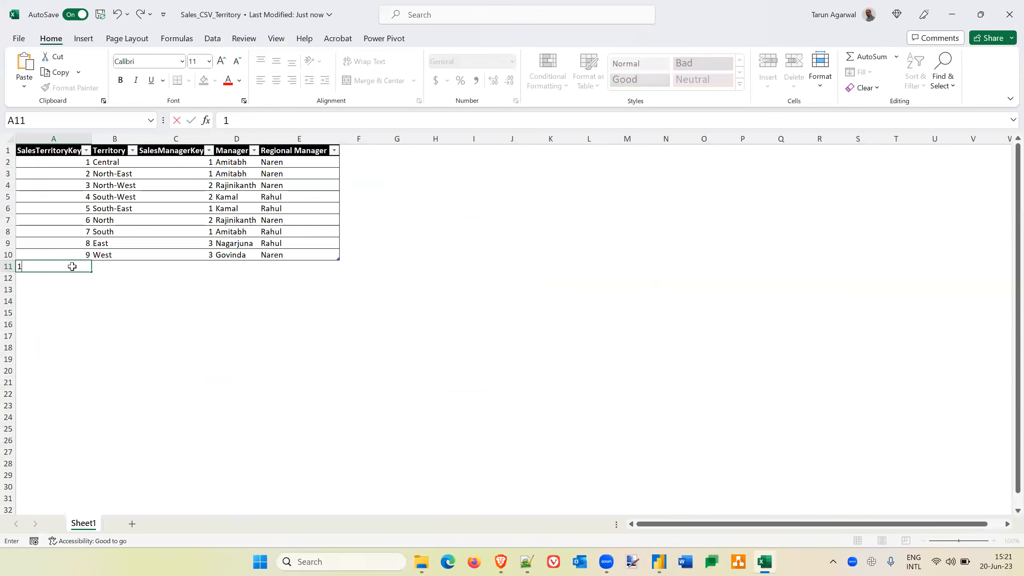
pyautogui.press('Tab')
pyautogui.write('Exp')
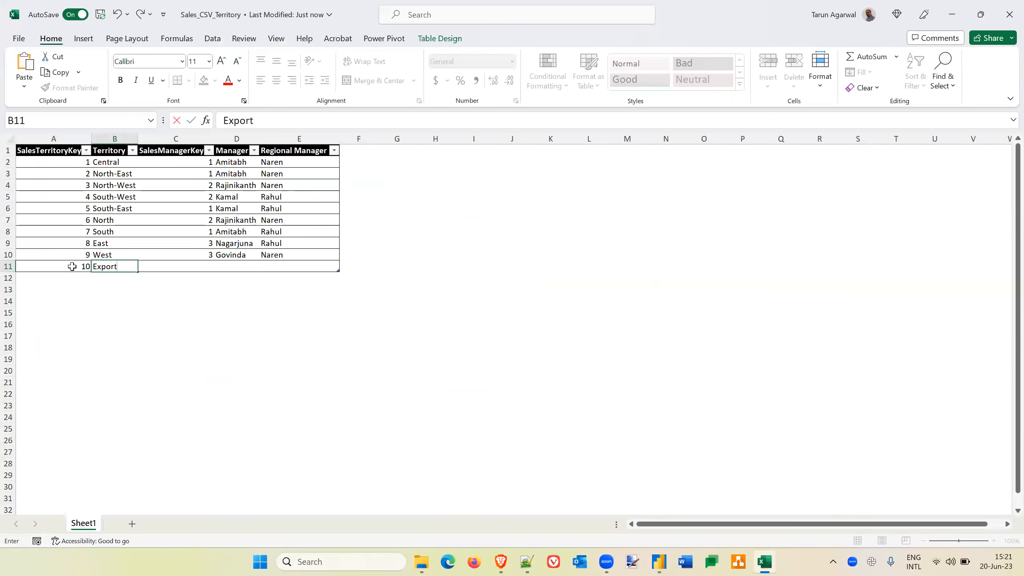
pyautogui.press('Tab')
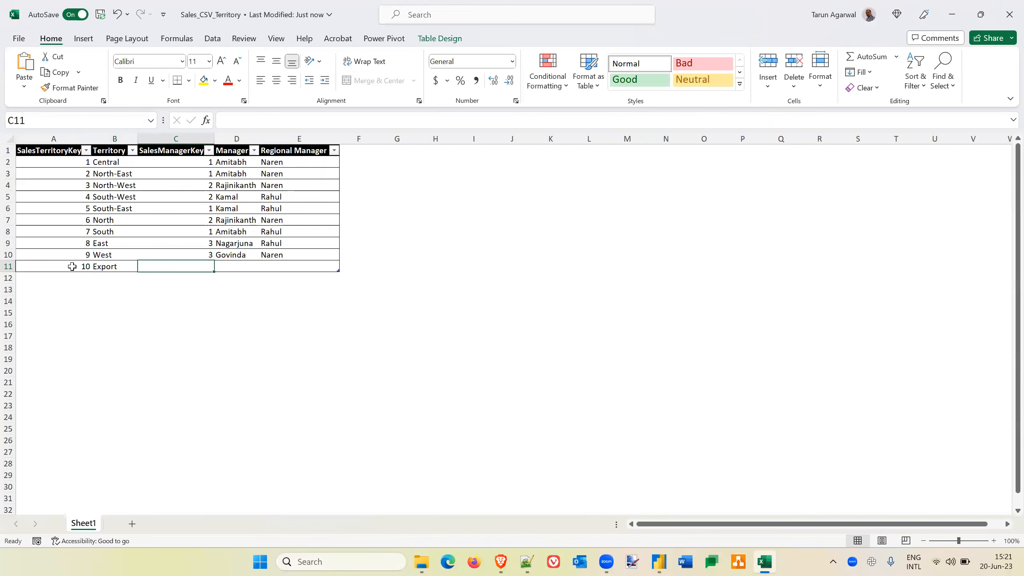
# Complete the Export row with SalesManagerKey 3 and both managers' names, remove the extra blank table row, and close the workbook.
pyautogui.write('3')
pyautogui.press('Tab')
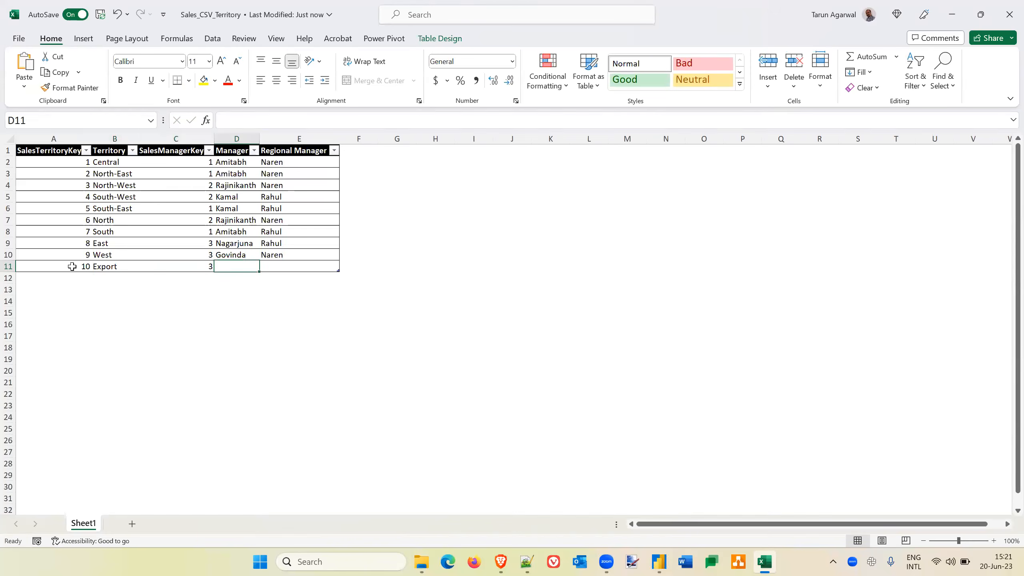
pyautogui.write('Govinda')
pyautogui.press('Tab')
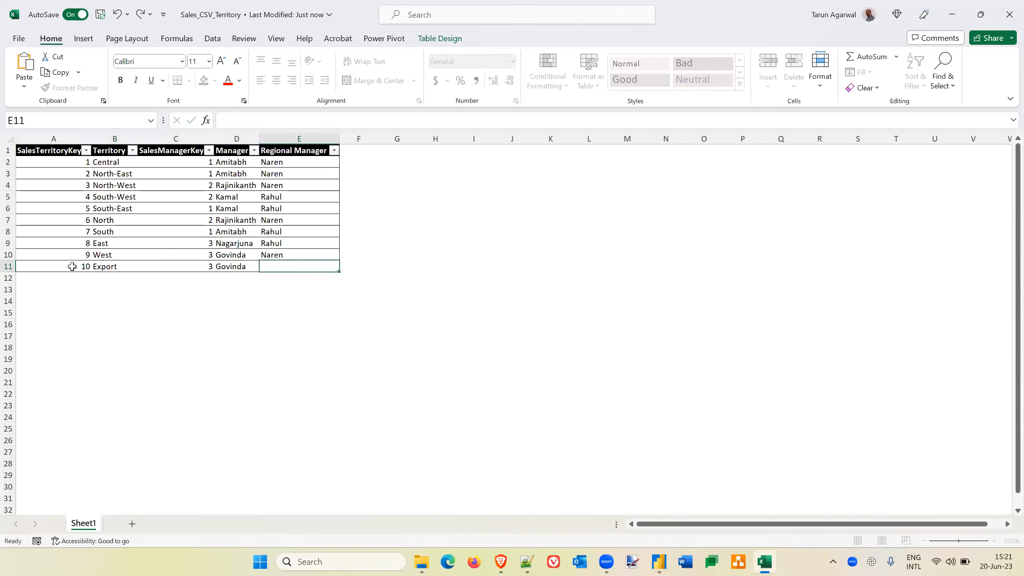
pyautogui.write('Rahul')
pyautogui.press('Return')
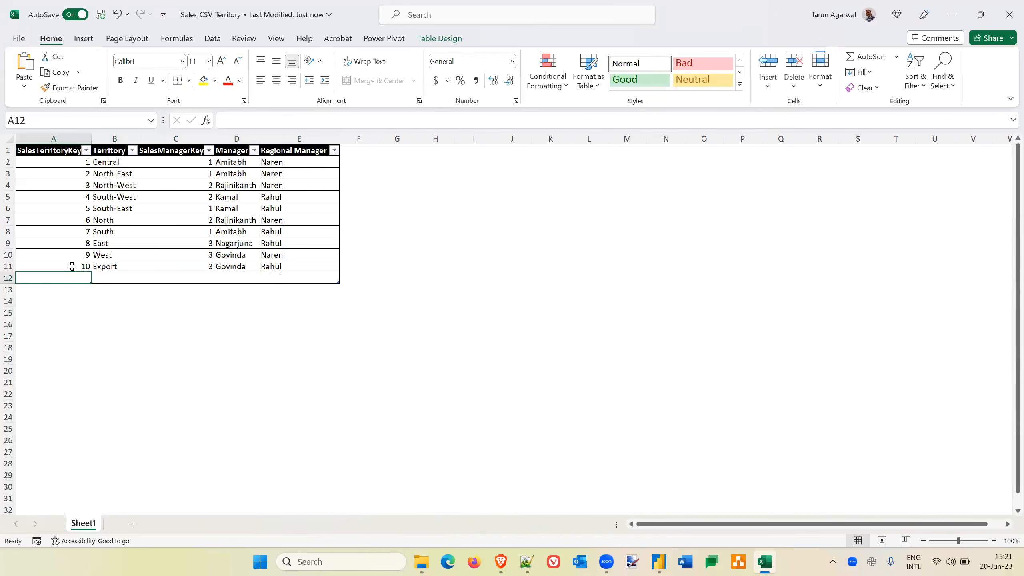
pyautogui.hotkey('ctrl', 'z')
pyautogui.press('Right')
pyautogui.press('Right')
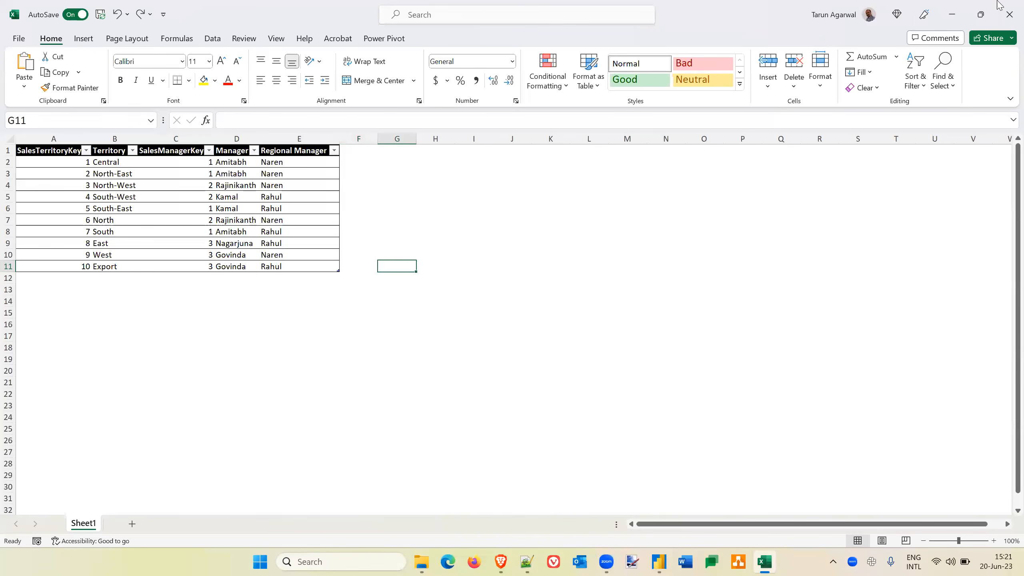
pyautogui.click(1010, 14)
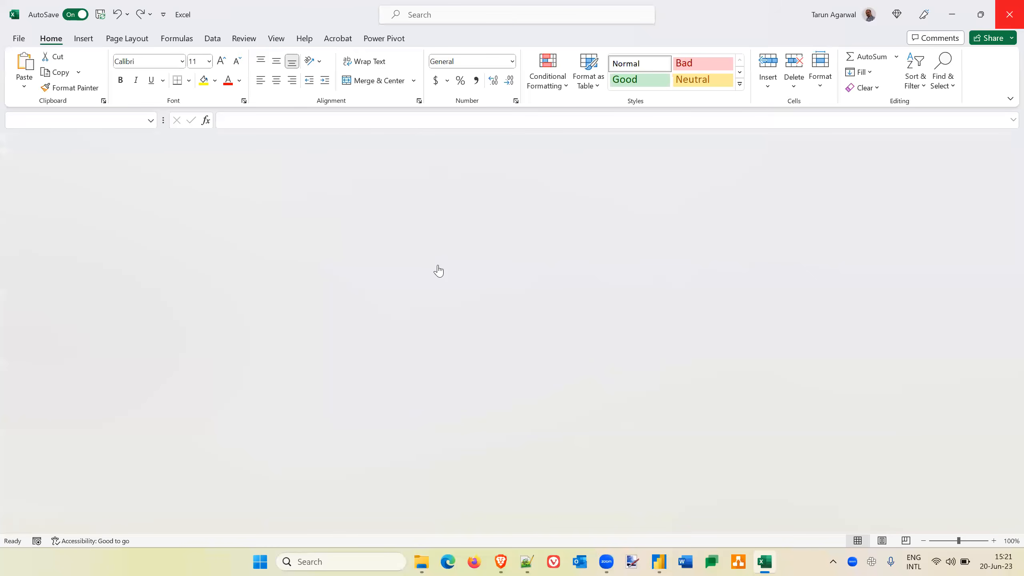
# Return to Power BI Desktop and refresh the Territory table again to load the Export row.
pyautogui.hotkey('alt', 'Tab')
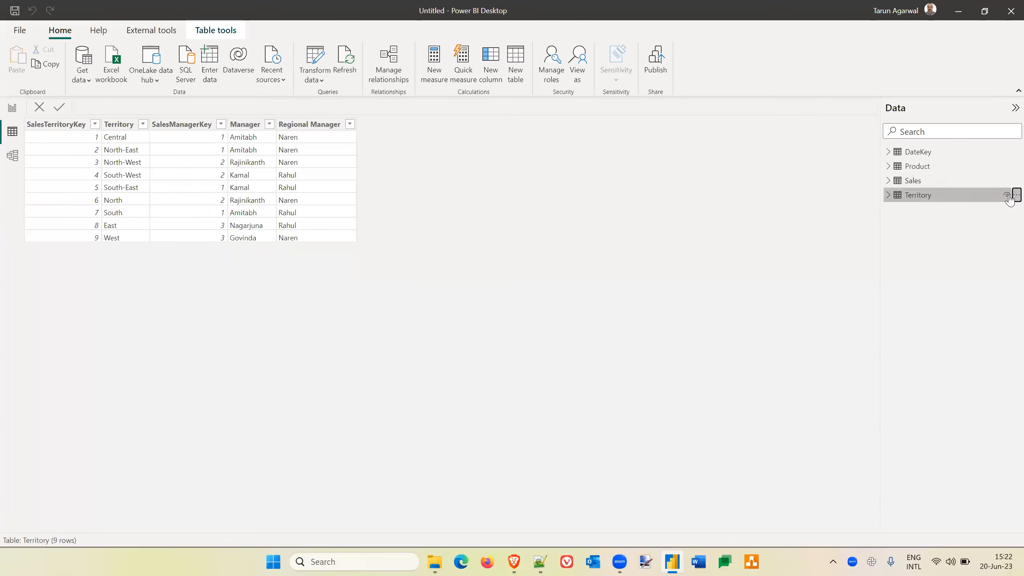
pyautogui.rightClick(1010, 194)
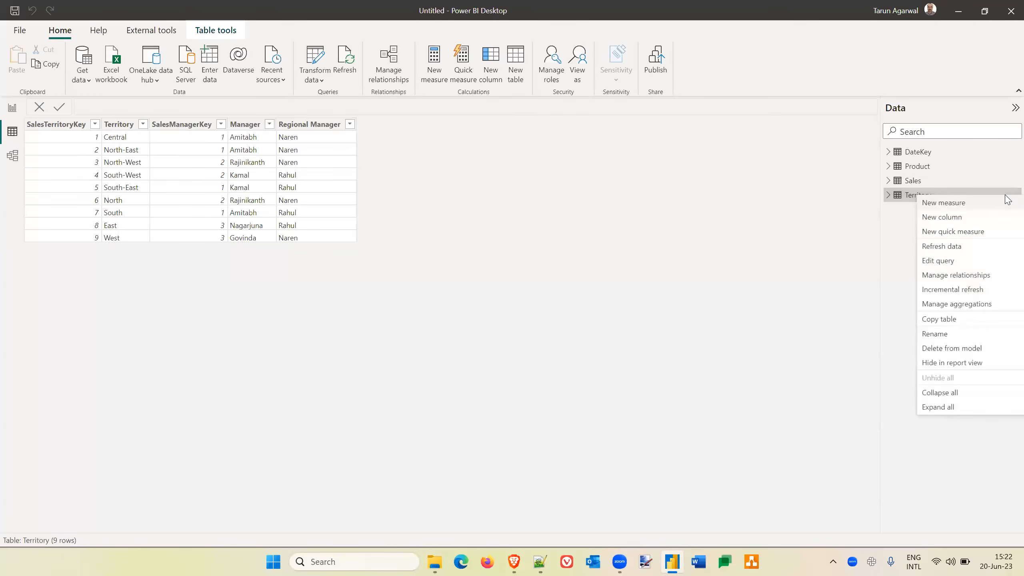
pyautogui.click(945, 259)
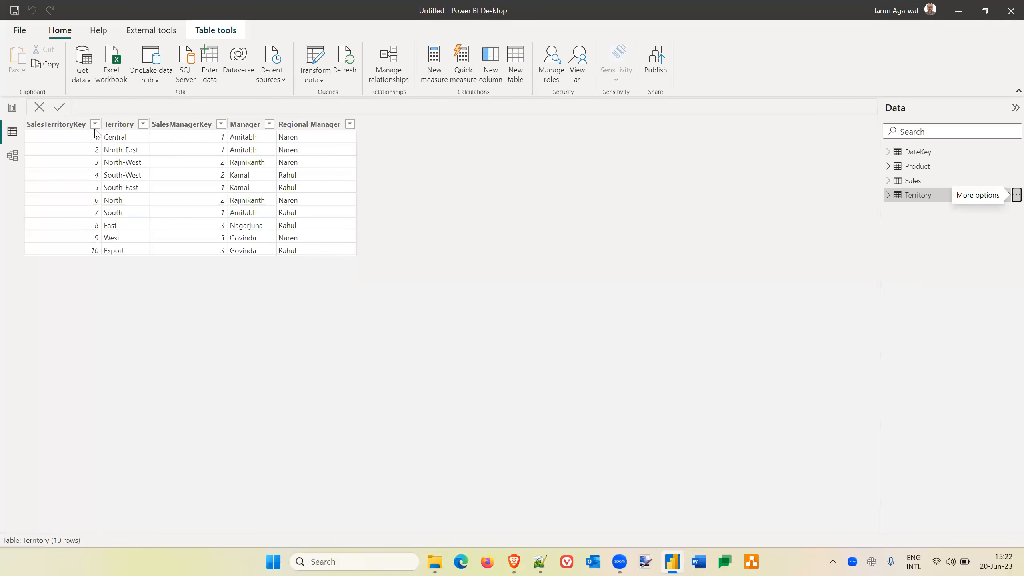
# In model view, relate Territory to Sales on SalesTerritoryKey and place the Product table below Territory.
pyautogui.click(12, 156)
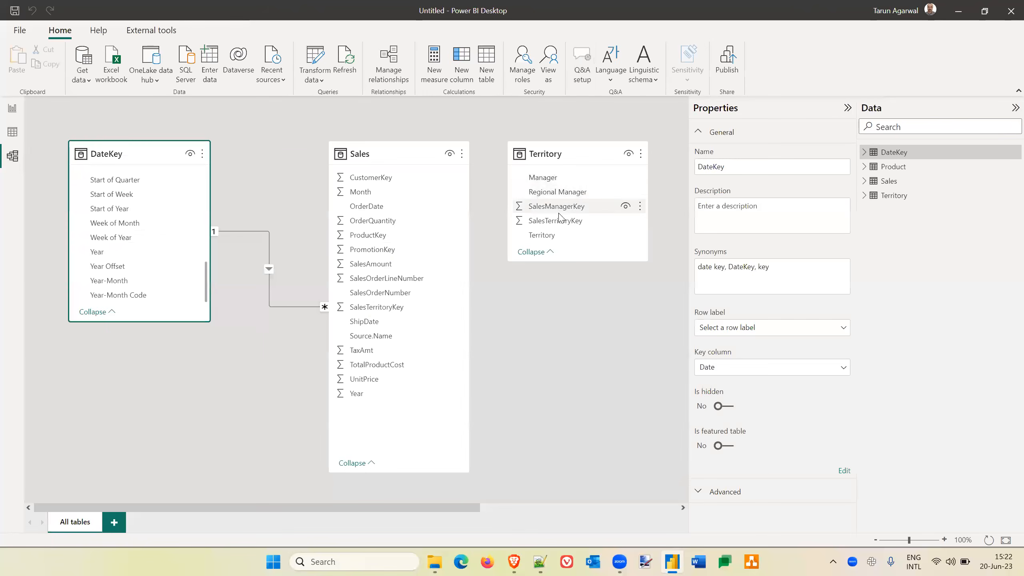
pyautogui.moveTo(558, 227); pyautogui.dragTo(386, 312)
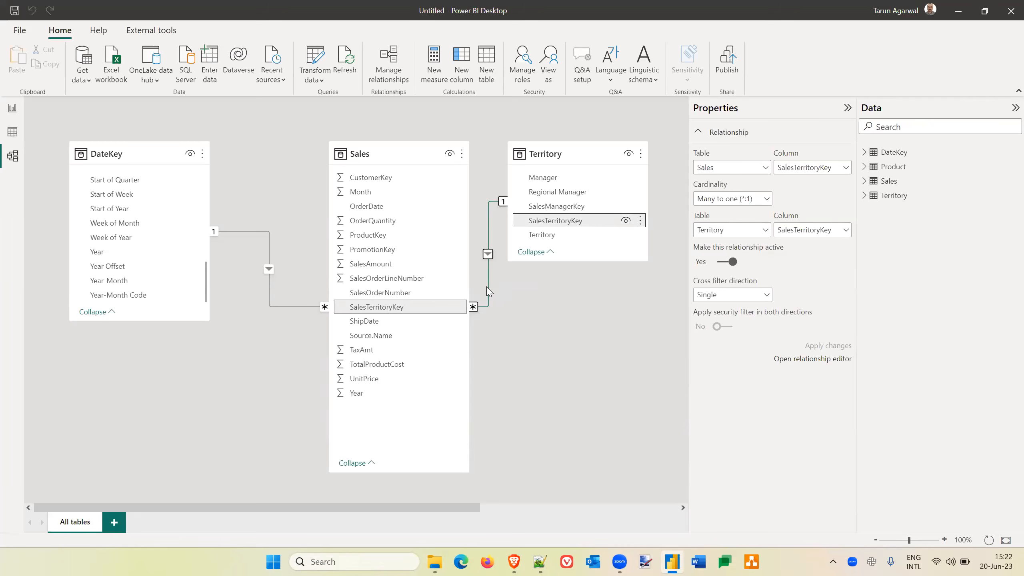
pyautogui.hscroll(5, 558, 361)
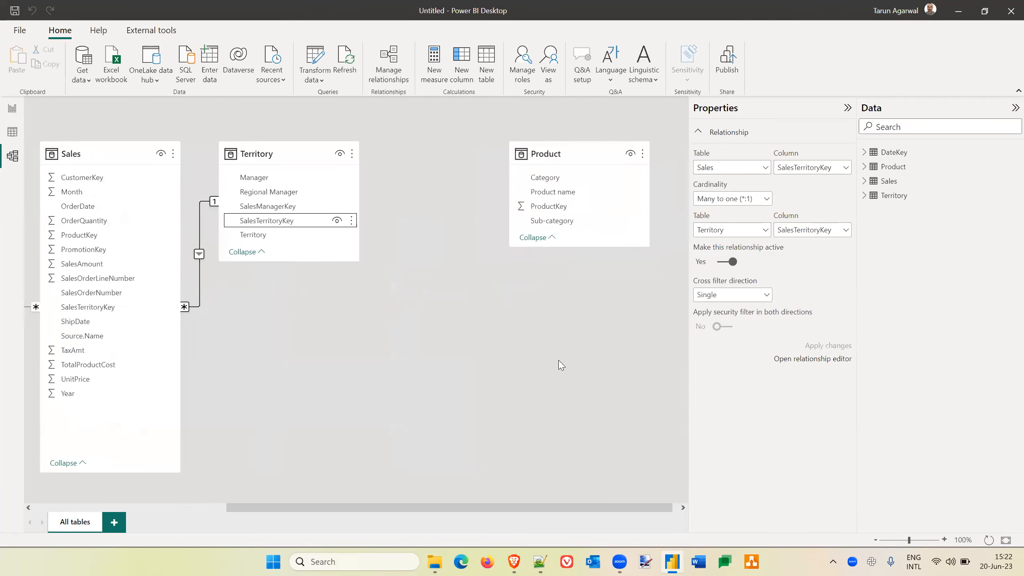
pyautogui.moveTo(577, 146); pyautogui.dragTo(580, 329)
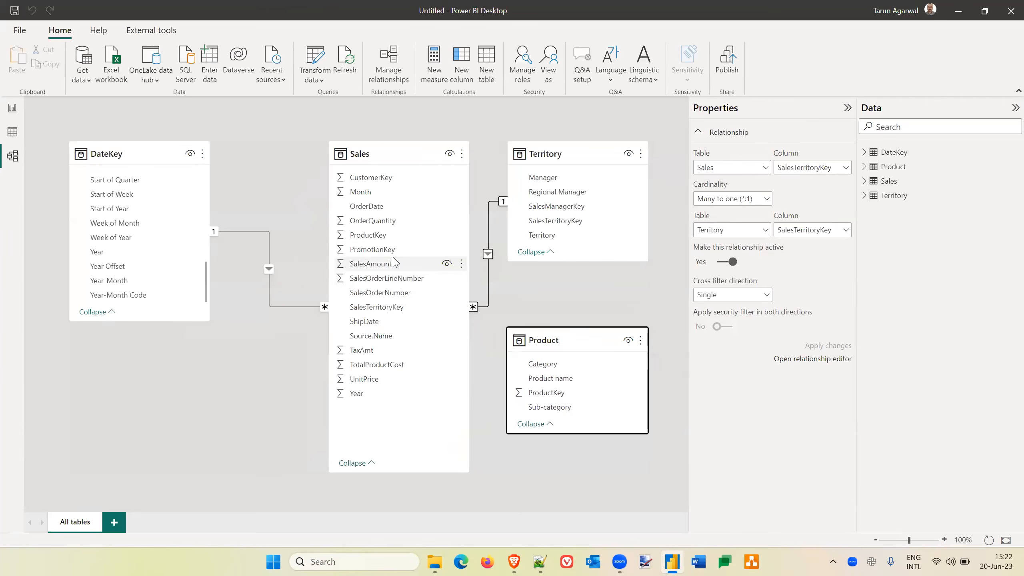
# In data view, compare the ProductKey values available in the Sales table with the keys listed in the Product table.
pyautogui.click(12, 132)
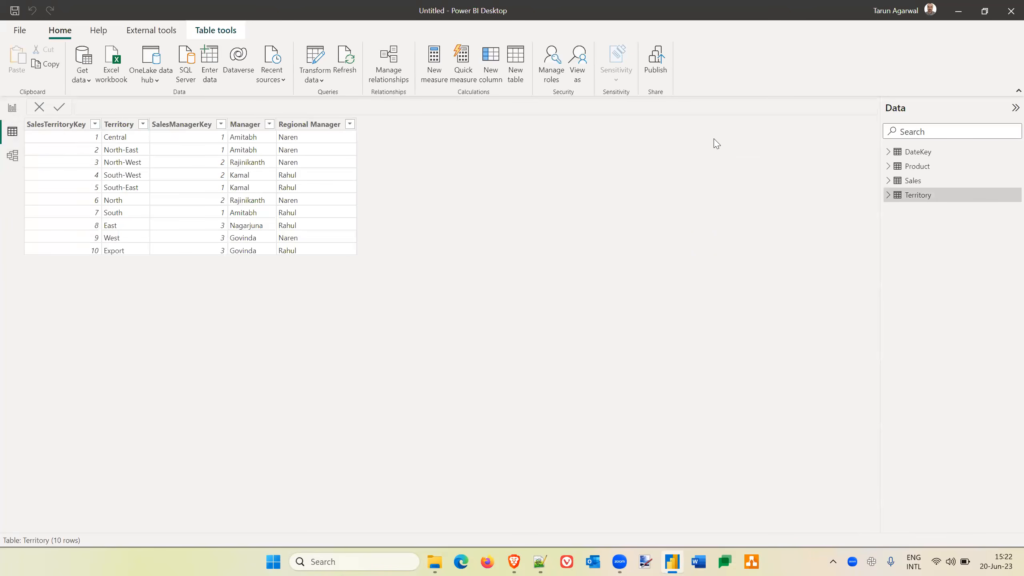
pyautogui.click(915, 181)
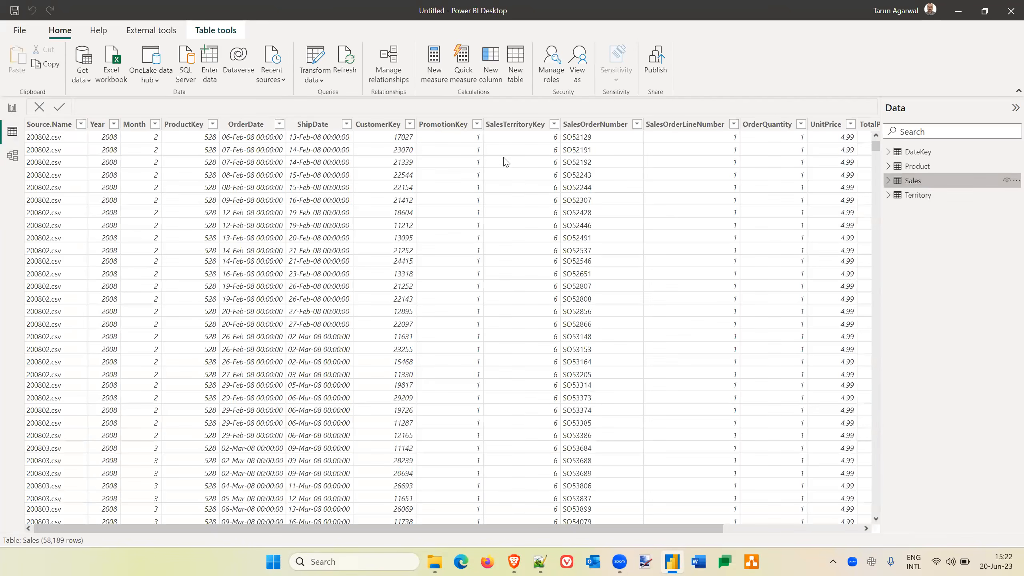
pyautogui.hscroll(3, 613, 188)
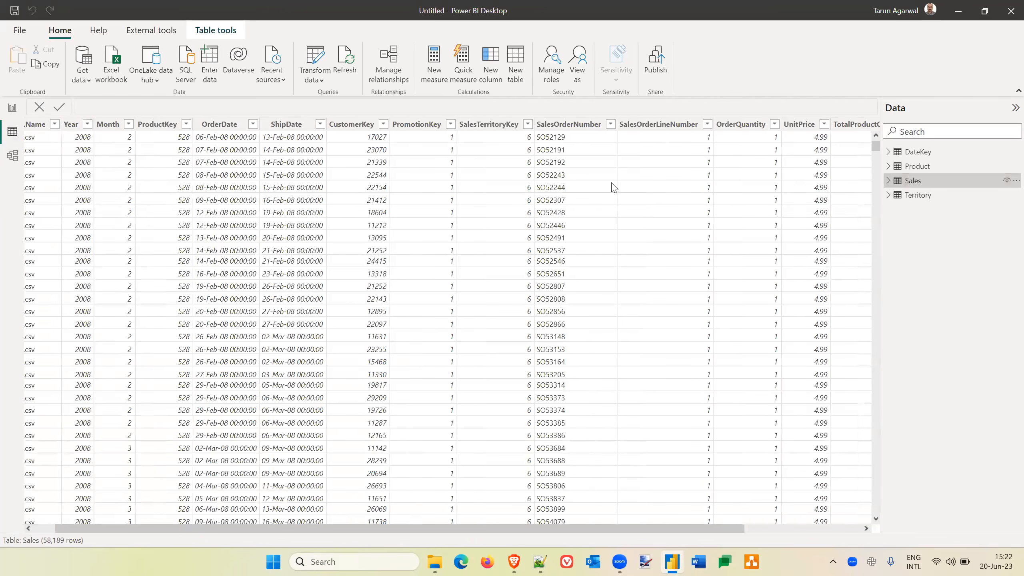
pyautogui.hscroll(-3, 213, 130)
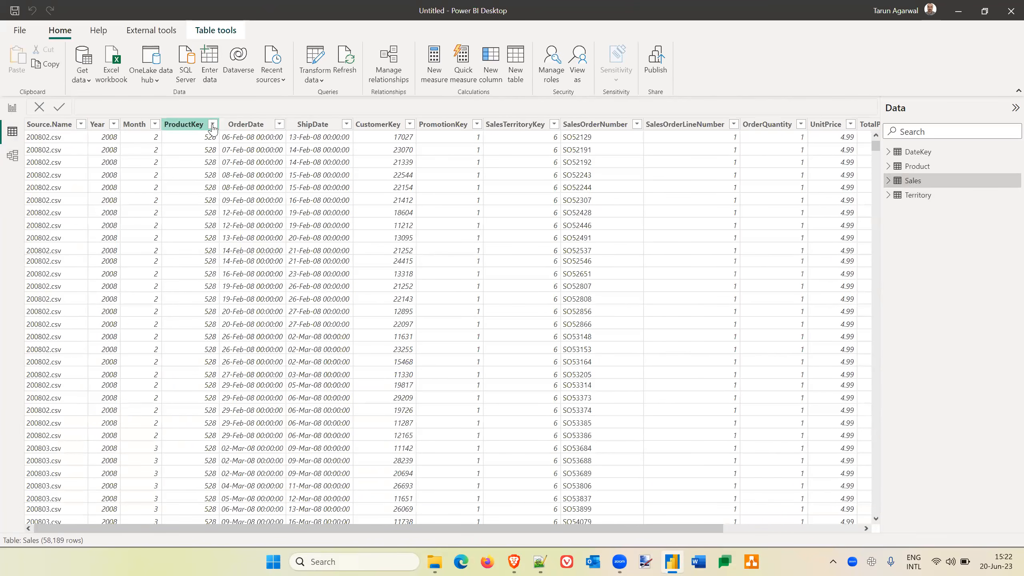
pyautogui.click(212, 124)
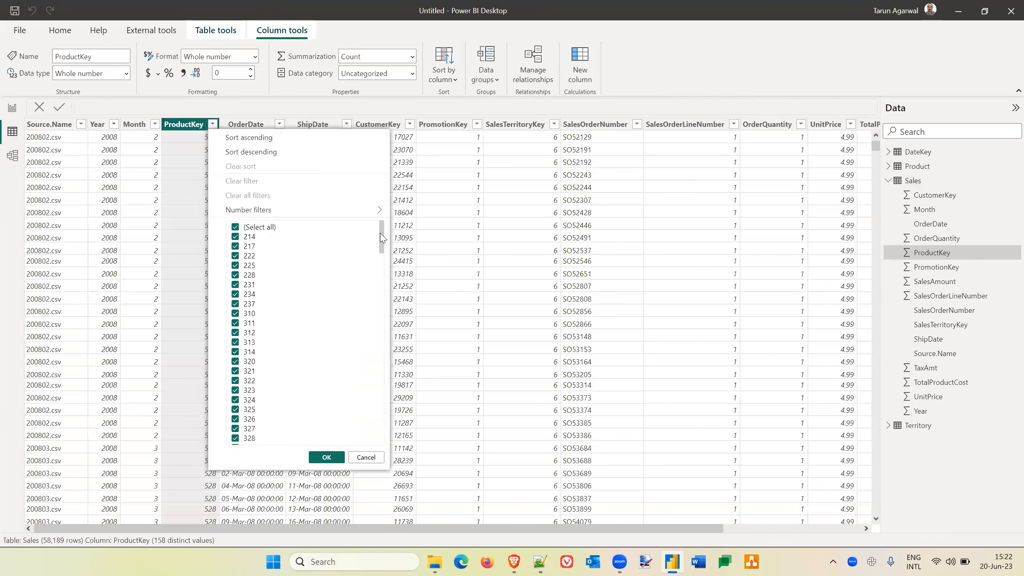
pyautogui.moveTo(393, 444); pyautogui.dragTo(397, 211)
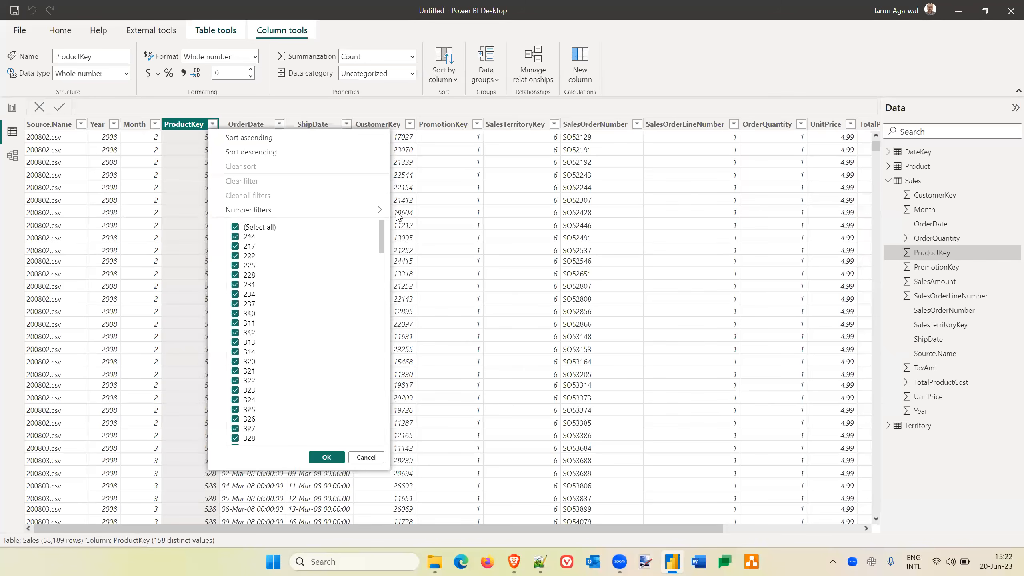
pyautogui.click(367, 460)
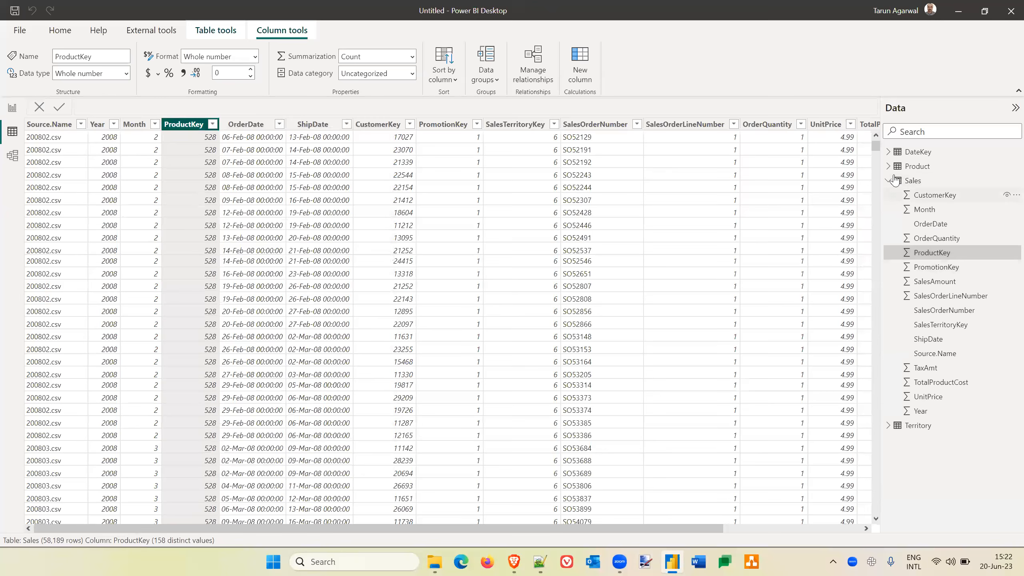
pyautogui.click(918, 167)
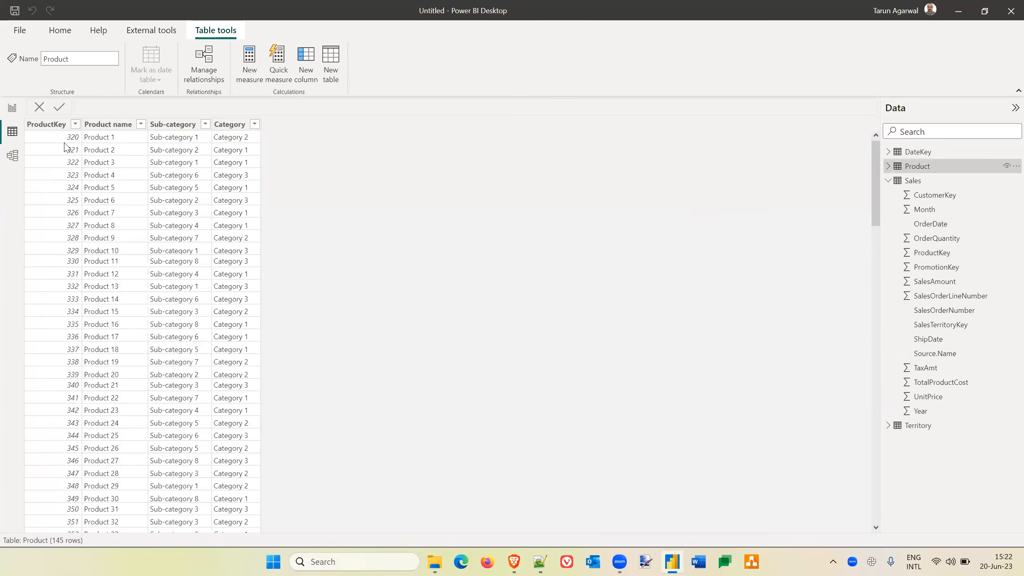
pyautogui.scroll(-10, 61, 367)
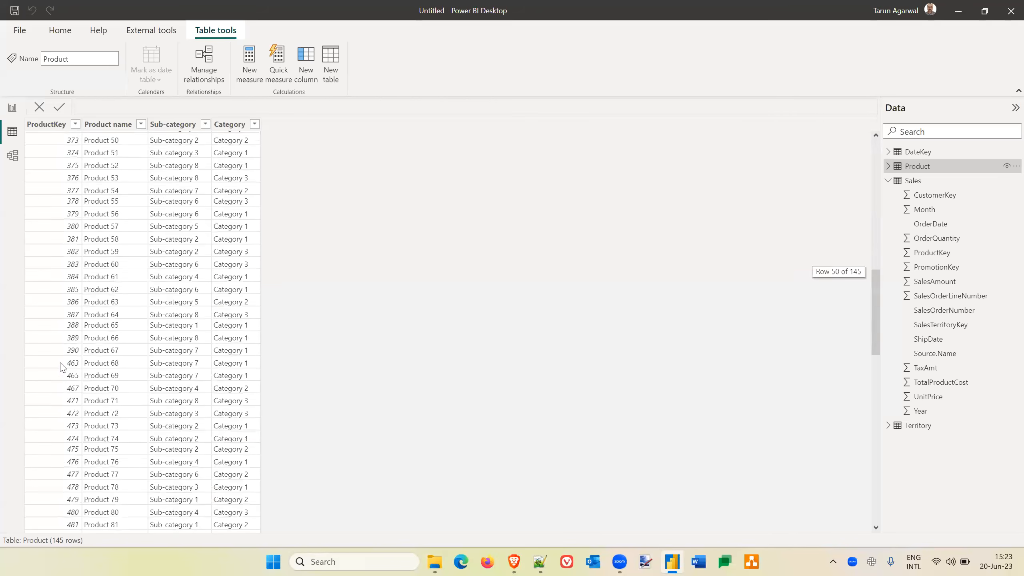
pyautogui.scroll(-12, 61, 368)
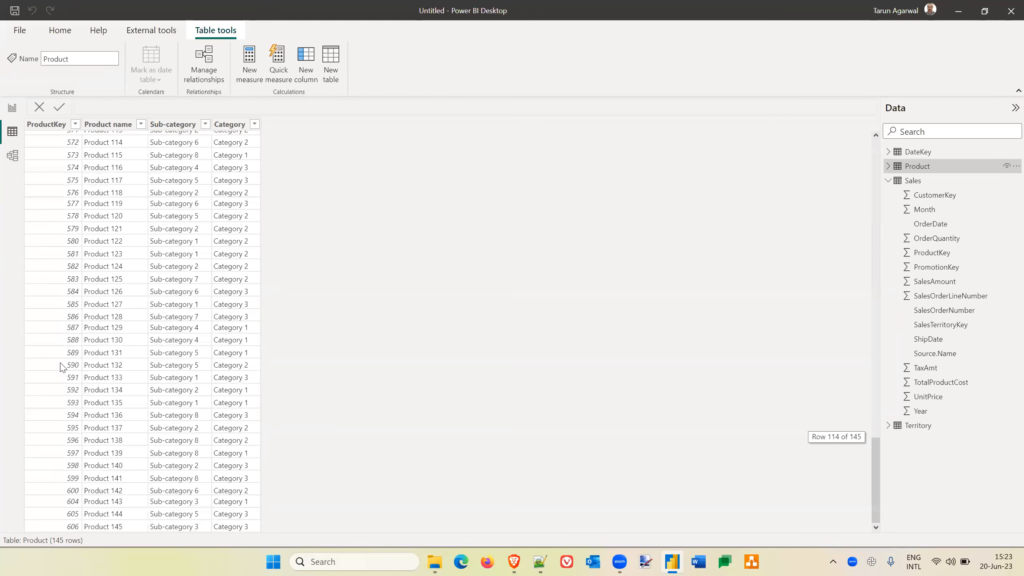
pyautogui.scroll(20, 61, 367)
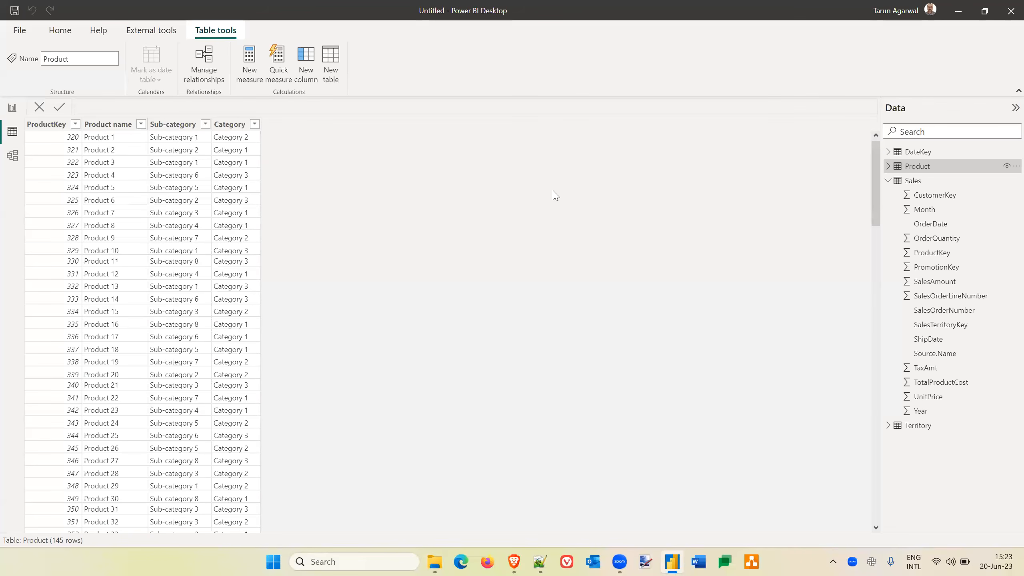
# In model view, relate Product to Sales on ProductKey and save the file as Sales_CSV_20230620 in the Samples folder.
pyautogui.click(9, 164)
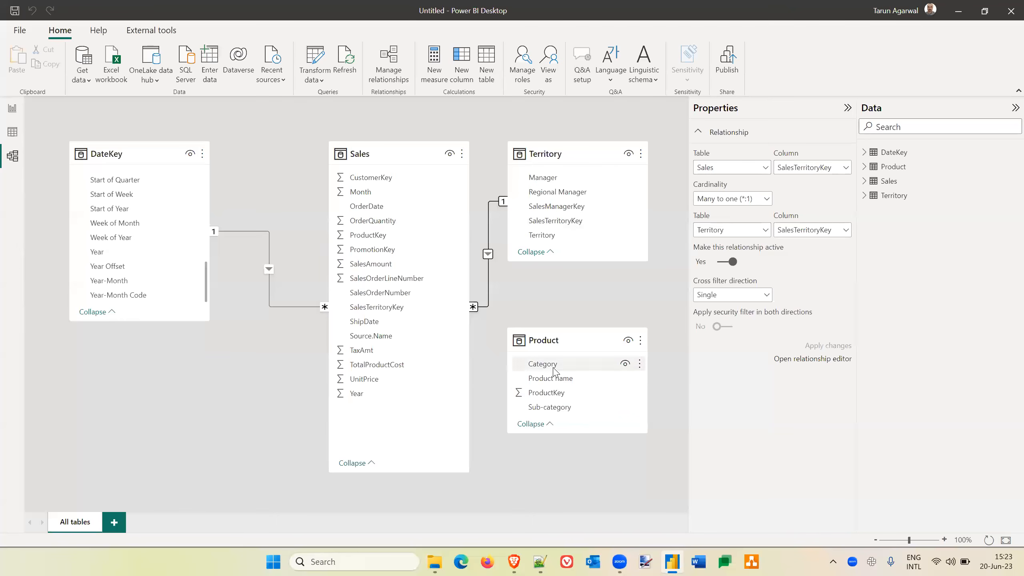
pyautogui.moveTo(554, 396); pyautogui.dragTo(371, 236)
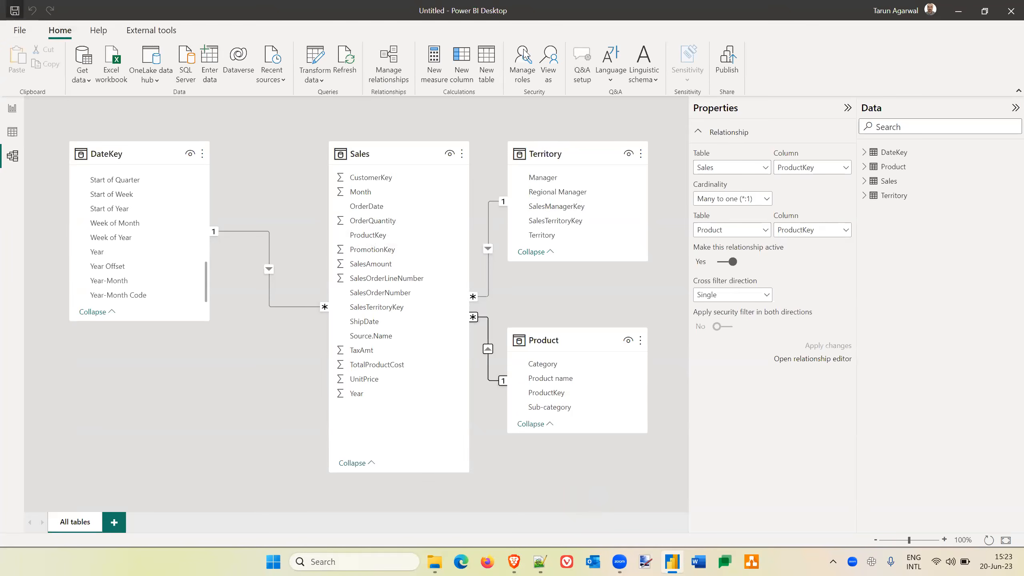
pyautogui.hotkey('ctrl', 's')
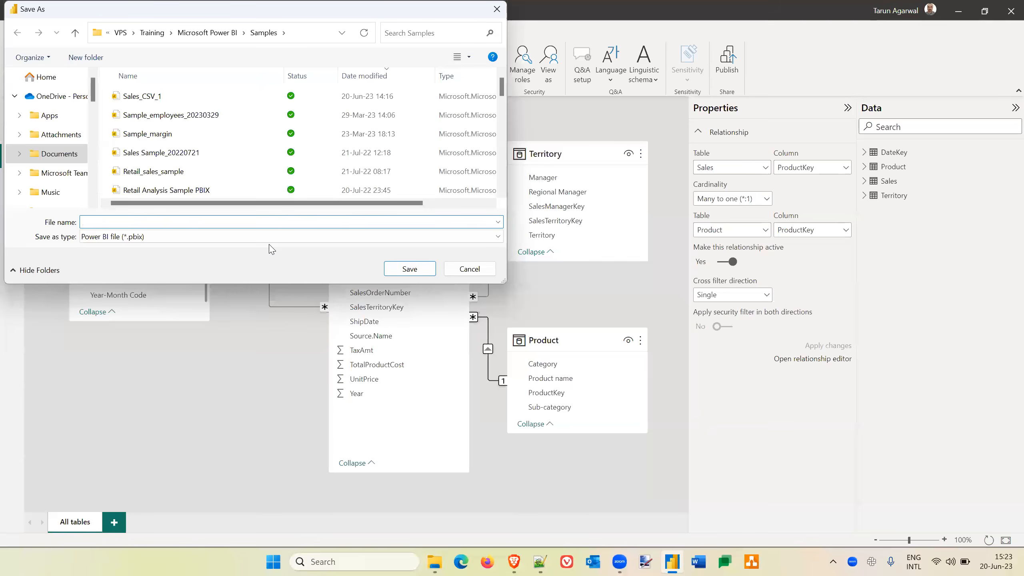
pyautogui.write('Sales')
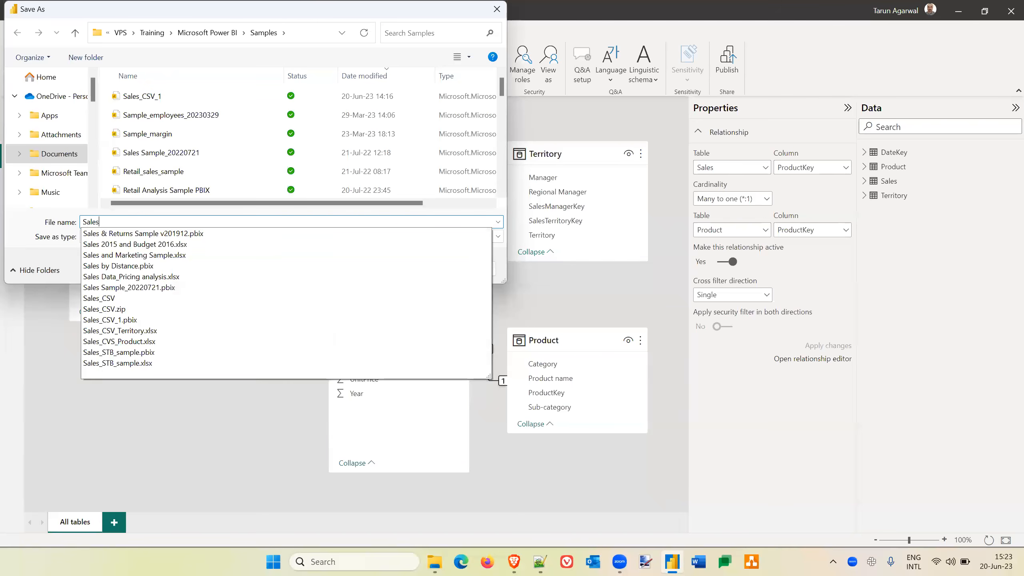
pyautogui.write('_CSV')
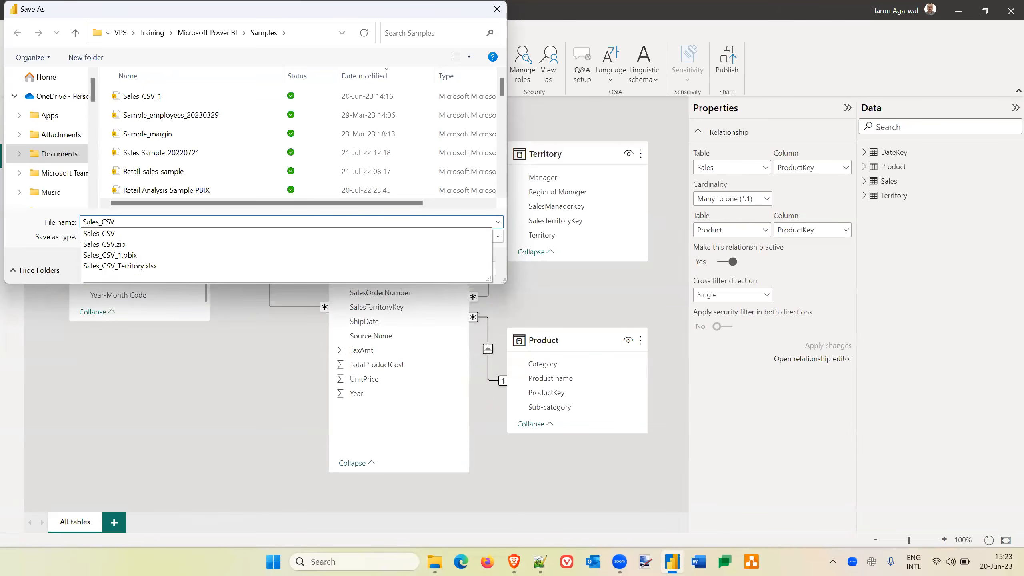
pyautogui.write('_20230620')
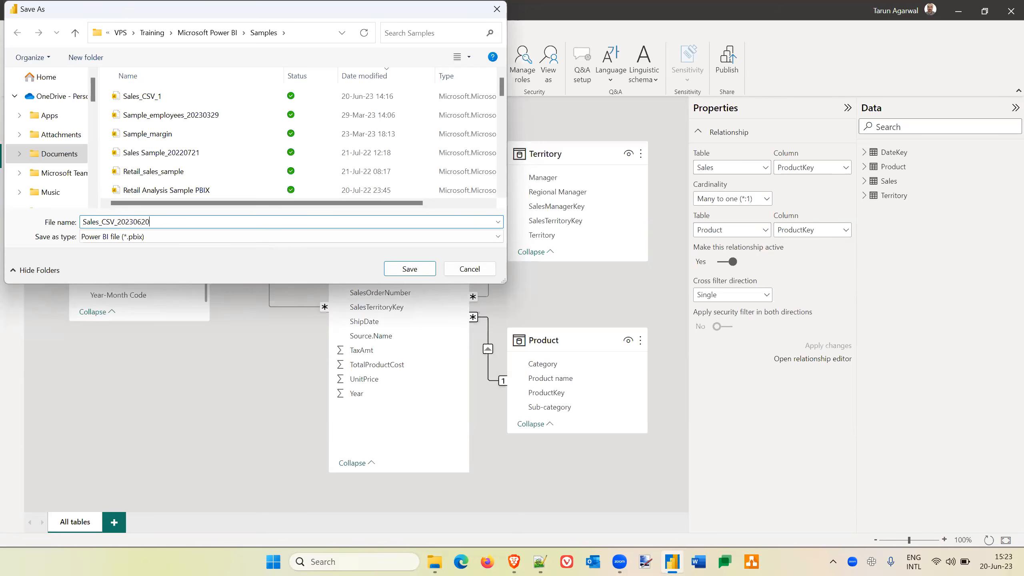
pyautogui.click(414, 267)
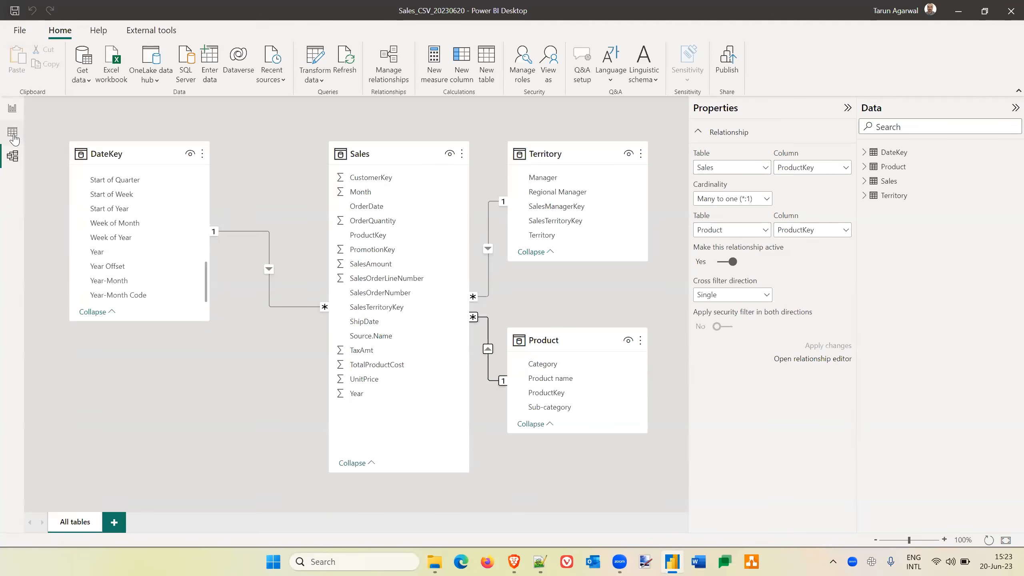
# Return to data view and load a new manually entered empty table named Key Measures.
pyautogui.click(14, 136)
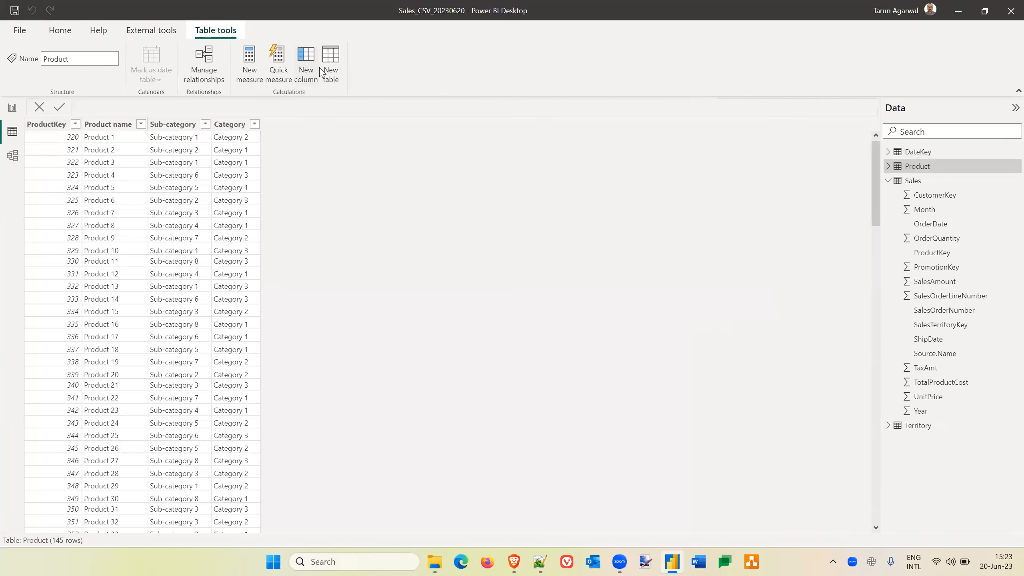
pyautogui.click(60, 30)
pyautogui.click(211, 62)
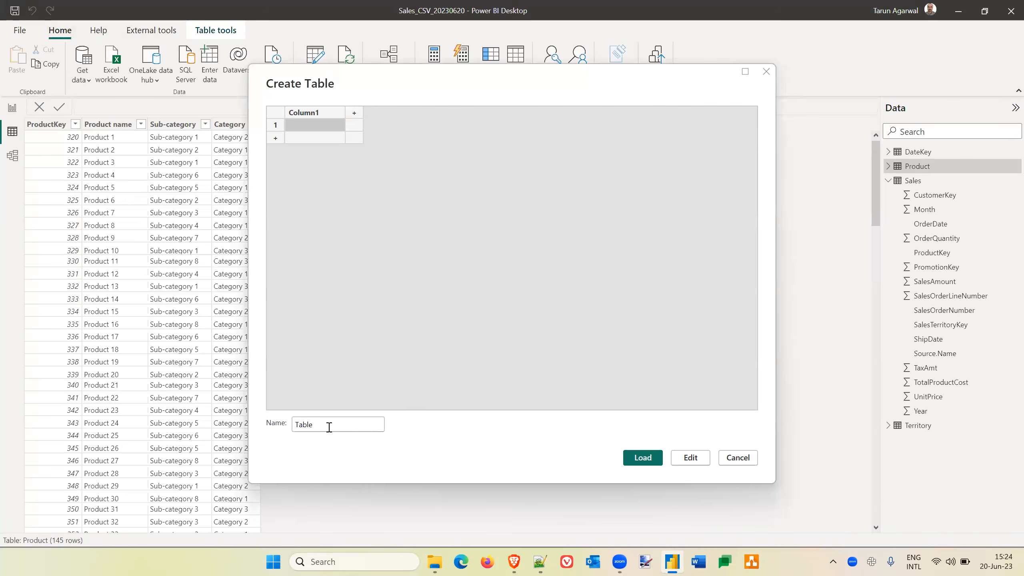
pyautogui.click(329, 427)
pyautogui.hotkey('ctrl', 'a')
pyautogui.write('Key')
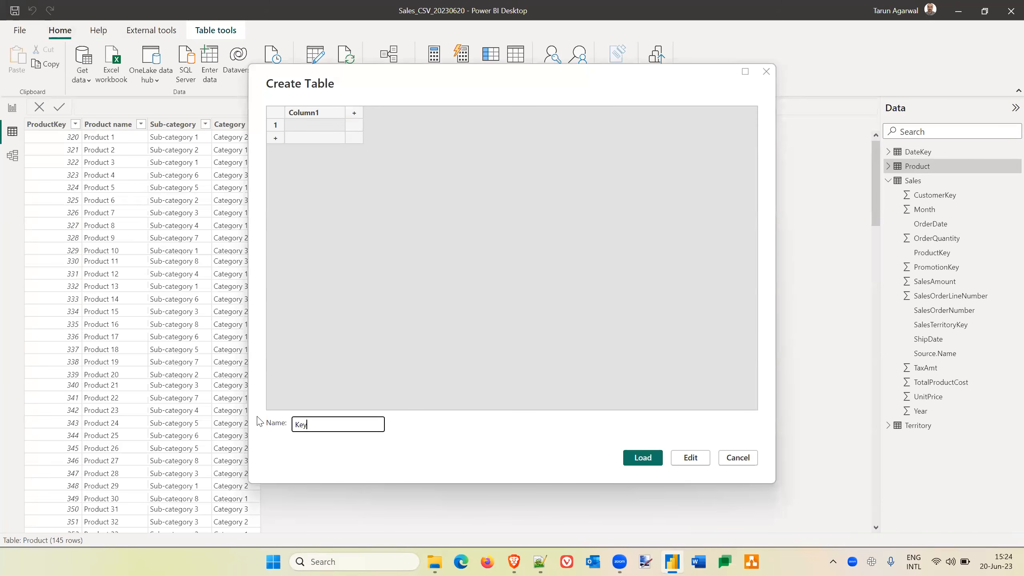
pyautogui.press('BackSpace')
pyautogui.press('BackSpace')
pyautogui.write('Measures')
pyautogui.click(641, 459)
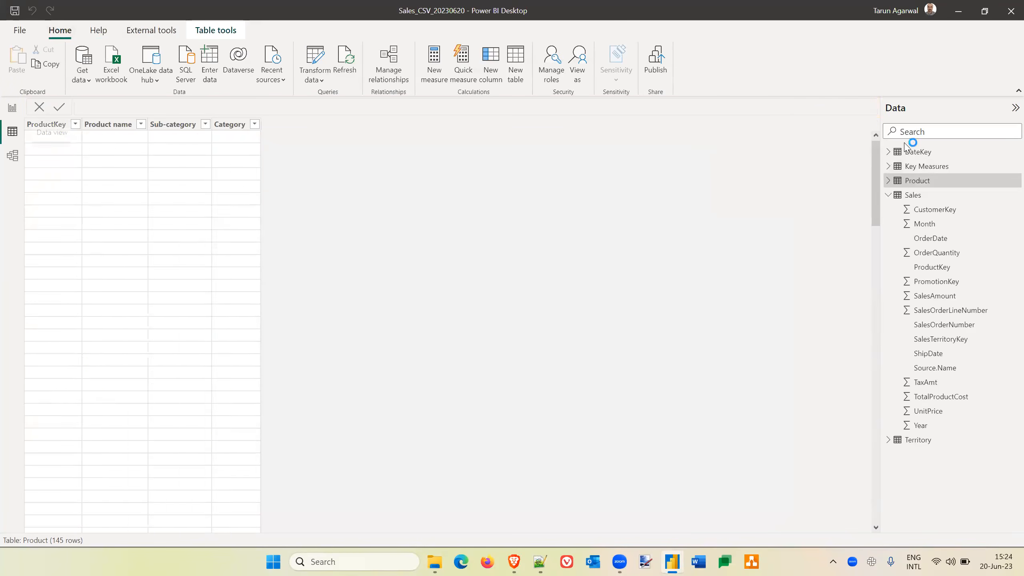
# Start a new measure in the Key Measures table and name it Cost in the formula.
pyautogui.click(933, 169)
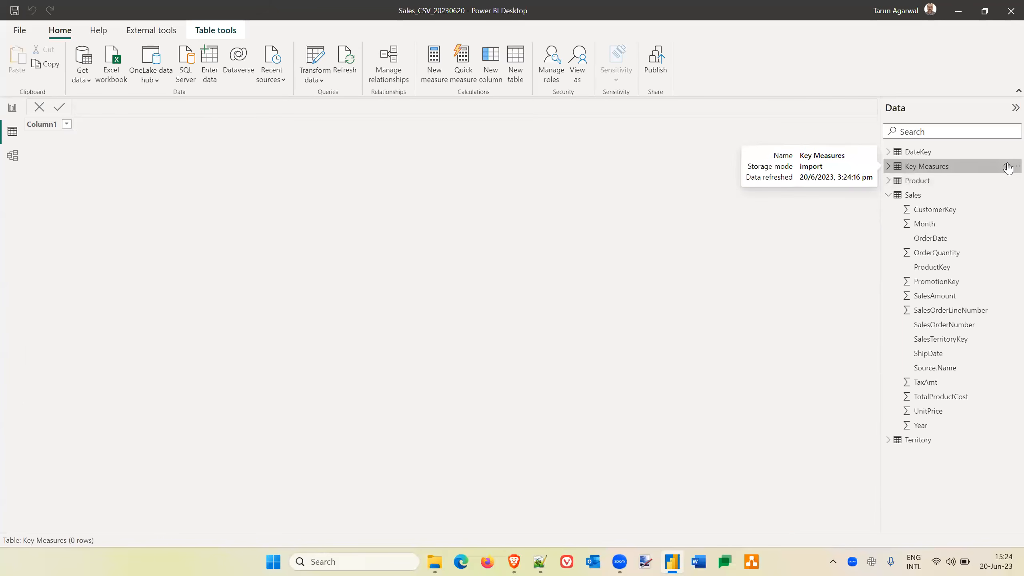
pyautogui.click(1011, 166)
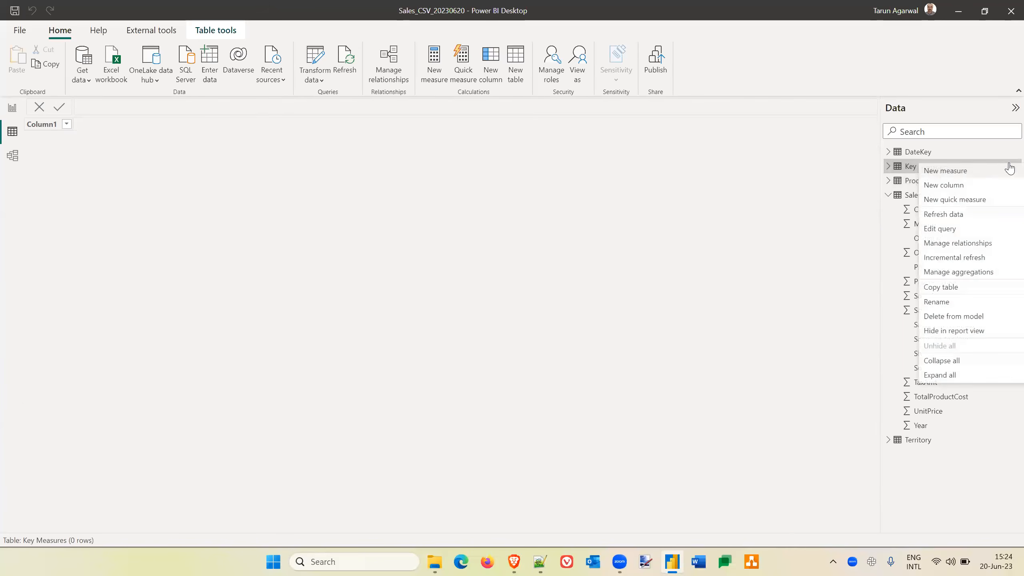
pyautogui.click(948, 171)
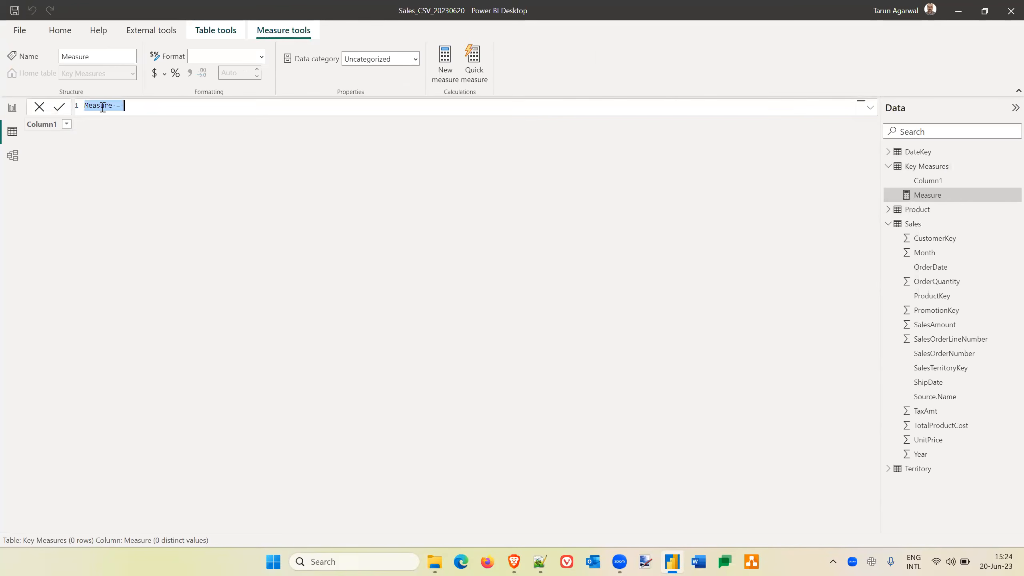
pyautogui.doubleClick(102, 107)
pyautogui.write('Cost')
pyautogui.click(128, 106)
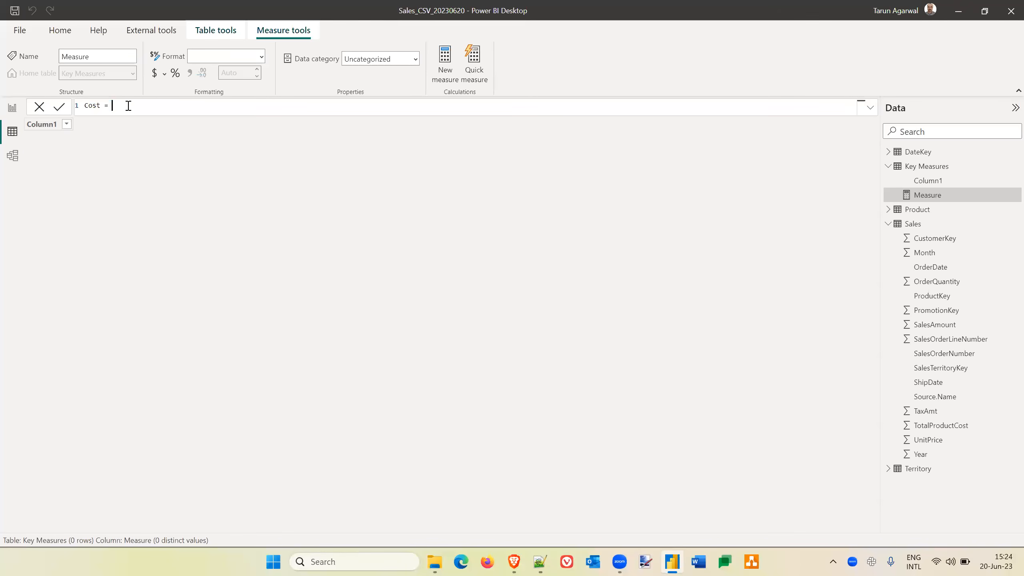
# Define the Cost measure as SUM(Sales[TotalProductCost]) and commit the formula.
pyautogui.write('SUM(')
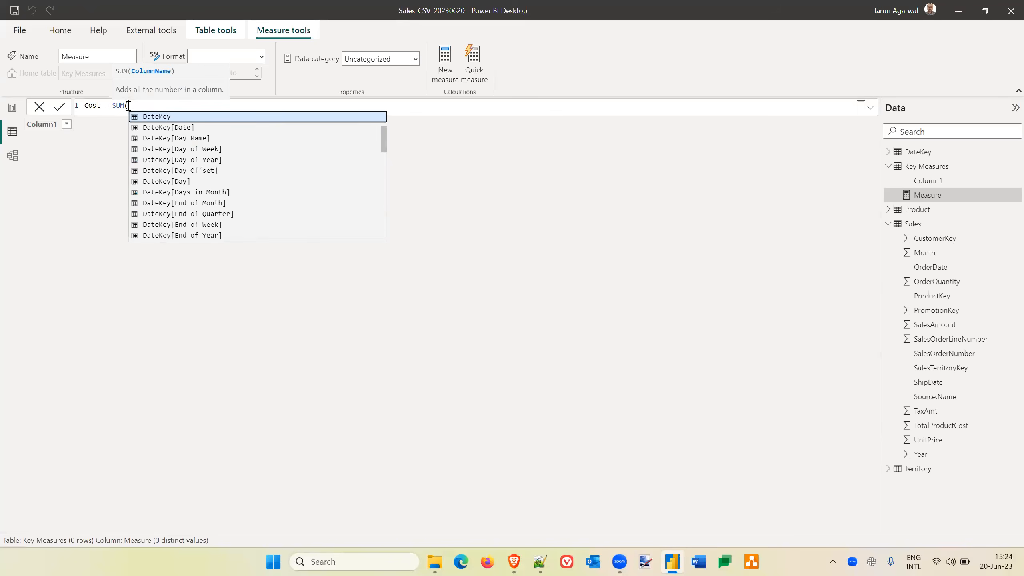
pyautogui.write('Sales')
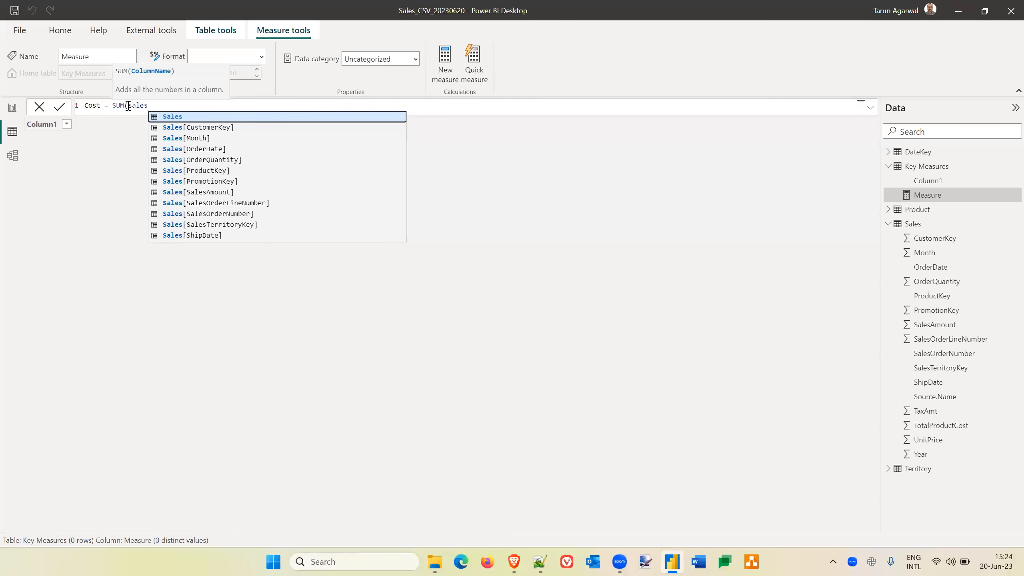
pyautogui.press('Down')
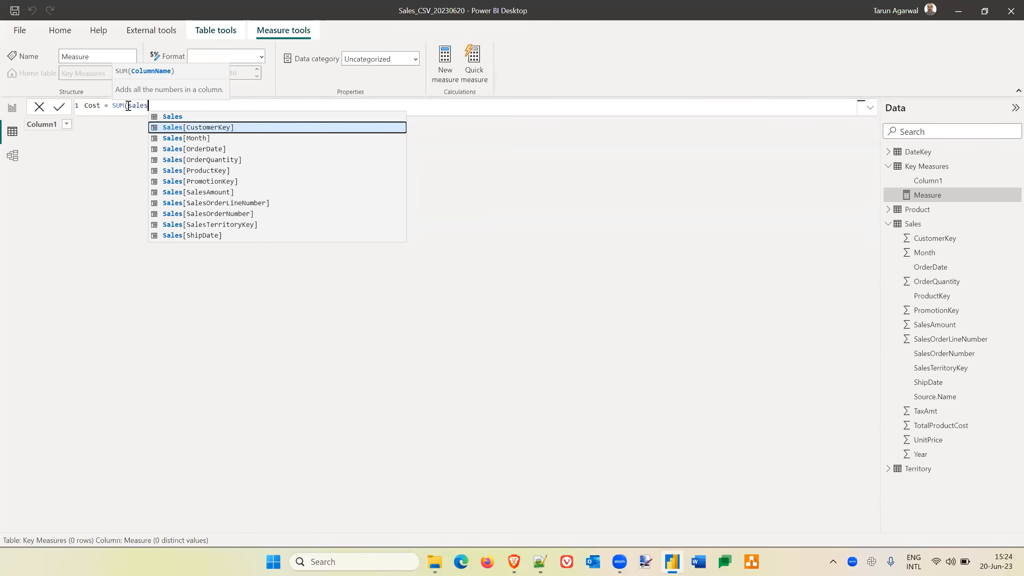
pyautogui.press('Down')
pyautogui.press('Down')
pyautogui.press('Down')
pyautogui.press('Down')
pyautogui.press('Down')
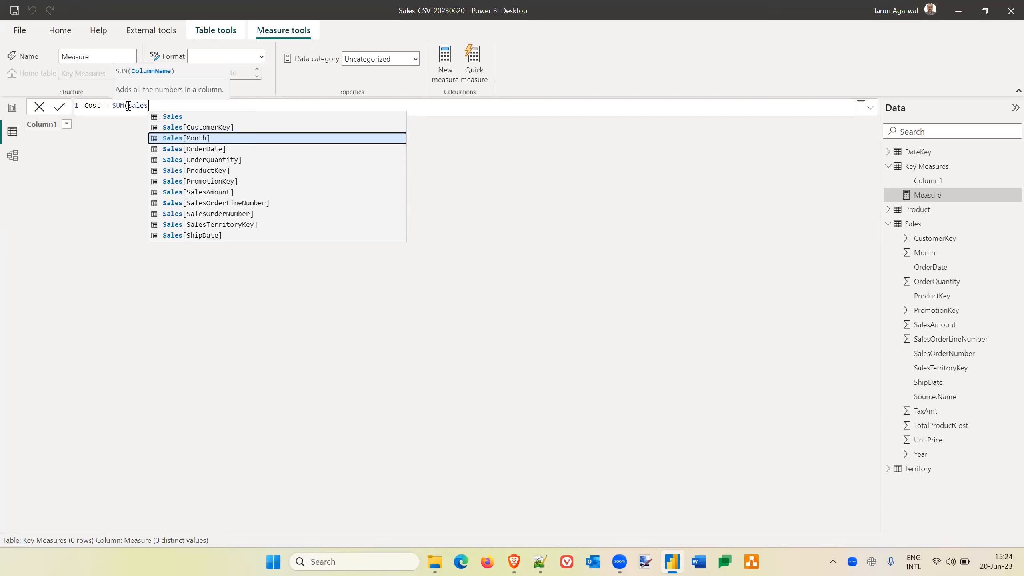
pyautogui.press('Down')
pyautogui.press('Down')
pyautogui.press('Down')
pyautogui.press('Down')
pyautogui.press('Down')
pyautogui.press('Down')
pyautogui.press('Down')
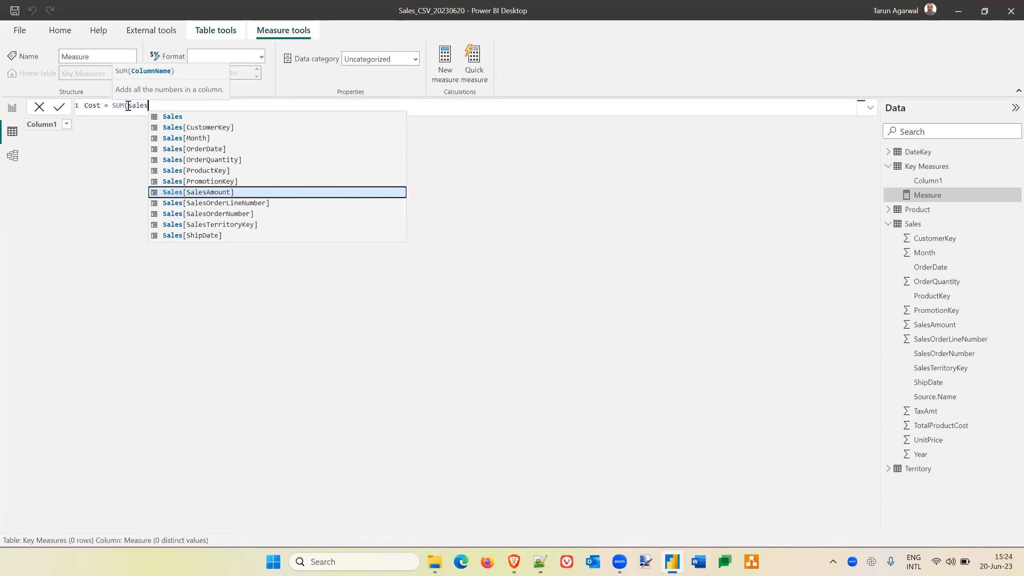
pyautogui.press('Down')
pyautogui.press('Down')
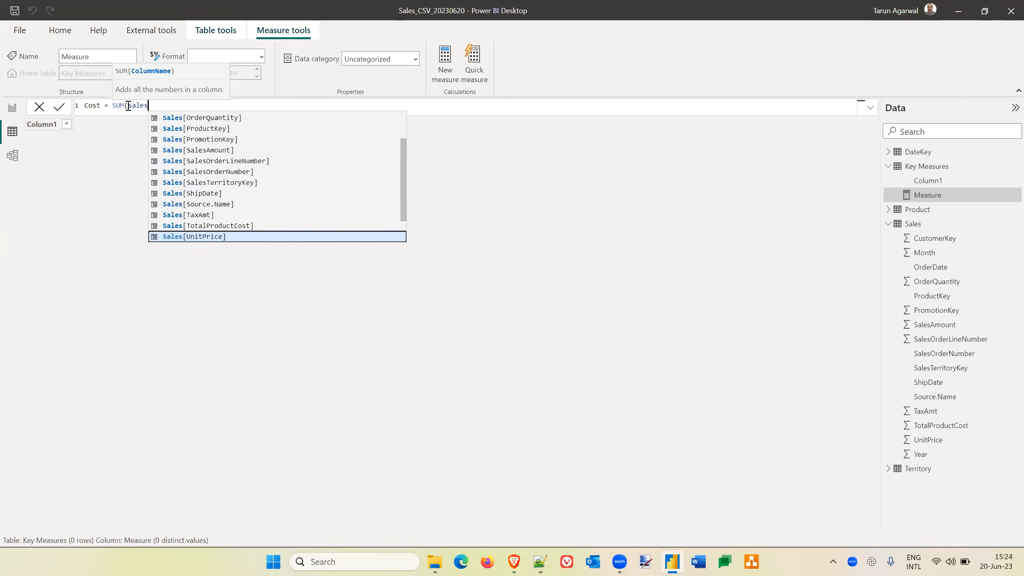
pyautogui.press('Up')
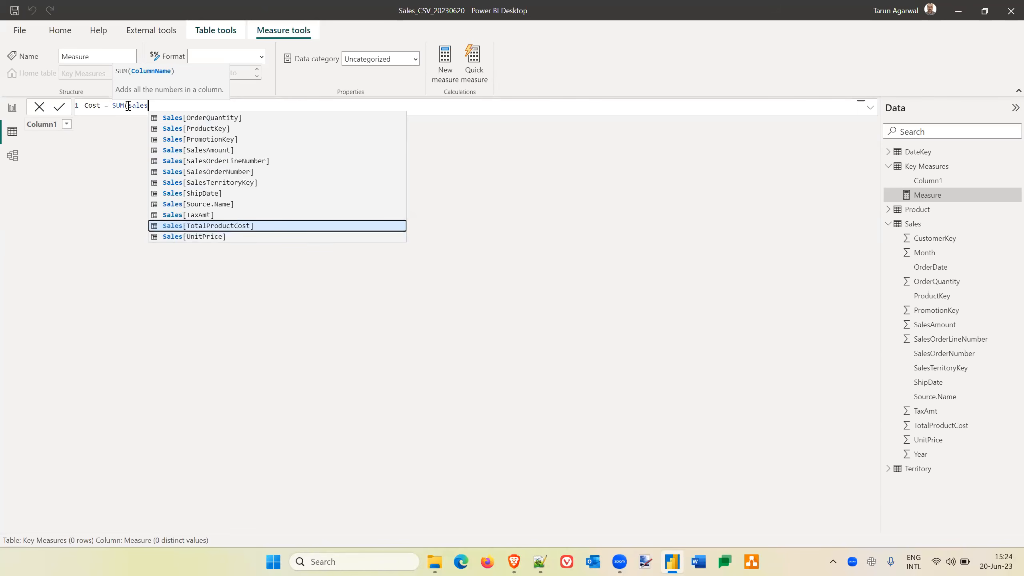
pyautogui.press('Tab')
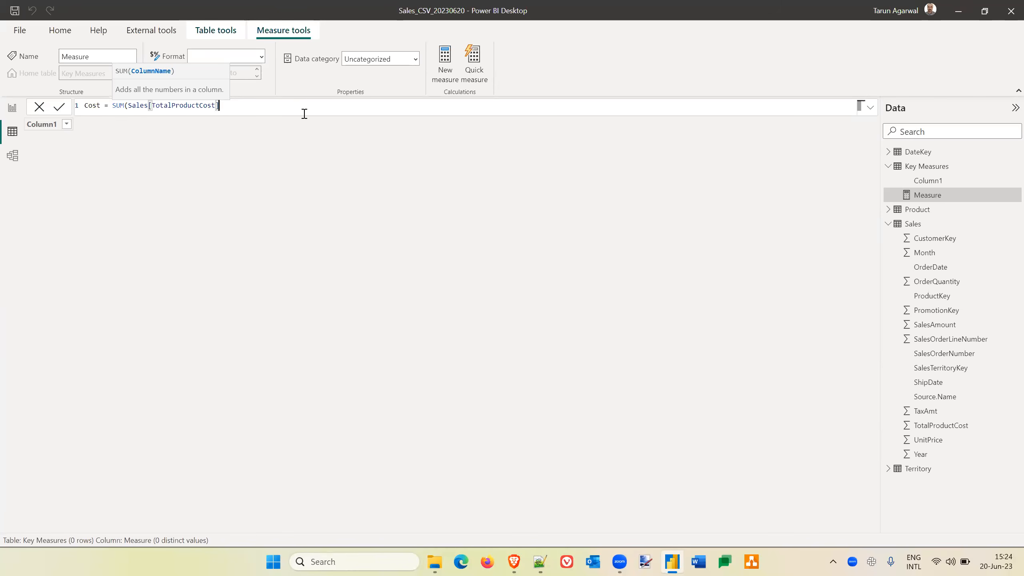
pyautogui.write(')')
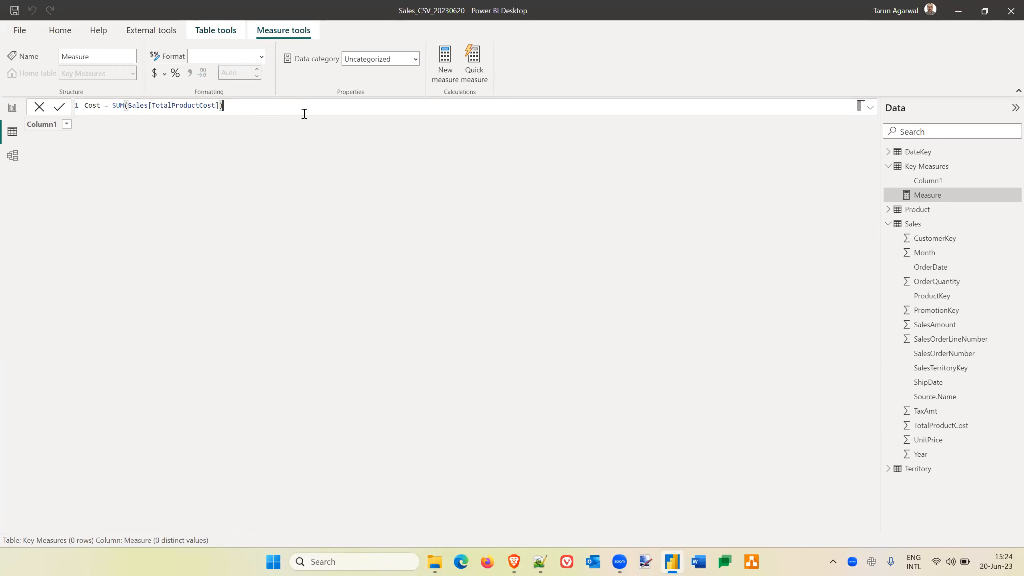
pyautogui.click(60, 108)
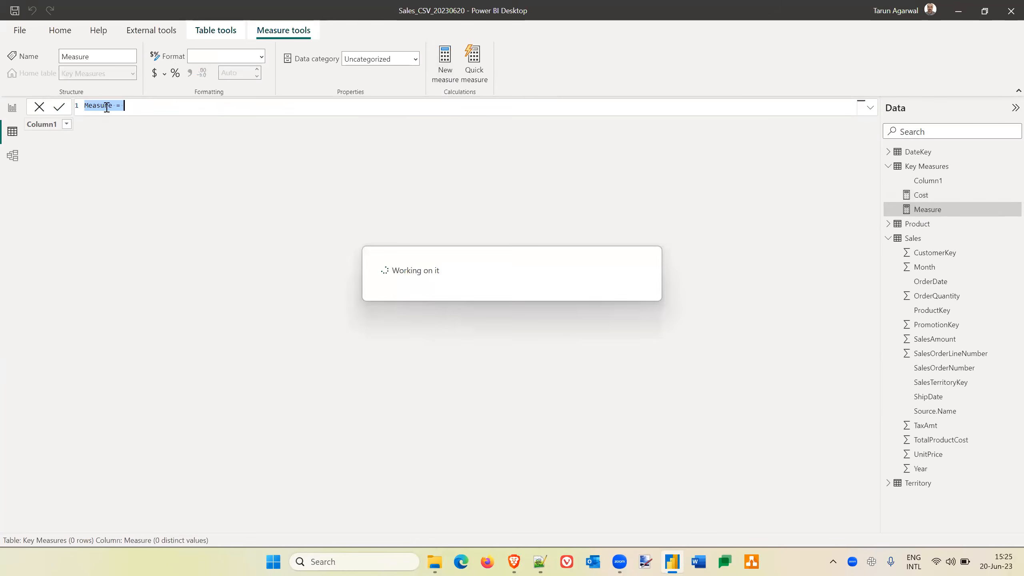
# Add a Quantity measure to the Key Measures table, defined as SUM(Sales[OrderQuantity]).
pyautogui.write('Quantity -')
pyautogui.write(' Sum')
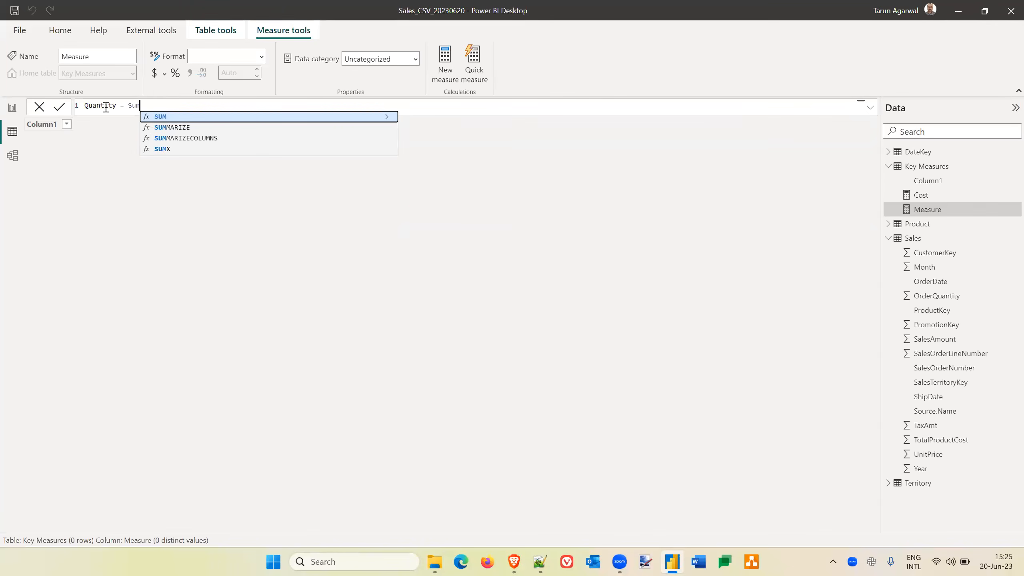
pyautogui.press('Tab')
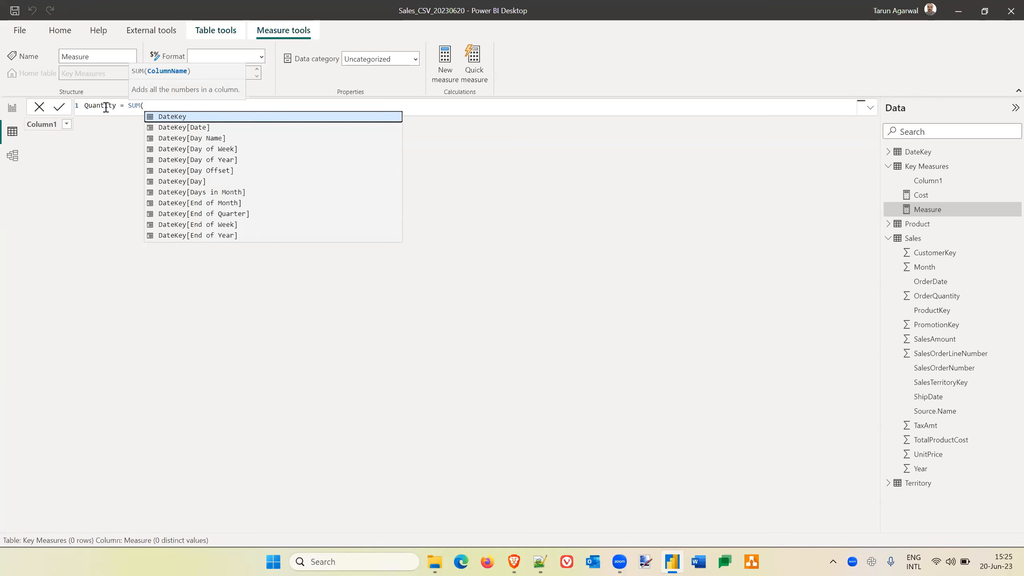
pyautogui.write('sales')
pyautogui.press('Down')
pyautogui.press('Down')
pyautogui.press('Down')
pyautogui.press('Down')
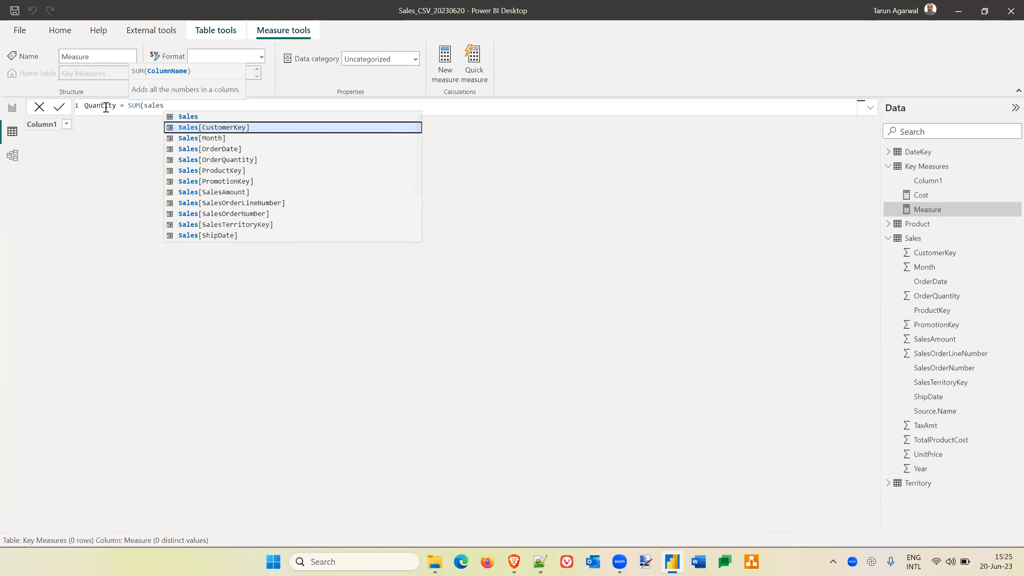
pyautogui.press('Down')
pyautogui.press('Down')
pyautogui.press('Down')
pyautogui.press('Down')
pyautogui.press('Down')
pyautogui.press('Down')
pyautogui.press('Down')
pyautogui.press('Up')
pyautogui.press('Up')
pyautogui.press('Up')
pyautogui.press('Up')
pyautogui.press('Up')
pyautogui.press('Up')
pyautogui.press('Up')
pyautogui.press('Tab')
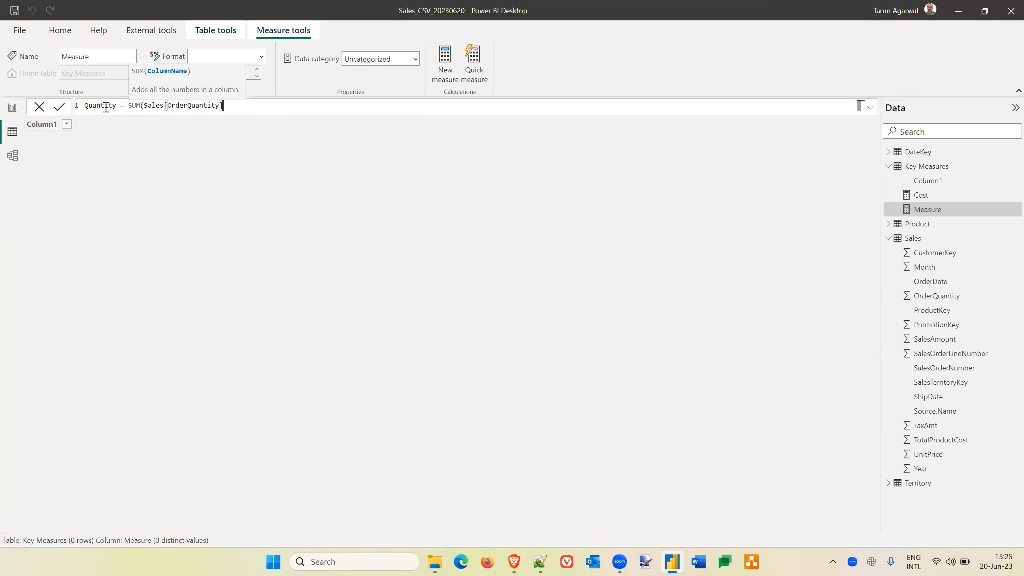
pyautogui.write(')')
pyautogui.press('Return')
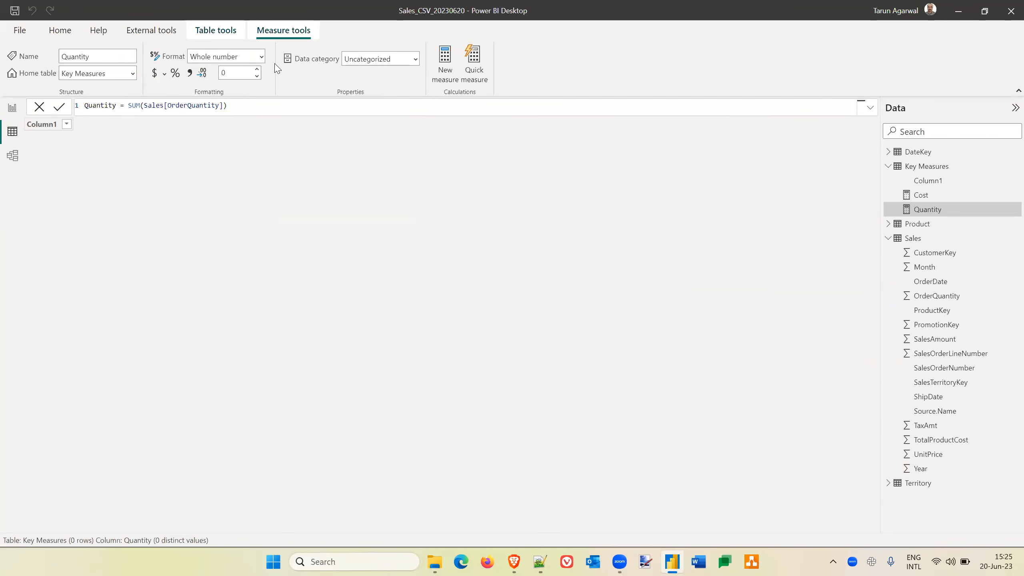
# Add a Revenue measure to the Key Measures table, defined as SUM(Sales[SalesAmount]).
pyautogui.click(446, 72)
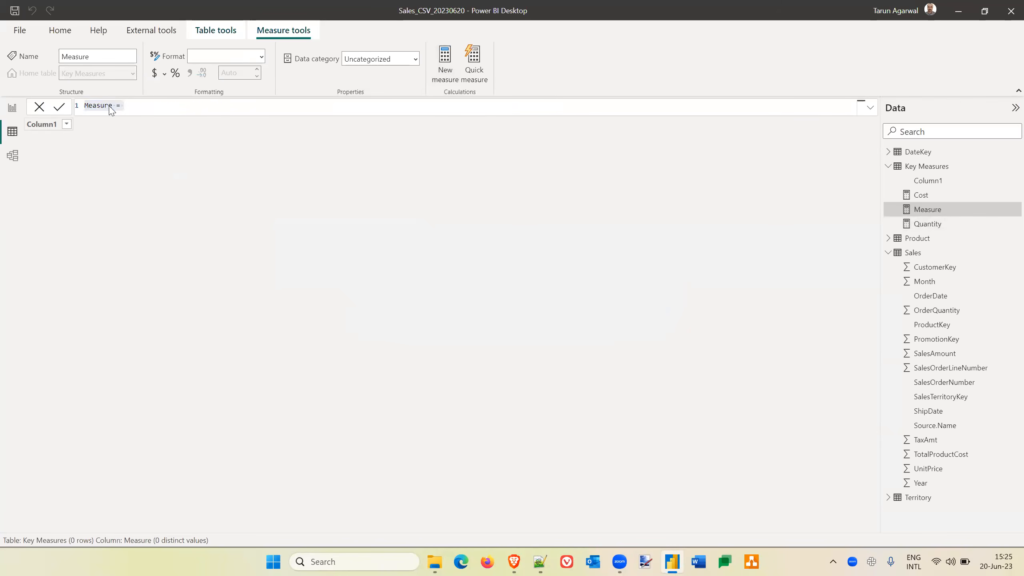
pyautogui.doubleClick(96, 105)
pyautogui.write('Re')
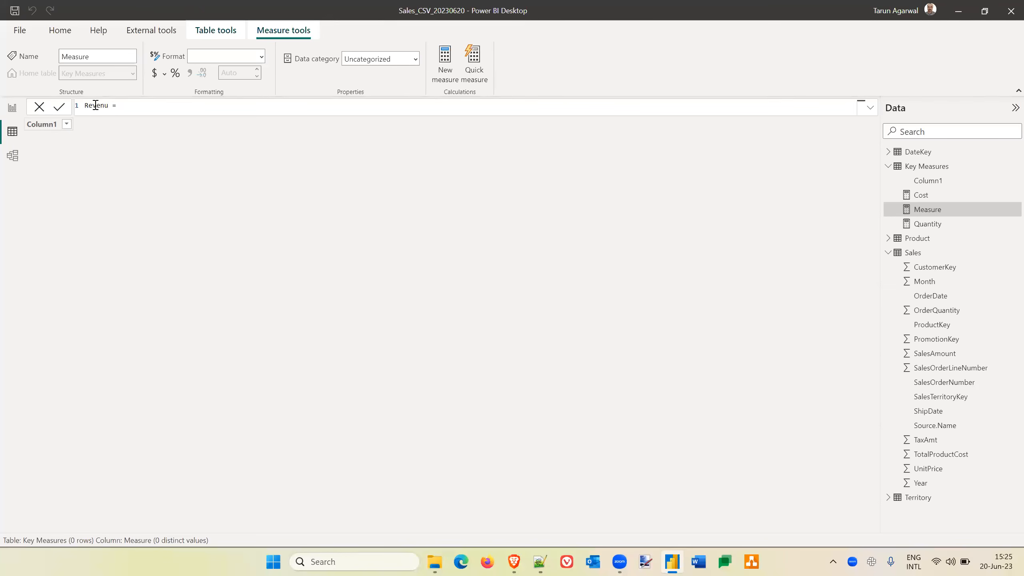
pyautogui.write('venue = SUM(')
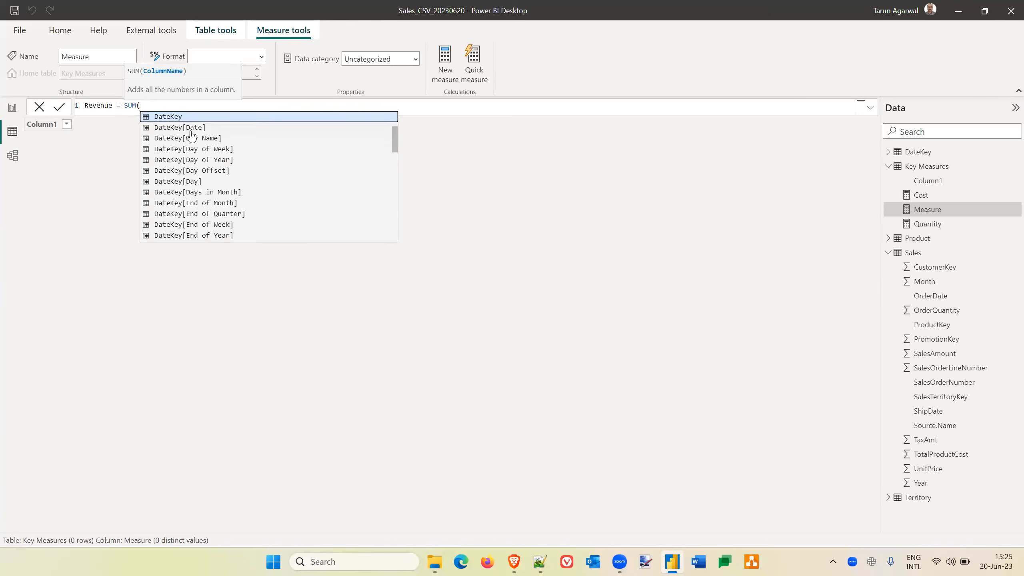
pyautogui.write('sales')
pyautogui.press('Down')
pyautogui.press('Down')
pyautogui.press('Down')
pyautogui.press('Down')
pyautogui.press('Down')
pyautogui.press('Down')
pyautogui.press('Down')
pyautogui.press('Down')
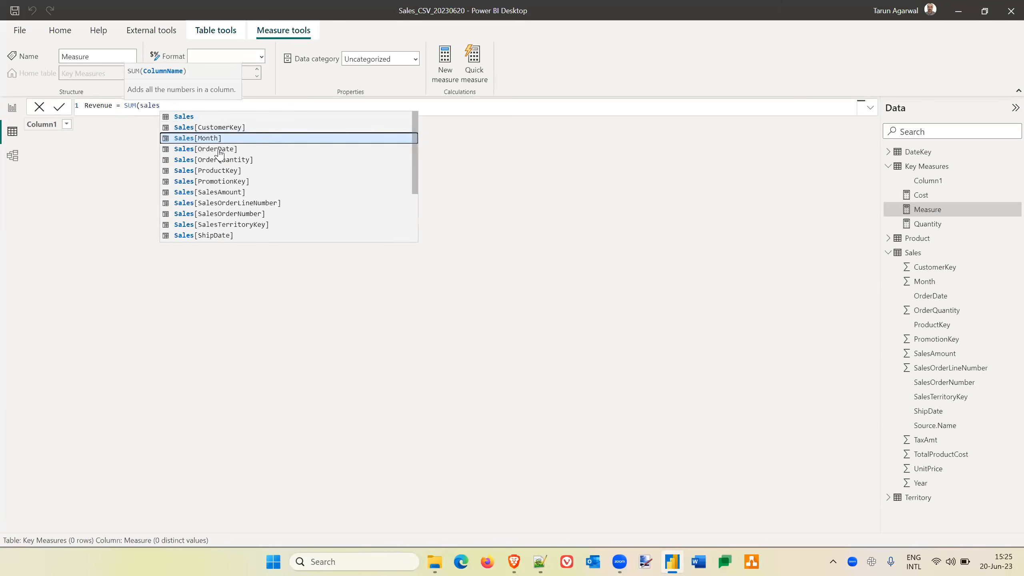
pyautogui.press('Down')
pyautogui.press('Down')
pyautogui.press('Down')
pyautogui.press('Down')
pyautogui.press('Down')
pyautogui.press('Down')
pyautogui.press('Down')
pyautogui.press('Down')
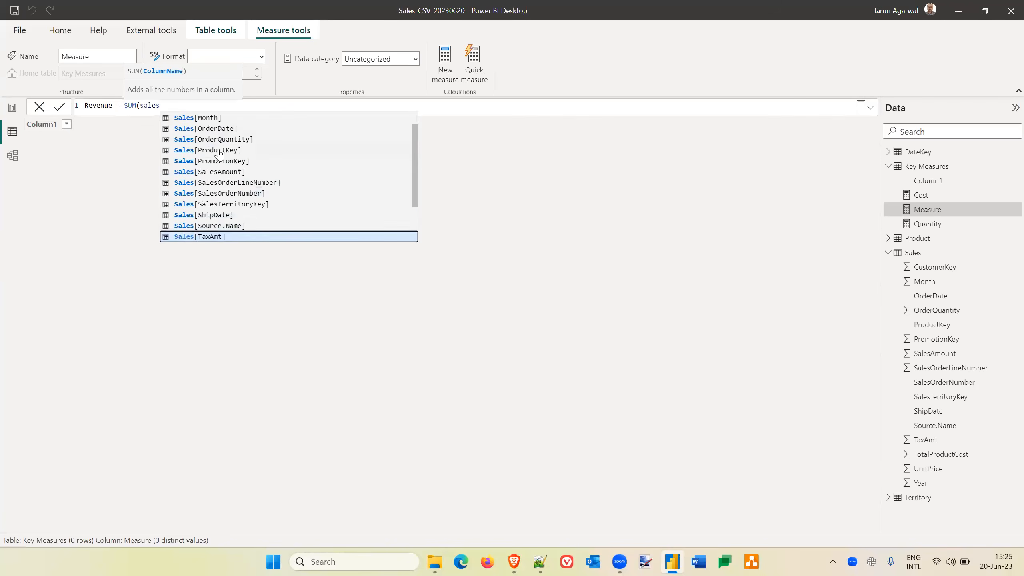
pyautogui.press('Up')
pyautogui.press('Up')
pyautogui.press('Down')
pyautogui.press('Down')
pyautogui.press('Down')
pyautogui.press('Up')
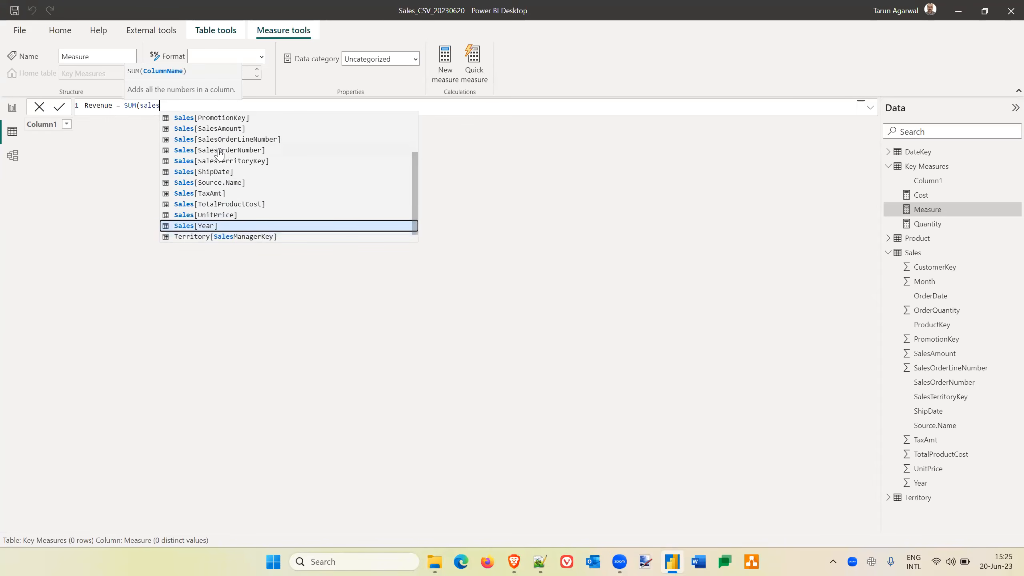
pyautogui.press('Up')
pyautogui.press('Up')
pyautogui.press('Up')
pyautogui.press('Up')
pyautogui.press('Up')
pyautogui.press('Up')
pyautogui.press('Up')
pyautogui.press('Up')
pyautogui.press('Up')
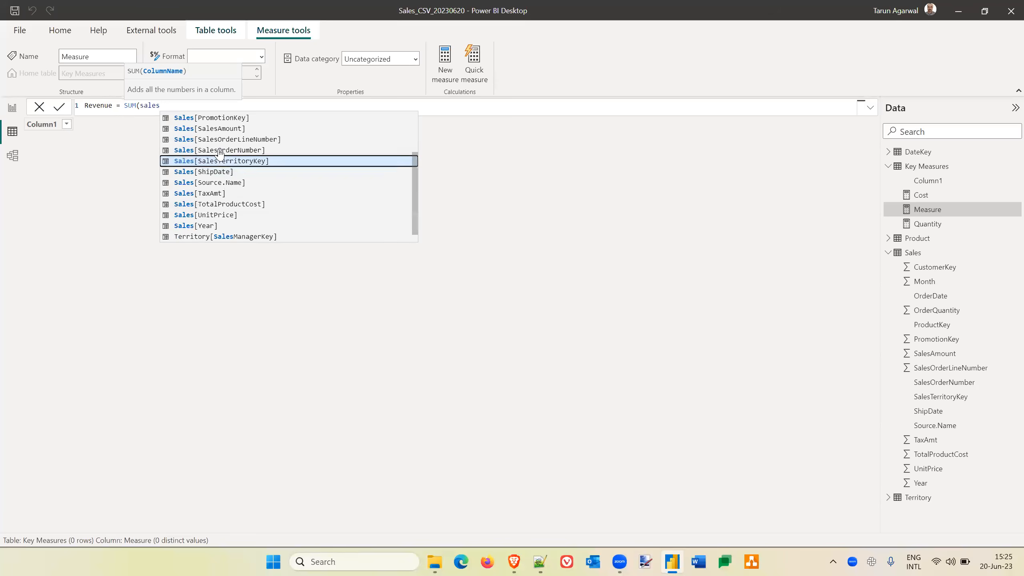
pyautogui.press('Tab')
pyautogui.write(')')
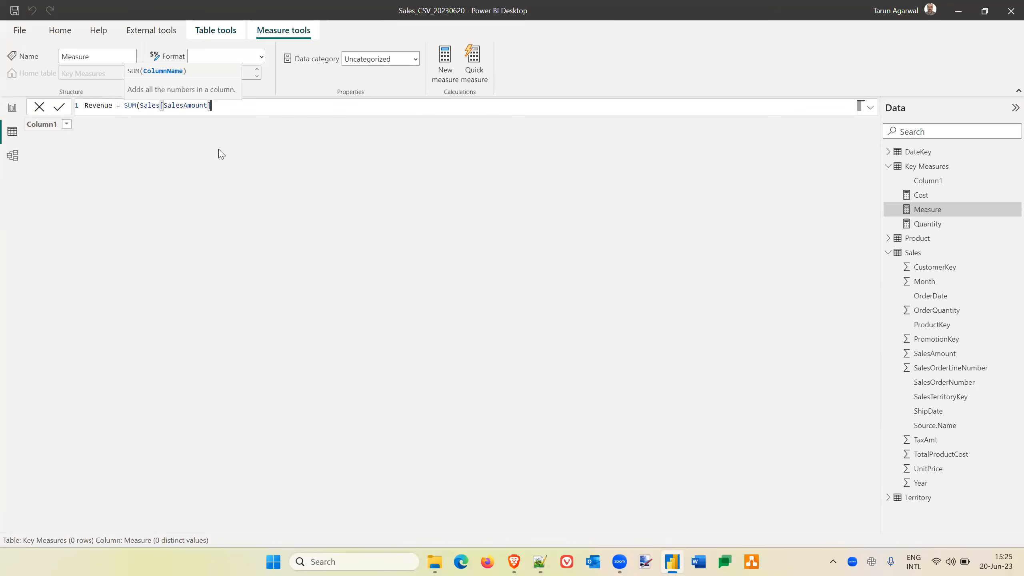
pyautogui.press('Return')
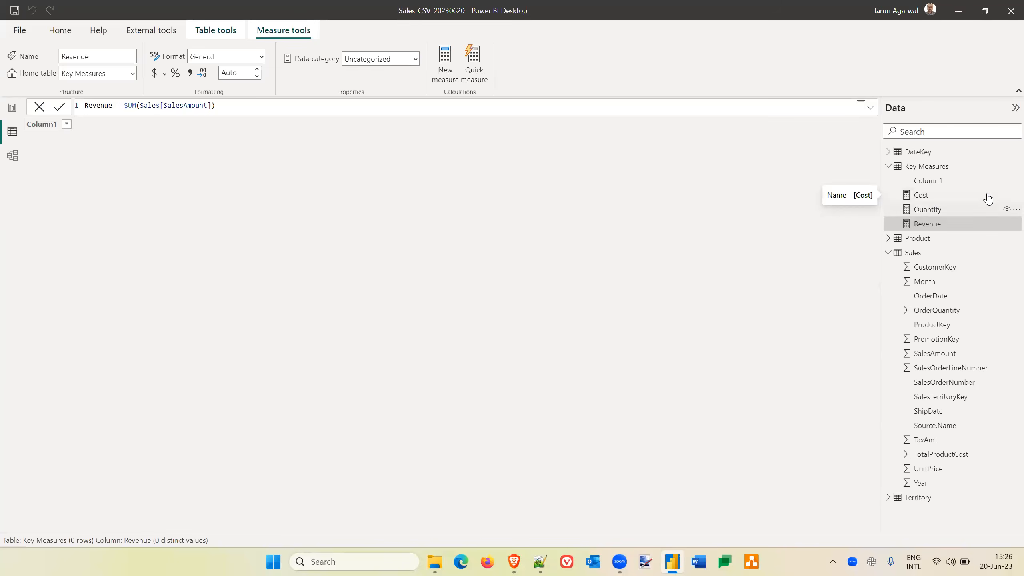
# Switch to report view, open the Power Query Editor and examine the ProductKey values in the Product query.
pyautogui.click(10, 110)
pyautogui.click(378, 261)
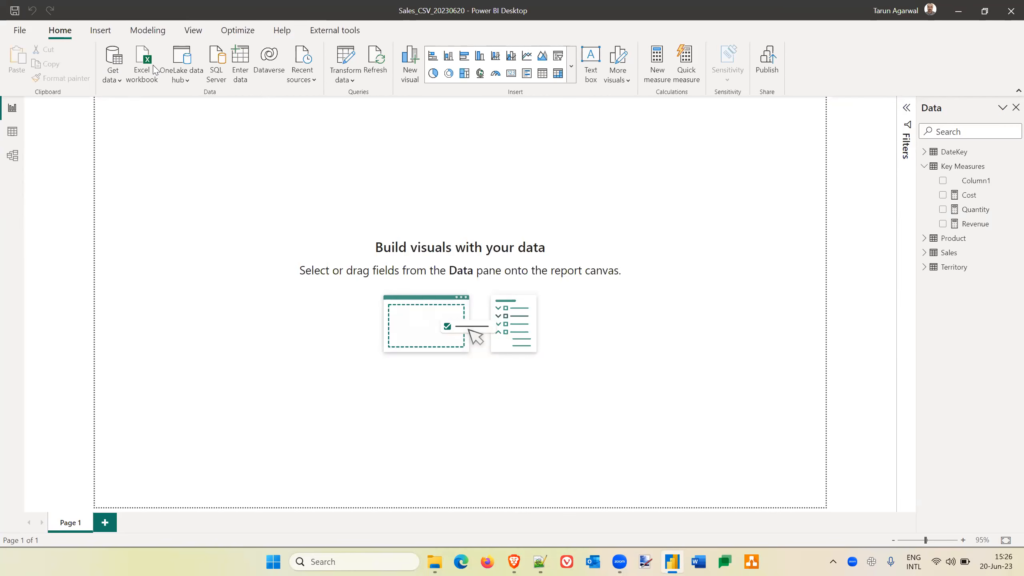
pyautogui.click(346, 55)
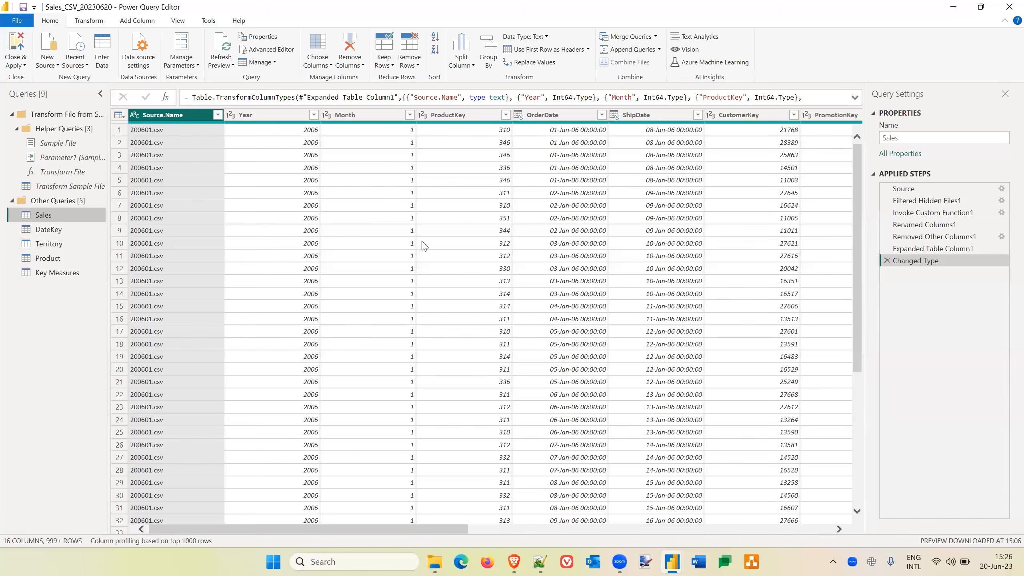
pyautogui.click(1006, 8)
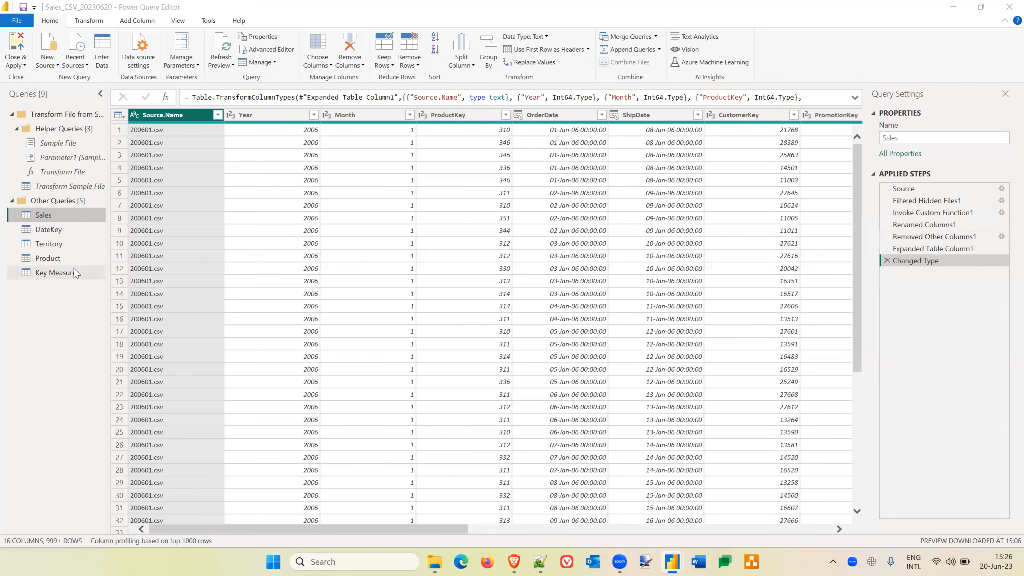
pyautogui.click(44, 261)
pyautogui.click(46, 261)
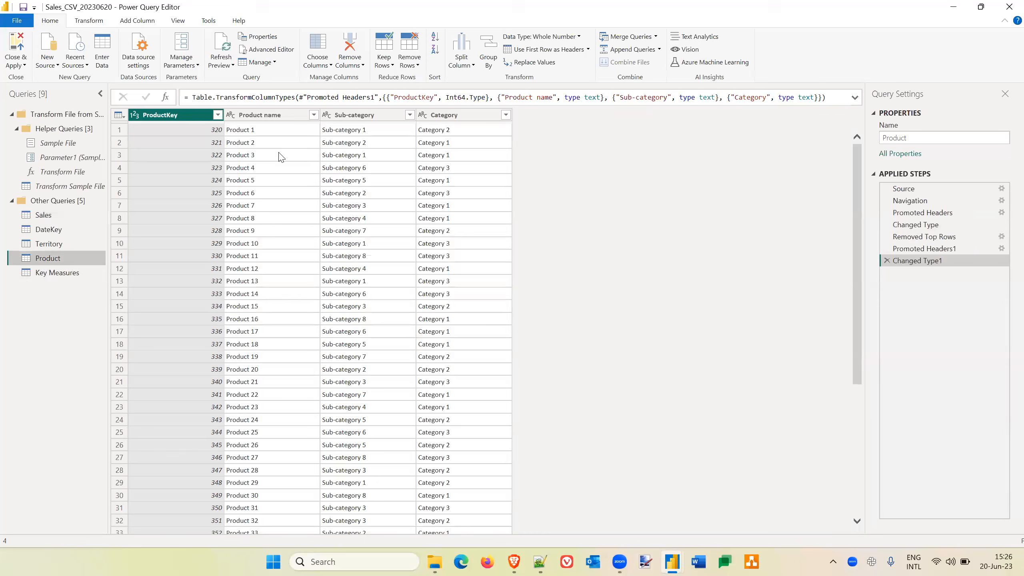
# Filter the Sales query to keep only rows where ProductKey is less than 320.
pyautogui.click(45, 215)
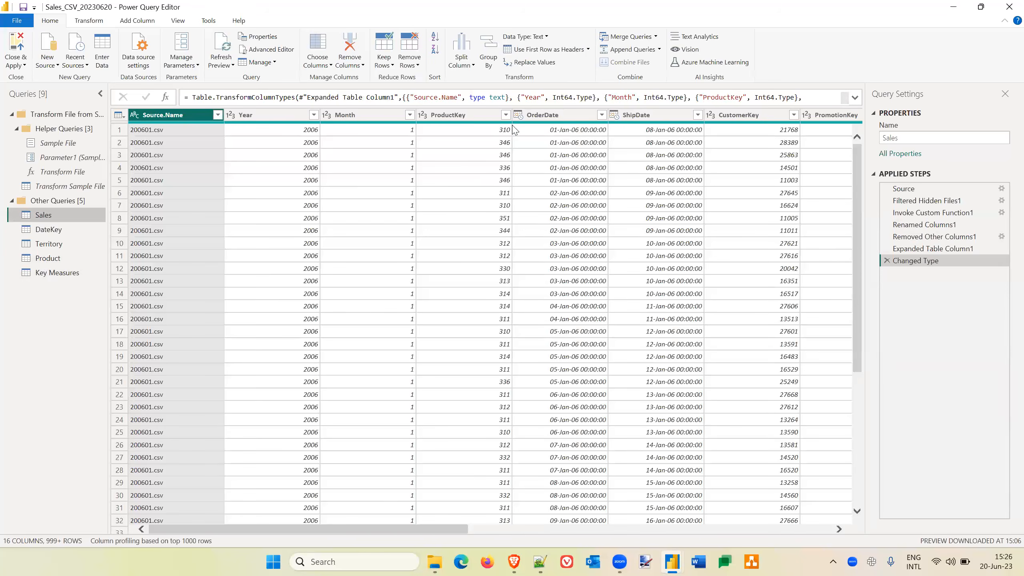
pyautogui.click(505, 117)
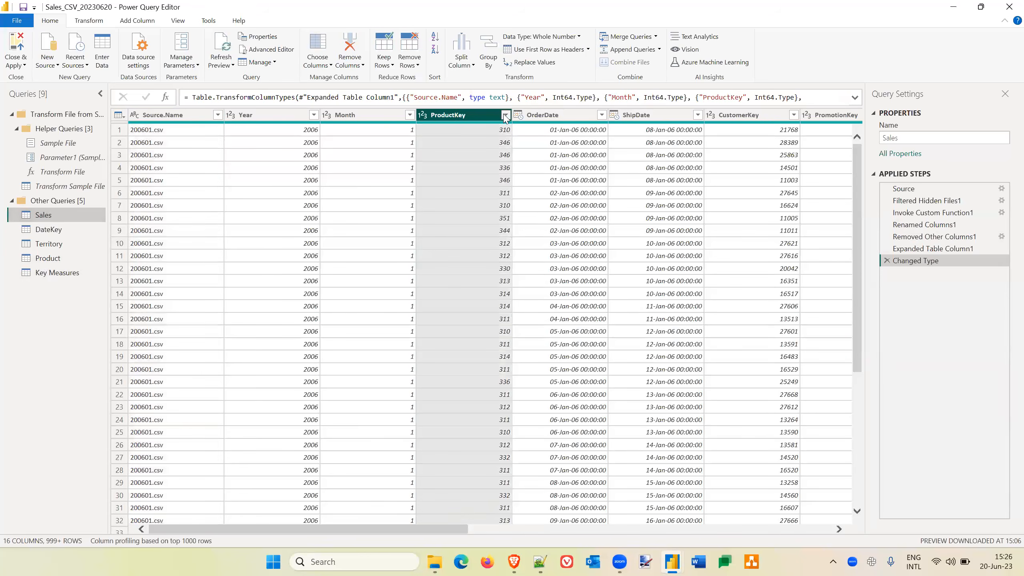
pyautogui.click(505, 116)
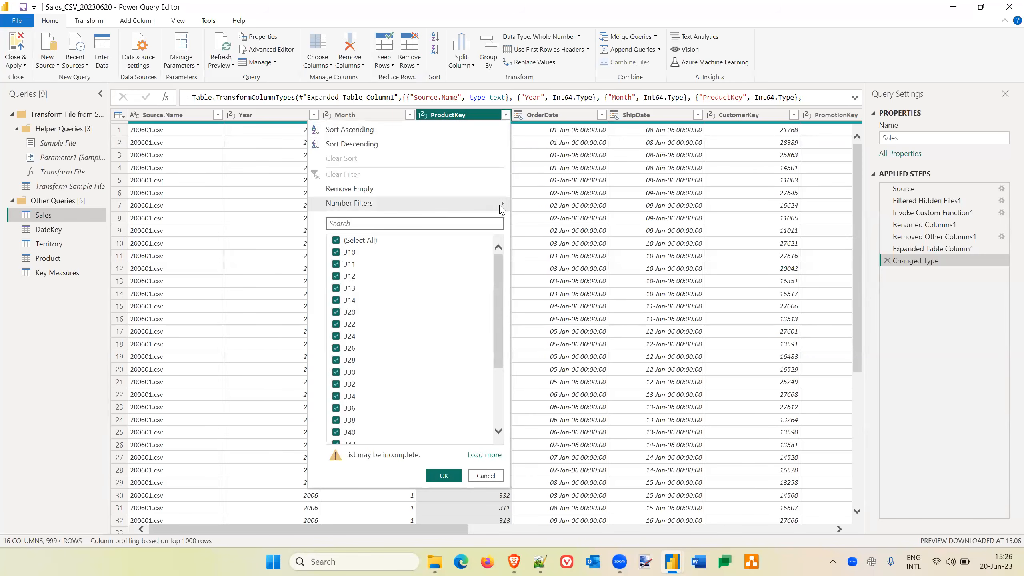
pyautogui.moveTo(502, 208)
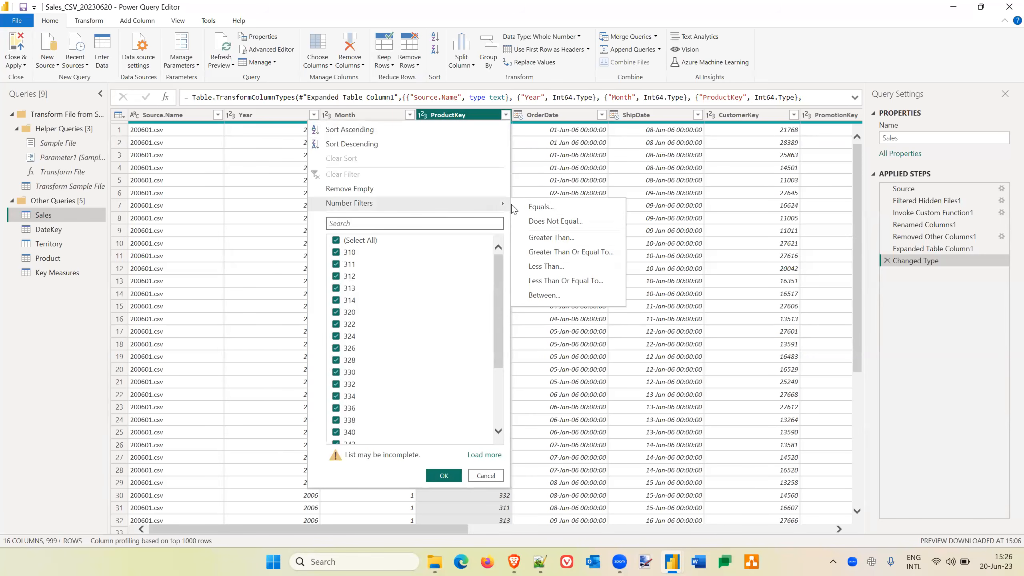
pyautogui.click(559, 268)
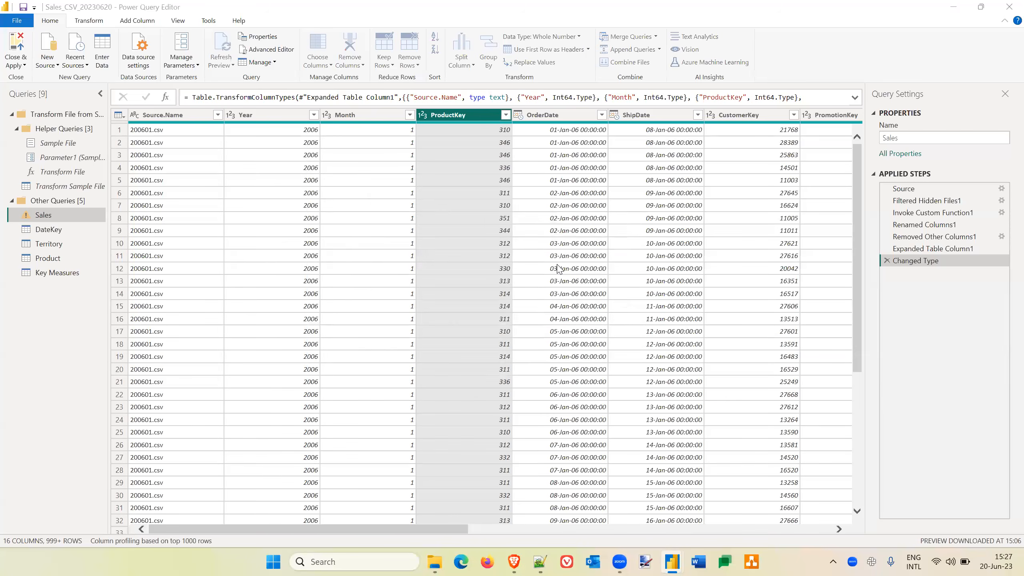
pyautogui.click(497, 279)
pyautogui.write('320')
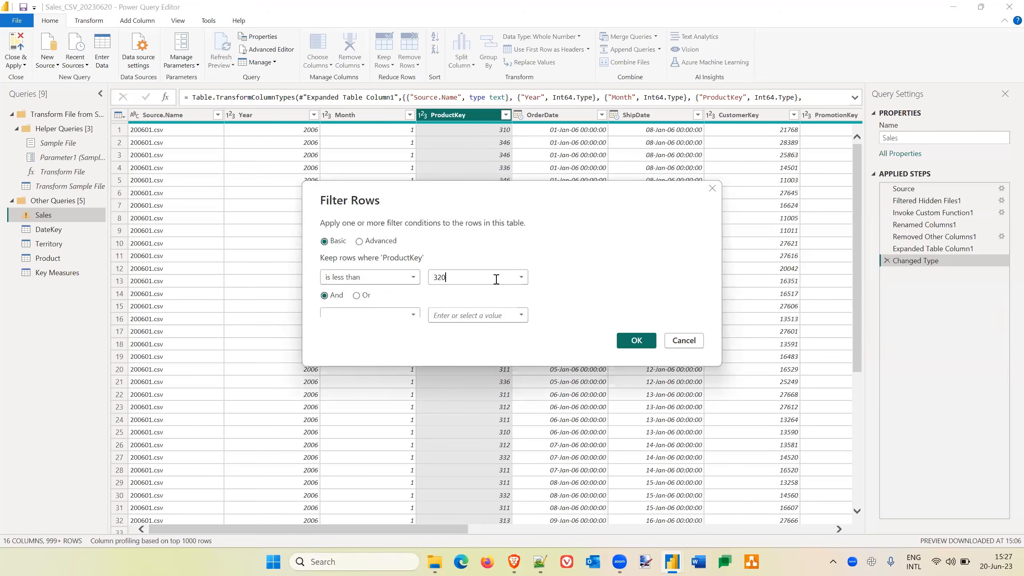
pyautogui.click(647, 346)
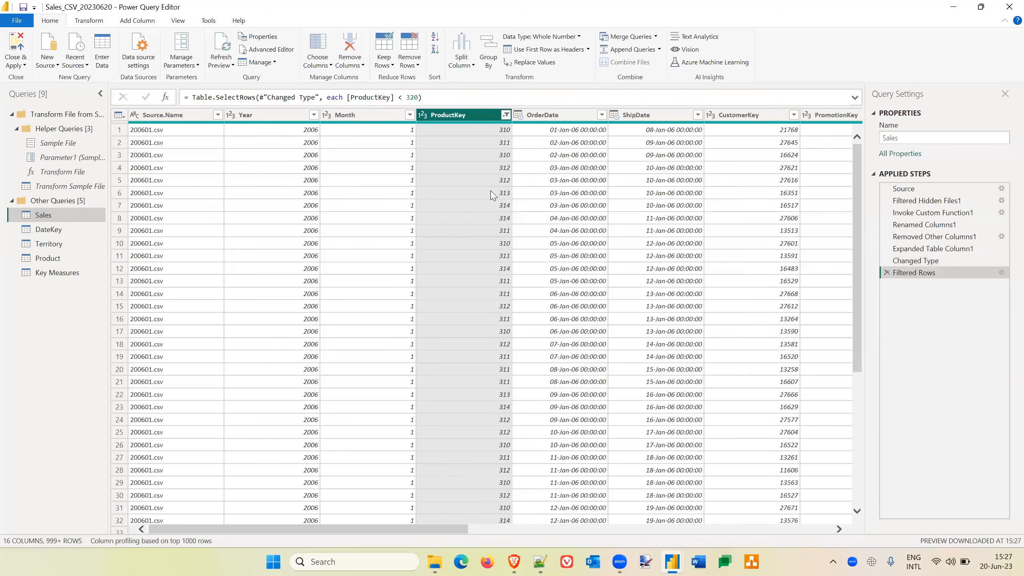
pyautogui.click(505, 116)
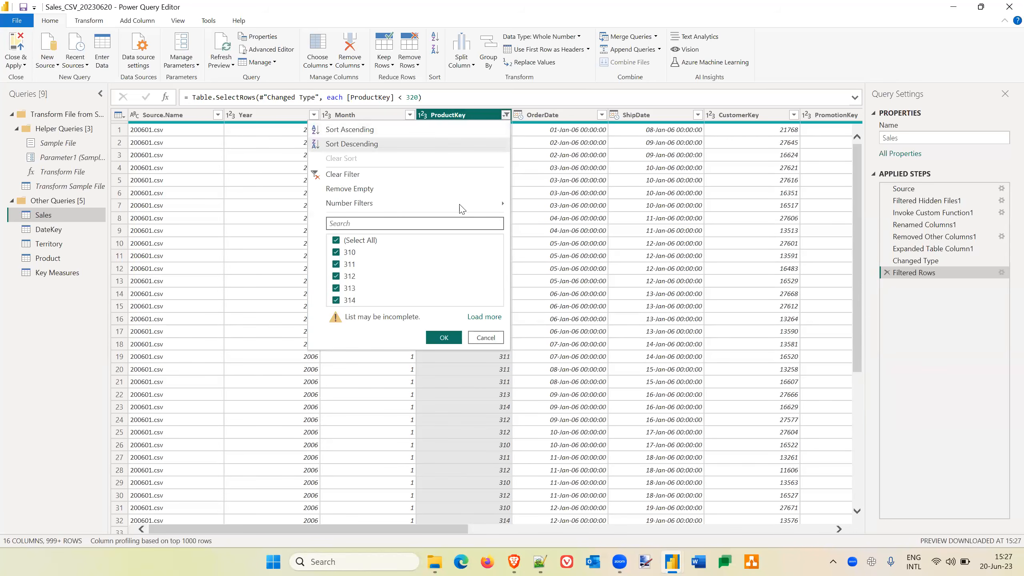
pyautogui.moveTo(491, 206)
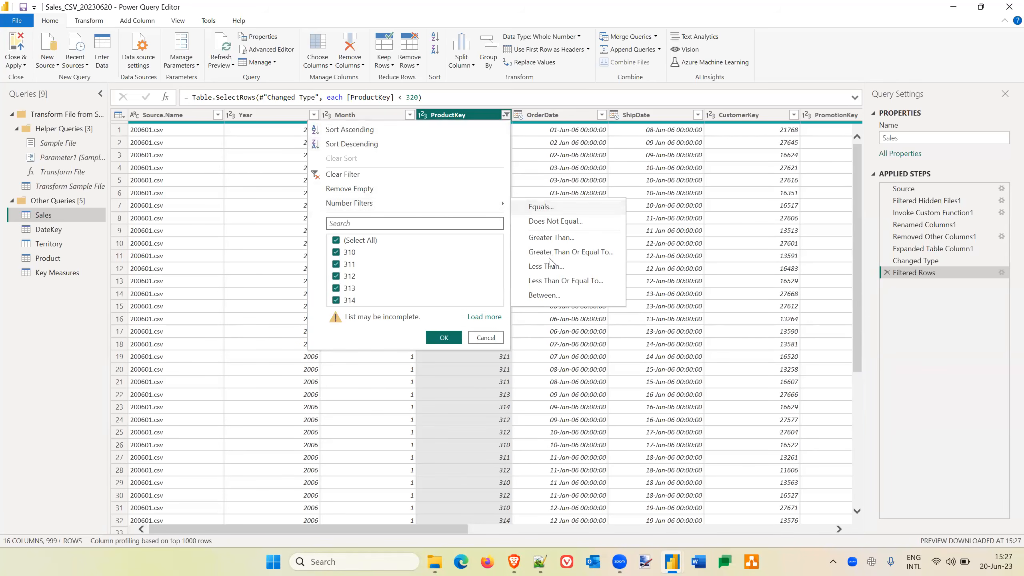
pyautogui.click(569, 252)
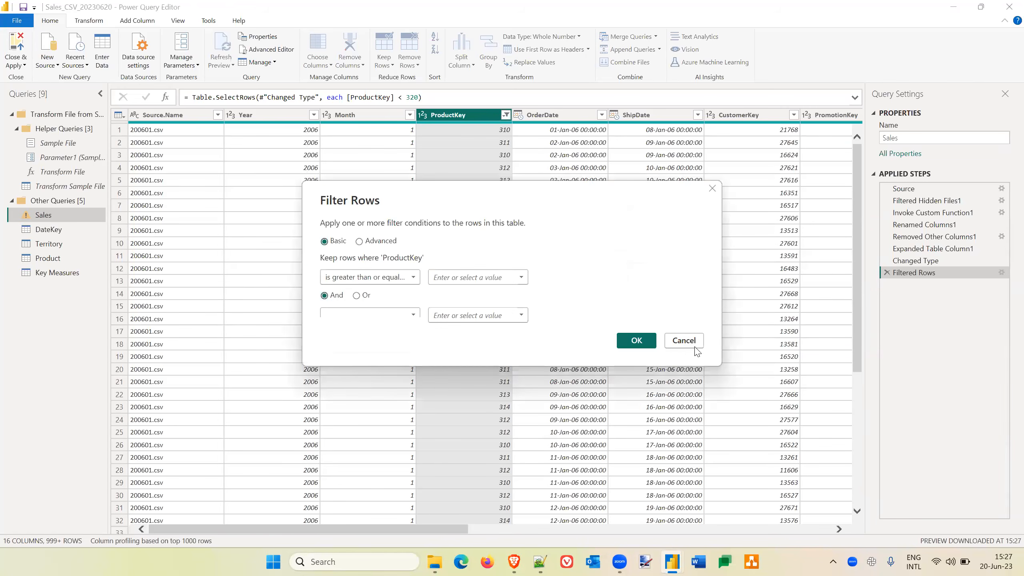
pyautogui.click(684, 340)
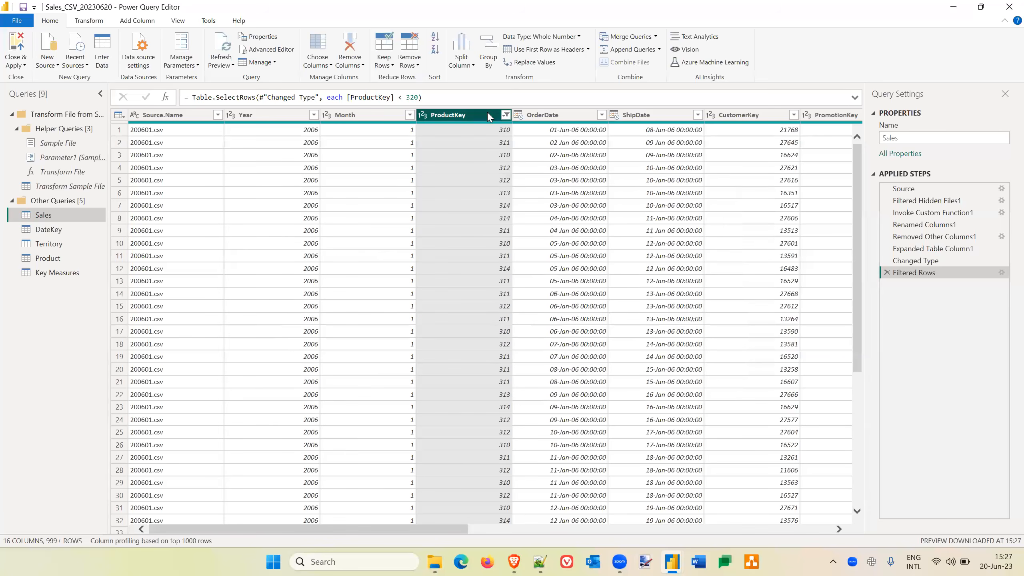
# Replace the Sales query's ProductKey filter with one keeping values greater than or equal to 320, and close the editor applying the changes.
pyautogui.click(505, 115)
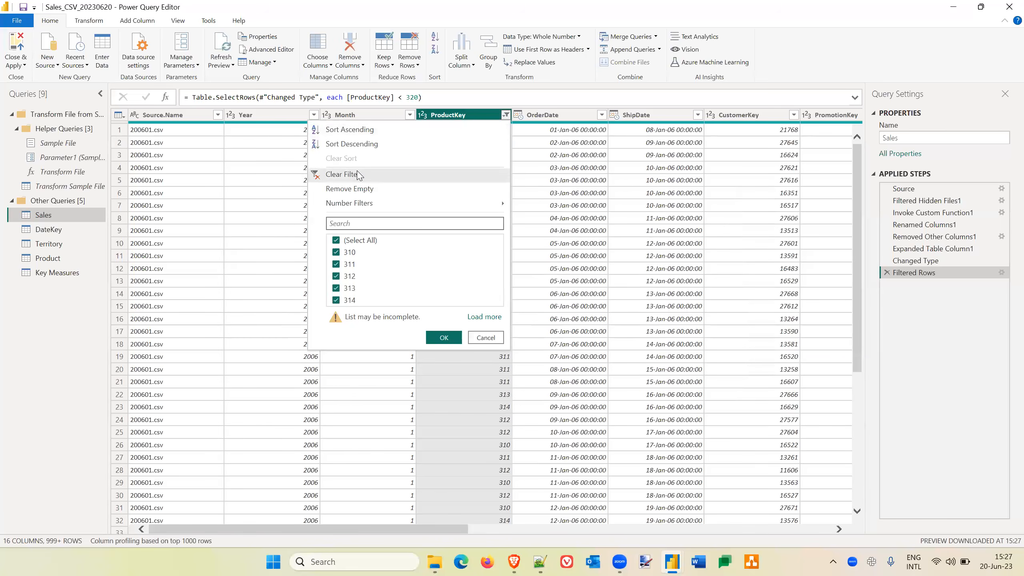
pyautogui.click(343, 174)
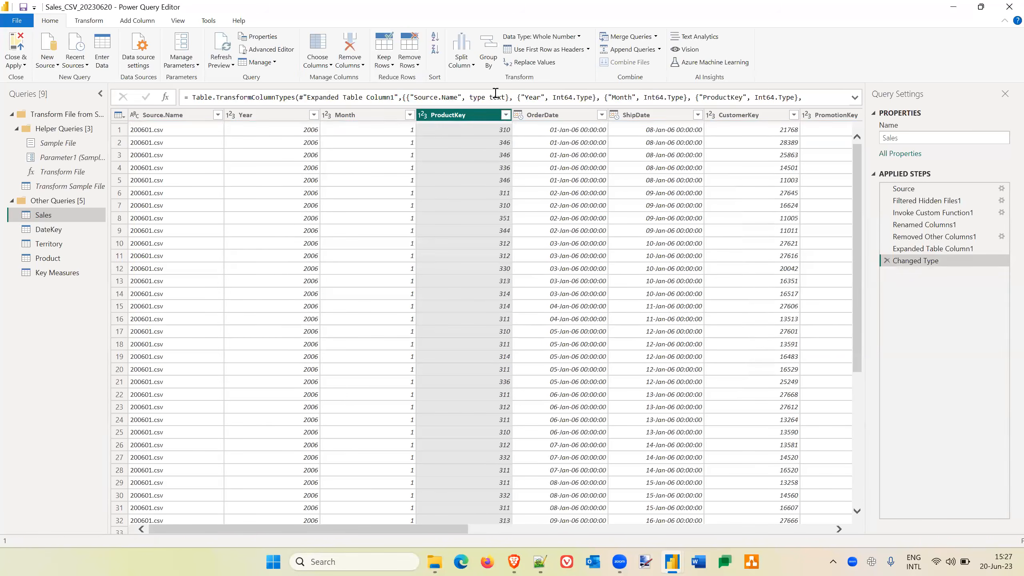
pyautogui.click(505, 115)
pyautogui.moveTo(490, 204)
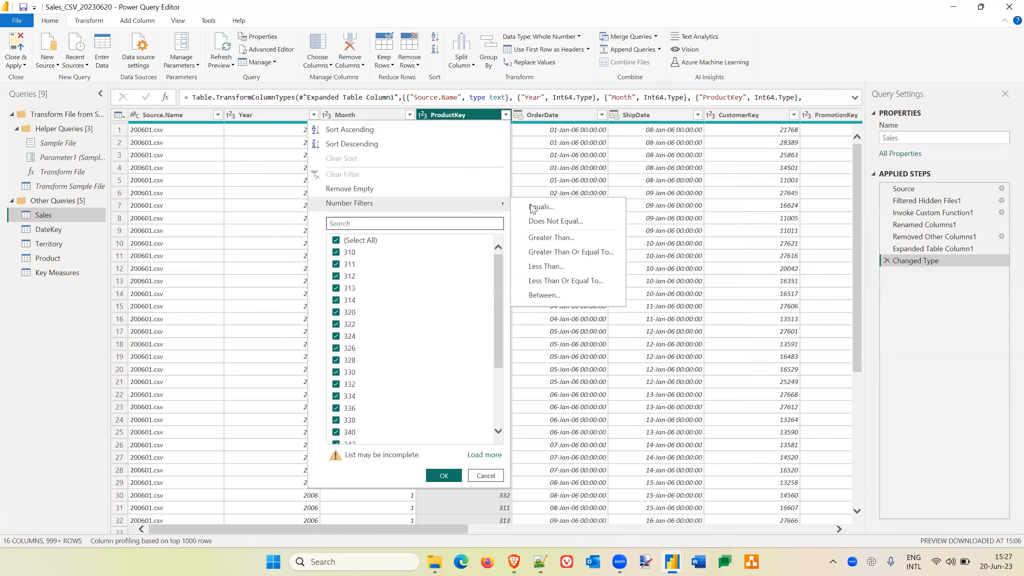
pyautogui.click(578, 252)
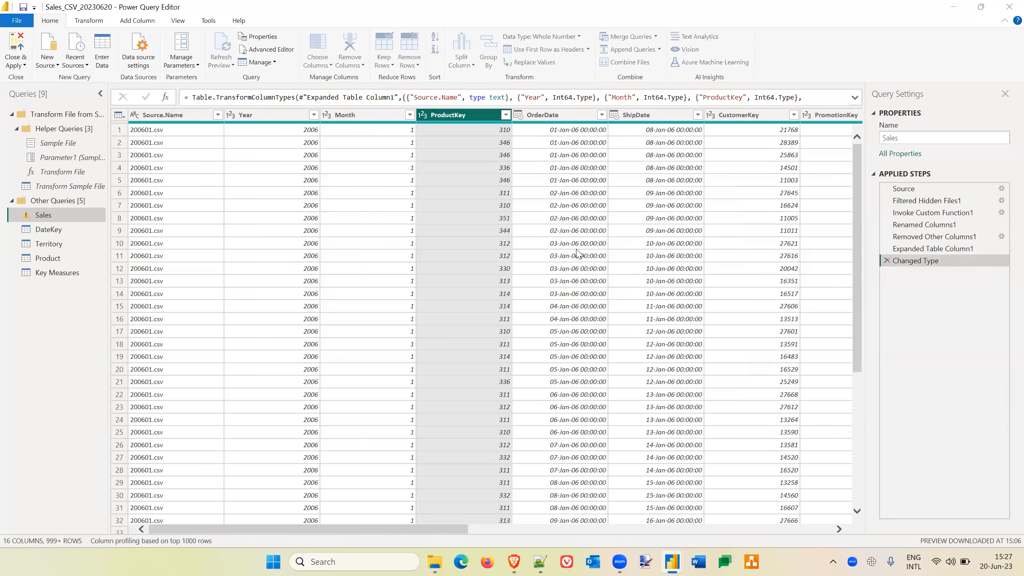
pyautogui.click(453, 274)
pyautogui.write('320')
pyautogui.click(635, 341)
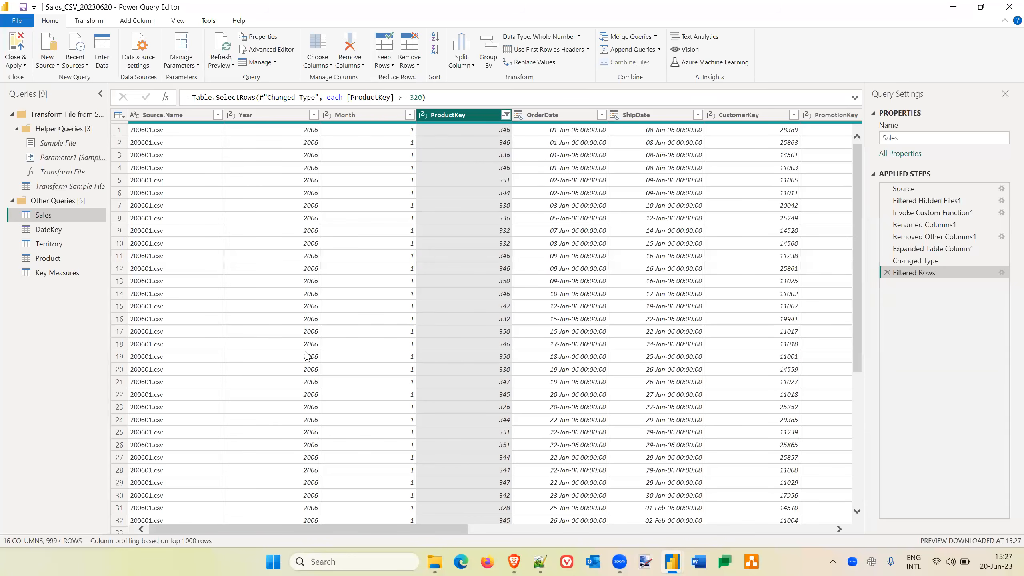
pyautogui.click(19, 44)
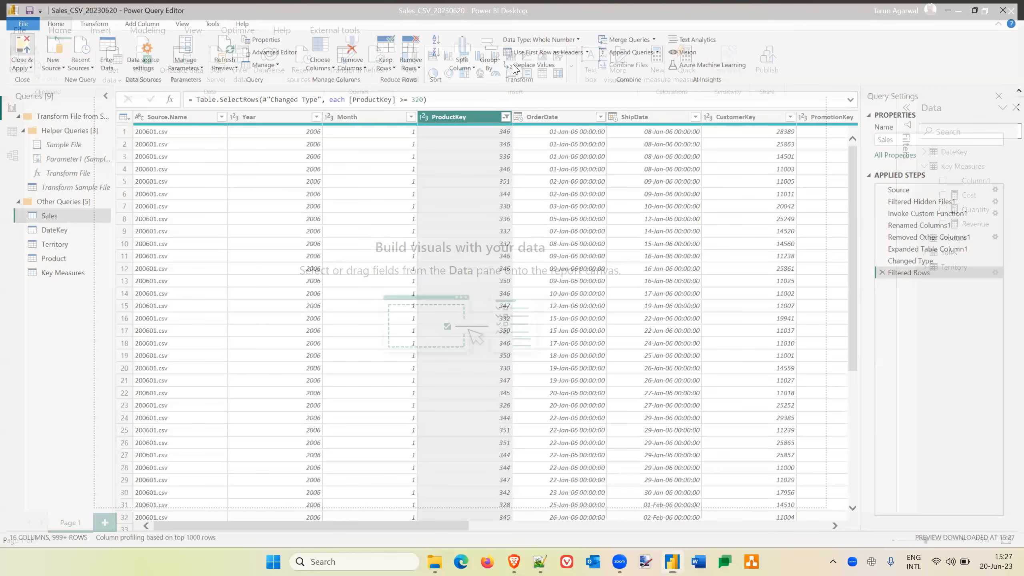
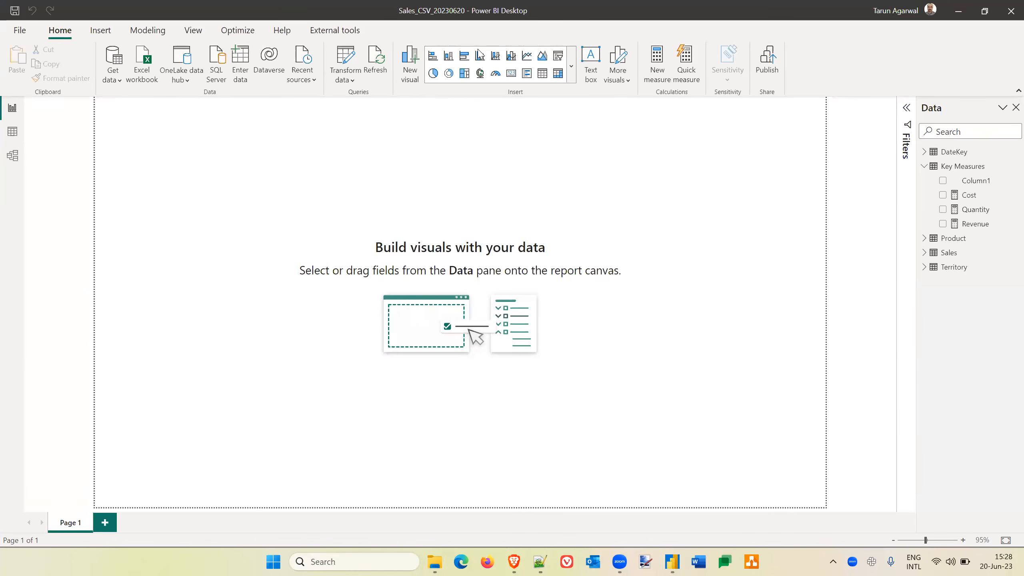
# Delete the placeholder Column1 from the Key Measures table.
pyautogui.click(196, 186)
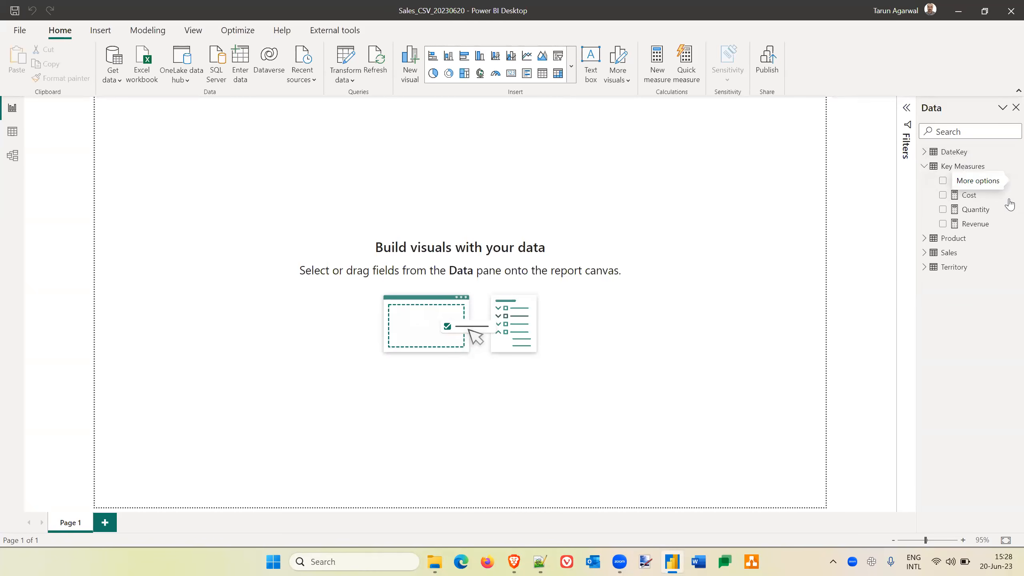
pyautogui.click(1013, 181)
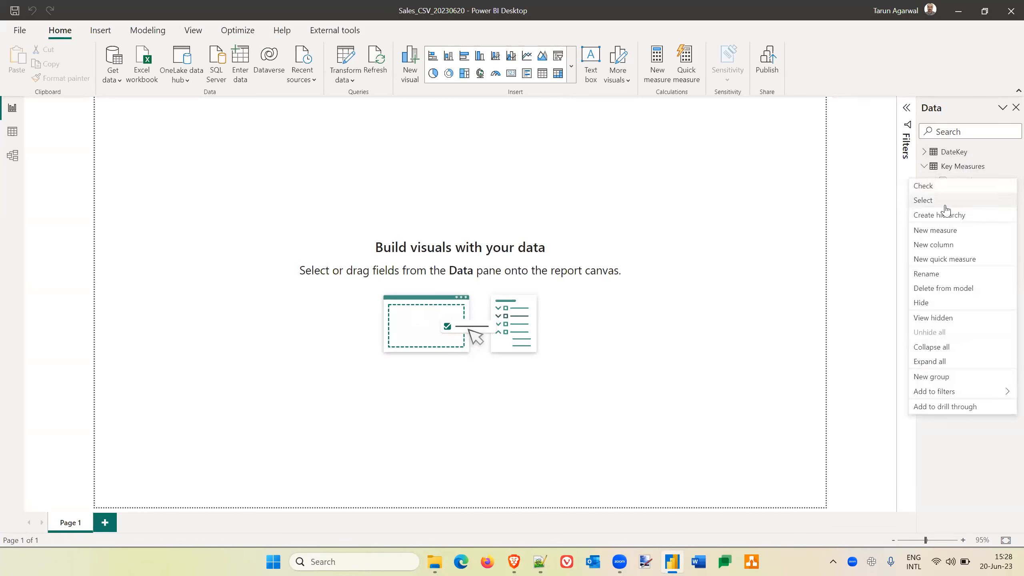
pyautogui.click(940, 289)
pyautogui.click(581, 303)
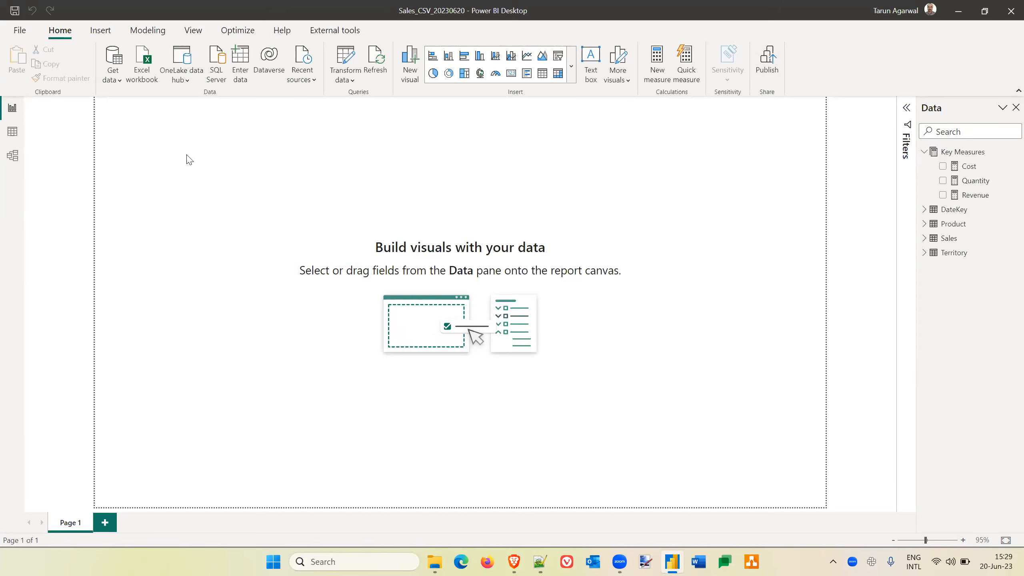
pyautogui.click(118, 81)
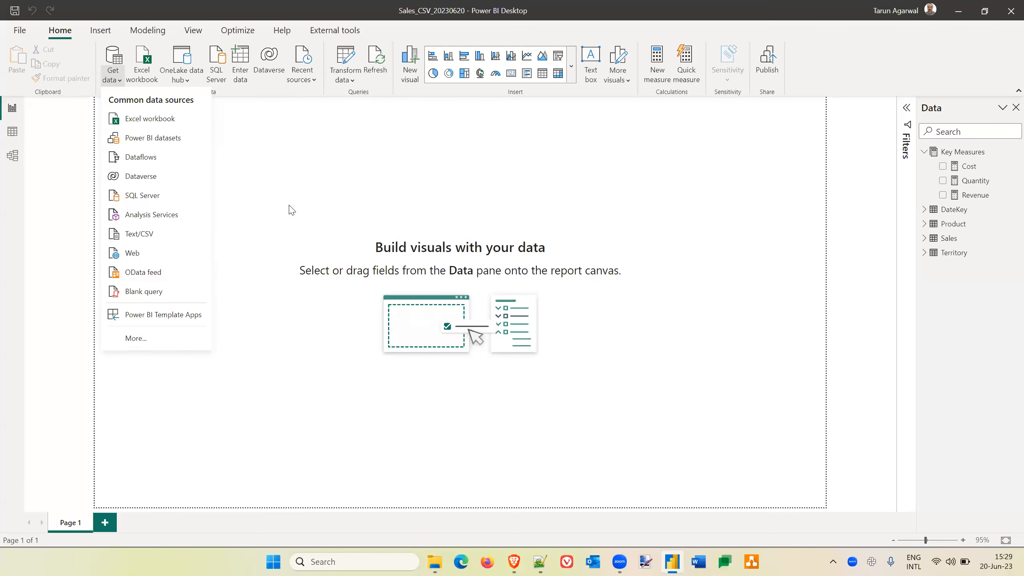
pyautogui.click(115, 76)
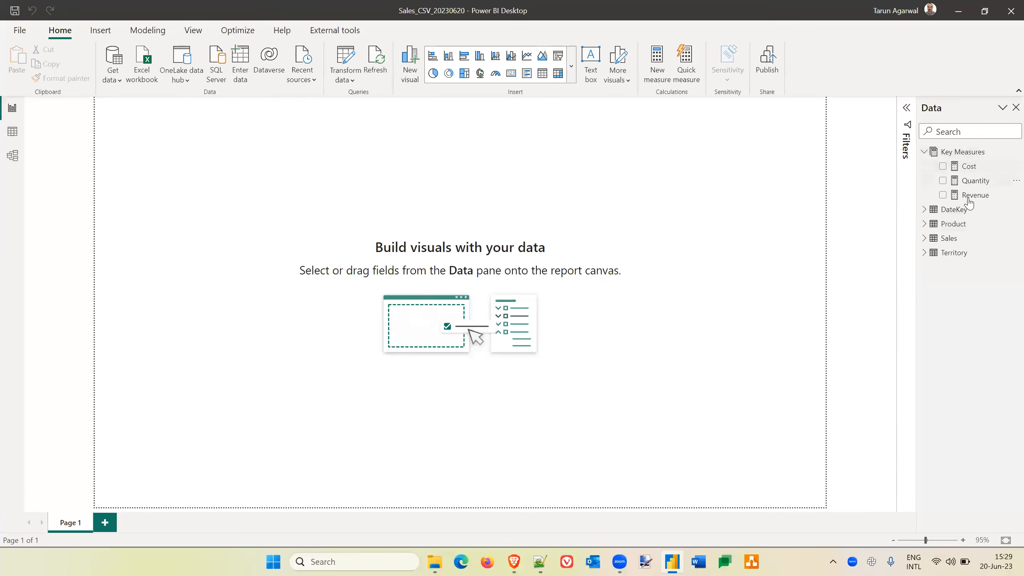
# Create a visual near the upper-left corner of the report page from the DateKey table's Year field.
pyautogui.click(925, 211)
pyautogui.scroll(-3, 972, 417)
pyautogui.scroll(-1, 972, 417)
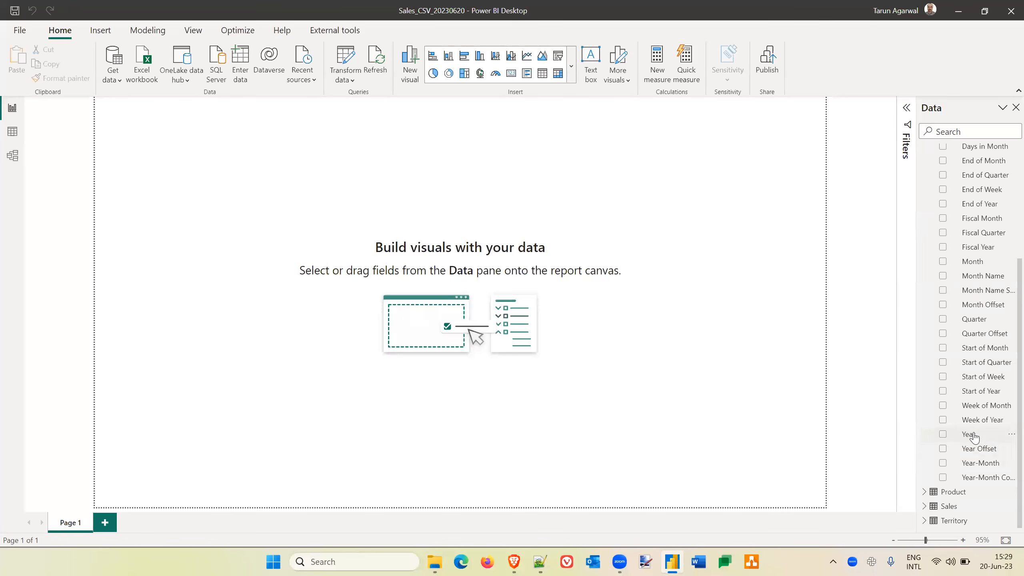
pyautogui.moveTo(974, 436); pyautogui.dragTo(214, 151)
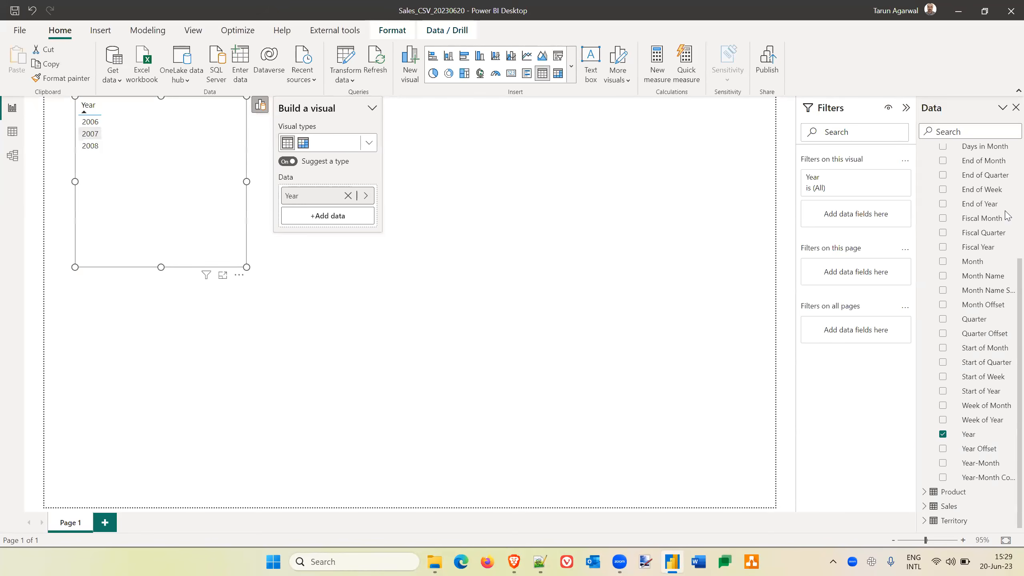
# Add the Cost and Revenue measures from Key Measures to the Year visual.
pyautogui.scroll(5, 970, 236)
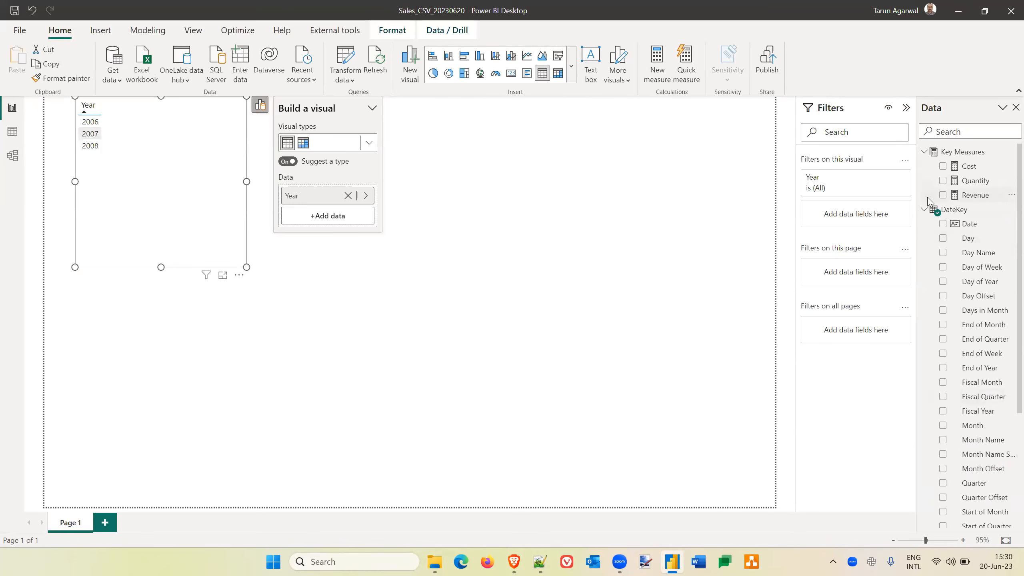
pyautogui.click(924, 210)
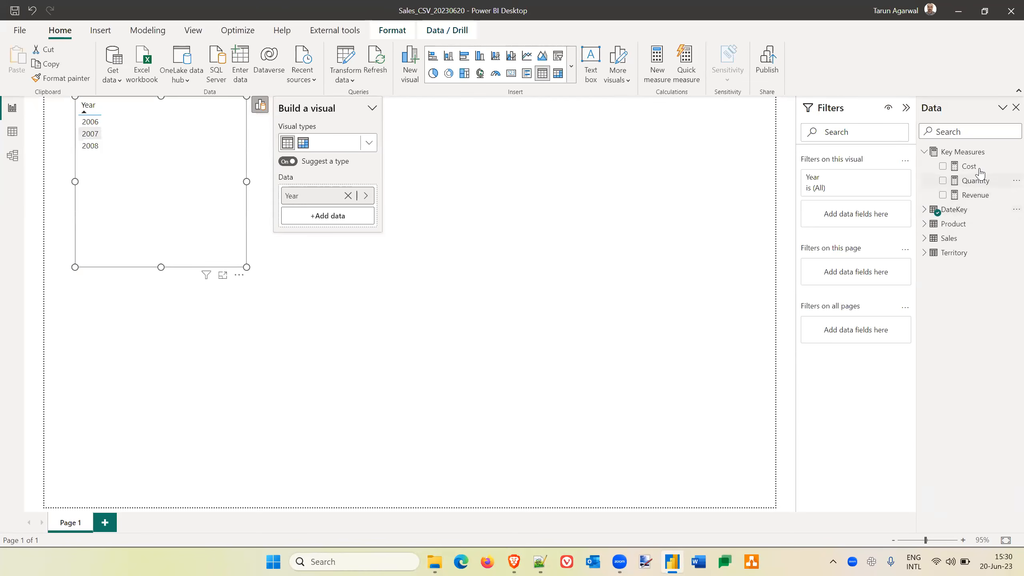
pyautogui.moveTo(978, 168); pyautogui.dragTo(188, 126)
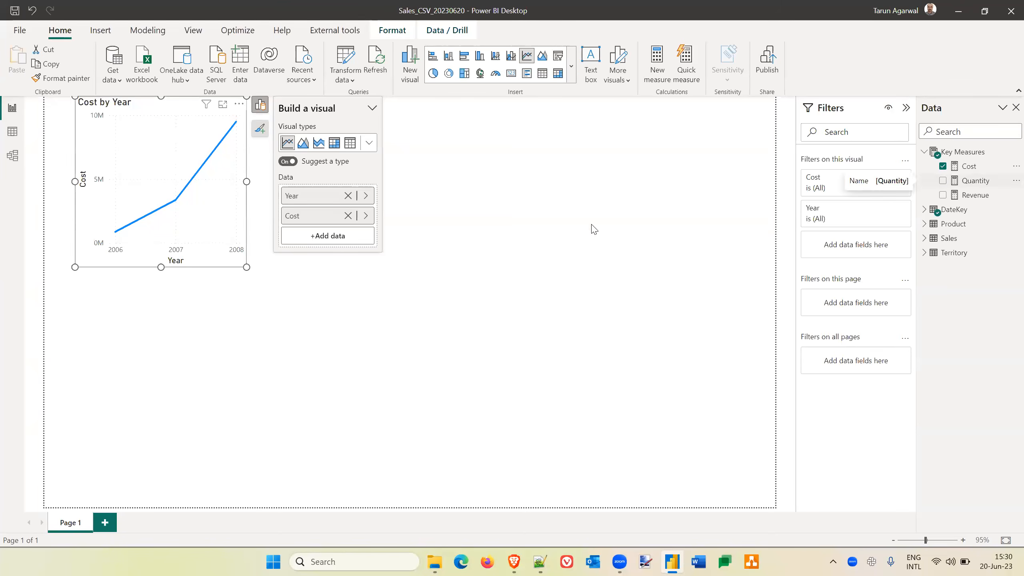
pyautogui.click(336, 240)
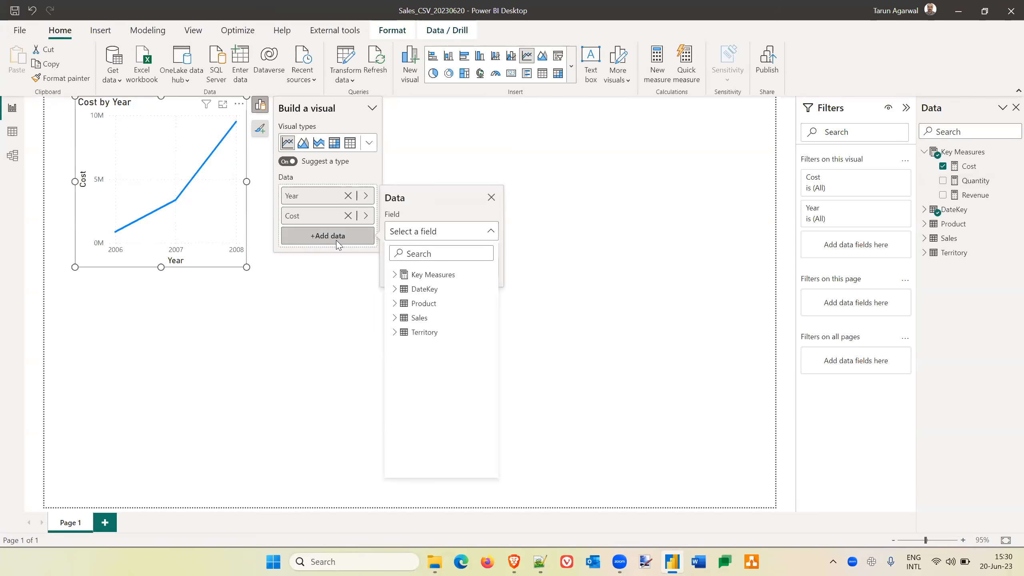
pyautogui.click(396, 275)
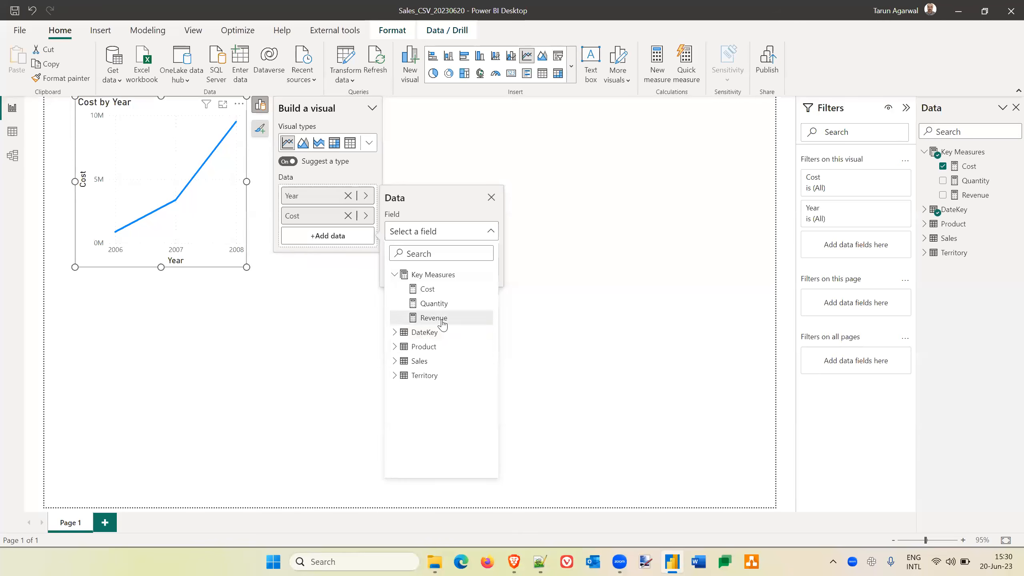
pyautogui.click(442, 318)
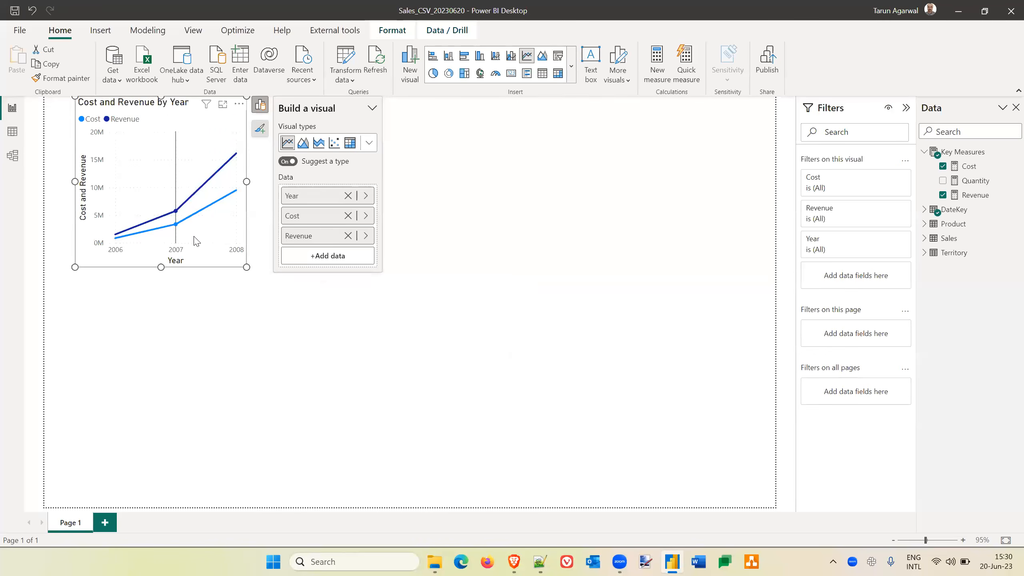
pyautogui.moveTo(187, 226)
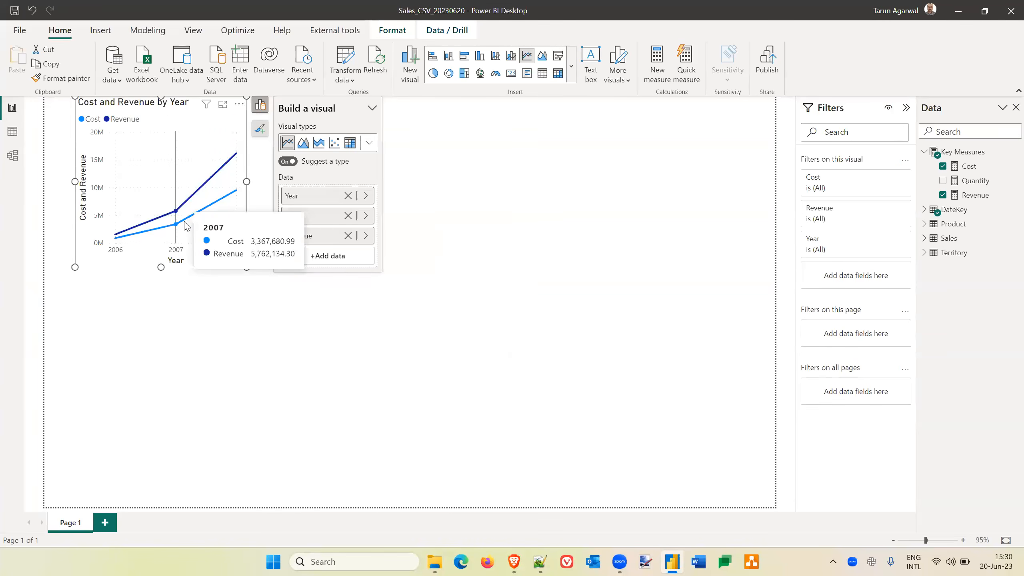
pyautogui.moveTo(228, 198)
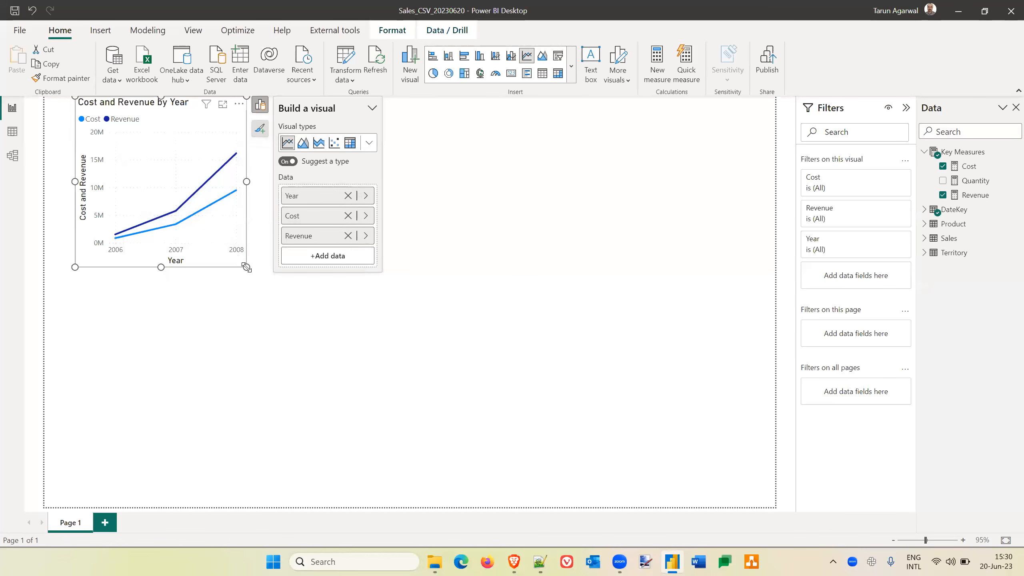
# Widen the Cost and Revenue by Year line chart on the report page.
pyautogui.moveTo(247, 268); pyautogui.dragTo(301, 266)
pyautogui.click(523, 247)
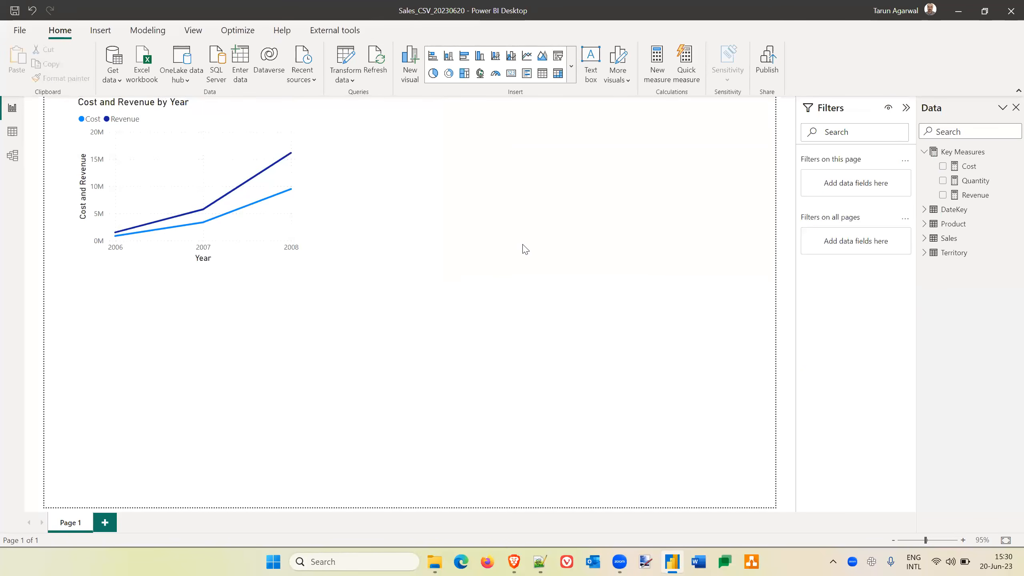
pyautogui.click(233, 122)
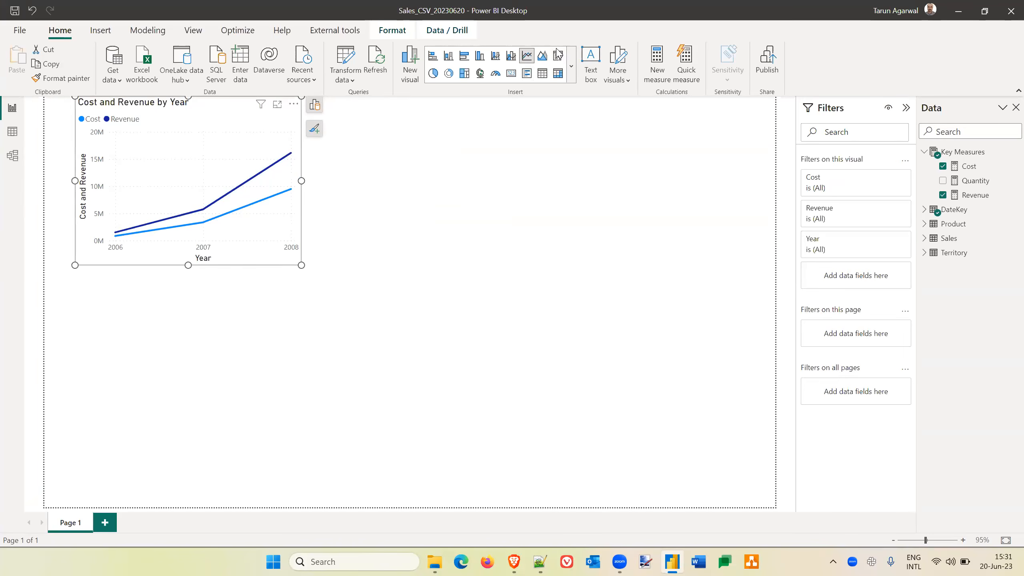
pyautogui.click(466, 184)
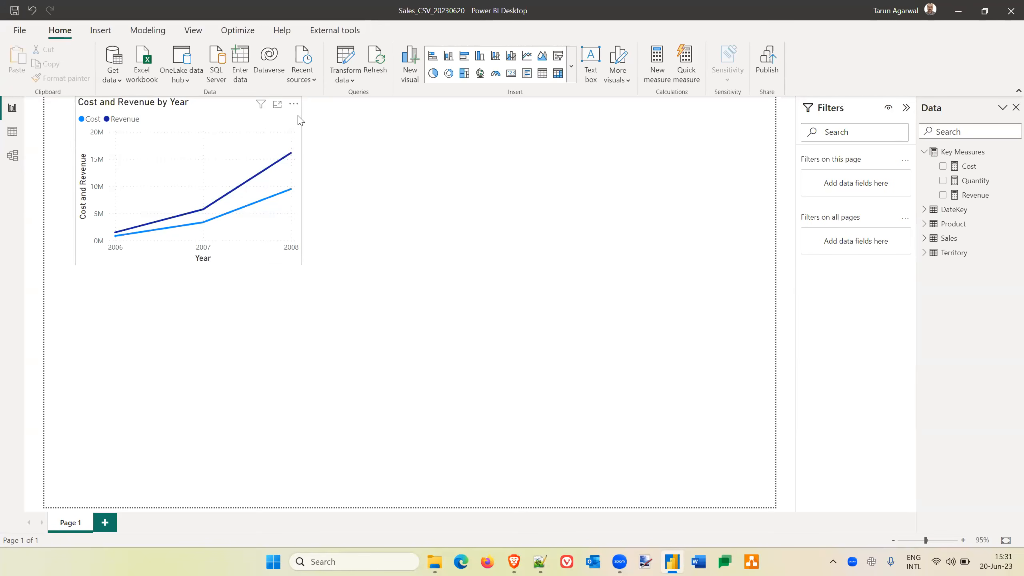
# Add the Product table's Sub-category field to the Cost and Revenue chart and set the visual type to Line chart.
pyautogui.click(241, 149)
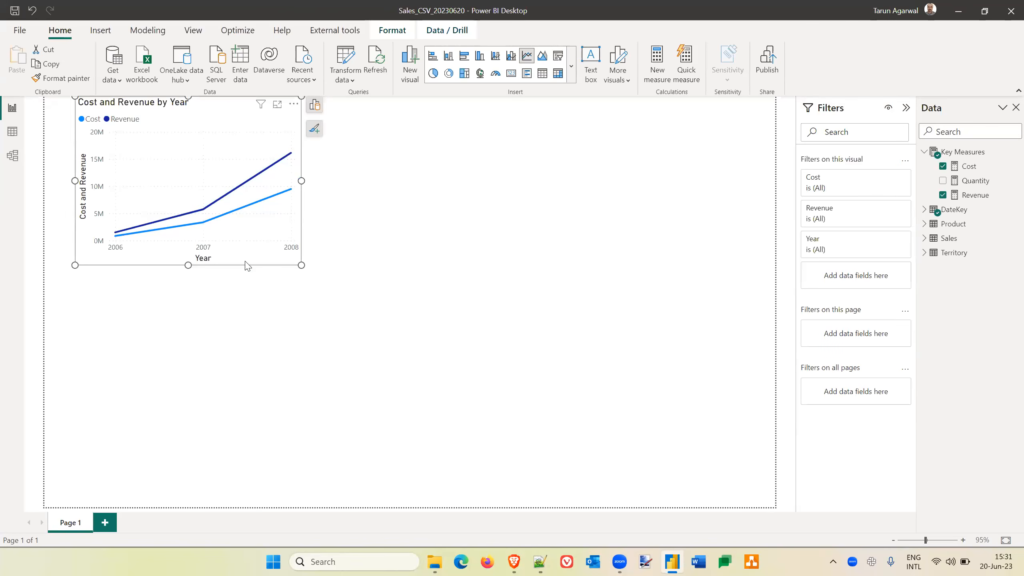
pyautogui.click(316, 106)
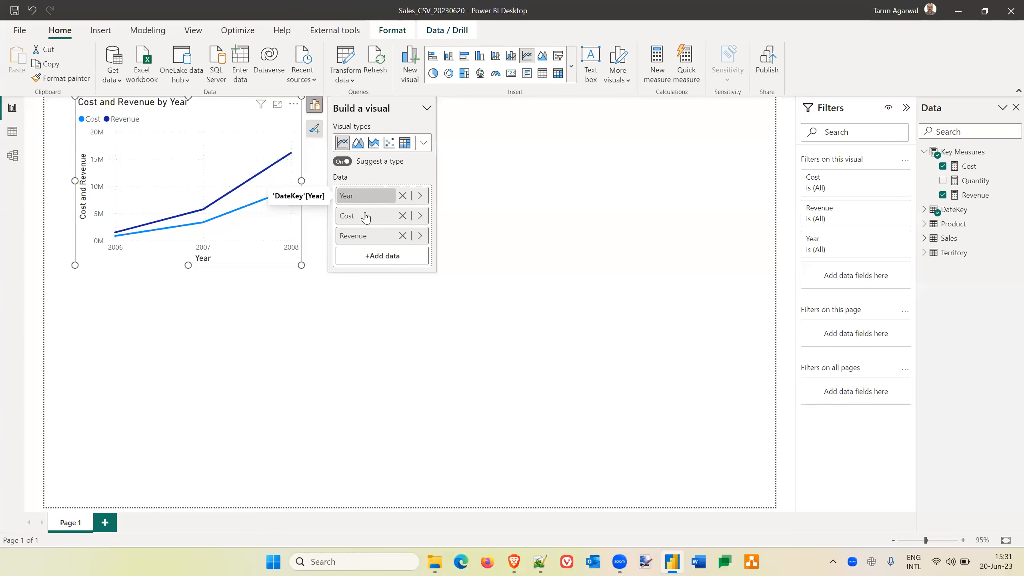
pyautogui.click(381, 259)
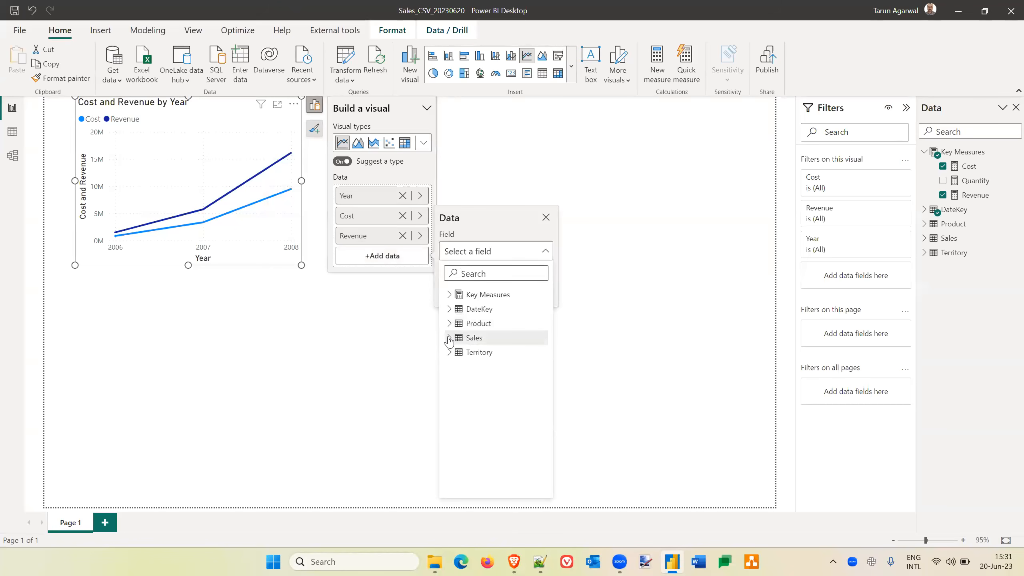
pyautogui.click(449, 323)
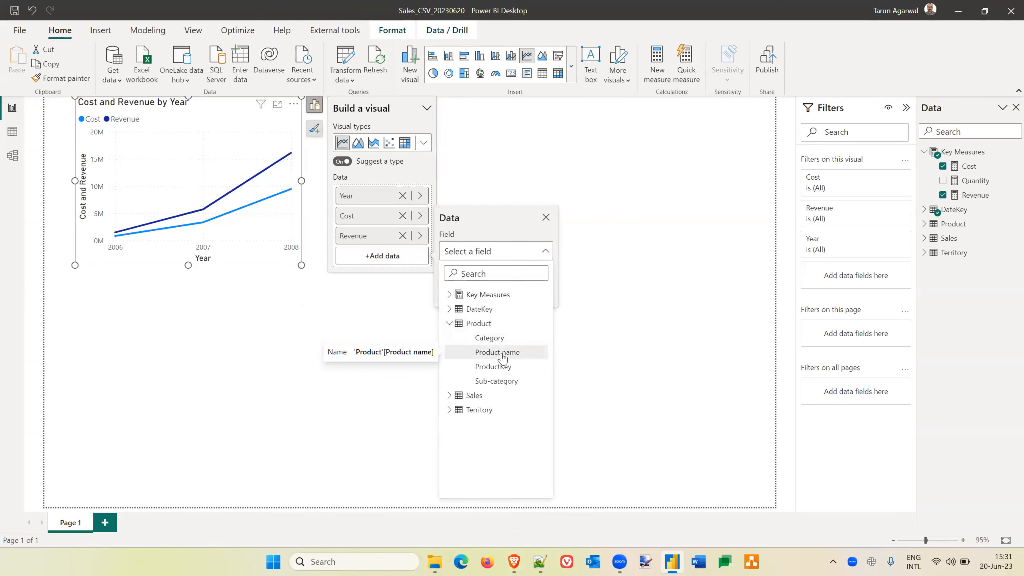
pyautogui.click(499, 384)
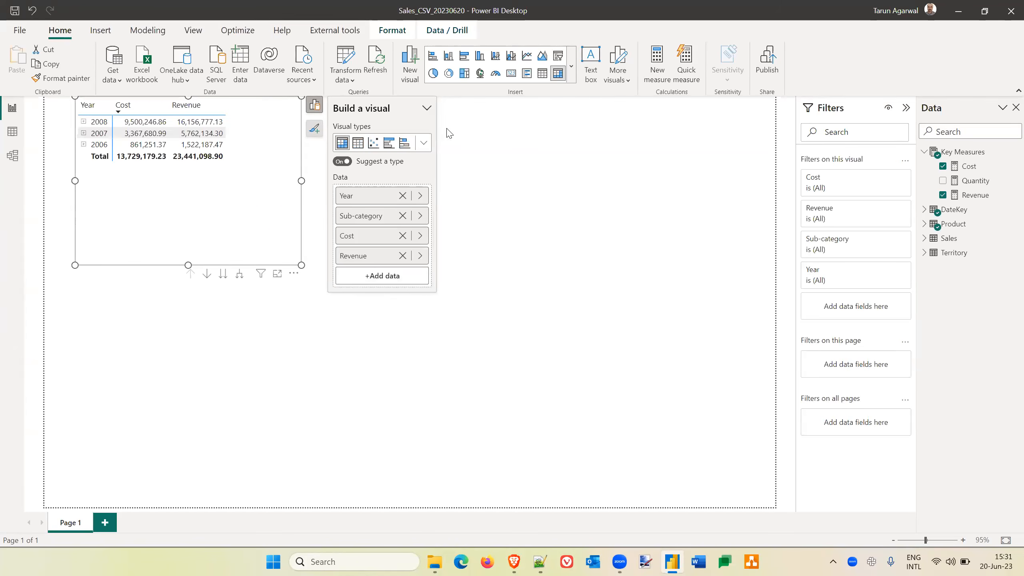
pyautogui.click(423, 143)
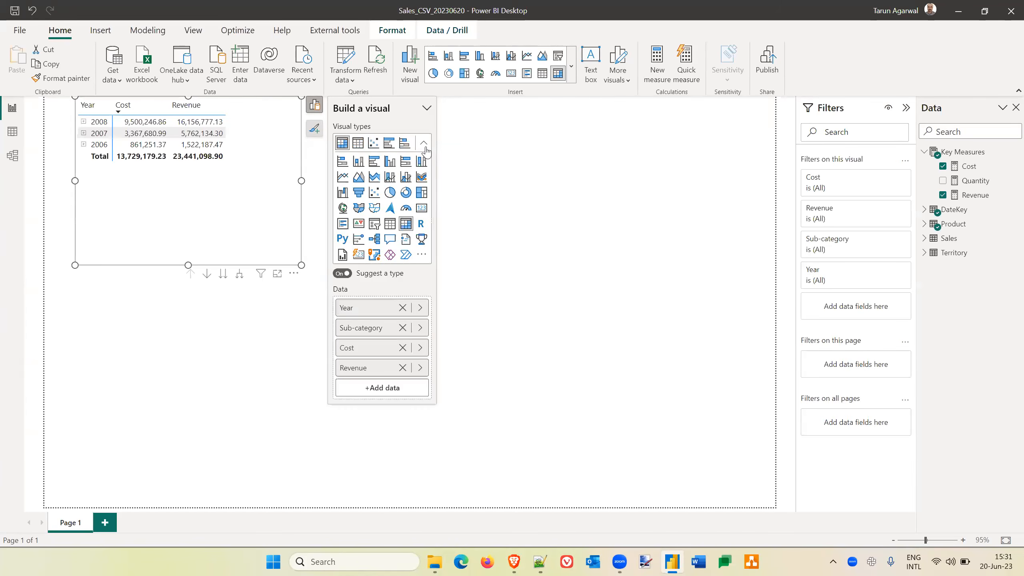
pyautogui.click(343, 178)
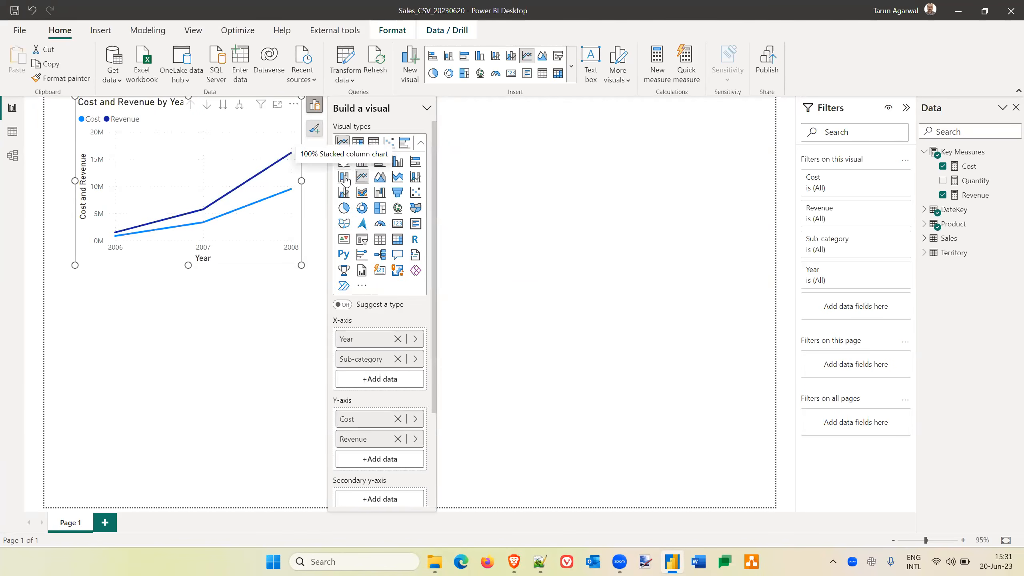
# Try to use the Product table's Sub-category field as the line chart's legend.
pyautogui.scroll(-3, 379, 398)
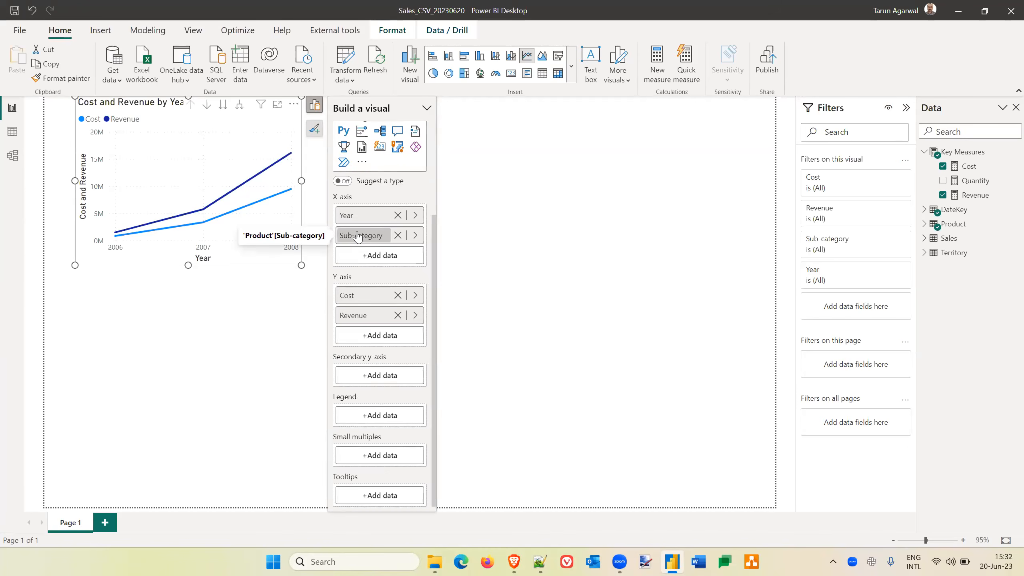
pyautogui.moveTo(357, 237); pyautogui.dragTo(367, 418)
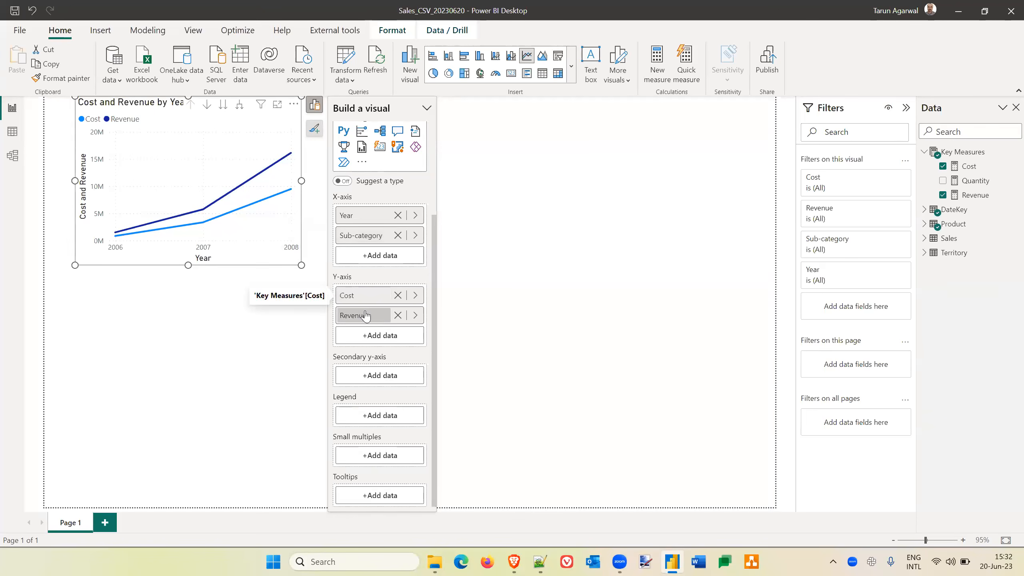
pyautogui.moveTo(365, 242); pyautogui.dragTo(372, 423)
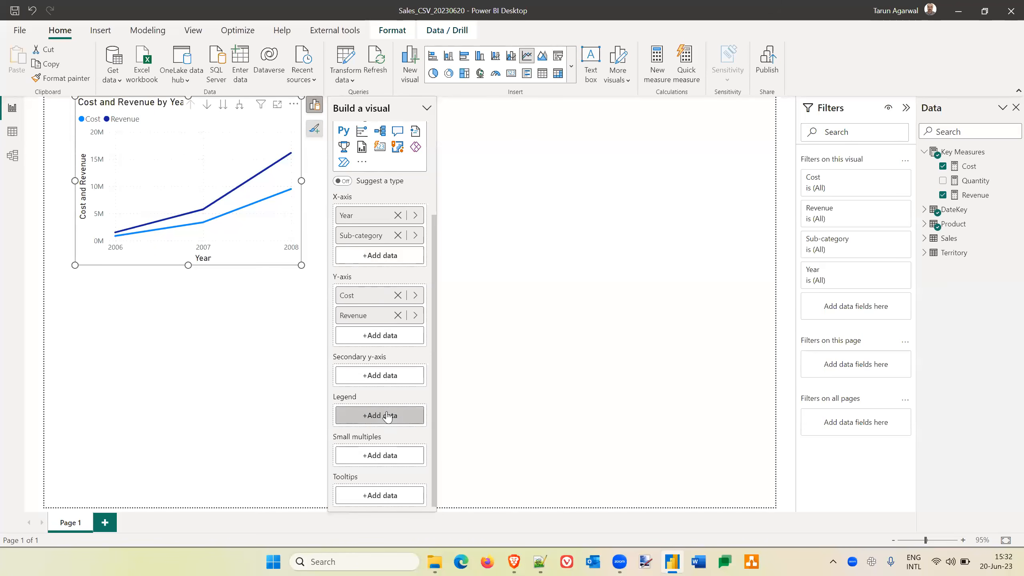
pyautogui.click(388, 416)
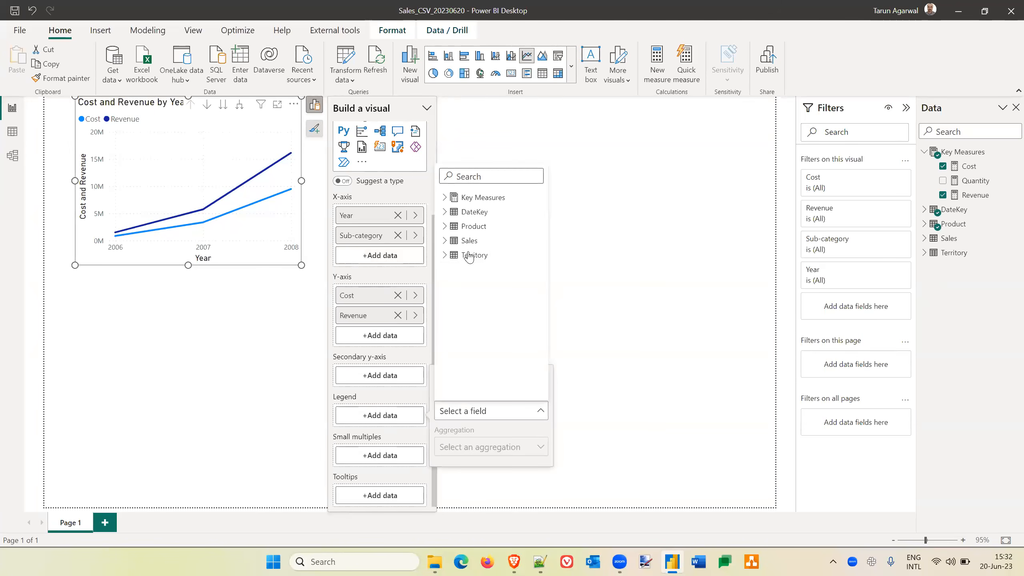
pyautogui.click(445, 227)
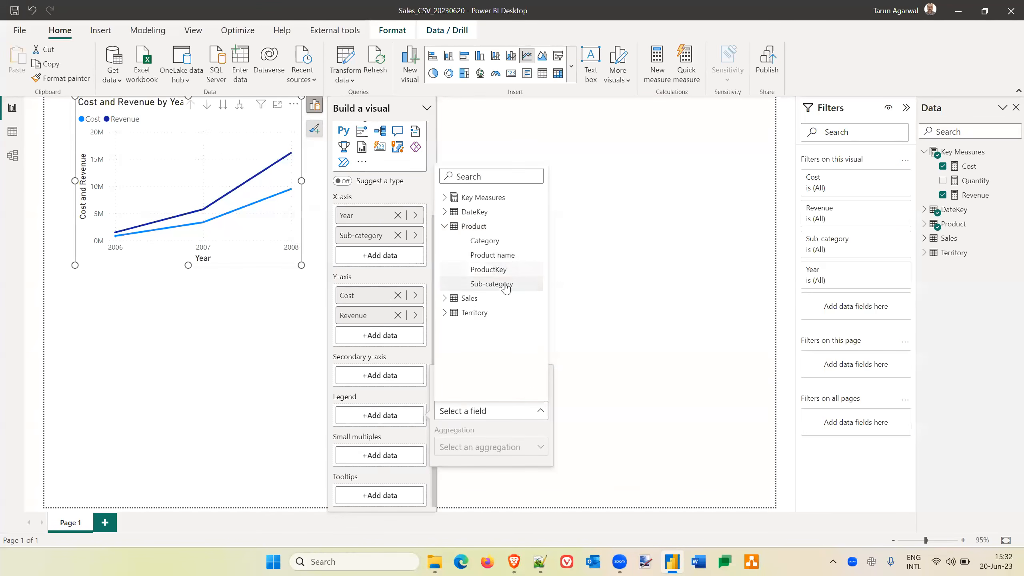
pyautogui.click(501, 284)
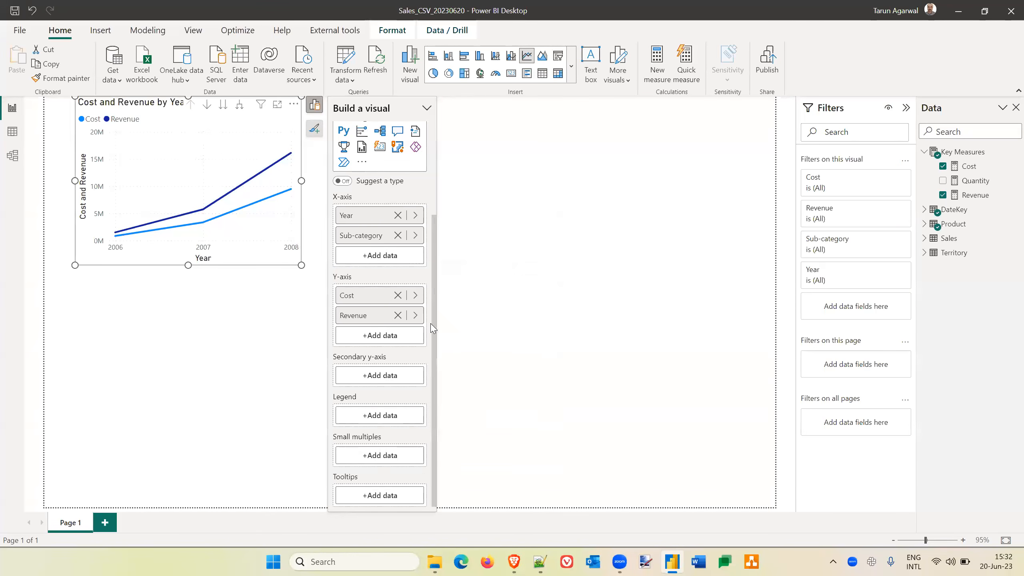
# Replace Year on the line chart's X-axis with the Product table's Category field, placed below Sub-category.
pyautogui.click(398, 216)
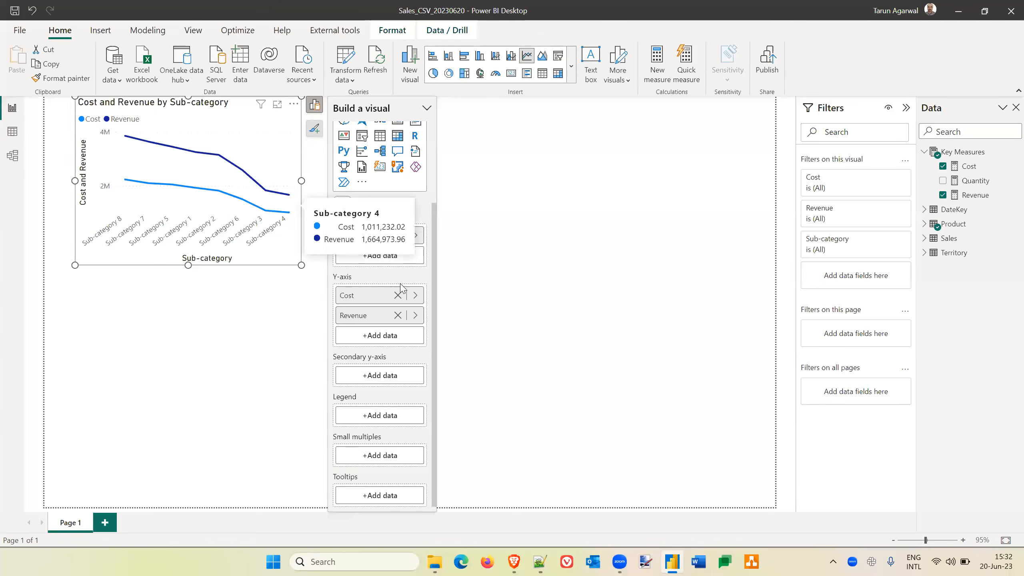
pyautogui.click(396, 258)
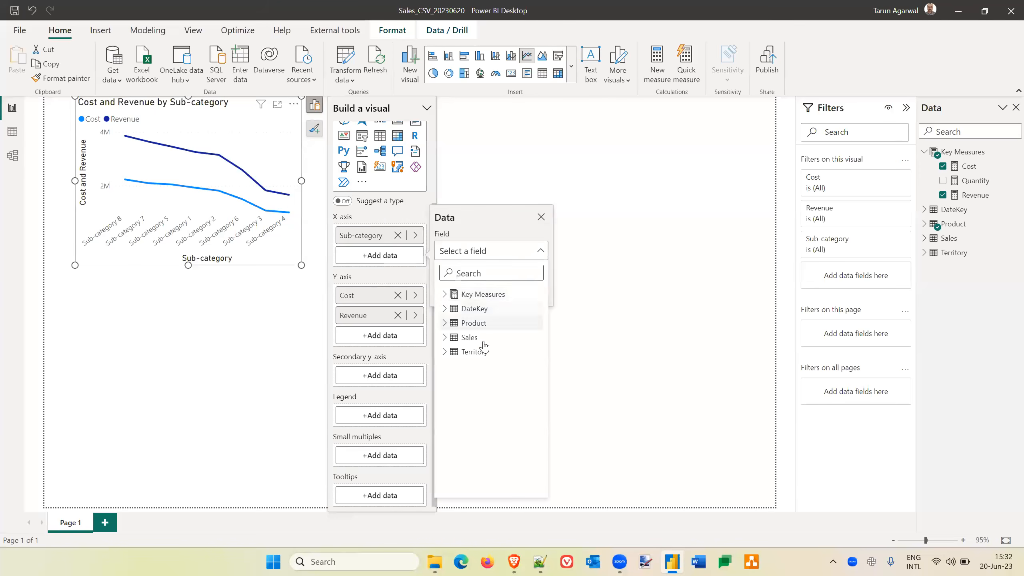
pyautogui.click(447, 323)
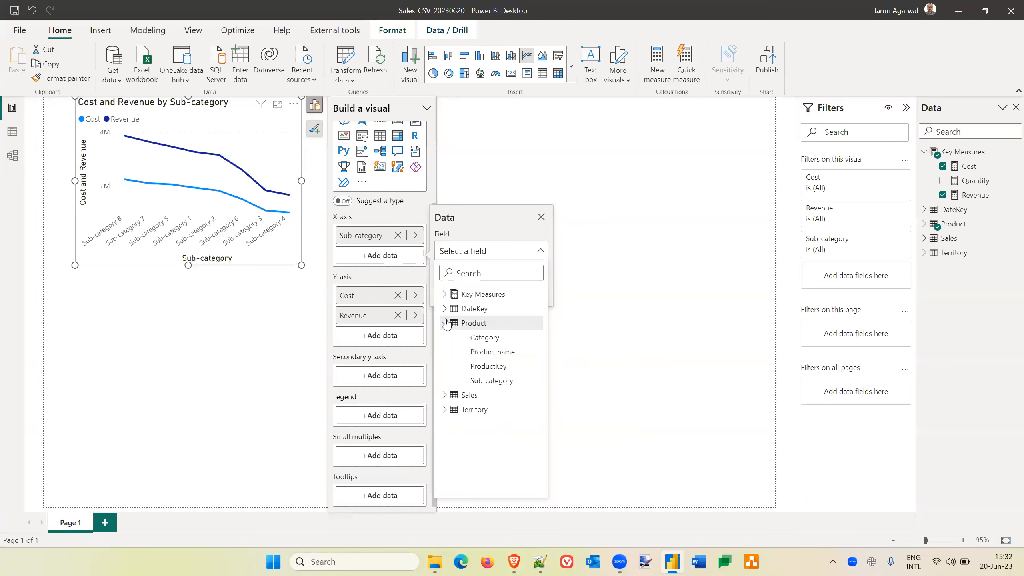
pyautogui.click(488, 340)
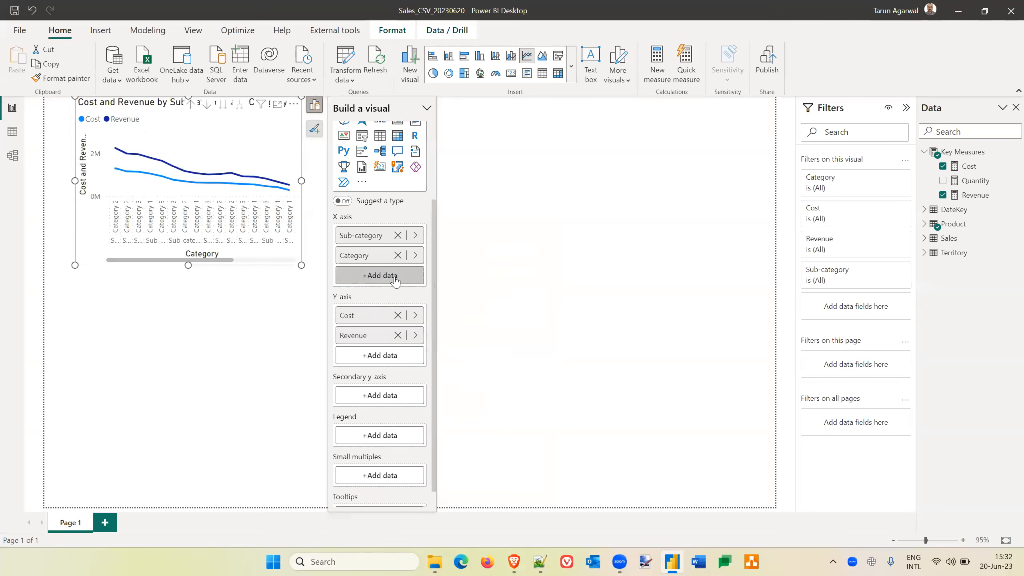
# Add the Product table's Product name field to the line chart's X-axis and place Category above Sub-category.
pyautogui.click(396, 278)
pyautogui.click(446, 344)
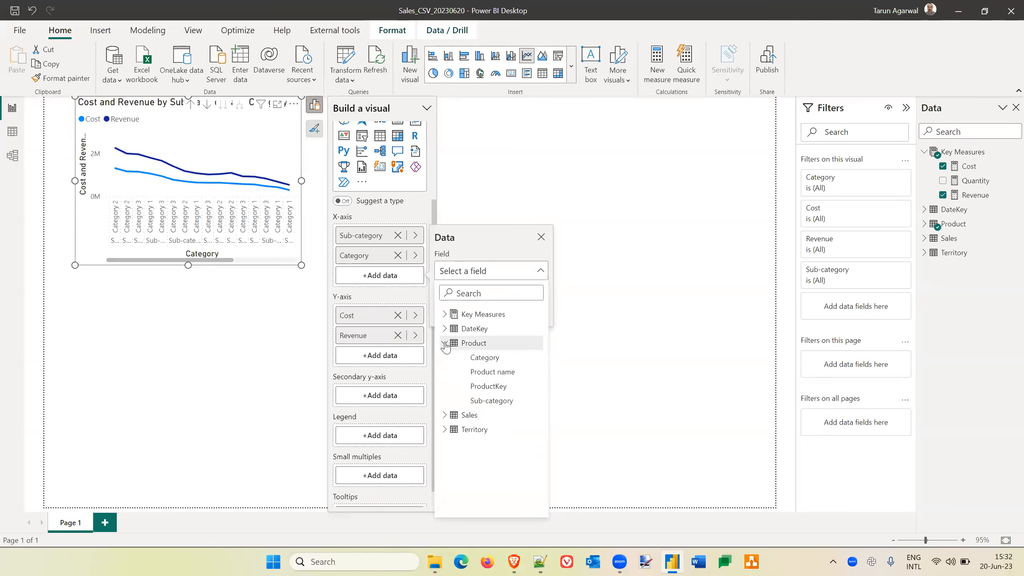
pyautogui.click(498, 374)
pyautogui.moveTo(367, 256); pyautogui.dragTo(368, 228)
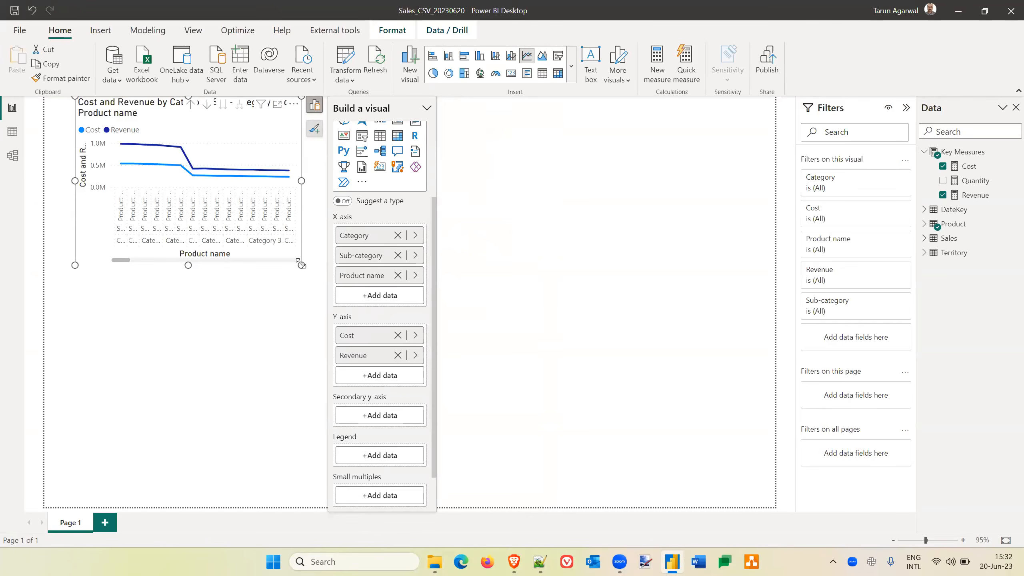
# Enlarge the line chart on the report page and drill it up to the Category level.
pyautogui.moveTo(463, 360); pyautogui.dragTo(515, 465)
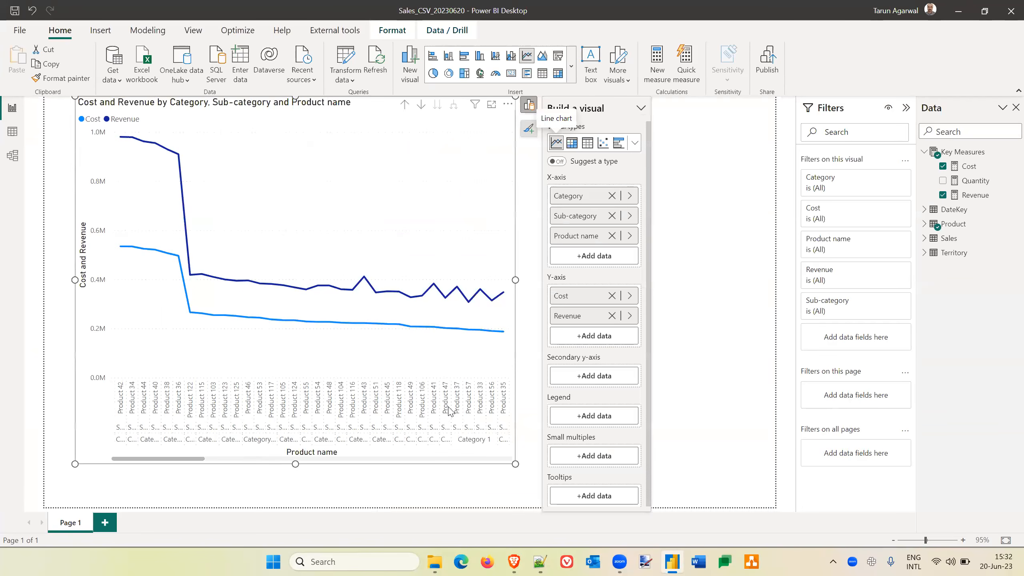
pyautogui.click(404, 105)
pyautogui.click(406, 105)
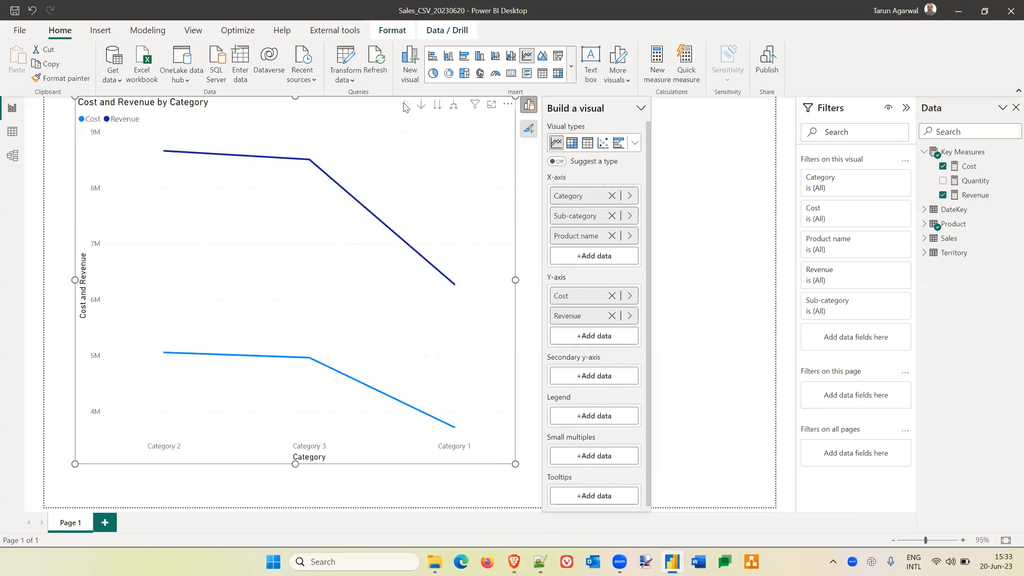
# Sort the line chart's axis by Category in ascending order.
pyautogui.moveTo(216, 430)
pyautogui.moveTo(161, 160)
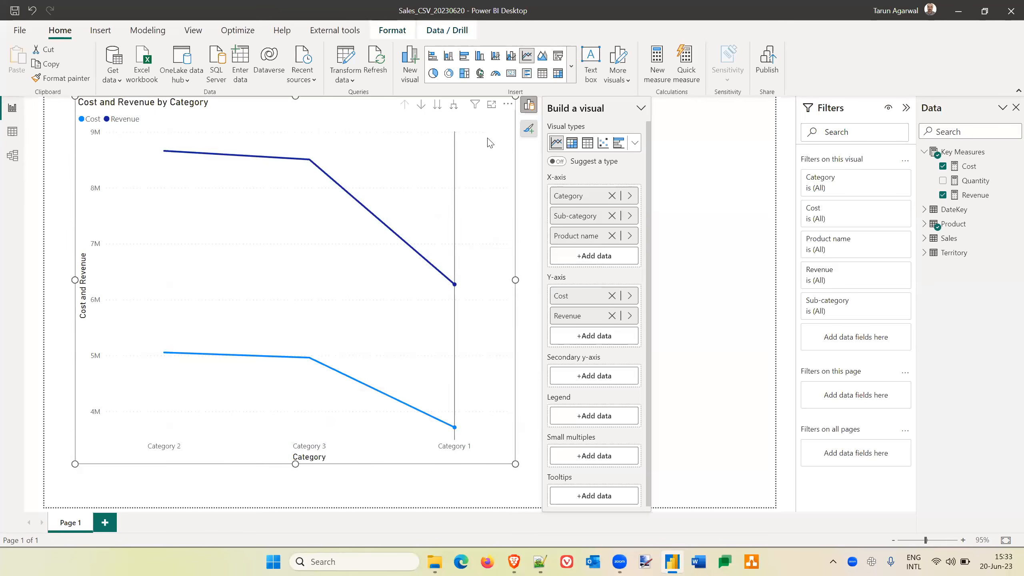
pyautogui.click(509, 106)
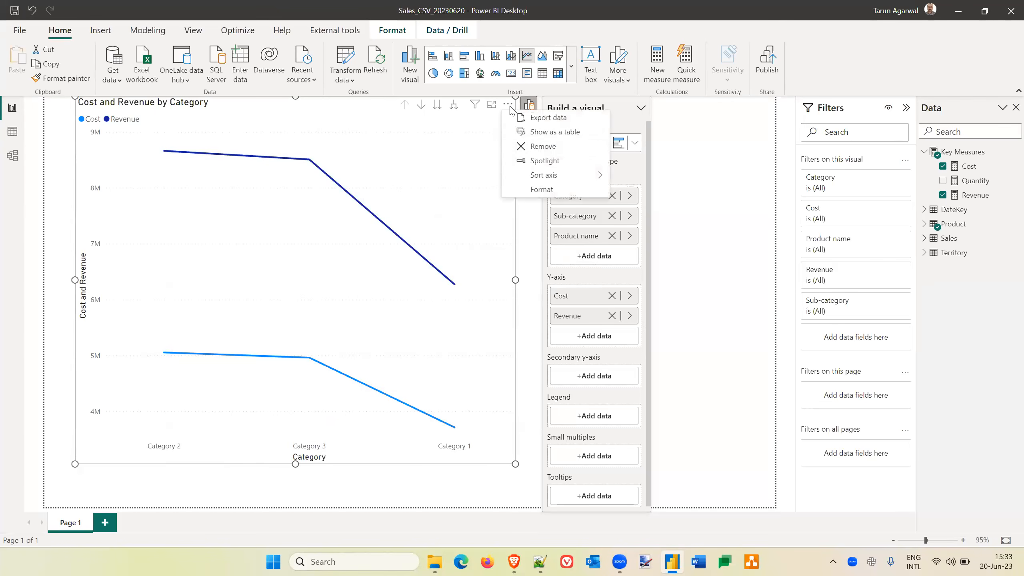
pyautogui.moveTo(580, 180)
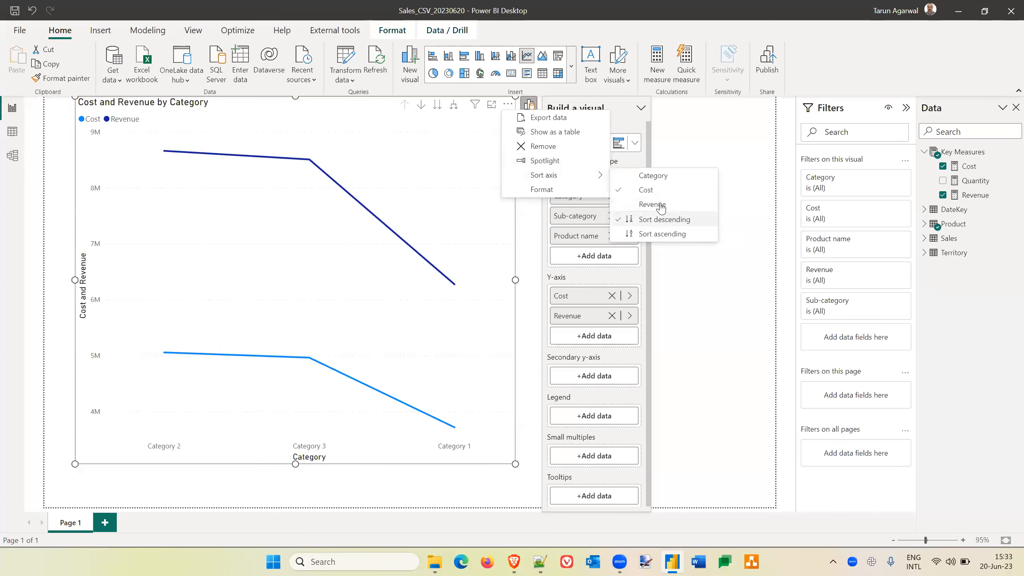
pyautogui.click(674, 178)
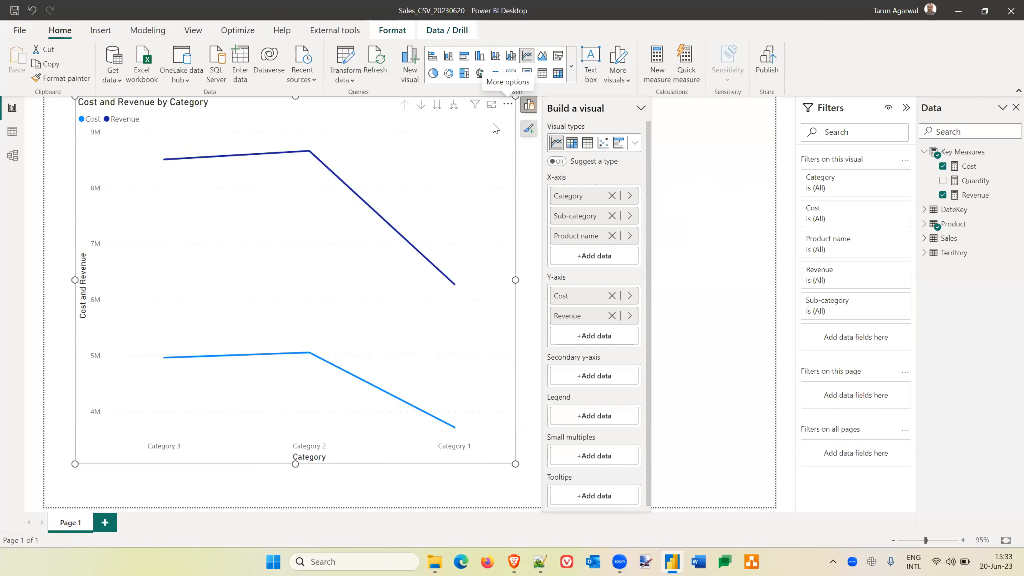
pyautogui.click(509, 105)
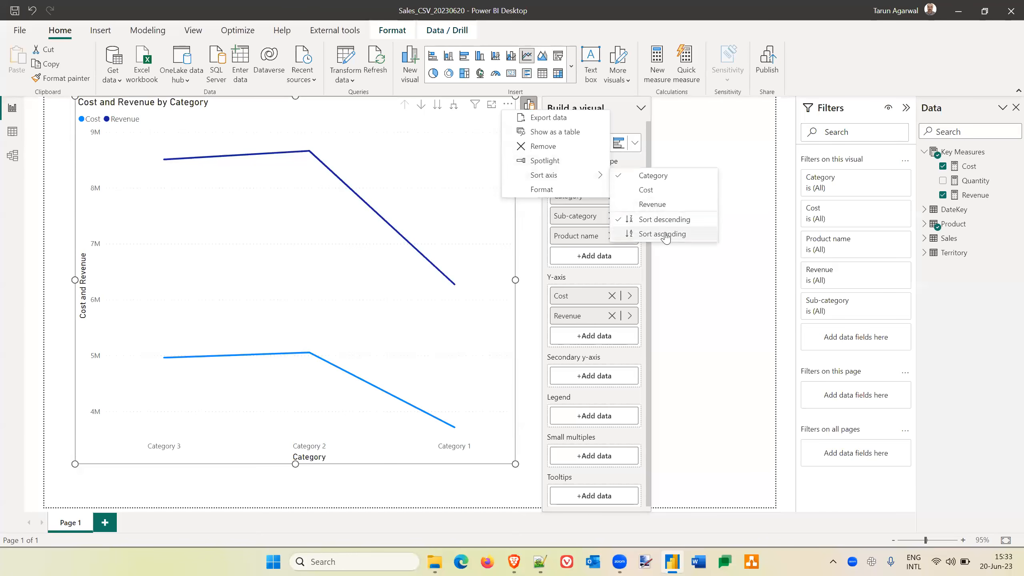
pyautogui.click(666, 235)
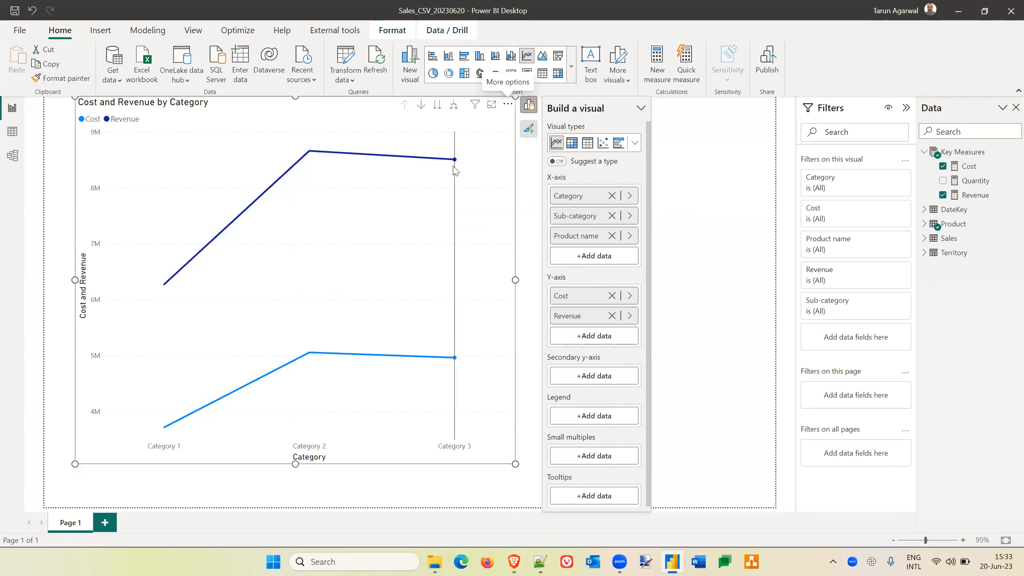
# Convert the line chart to a clustered bar chart, trying the stacked bar chart for comparison.
pyautogui.click(635, 143)
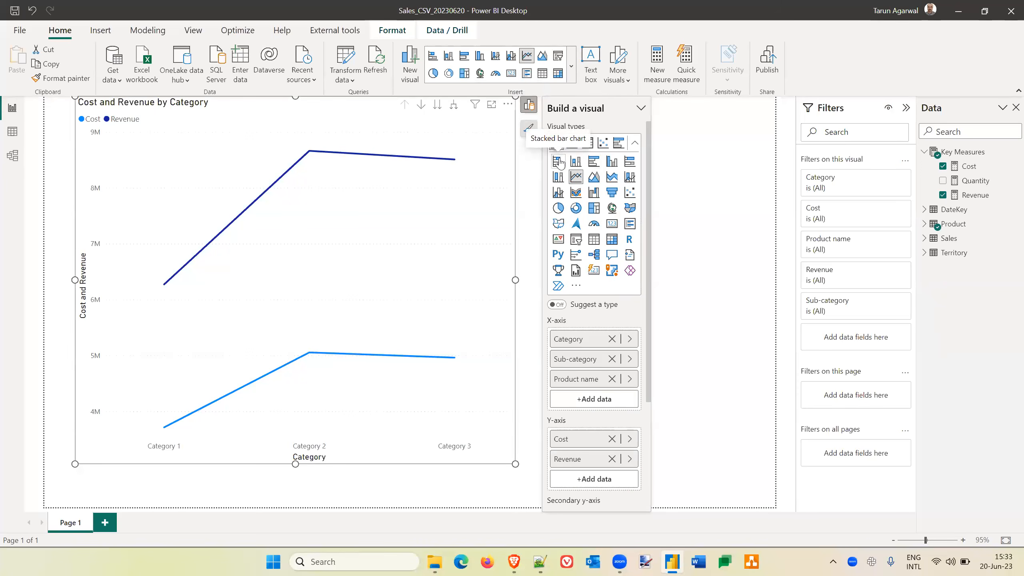
pyautogui.click(594, 164)
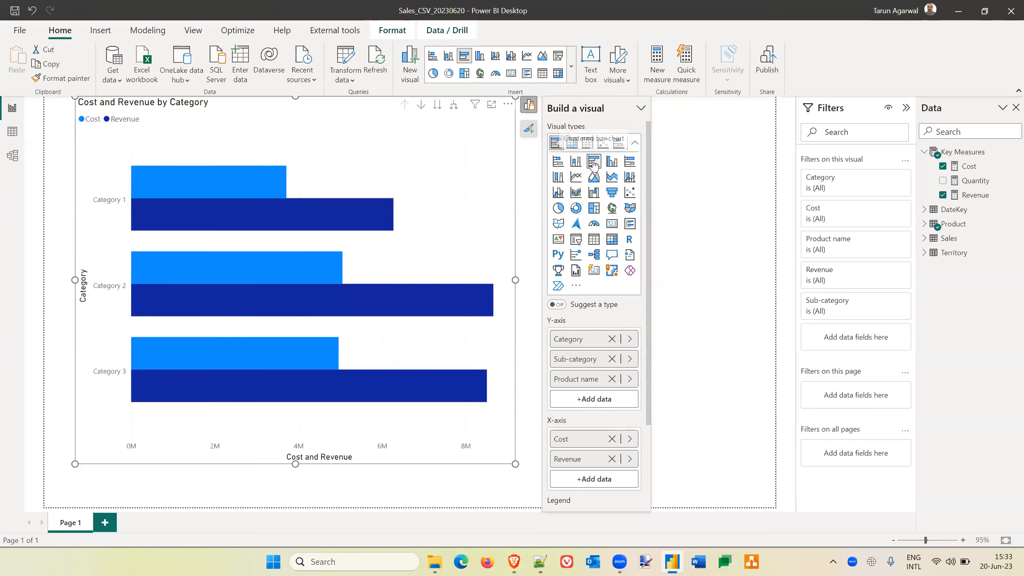
pyautogui.click(558, 162)
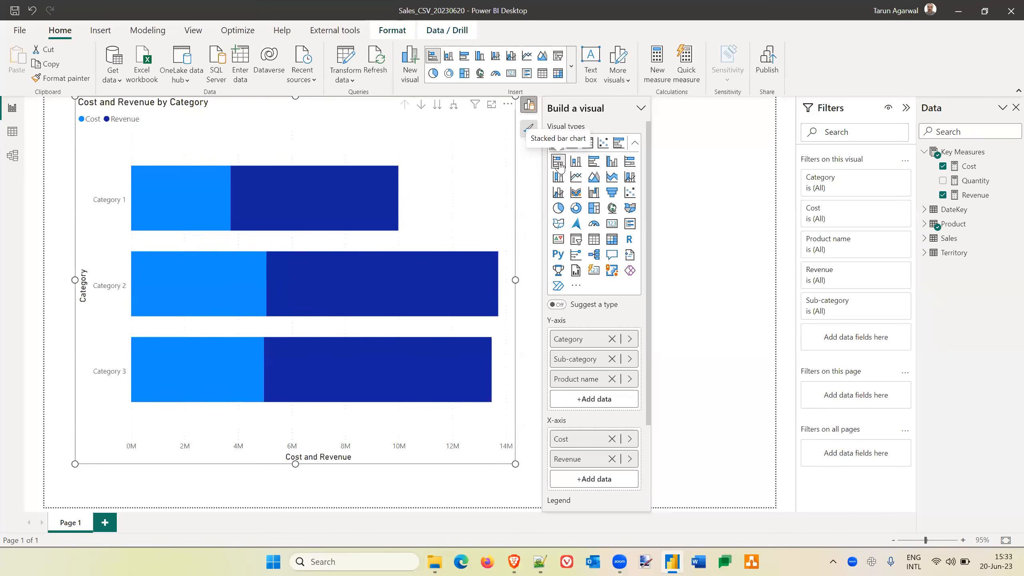
pyautogui.moveTo(293, 206)
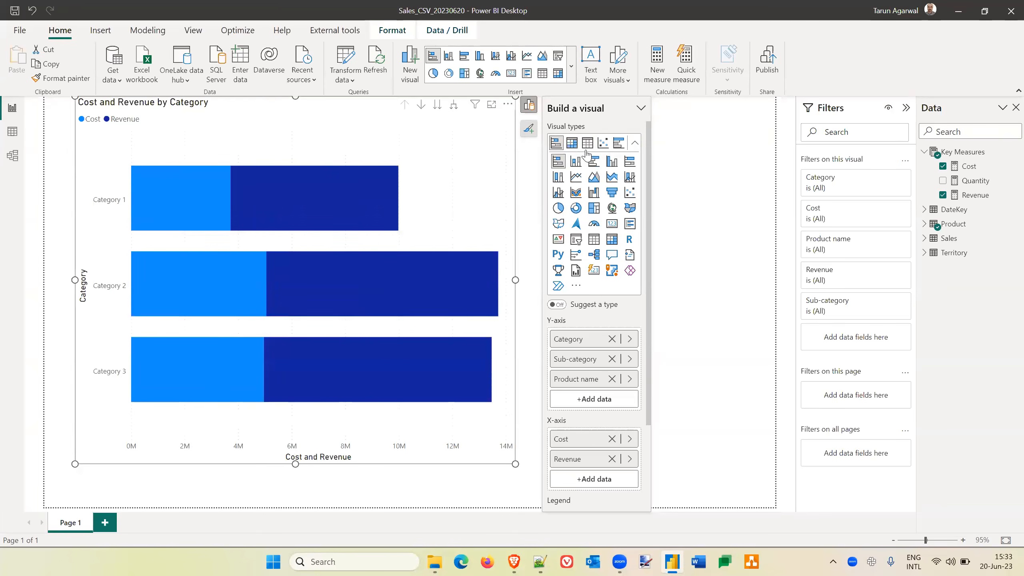
pyautogui.click(592, 163)
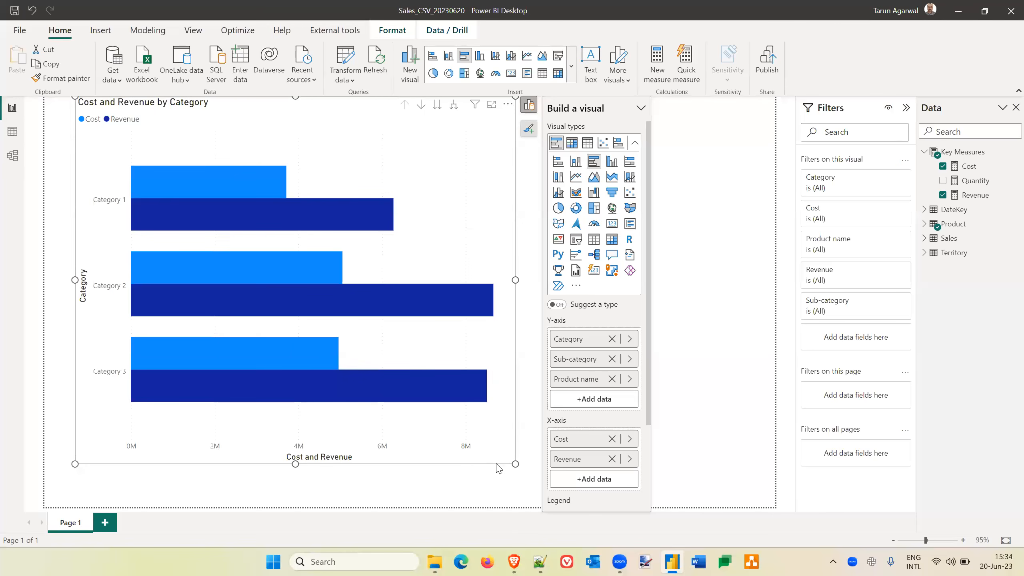
# Open the bar chart in focus mode with drill-down mode on, and drill into Category 1 and back up to the Category level.
pyautogui.click(491, 107)
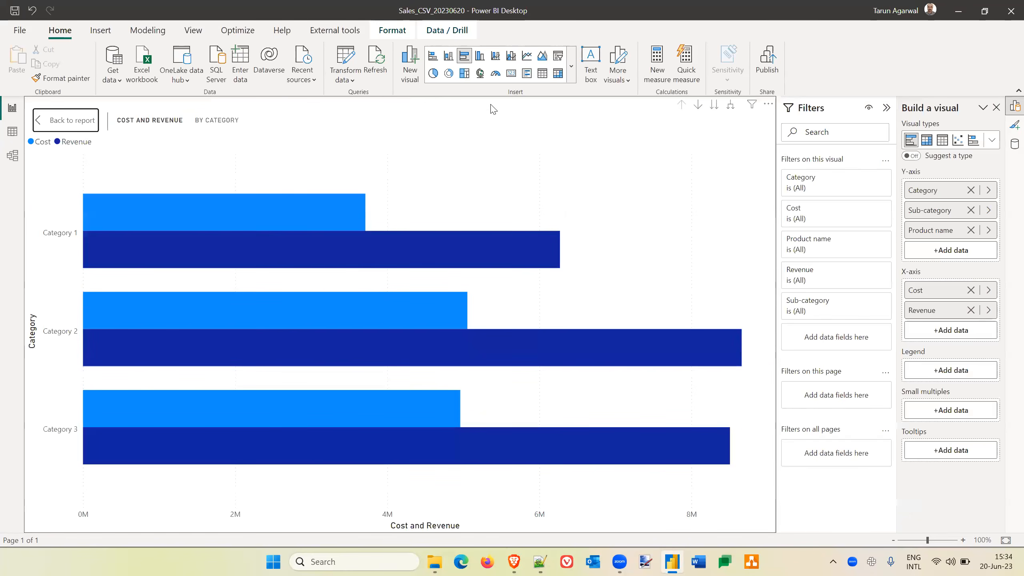
pyautogui.click(698, 105)
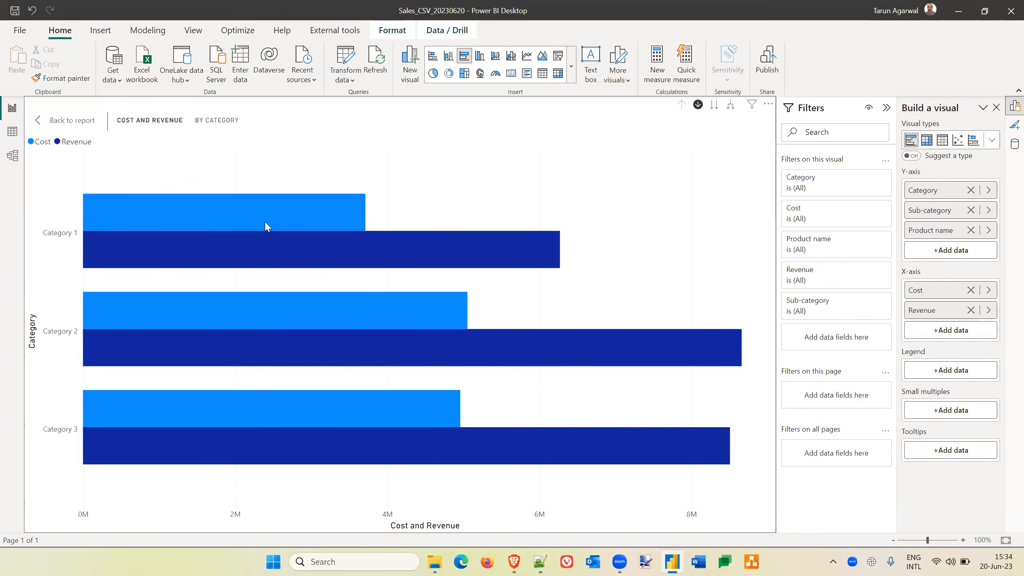
pyautogui.click(63, 238)
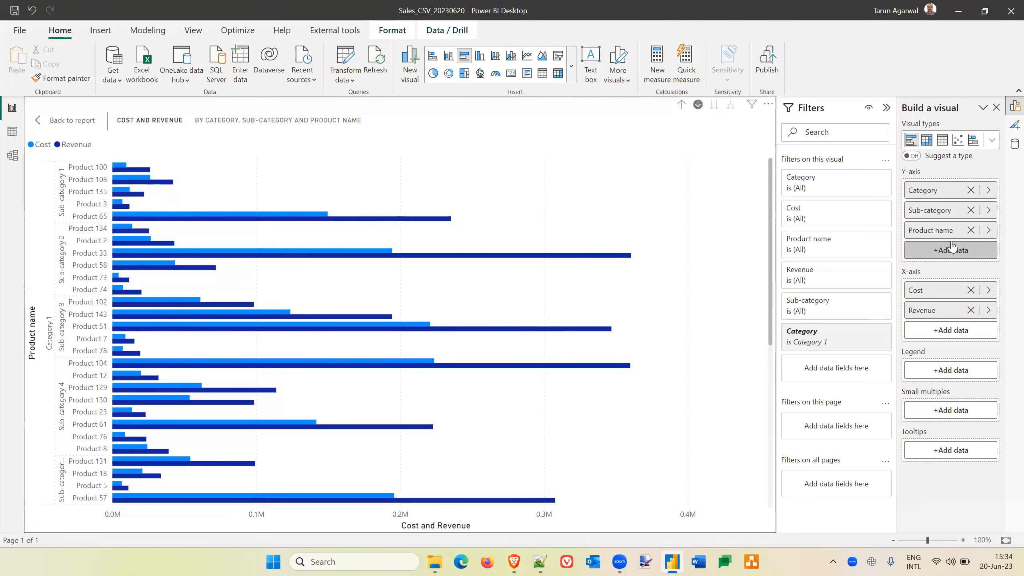
pyautogui.click(681, 106)
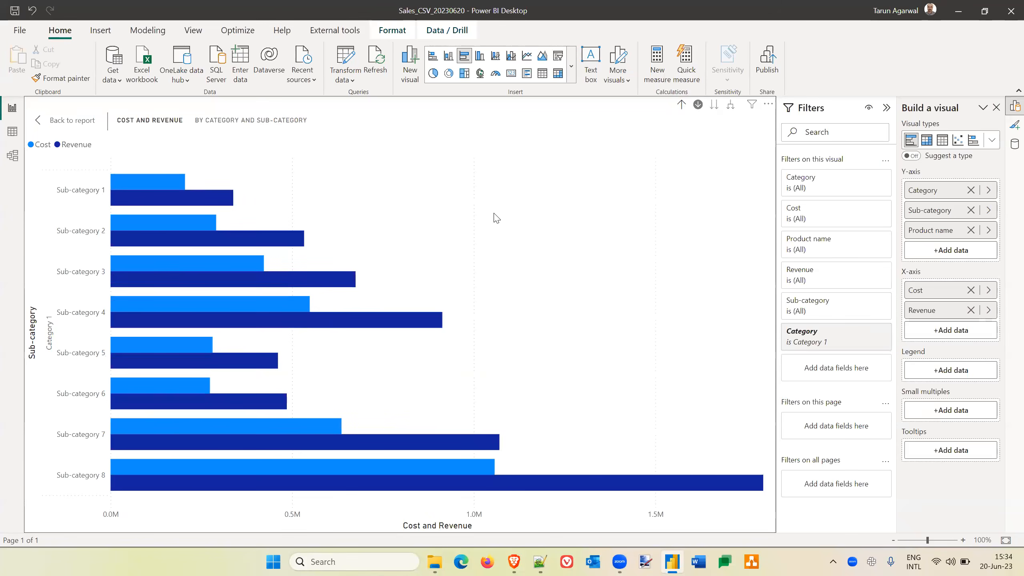
pyautogui.click(681, 105)
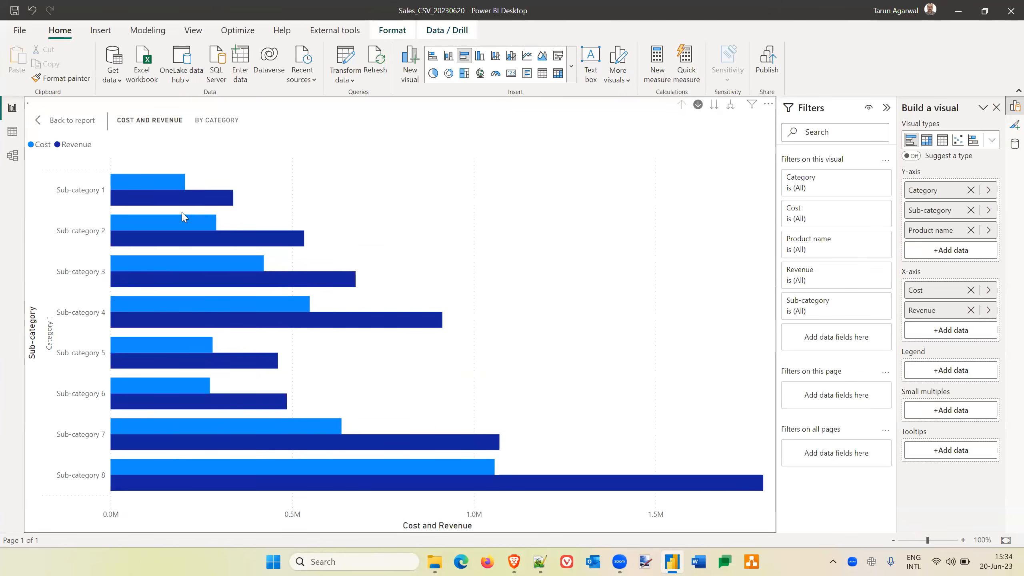
# Drill into Category 2 to view its sub-categories and drill back up to the Category level.
pyautogui.moveTo(101, 224)
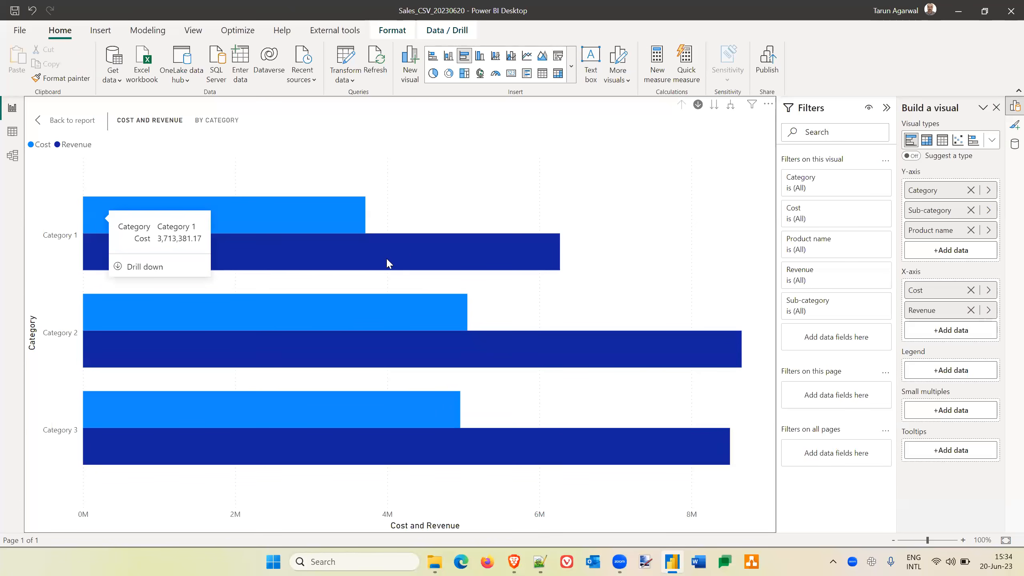
pyautogui.click(397, 349)
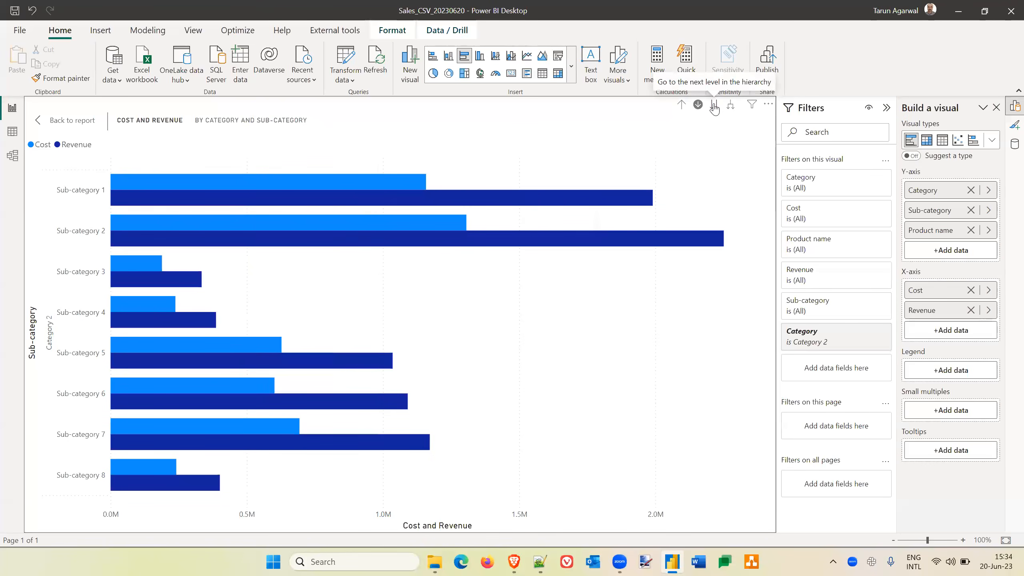
pyautogui.click(682, 105)
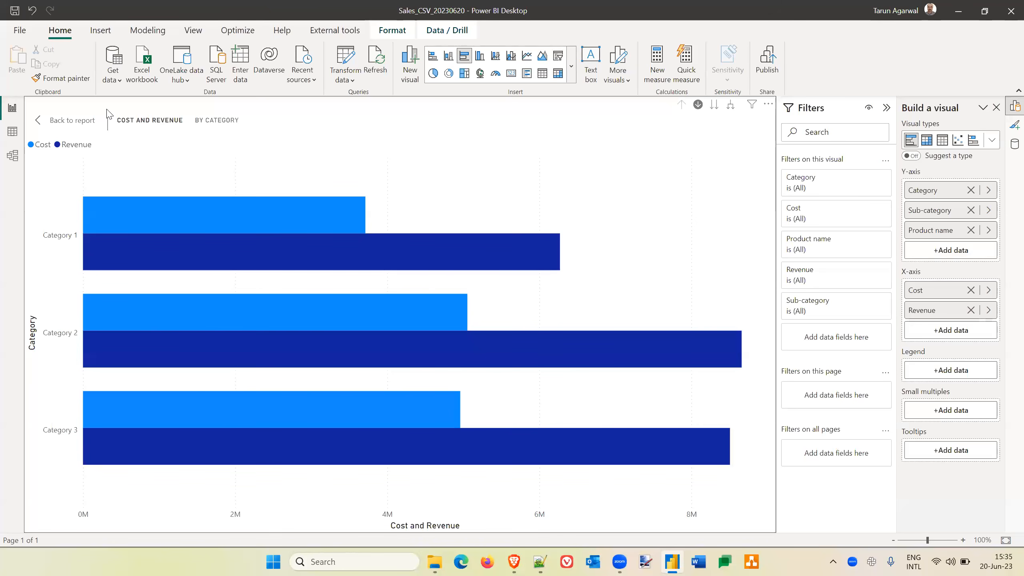
# Return to the report page, shrink the bar chart and move it to the page's upper-left corner.
pyautogui.click(68, 127)
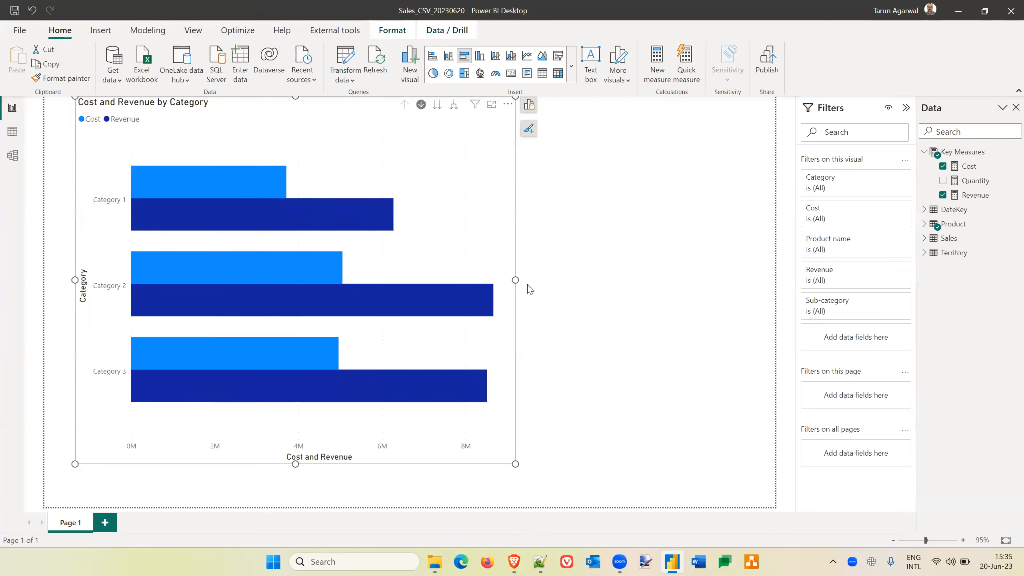
pyautogui.moveTo(515, 464); pyautogui.dragTo(426, 283)
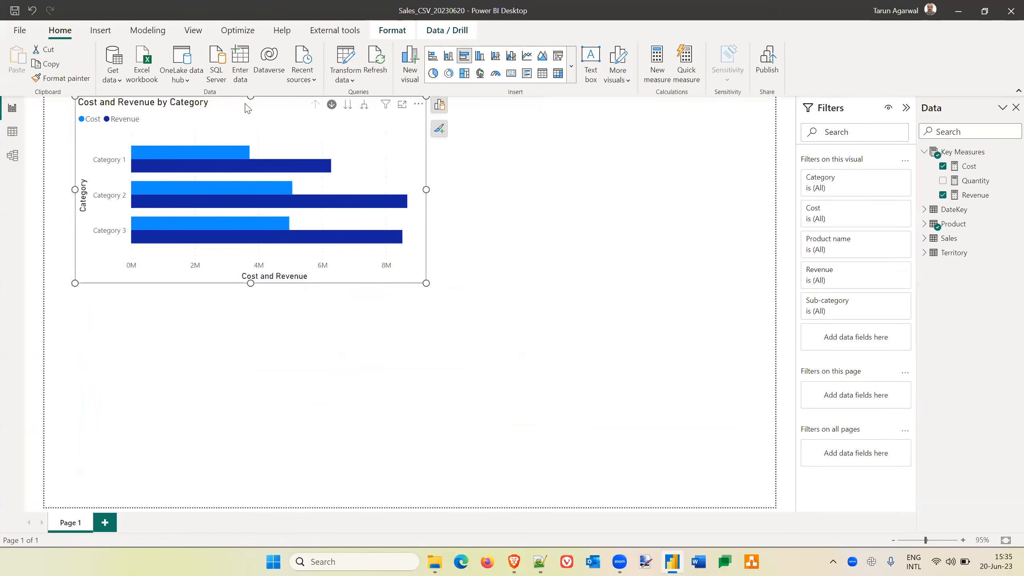
pyautogui.moveTo(203, 90); pyautogui.dragTo(172, 89)
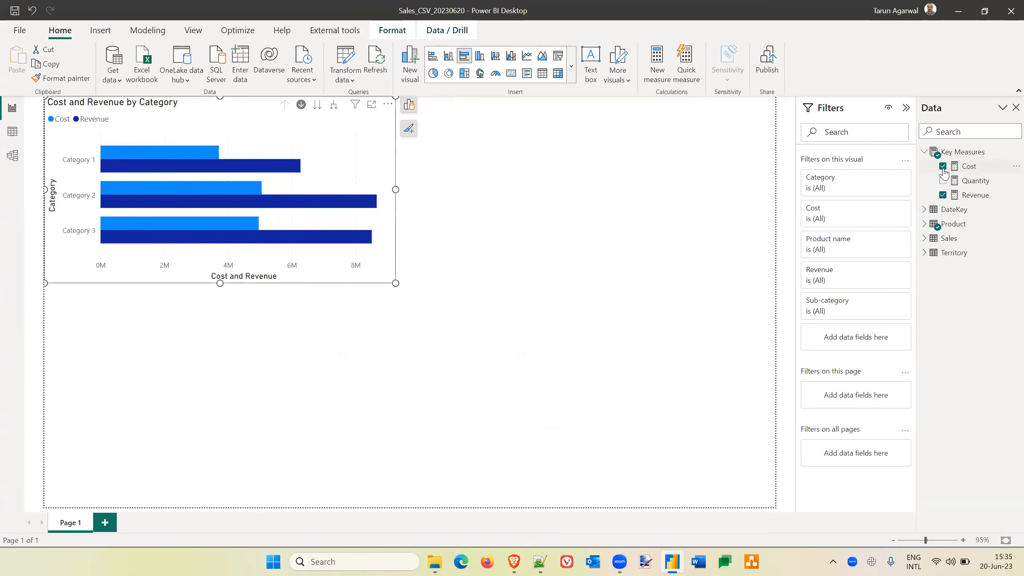
# Create a hierarchy from the Product table's Category field and expand it to show its levels.
pyautogui.click(925, 224)
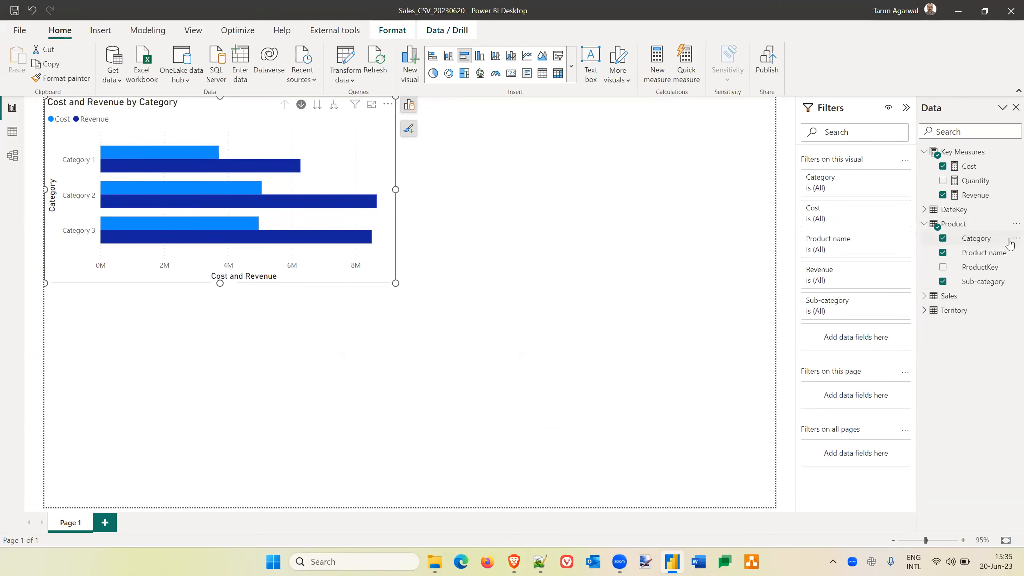
pyautogui.click(1016, 239)
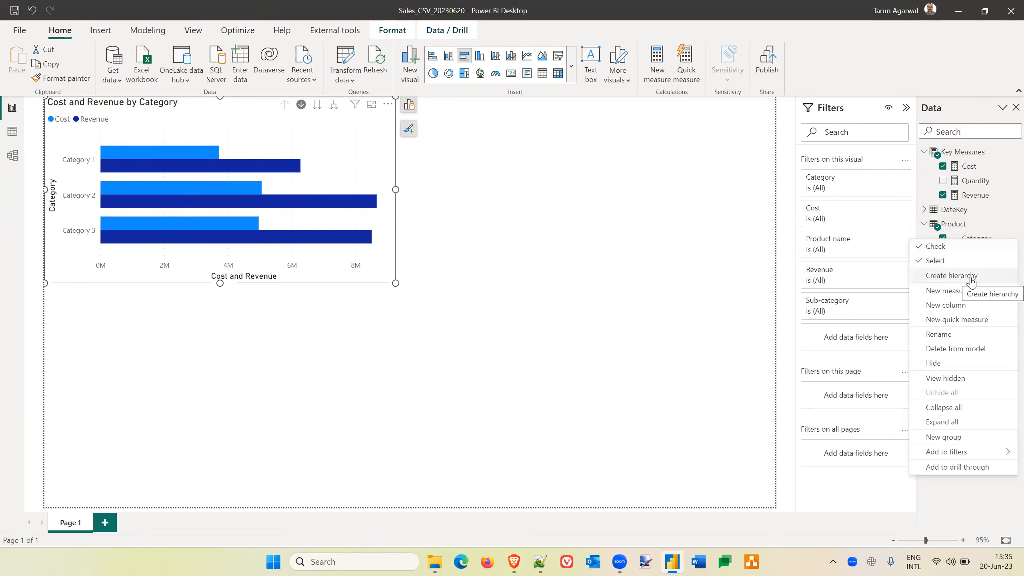
pyautogui.click(952, 275)
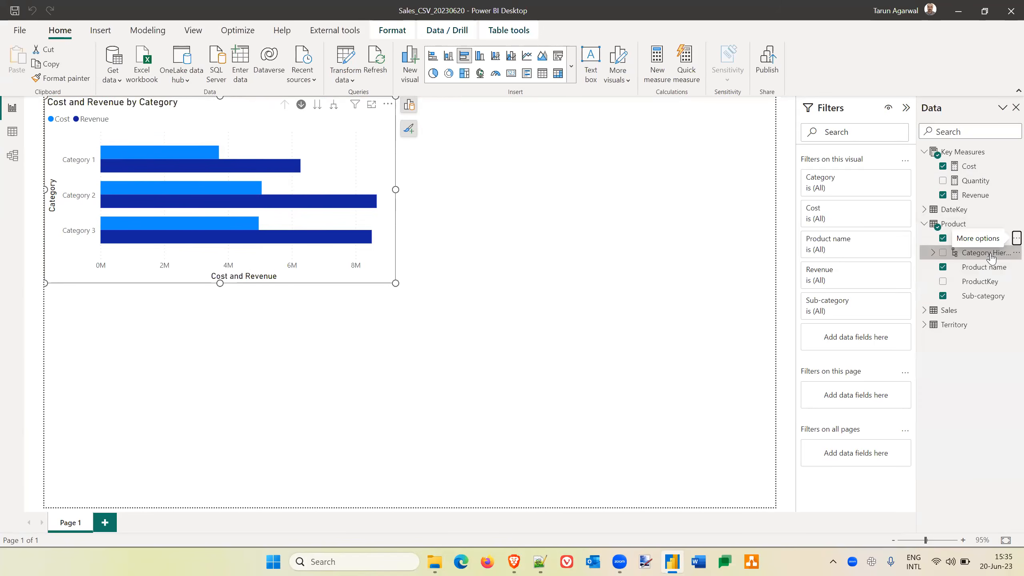
pyautogui.click(933, 253)
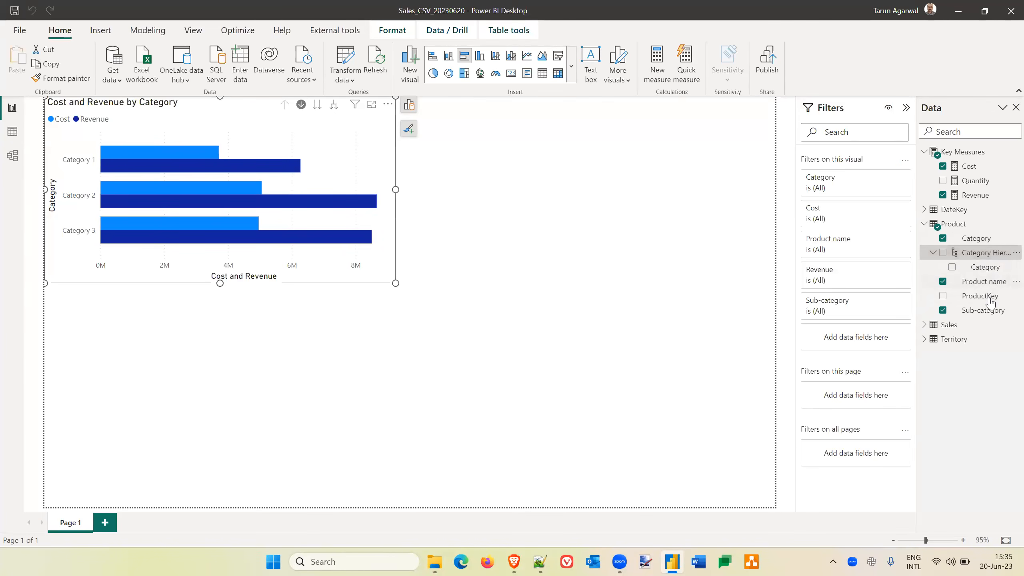
# Add the Product table's Sub-category field to the Category Hierarchy.
pyautogui.click(1008, 313)
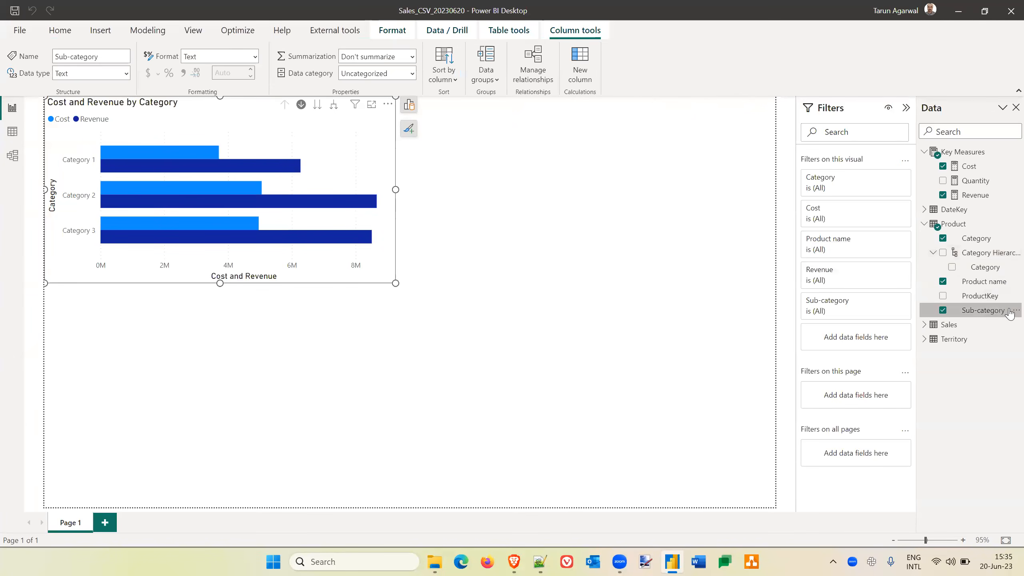
pyautogui.click(1014, 310)
pyautogui.moveTo(963, 114)
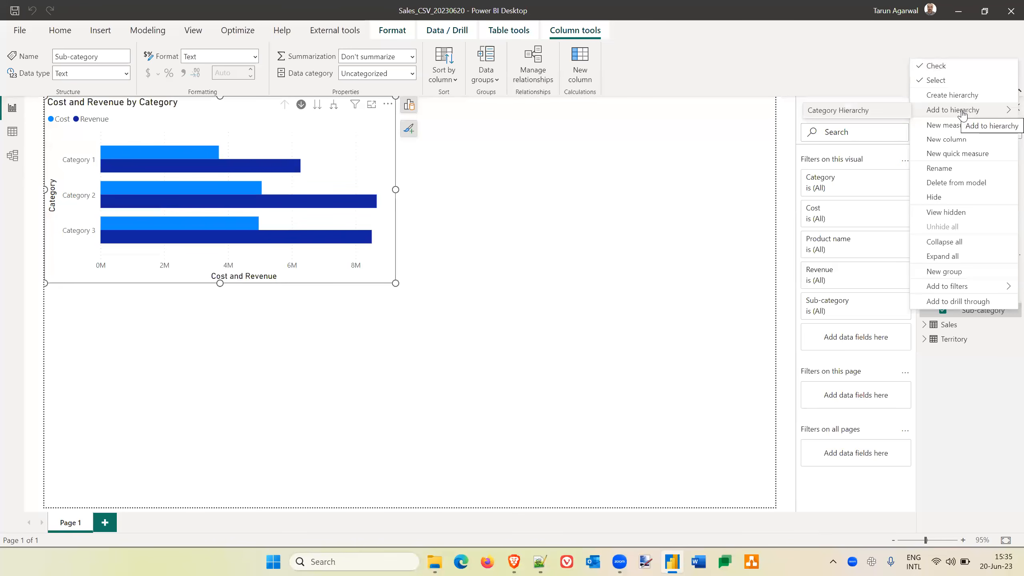
pyautogui.click(847, 113)
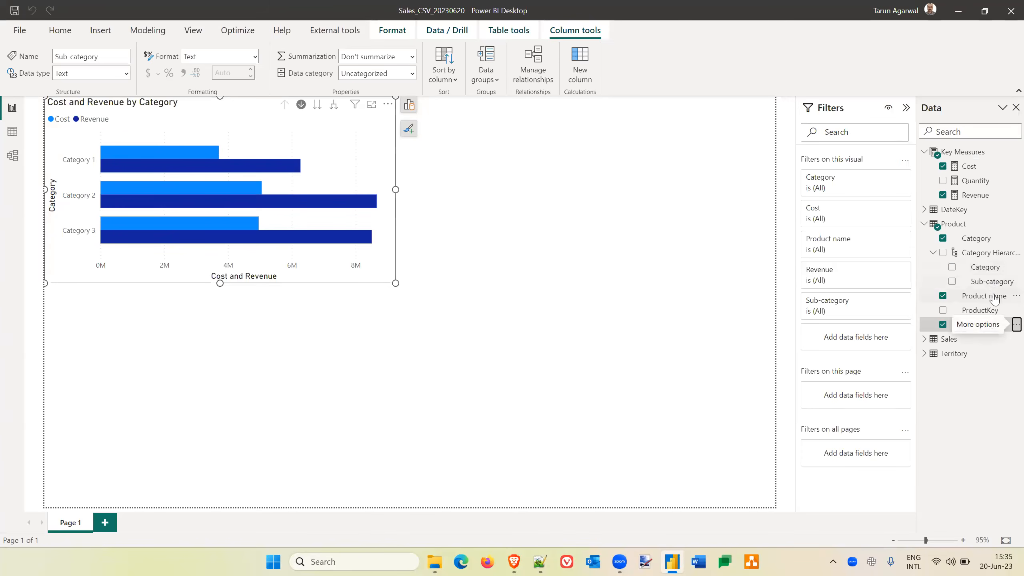
# Add the Product table's Product name field to the Category Hierarchy as its lowest level.
pyautogui.click(995, 297)
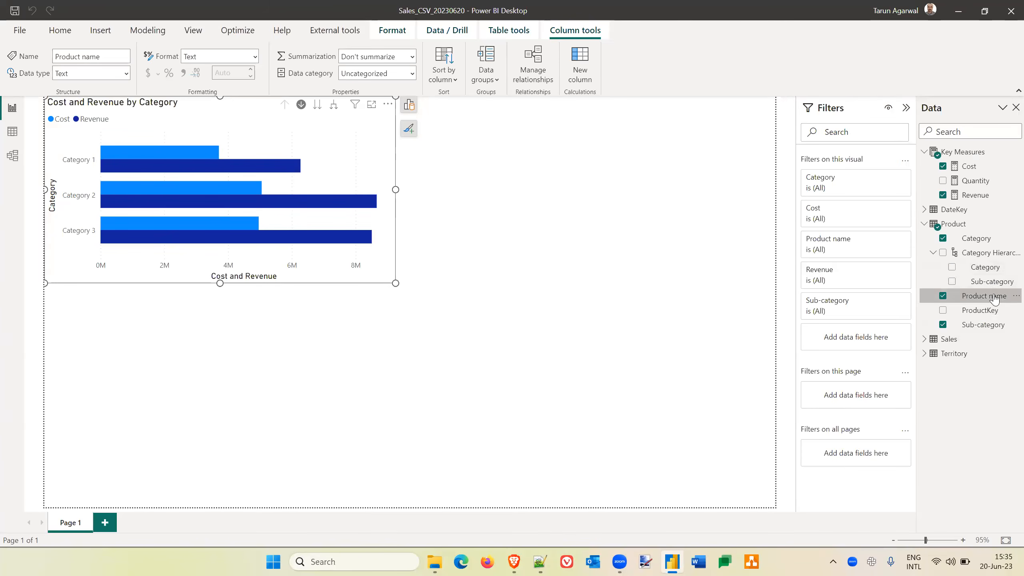
pyautogui.click(1016, 296)
pyautogui.moveTo(953, 347)
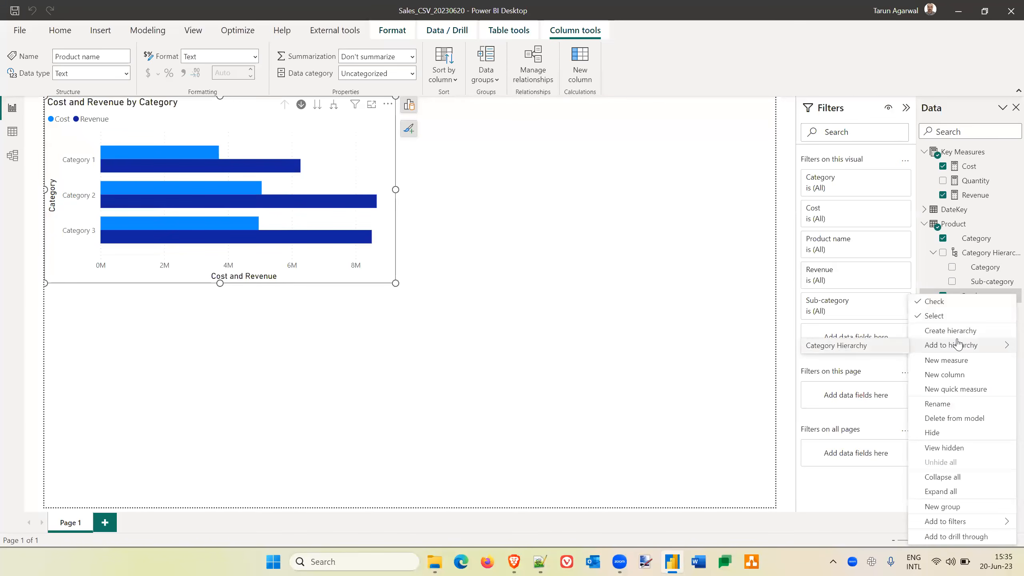
pyautogui.click(854, 350)
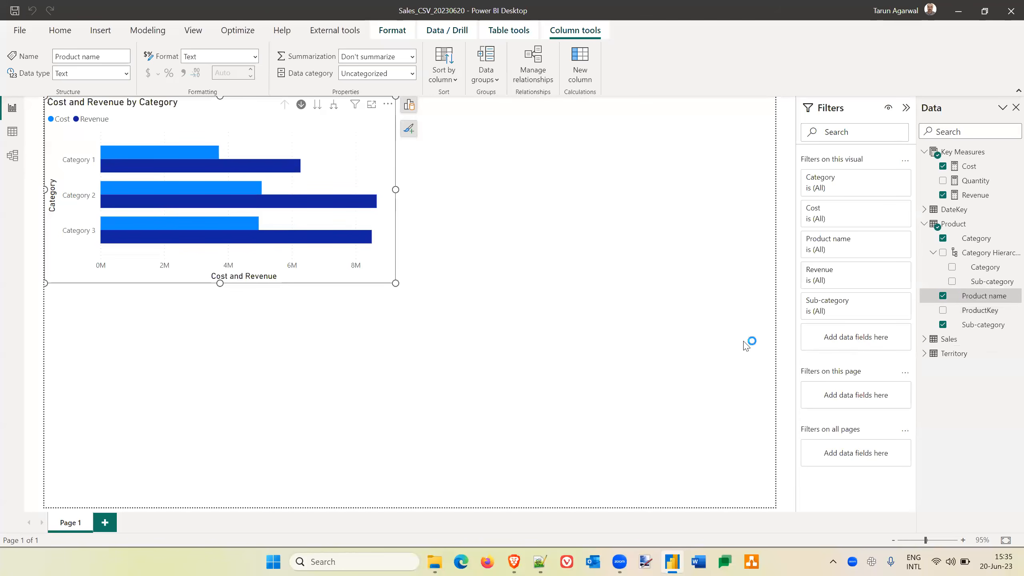
pyautogui.click(610, 355)
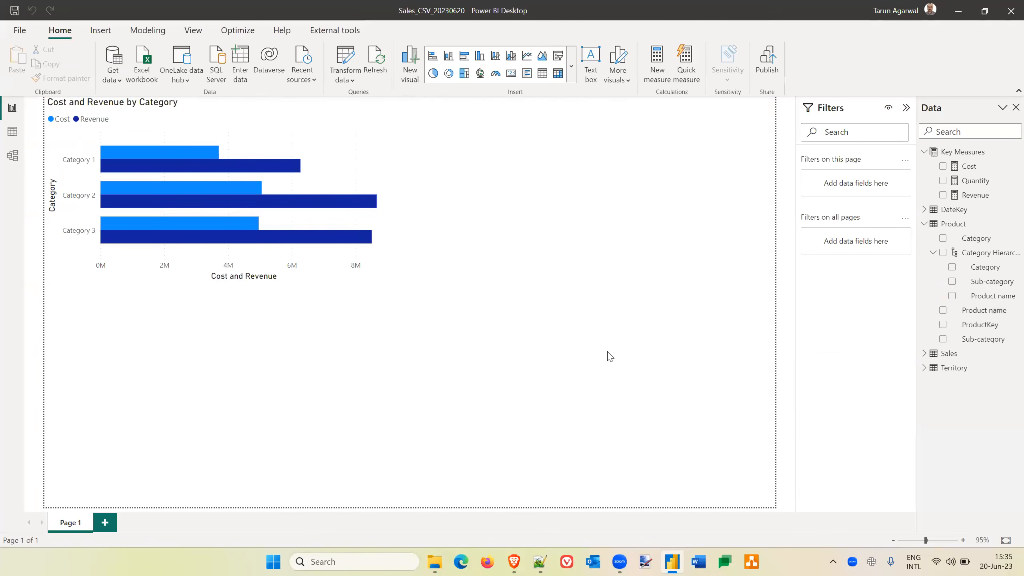
# Examine the Sales table's columns and rows in the data view and return to the report page.
pyautogui.click(368, 165)
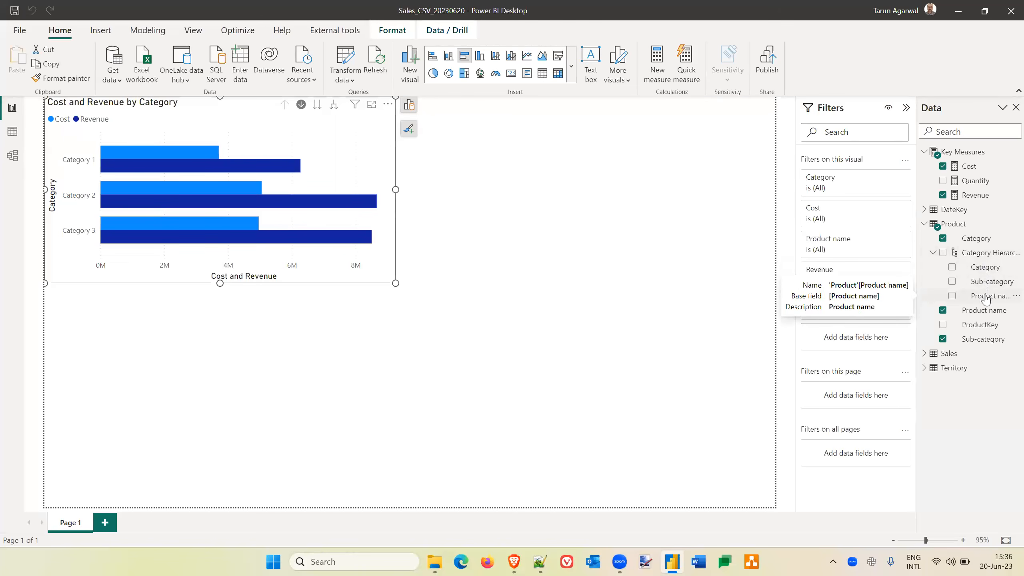
pyautogui.click(11, 137)
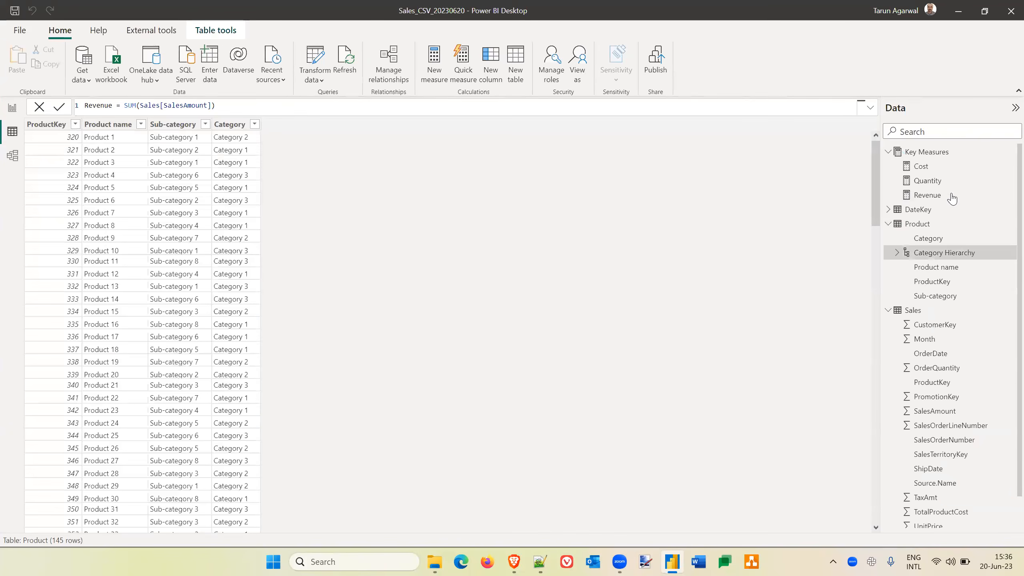
pyautogui.click(889, 224)
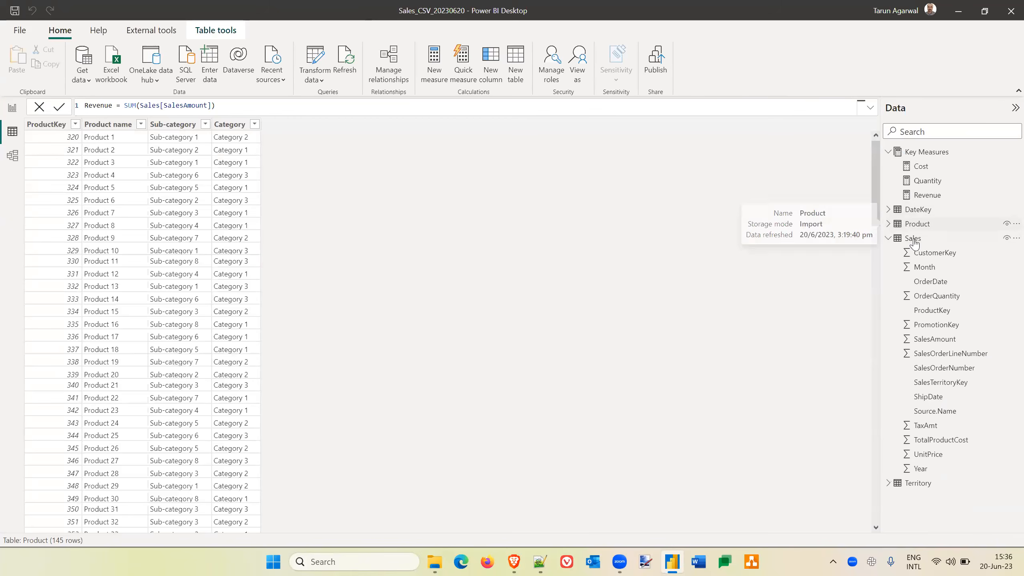
pyautogui.click(920, 252)
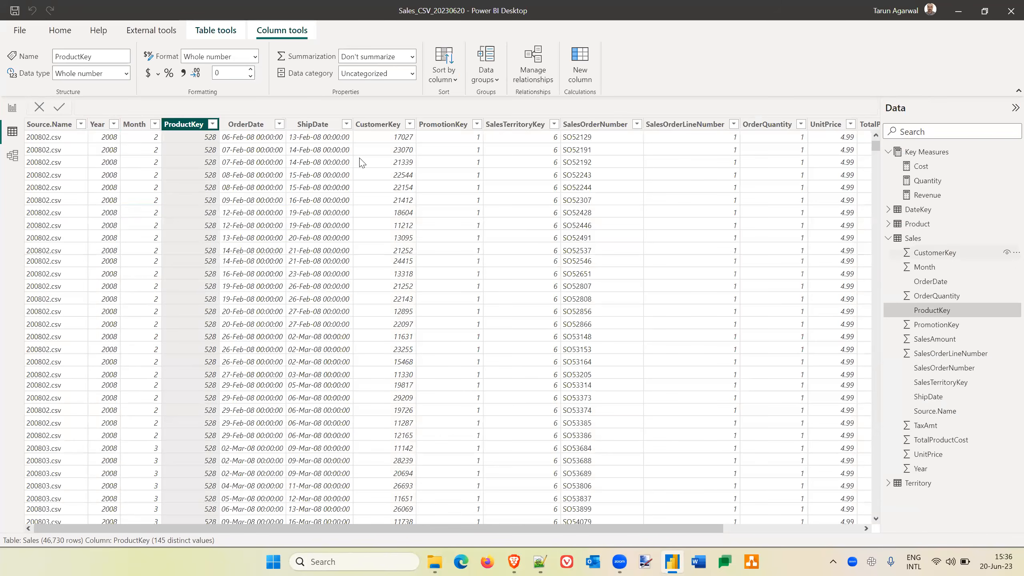
pyautogui.click(11, 108)
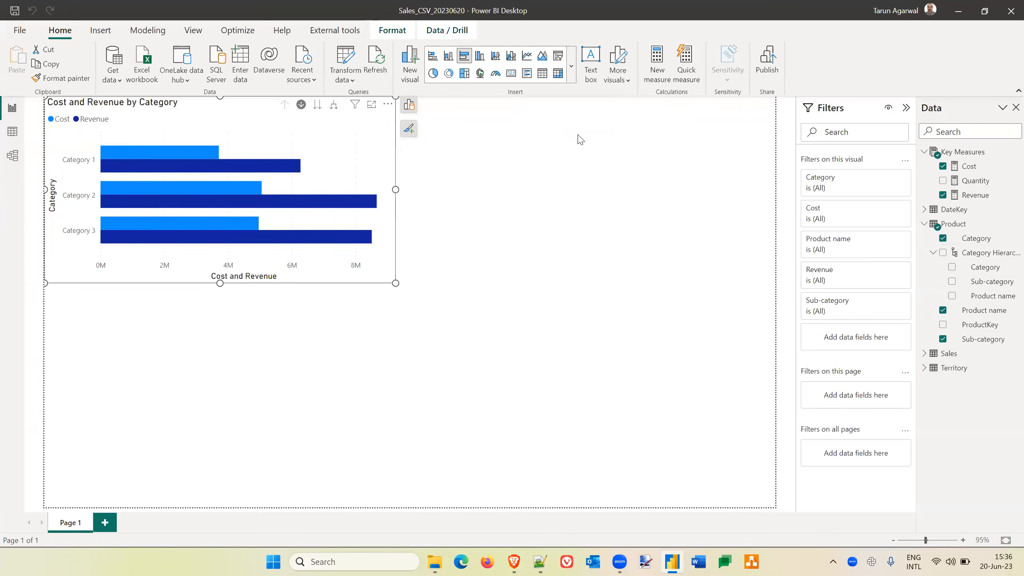
pyautogui.click(667, 360)
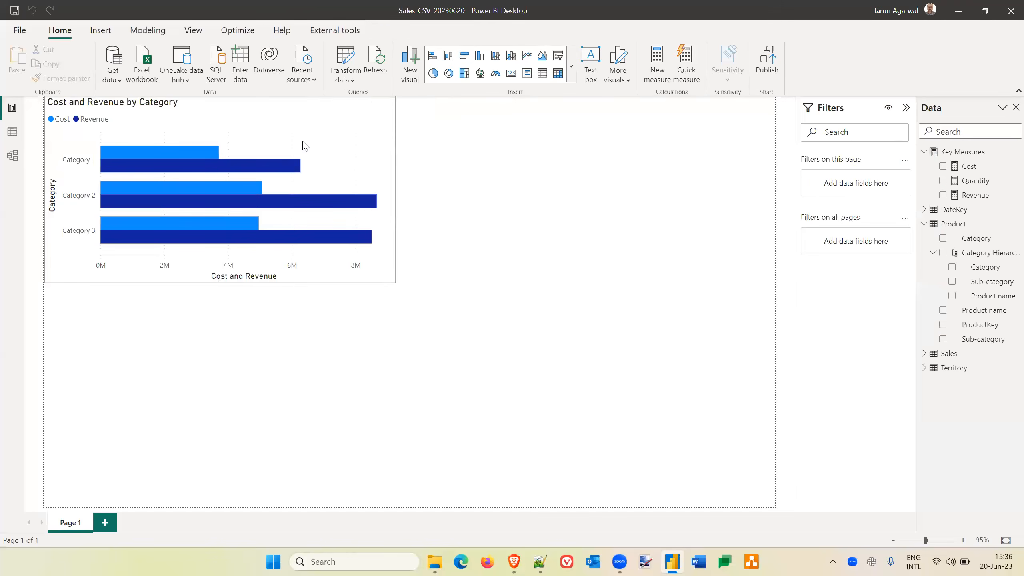
# Remove the Category, Sub-category and Product name fields from the bar chart's Y-axis.
pyautogui.click(336, 141)
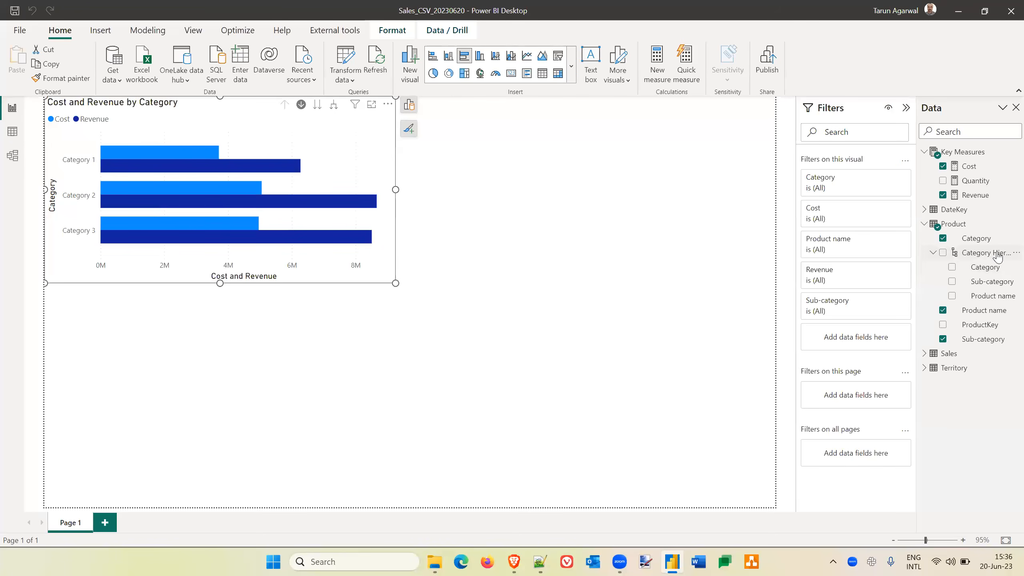
pyautogui.click(409, 105)
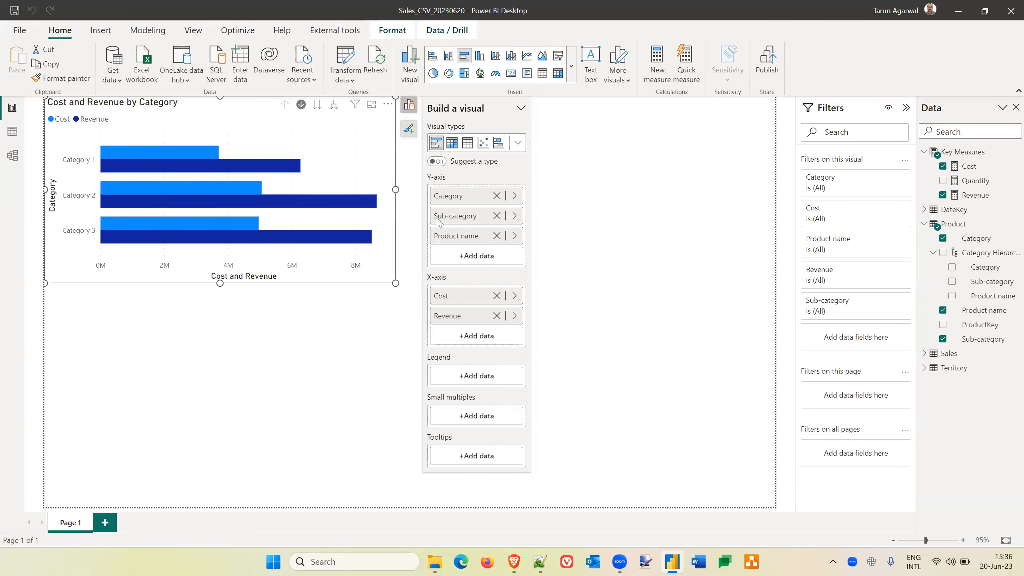
pyautogui.click(497, 196)
pyautogui.click(497, 196)
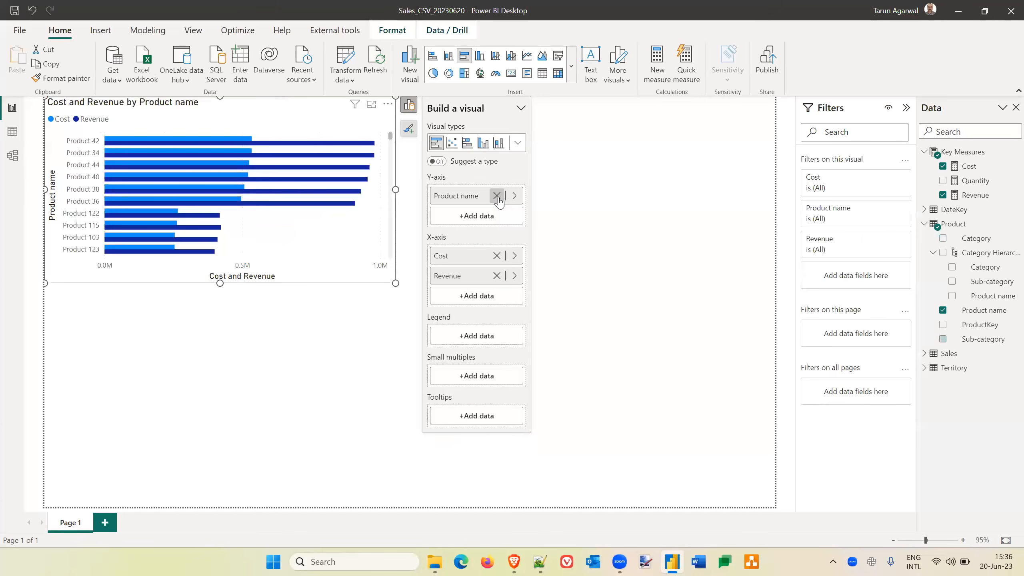
pyautogui.click(497, 197)
# Put the Product table's Category Hierarchy on the bar chart's Y-axis.
pyautogui.click(485, 197)
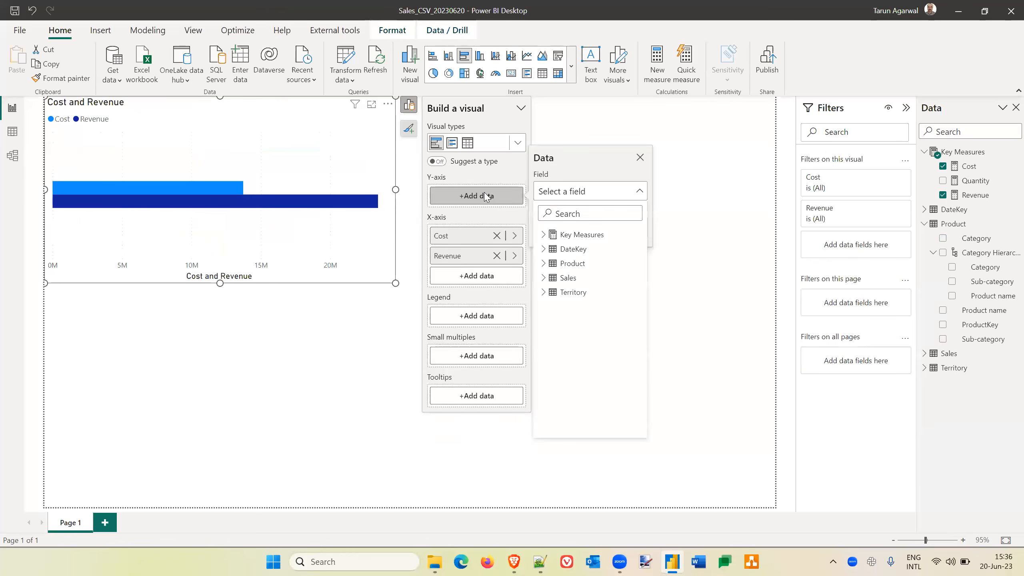
pyautogui.click(543, 263)
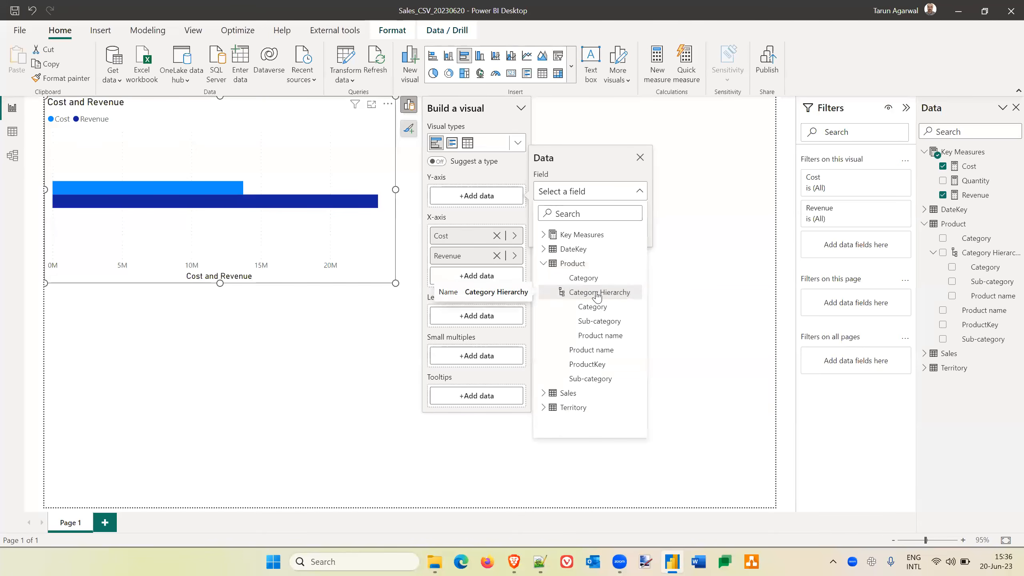
pyautogui.click(597, 294)
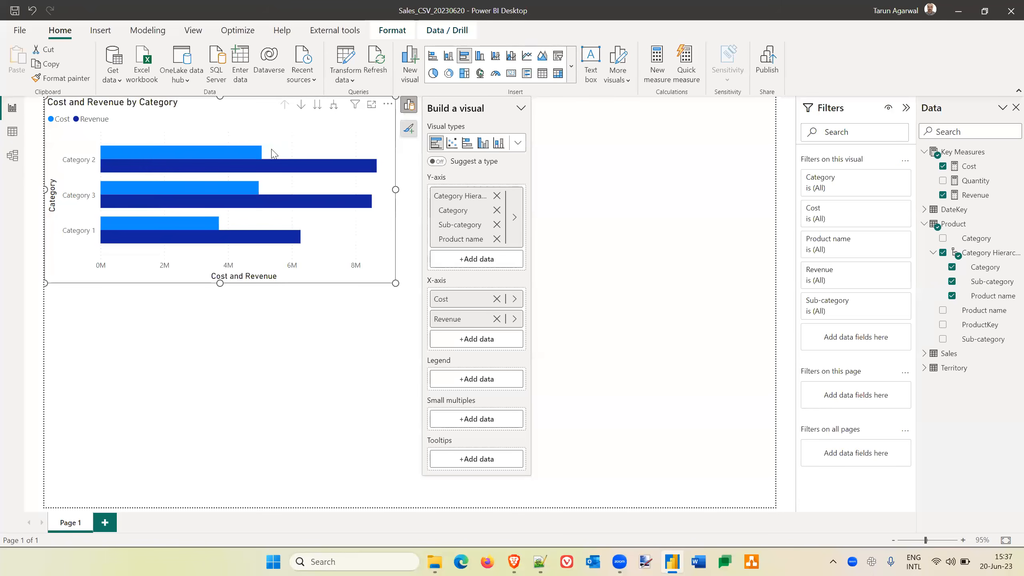
# Turn on the chart's drill mode, drill through Category 2 into Sub-category 1, and drill back up to the Category level.
pyautogui.click(301, 105)
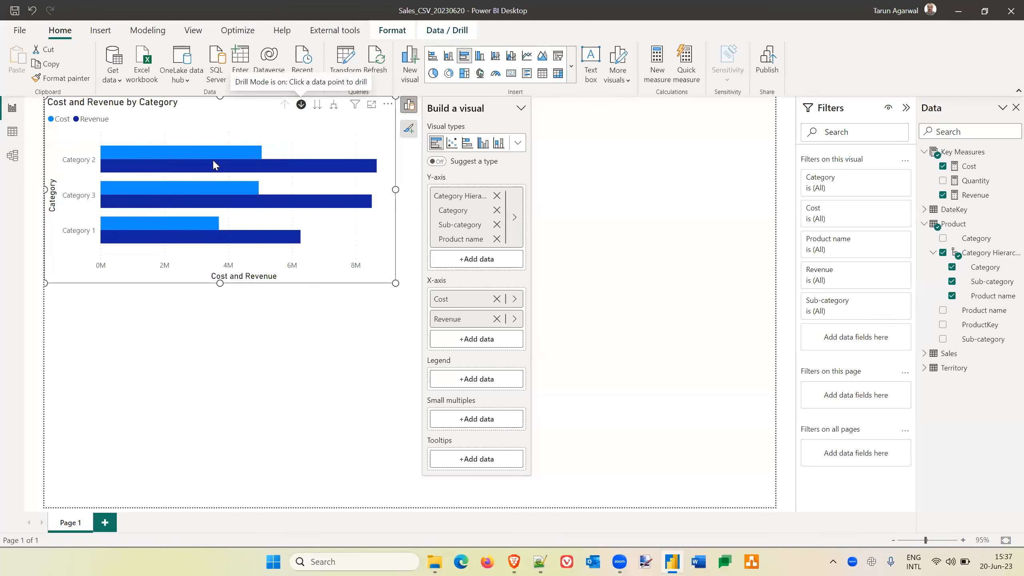
pyautogui.click(191, 153)
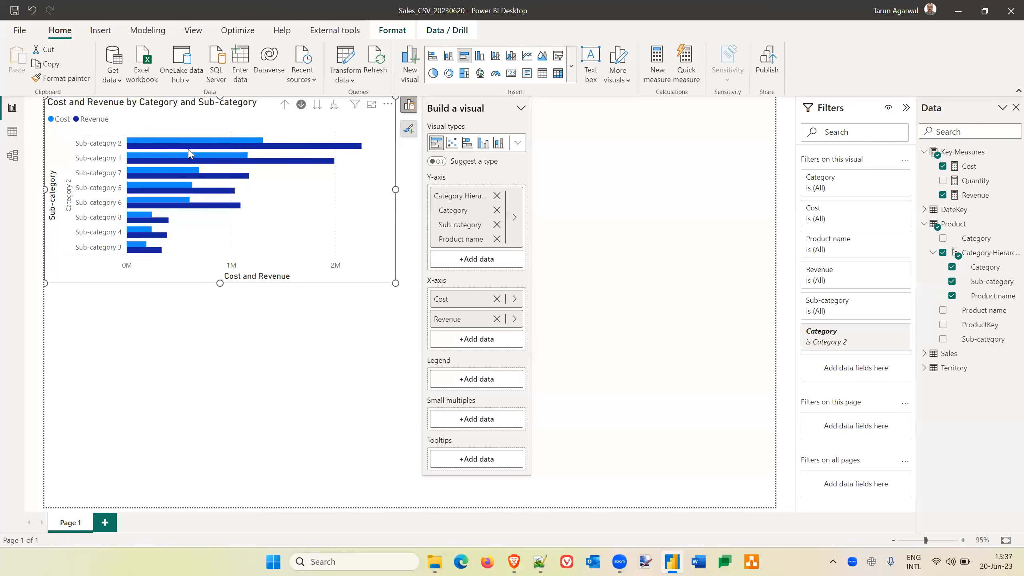
pyautogui.click(183, 160)
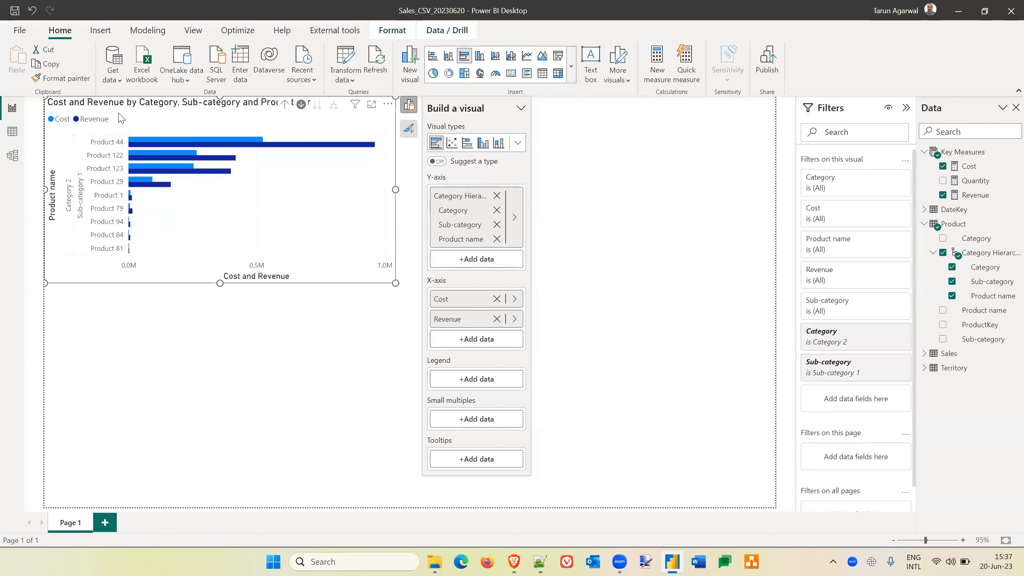
pyautogui.click(284, 105)
pyautogui.click(284, 107)
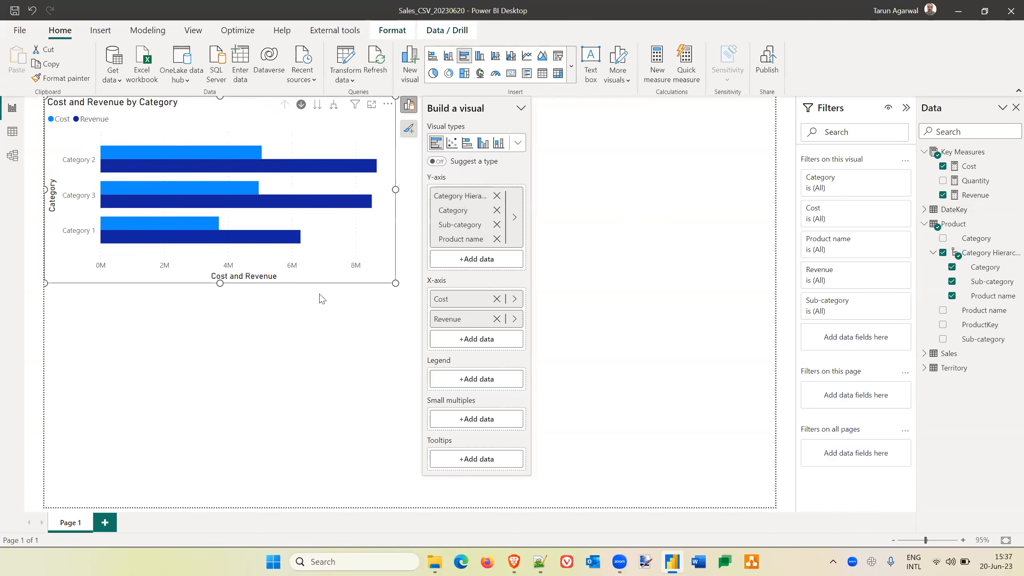
pyautogui.click(628, 356)
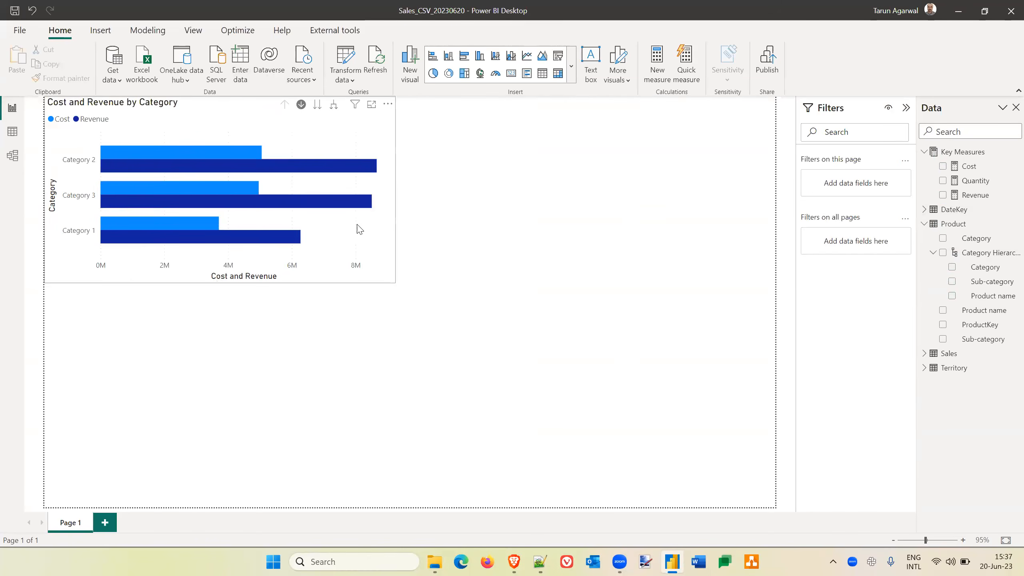
# Create a hierarchy from the Territory table's Regional Manager field.
pyautogui.click(374, 241)
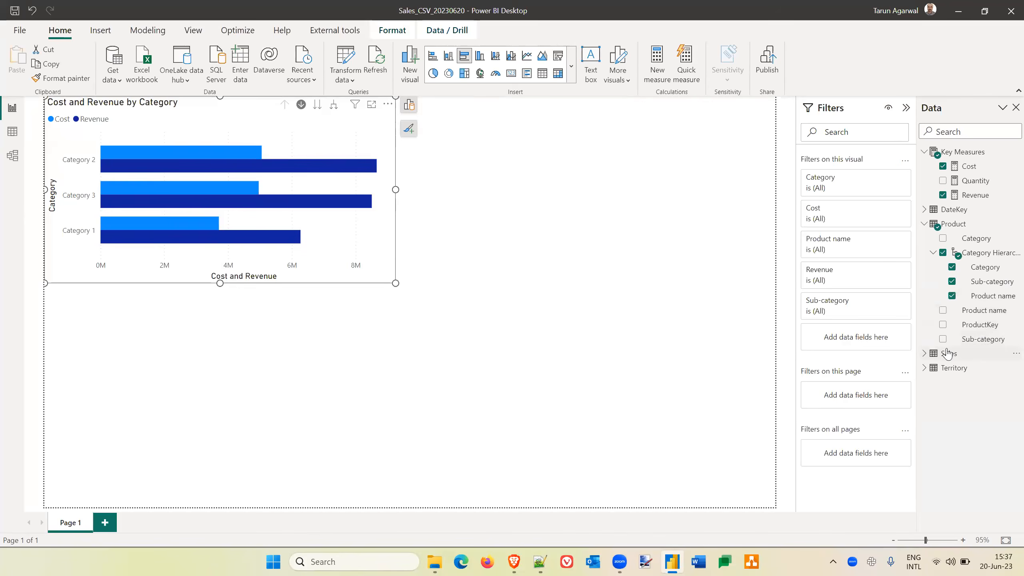
pyautogui.click(926, 224)
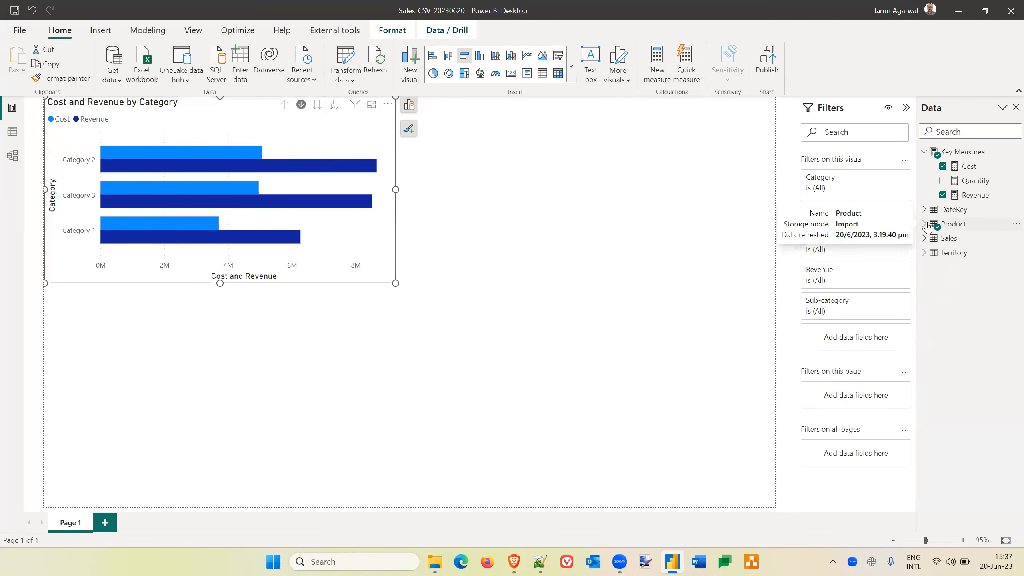
pyautogui.click(924, 253)
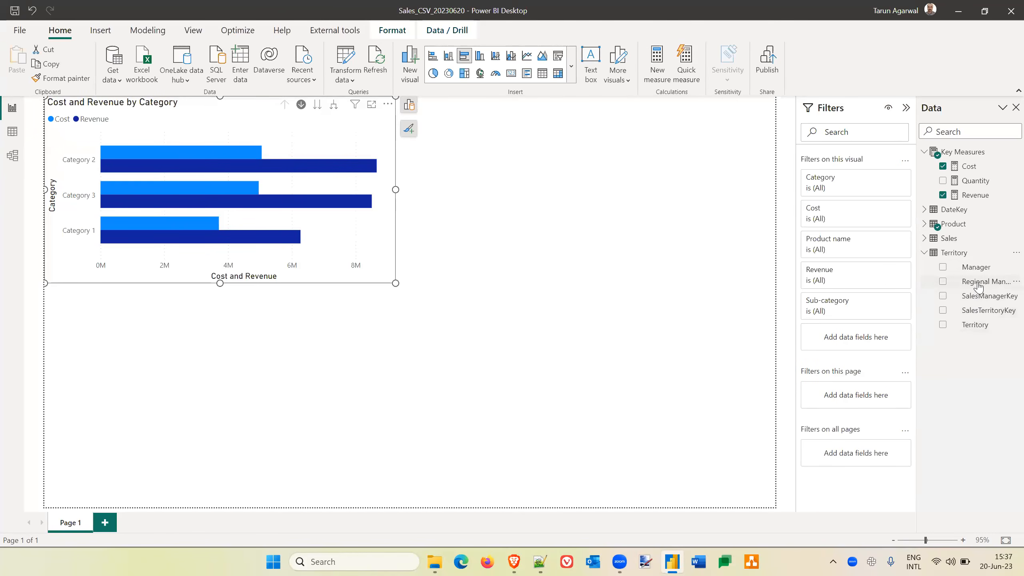
pyautogui.click(1016, 282)
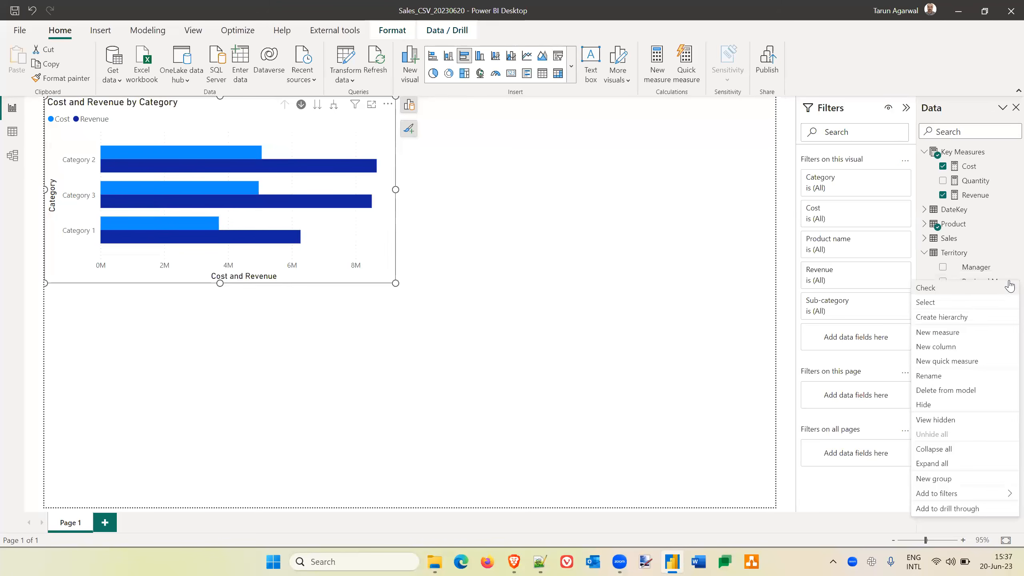
pyautogui.click(964, 319)
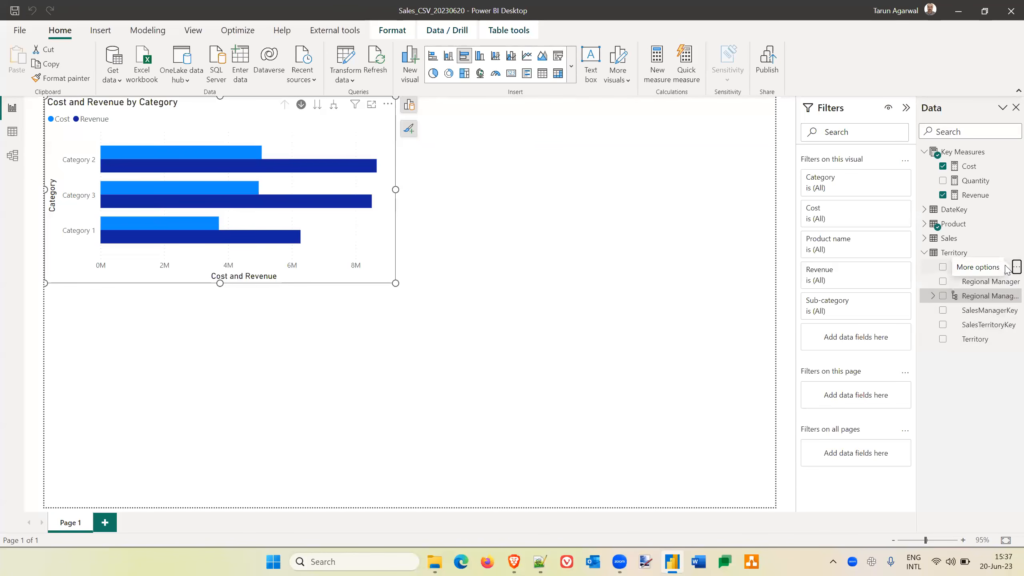
# Add the Territory table's Manager and Territory fields to the Regional Manager Hierarchy and expand it to show its levels.
pyautogui.click(1014, 267)
pyautogui.moveTo(962, 322)
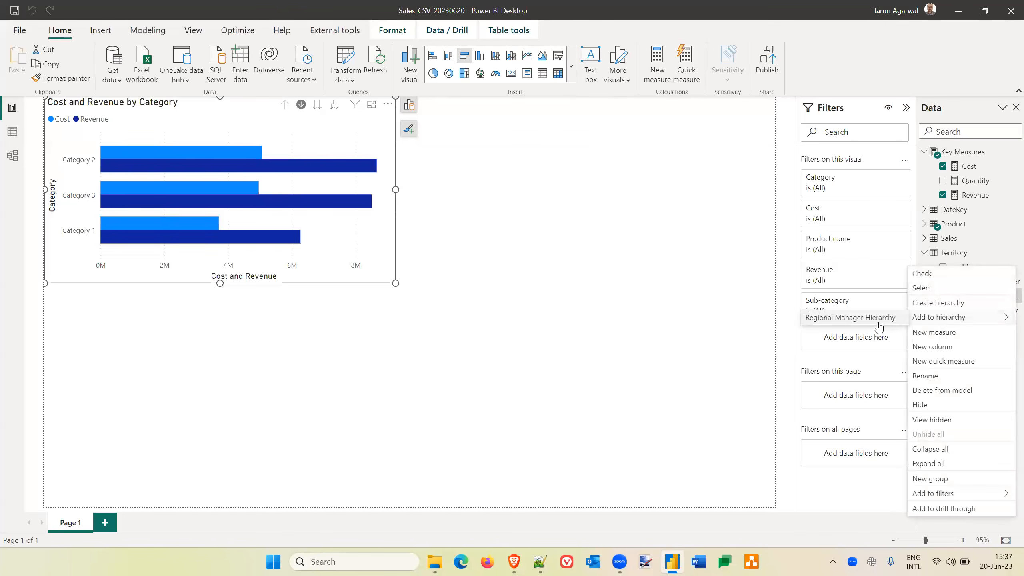
pyautogui.click(866, 319)
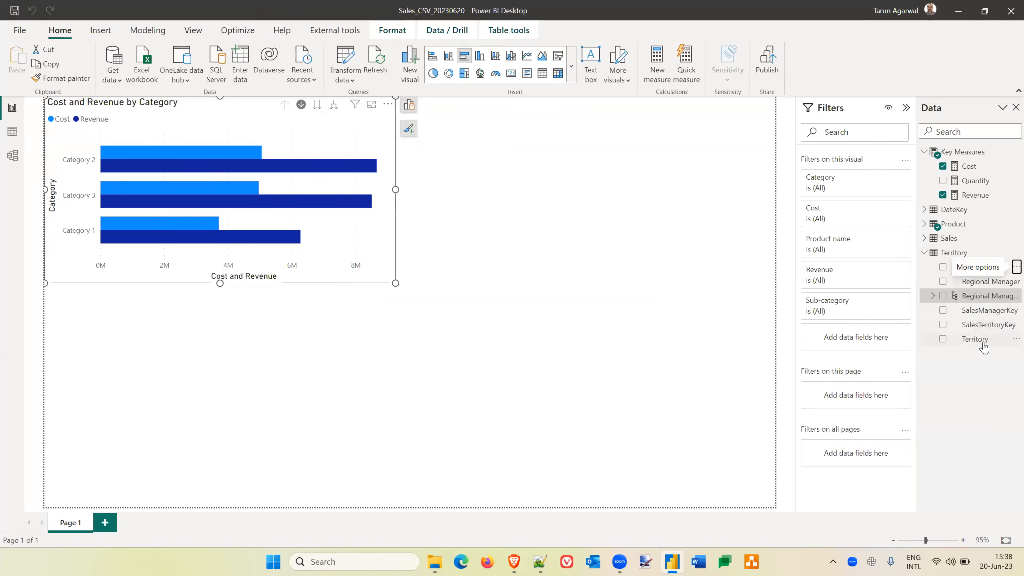
pyautogui.click(1016, 339)
pyautogui.moveTo(956, 140)
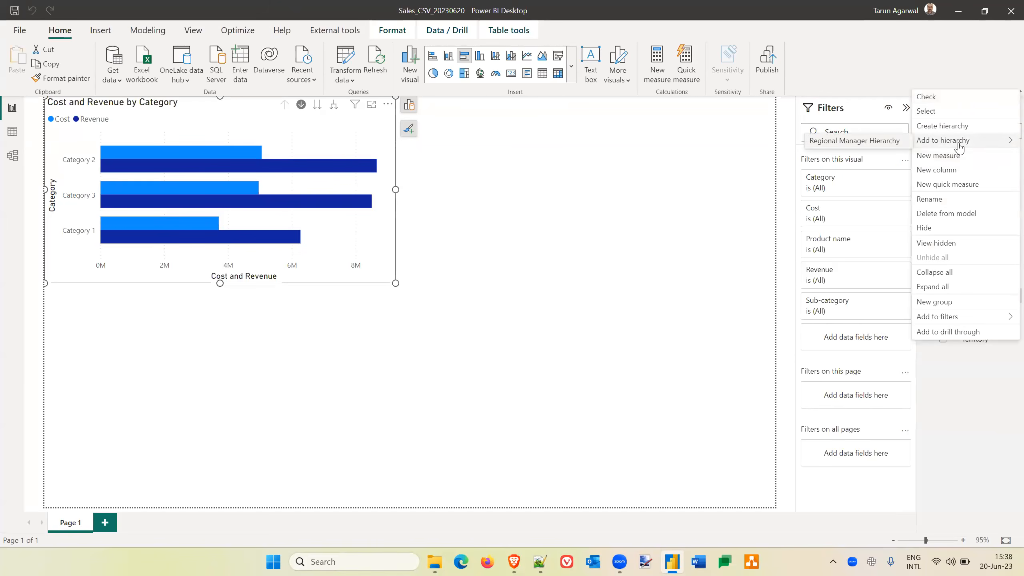
pyautogui.click(871, 141)
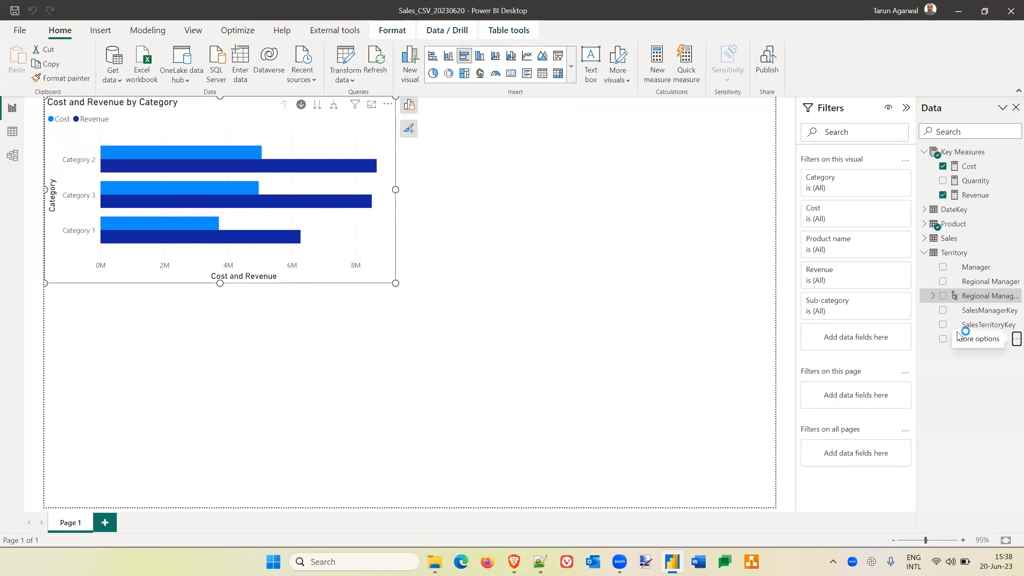
pyautogui.click(991, 297)
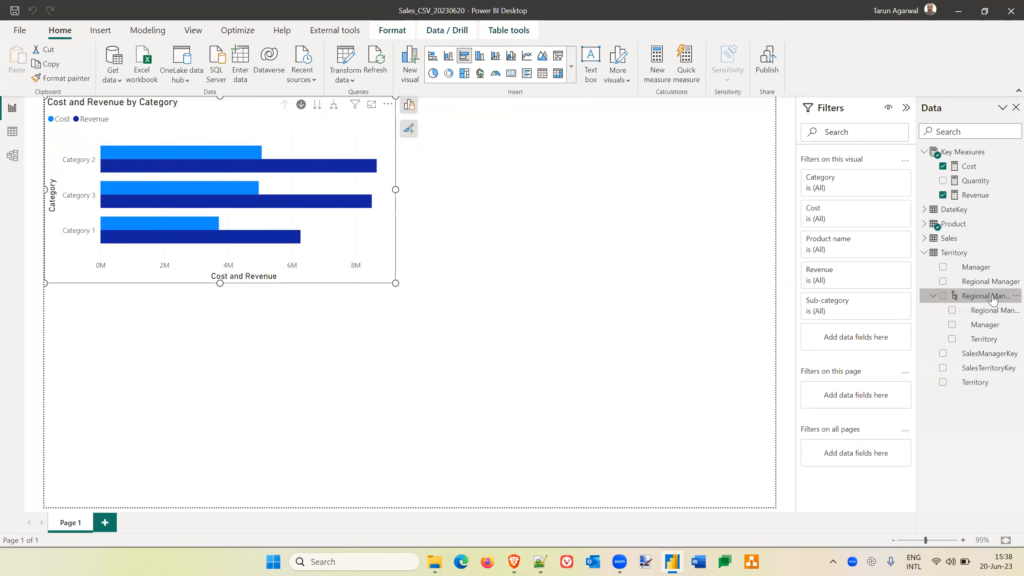
# Add the Territory table's Regional Manager Hierarchy to the bar chart's Y-axis beneath the Category Hierarchy.
pyautogui.click(409, 106)
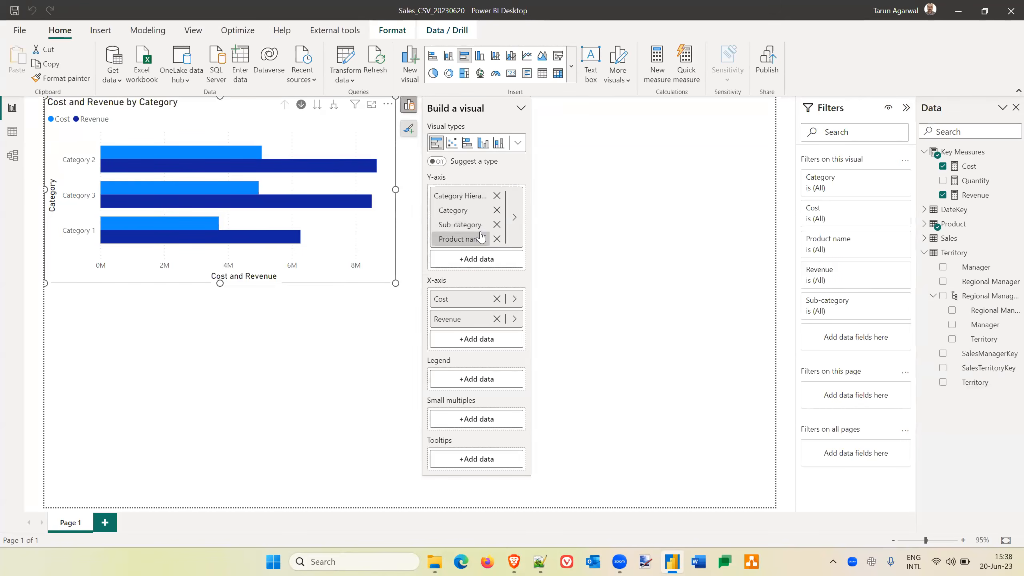
pyautogui.click(492, 262)
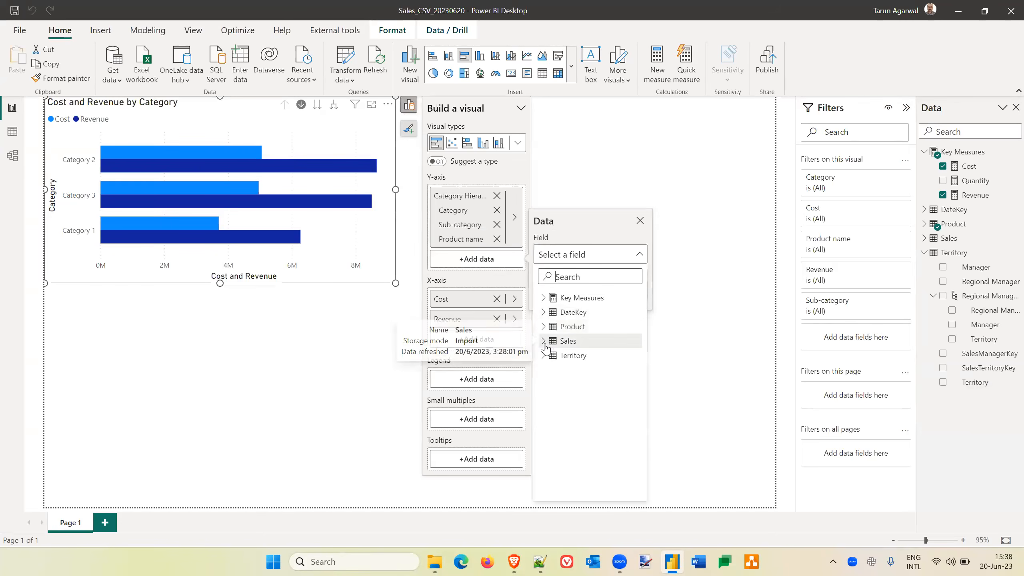
pyautogui.click(544, 357)
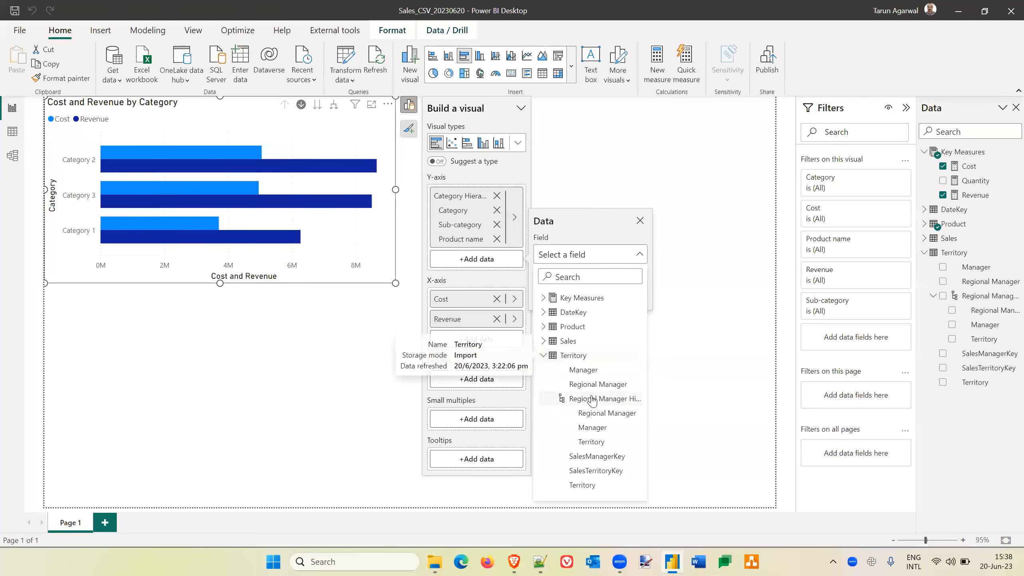
pyautogui.click(610, 401)
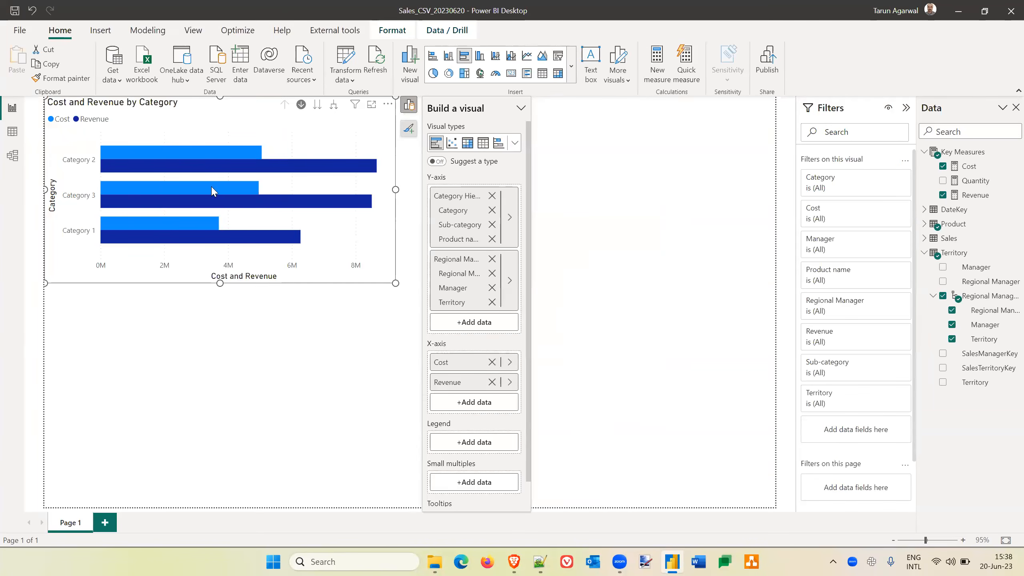
# Drill down the chart through Category 2, Sub-category 2, Product 42, the top regional manager and a manager to the Territory level.
pyautogui.click(174, 155)
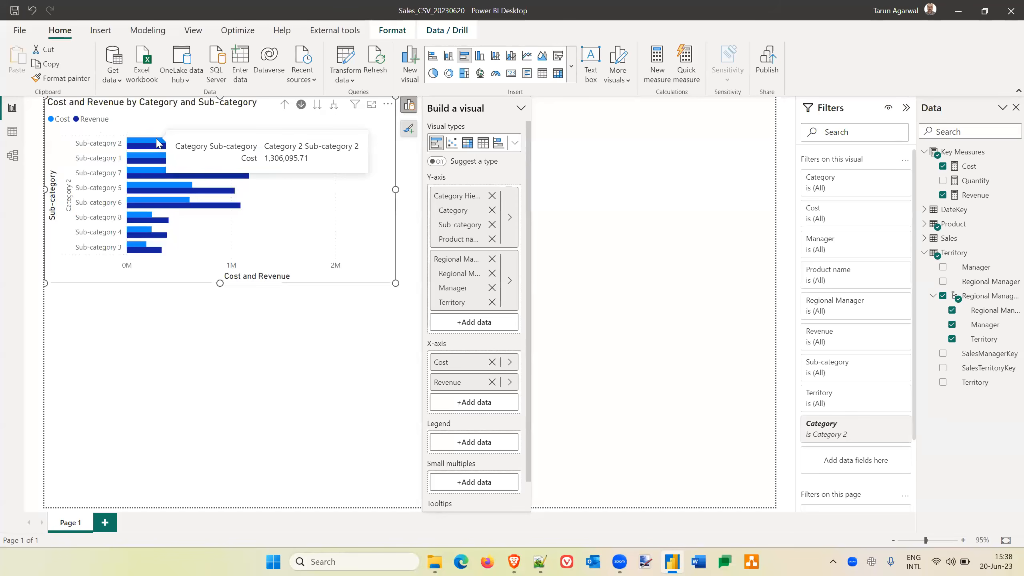
pyautogui.click(156, 143)
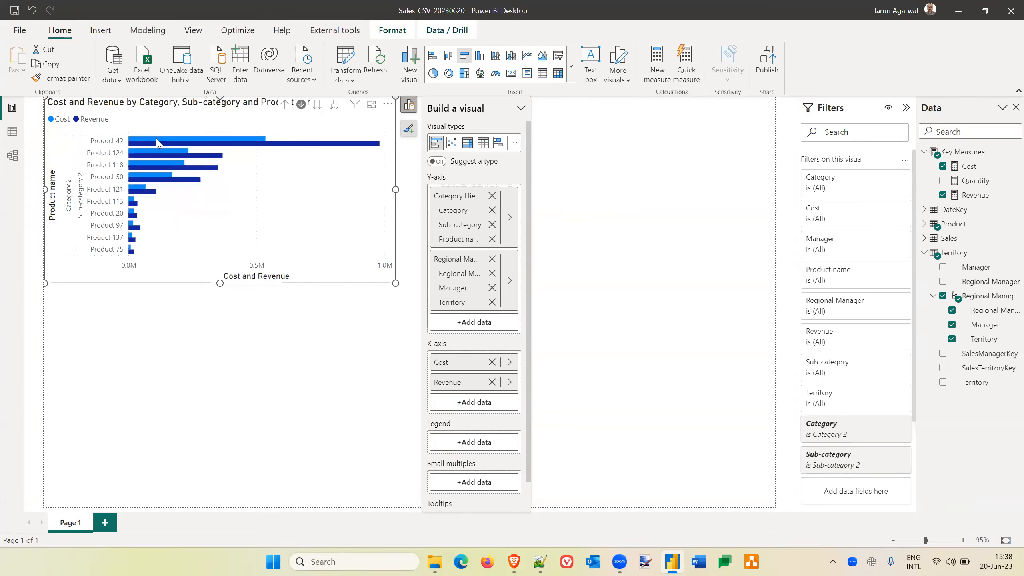
pyautogui.click(157, 143)
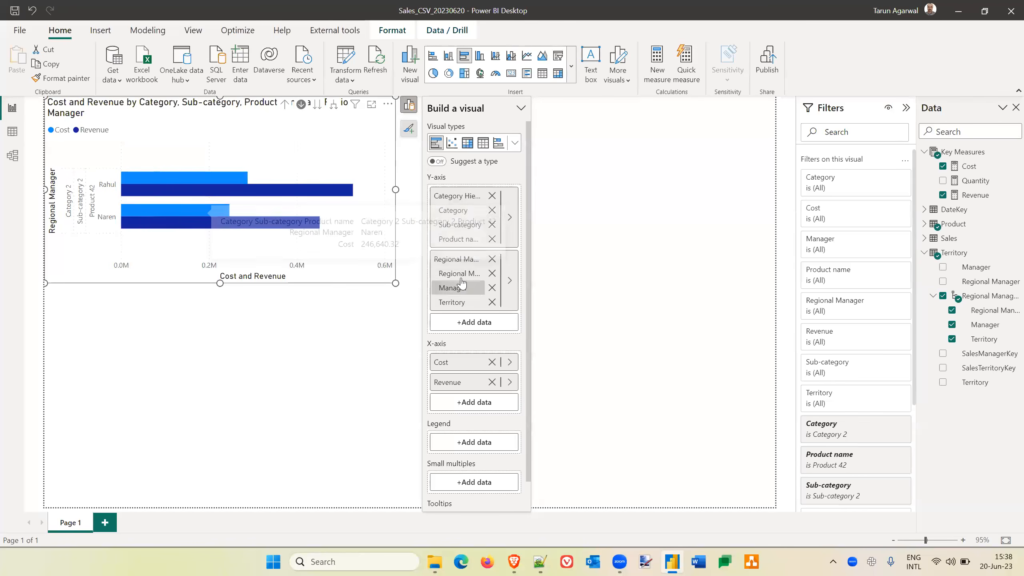
pyautogui.click(178, 175)
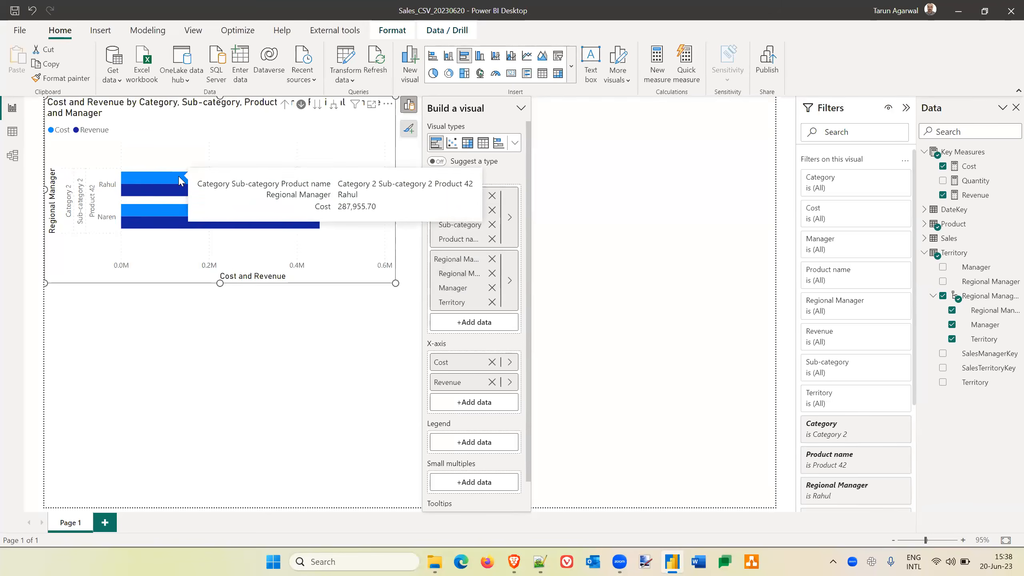
pyautogui.click(174, 159)
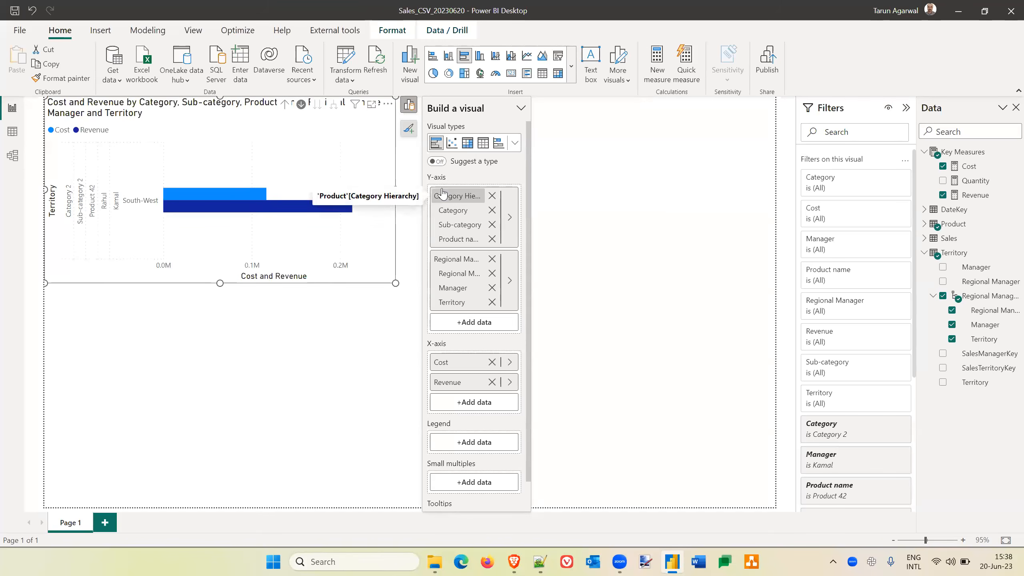
# Remove the Category Hierarchy and the Regional Manager Hierarchy from the bar chart's Y-axis.
pyautogui.click(464, 195)
pyautogui.click(492, 196)
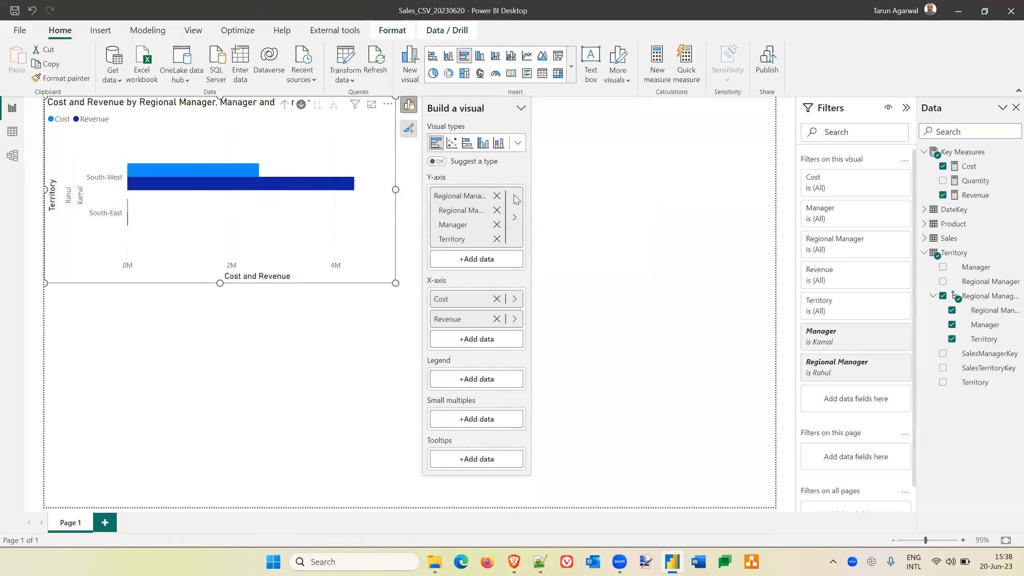
pyautogui.click(497, 196)
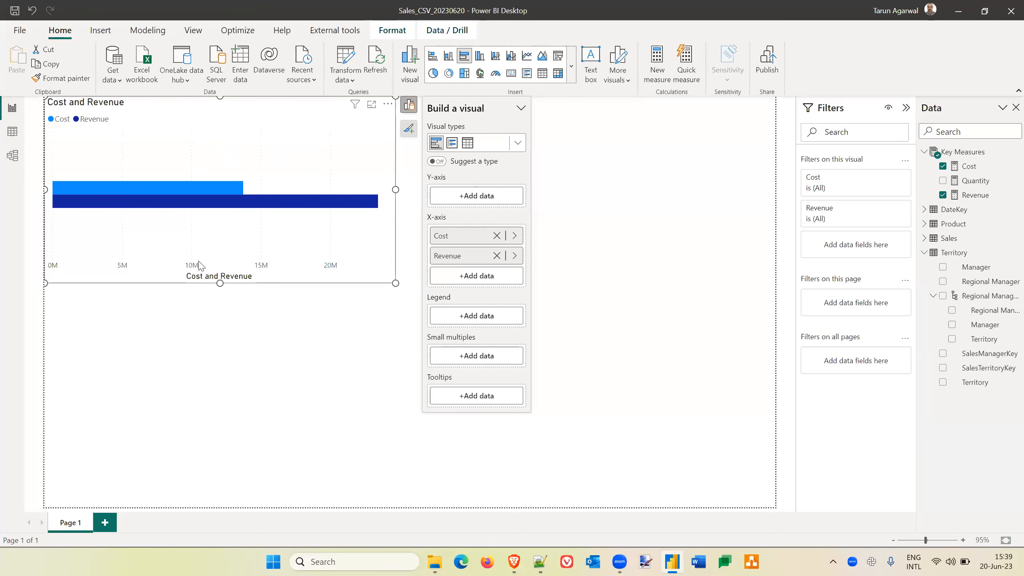
pyautogui.click(620, 213)
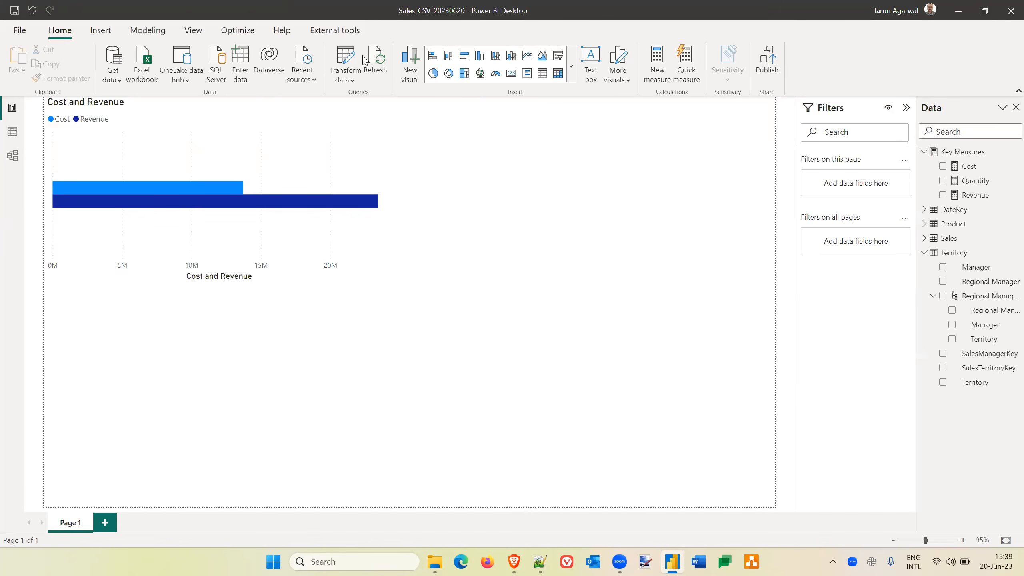
pyautogui.click(153, 35)
pyautogui.click(253, 80)
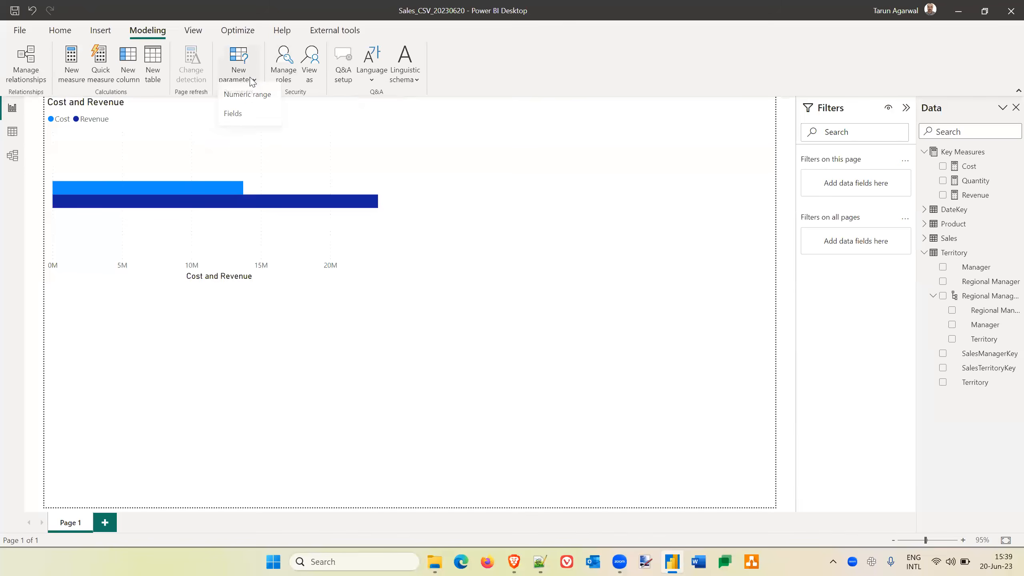
pyautogui.click(233, 118)
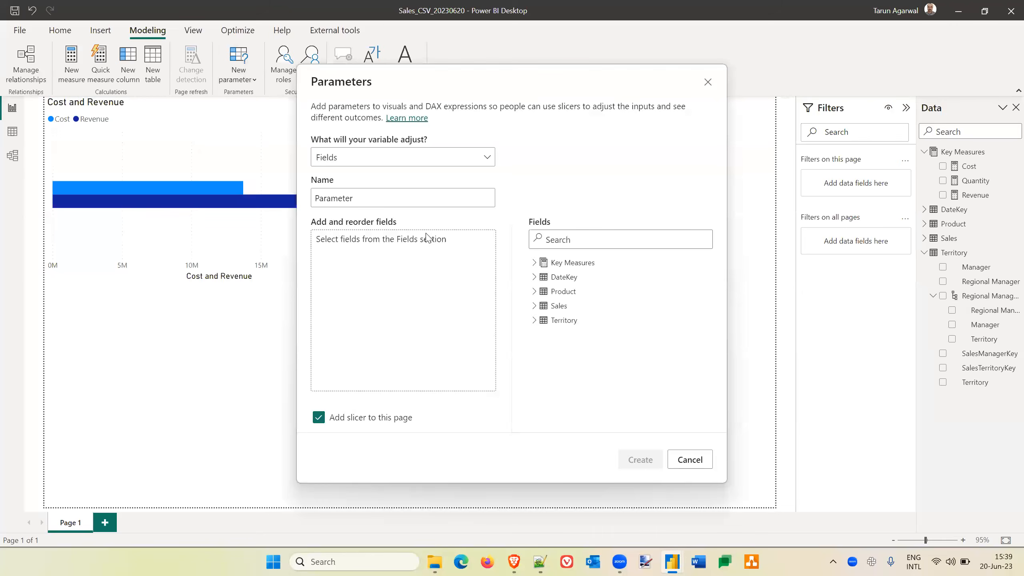
pyautogui.doubleClick(368, 200)
pyautogui.write('Me')
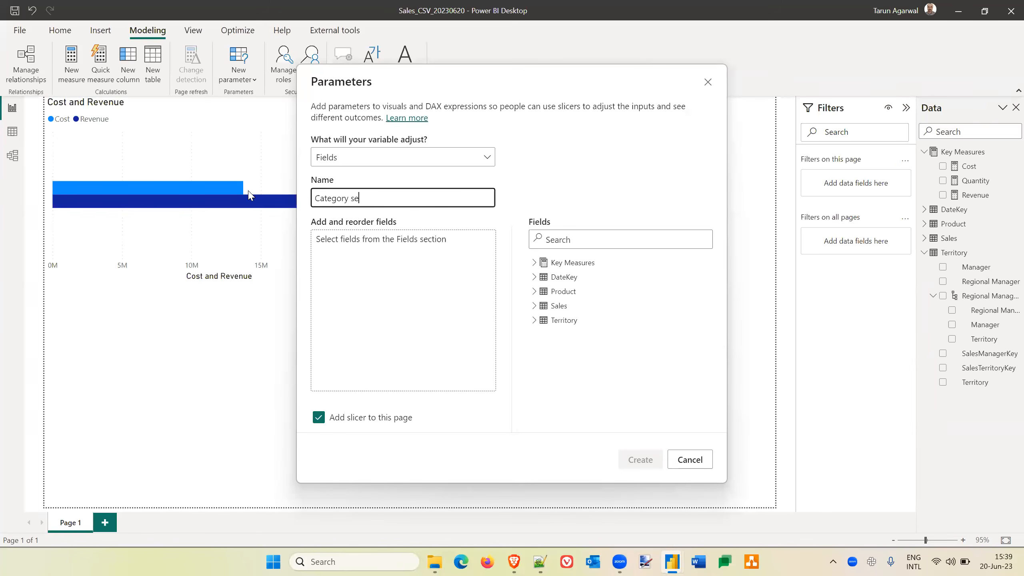
pyautogui.write('ion')
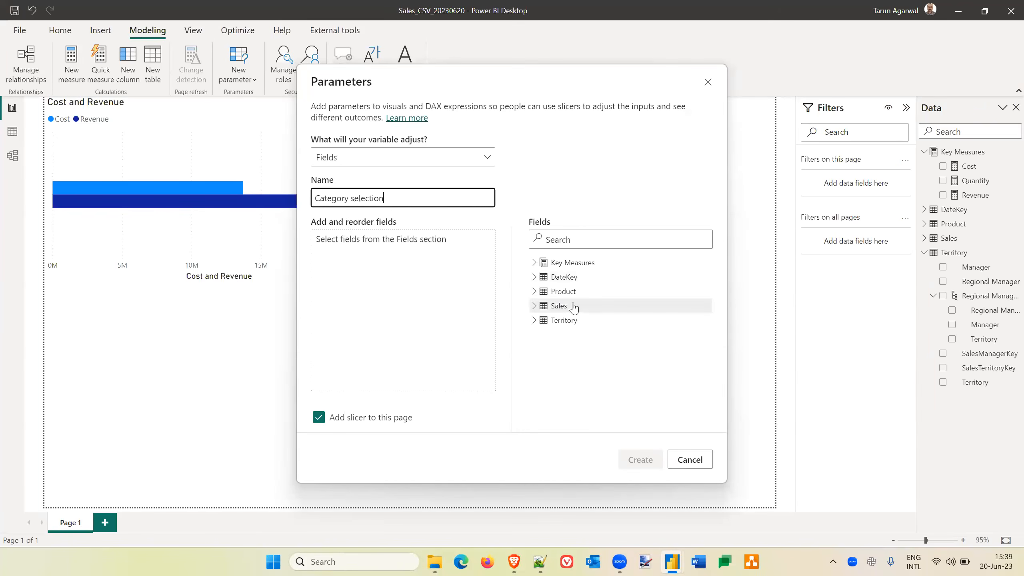
pyautogui.click(534, 291)
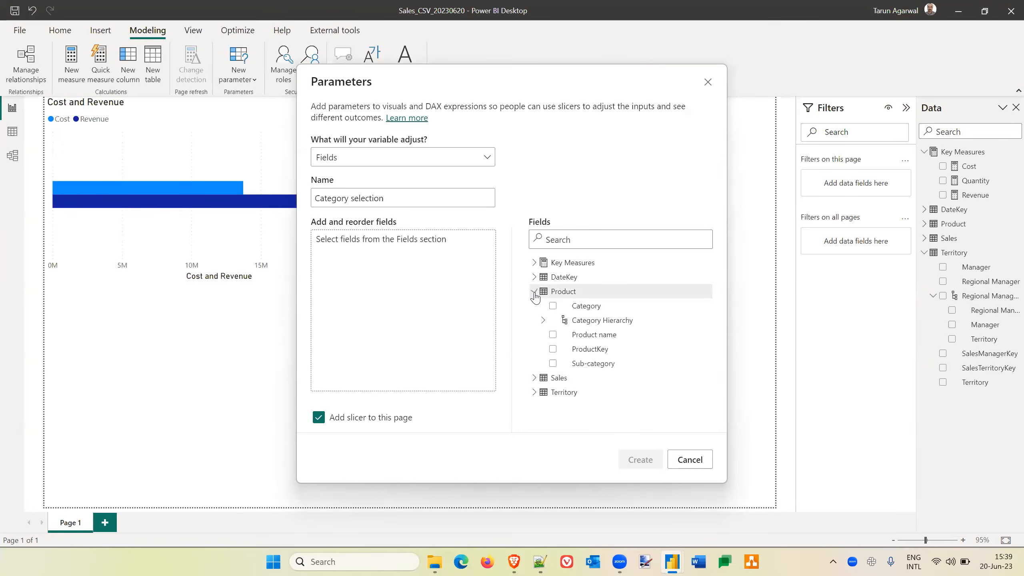
pyautogui.click(609, 322)
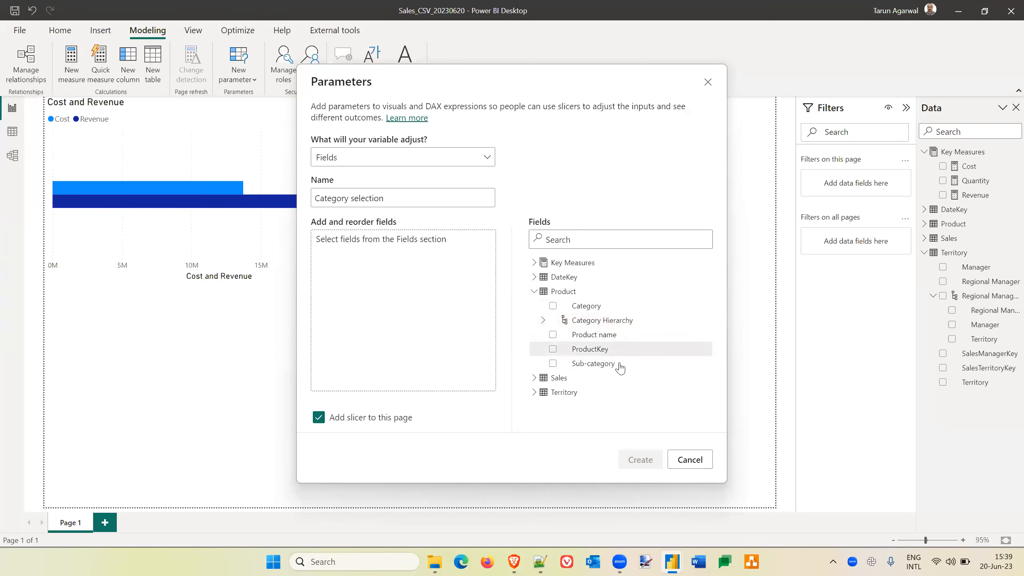
pyautogui.click(554, 306)
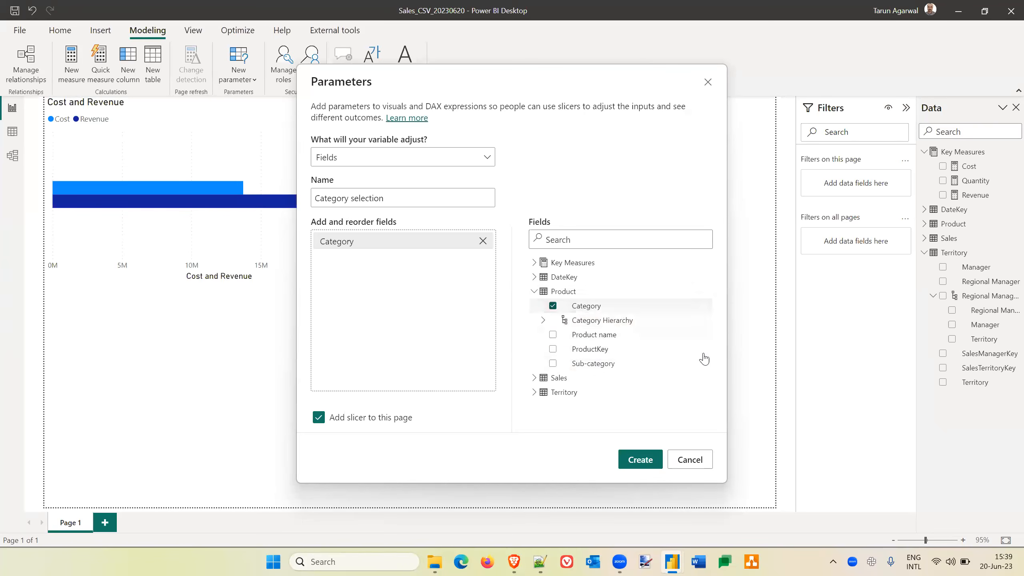
pyautogui.click(553, 363)
pyautogui.click(554, 336)
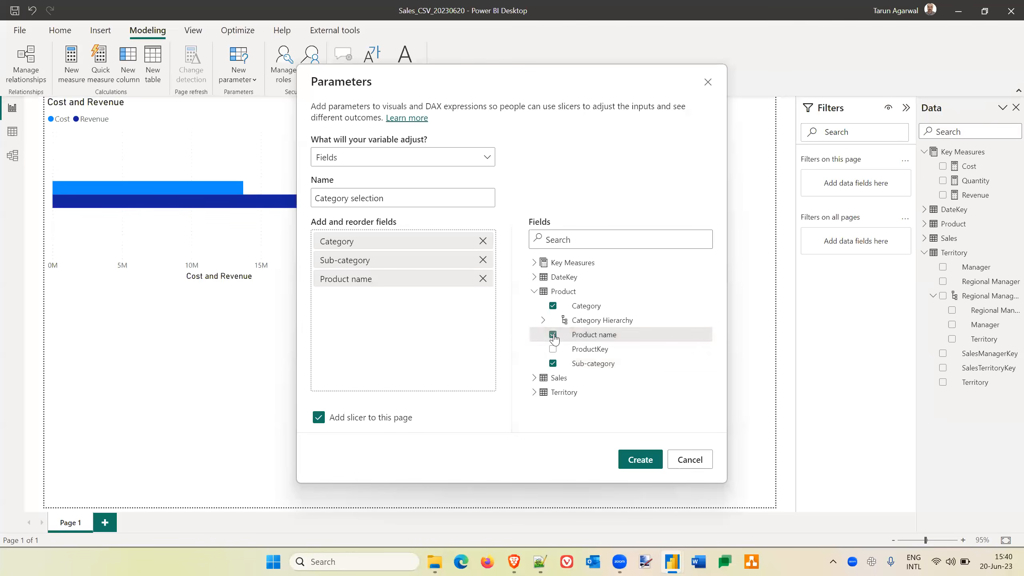
pyautogui.click(534, 291)
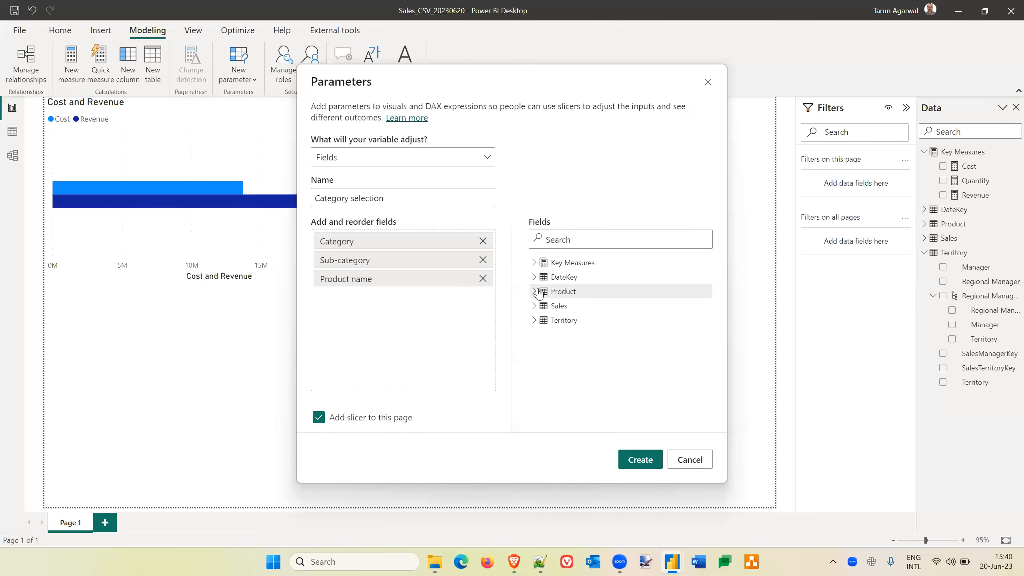
pyautogui.click(535, 321)
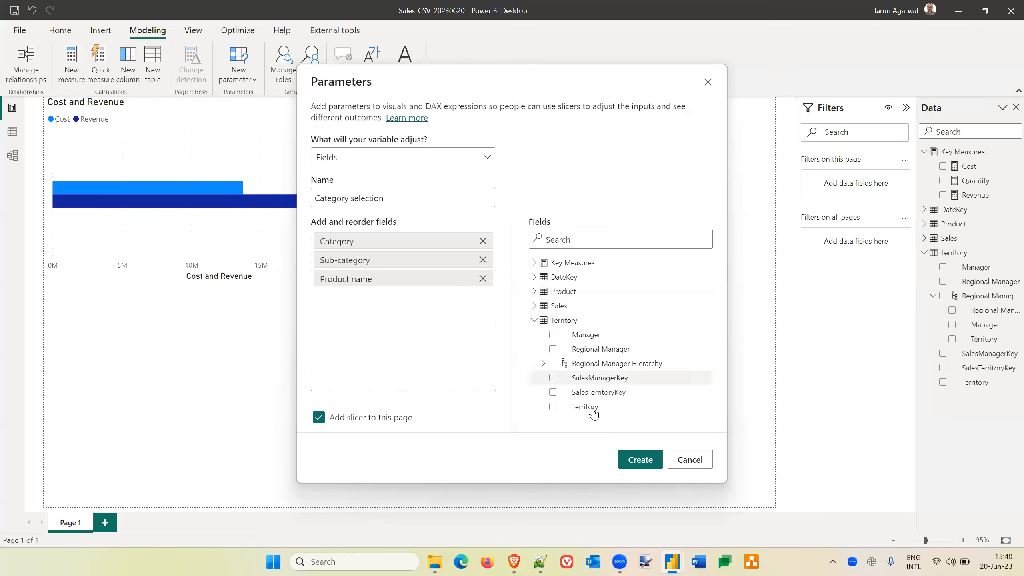
pyautogui.click(553, 350)
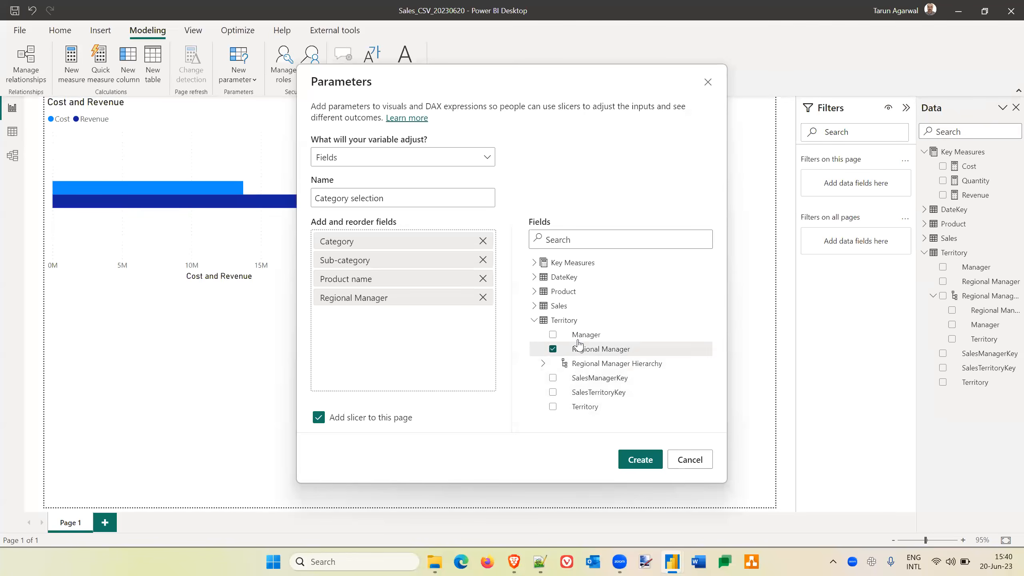
pyautogui.click(552, 335)
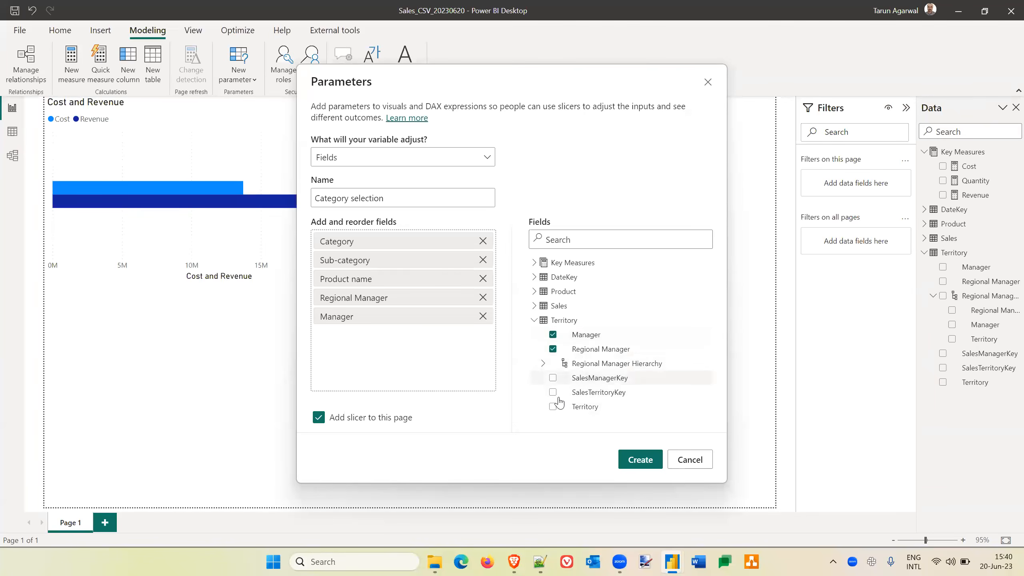
pyautogui.click(554, 407)
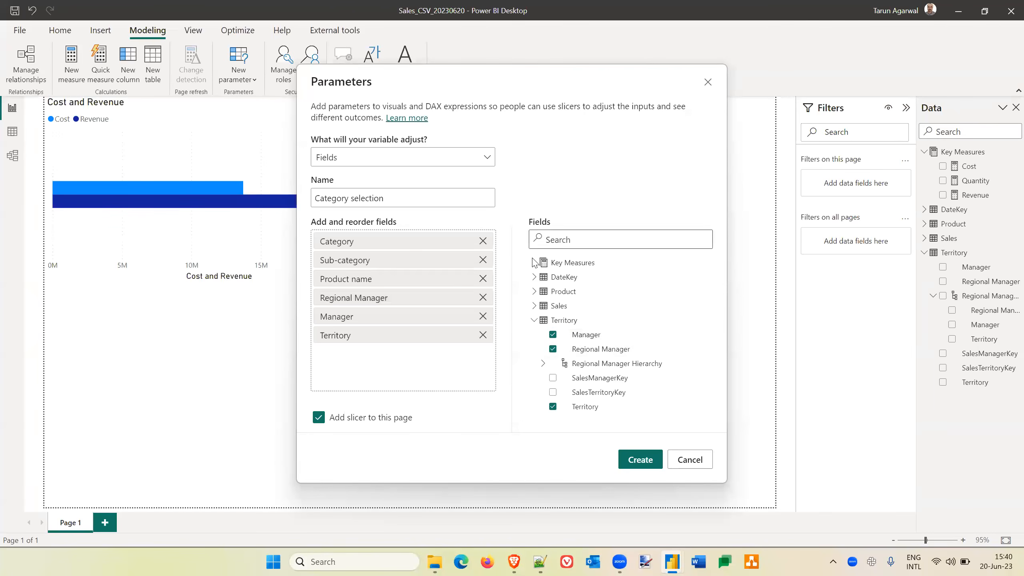
pyautogui.click(708, 82)
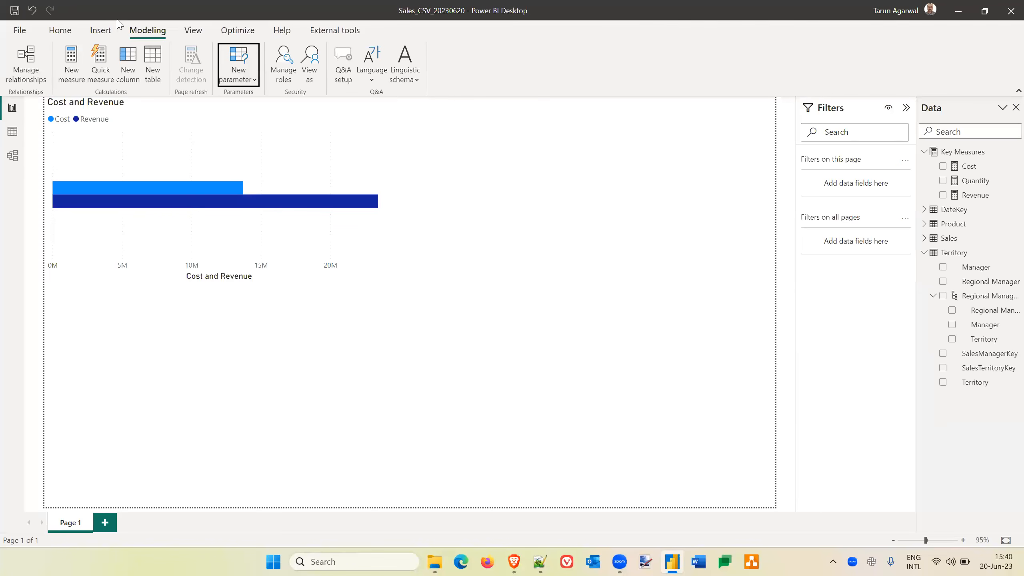
# Start a new fields parameter and name it Category selection.
pyautogui.click(244, 73)
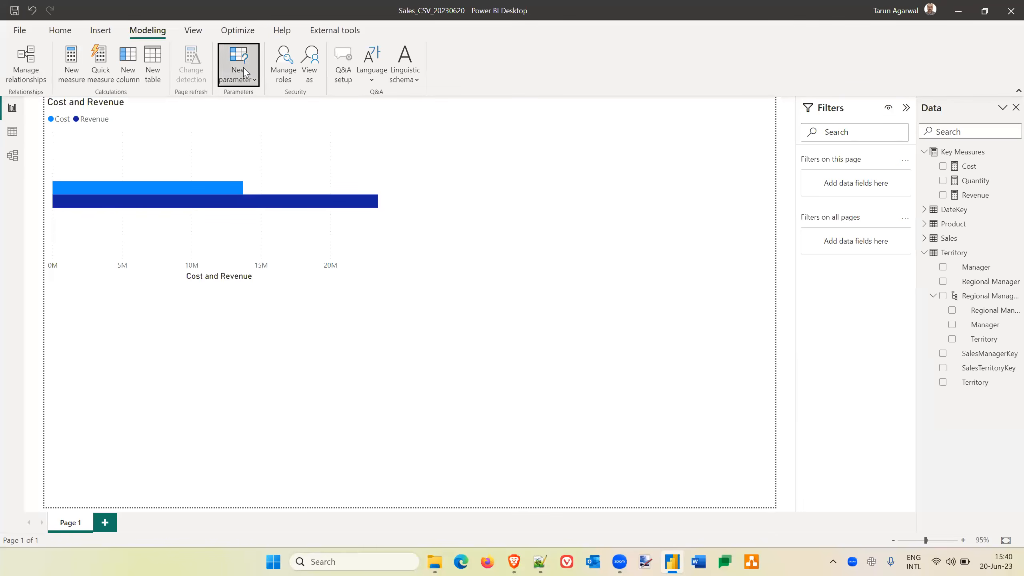
pyautogui.click(244, 119)
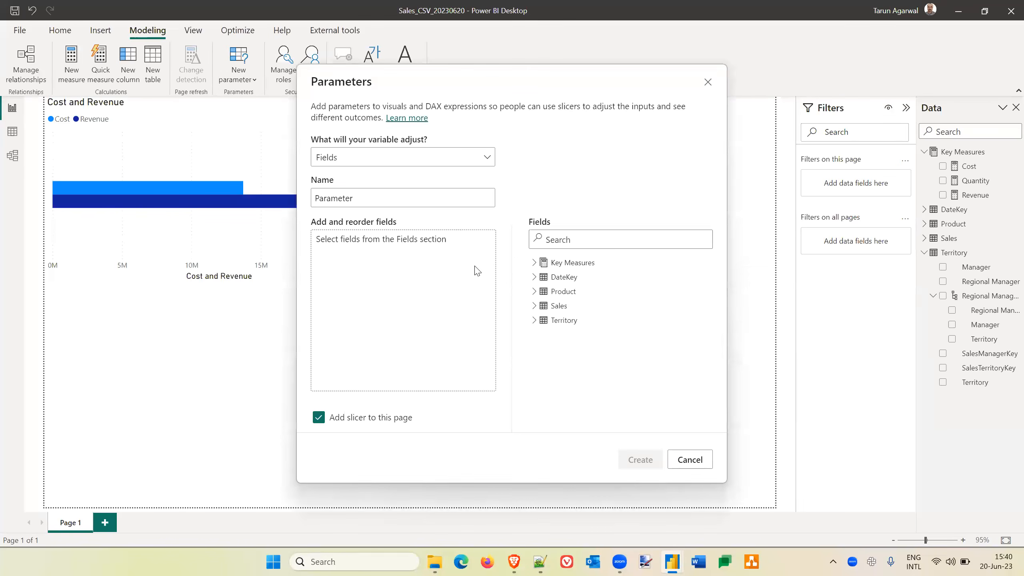
pyautogui.click(363, 198)
pyautogui.moveTo(363, 198); pyautogui.dragTo(244, 184)
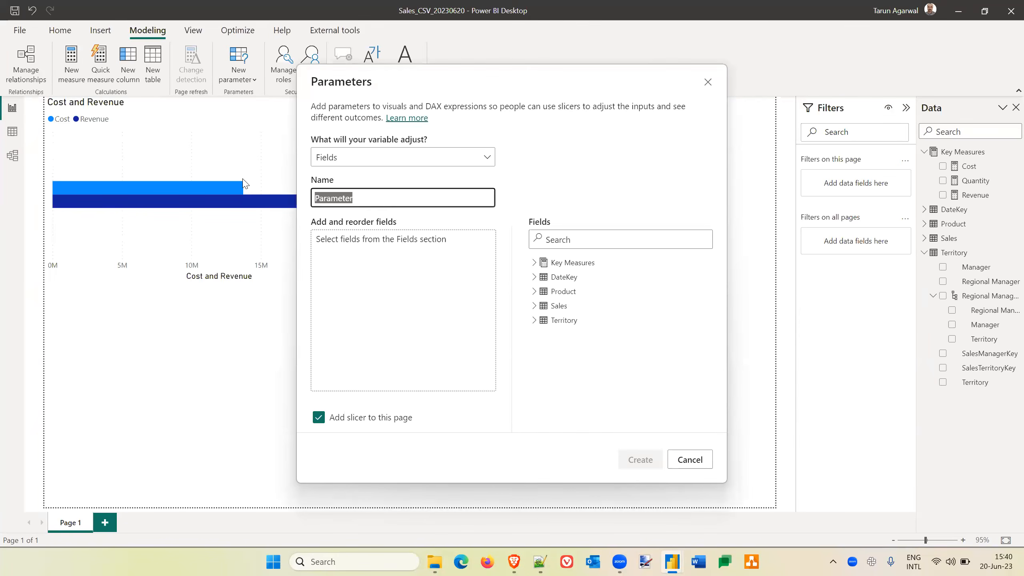
pyautogui.write('Category selection')
# Add the Product table's Category, Sub-category and Product name fields to the parameter in that order.
pyautogui.click(535, 292)
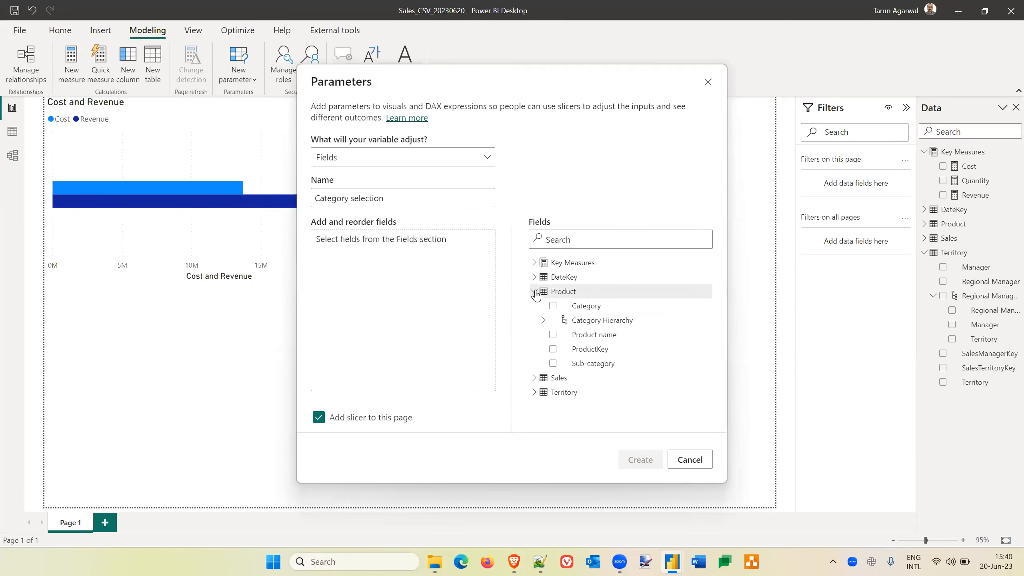
pyautogui.click(553, 305)
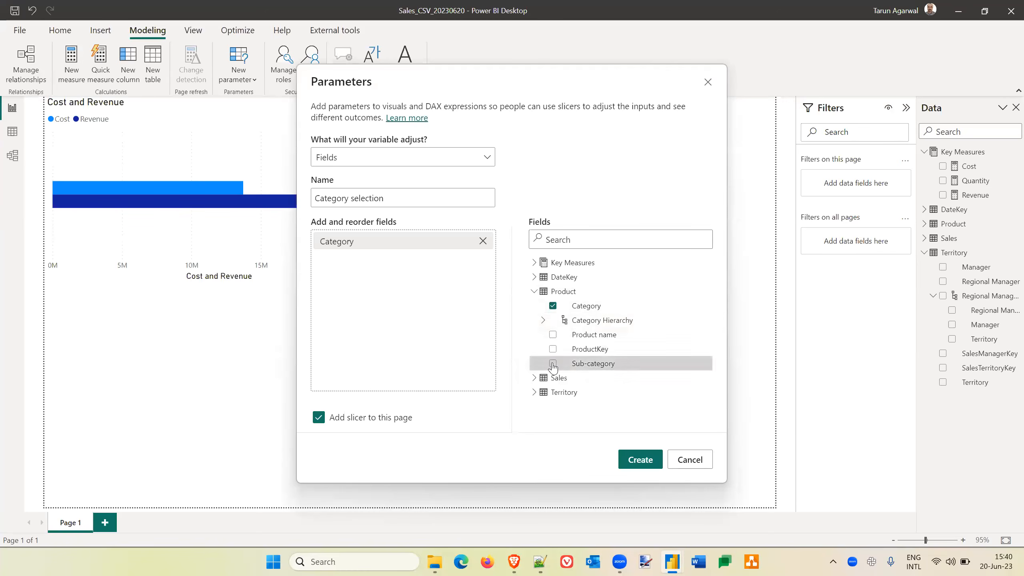
pyautogui.click(553, 363)
pyautogui.click(553, 335)
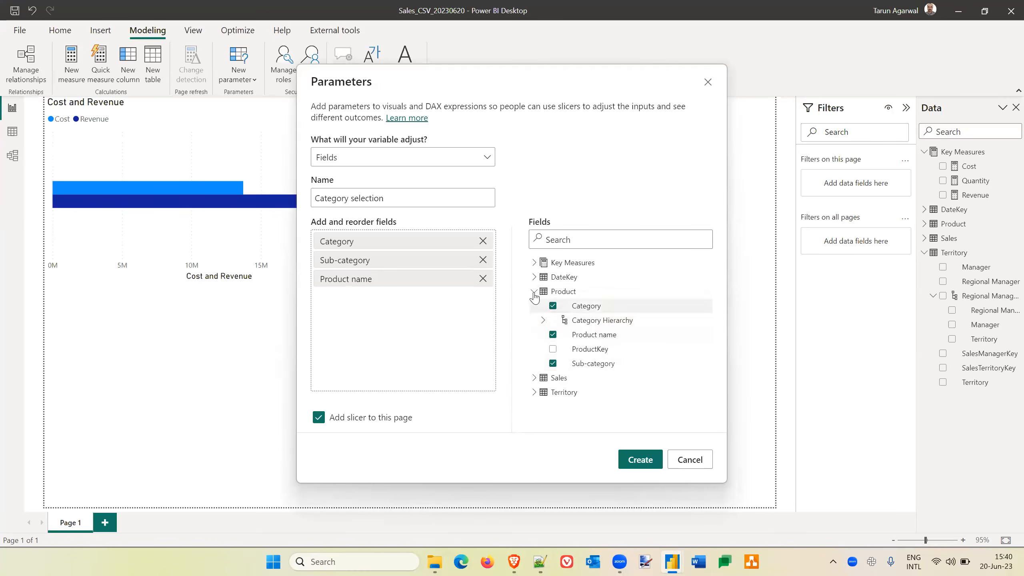
pyautogui.click(533, 292)
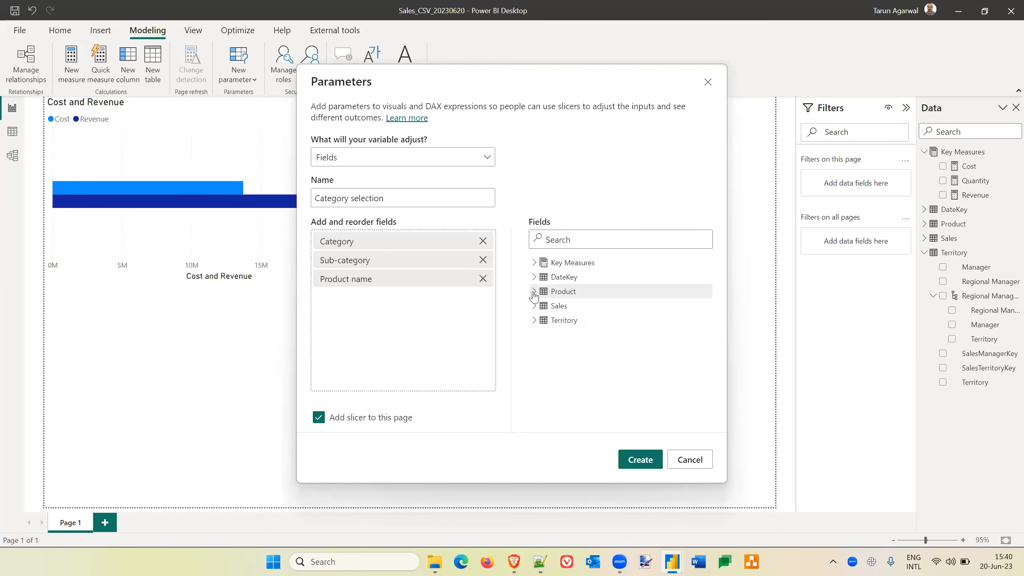
# Add the Territory table's Regional Manager, Manager and Territory fields to the parameter below the product fields.
pyautogui.click(533, 320)
pyautogui.click(553, 349)
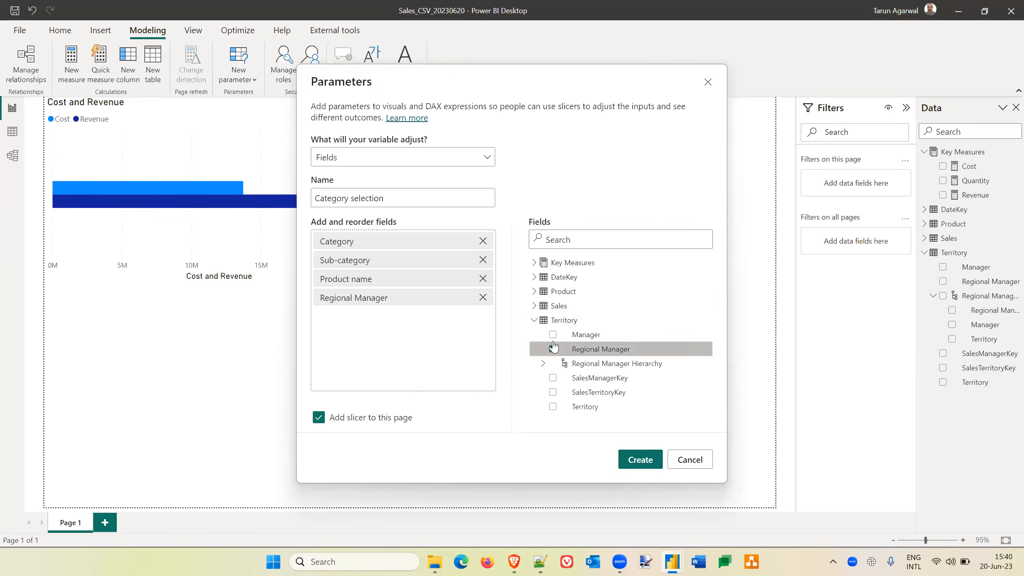
pyautogui.click(553, 336)
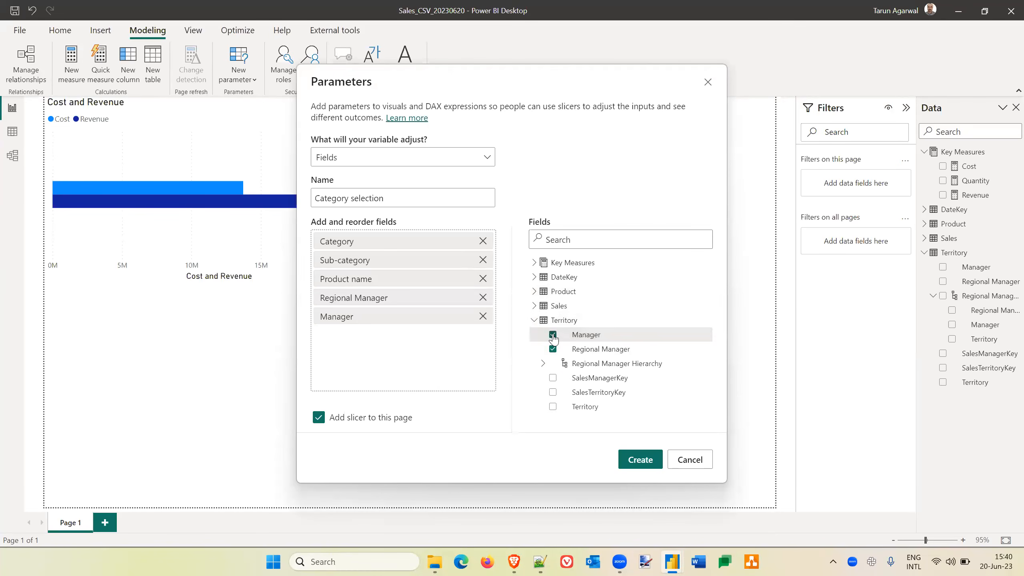
pyautogui.click(553, 407)
pyautogui.click(534, 320)
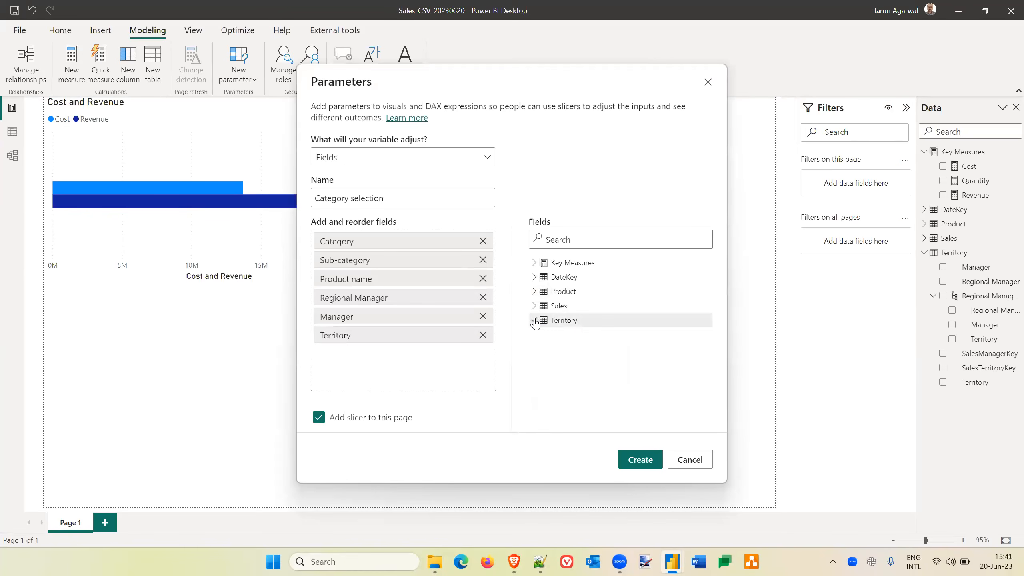
# Look through the Sales table's fields and create the Category selection parameter with its slicer on the page.
pyautogui.click(533, 308)
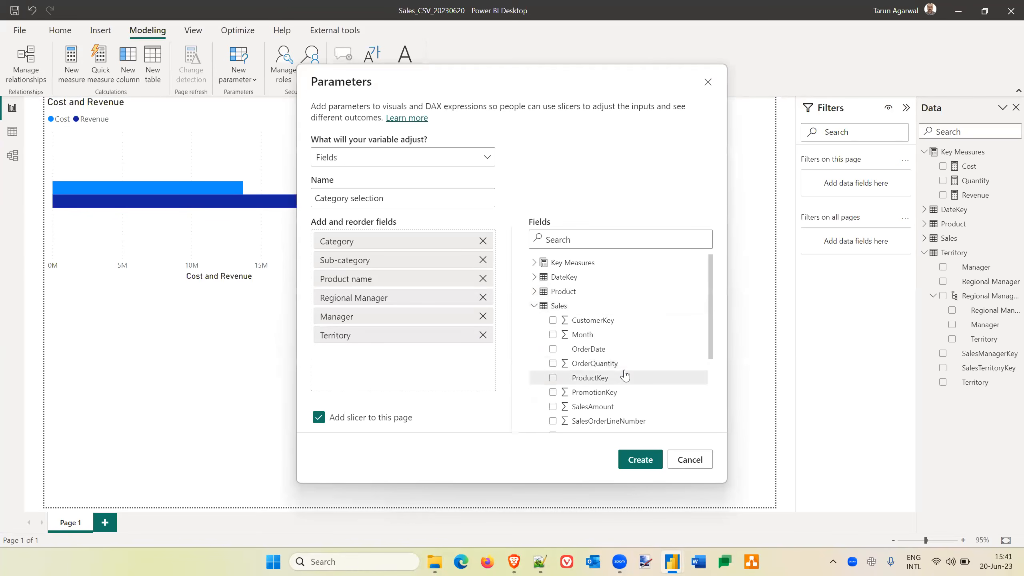
pyautogui.scroll(-5, 625, 376)
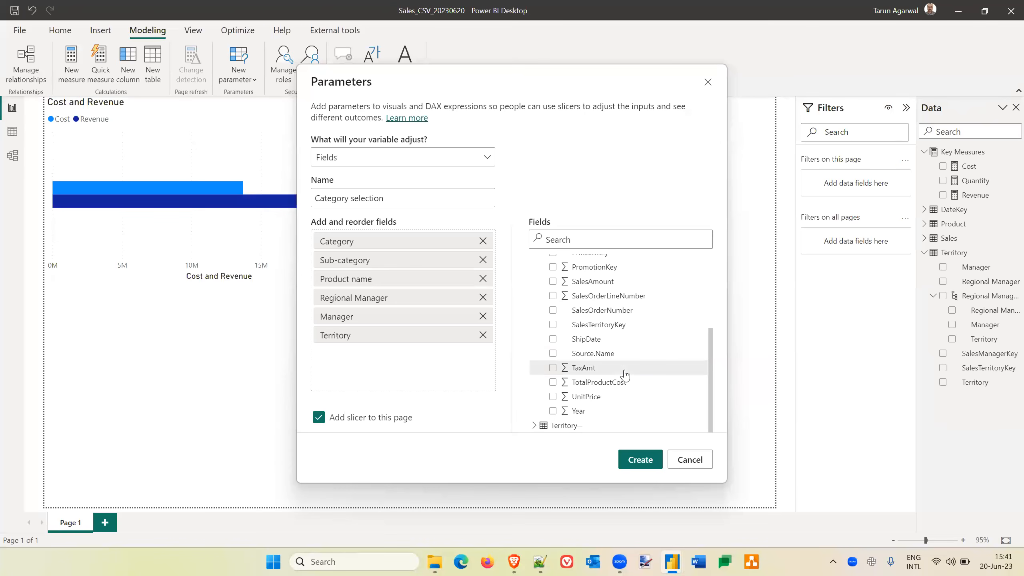
pyautogui.scroll(5, 625, 375)
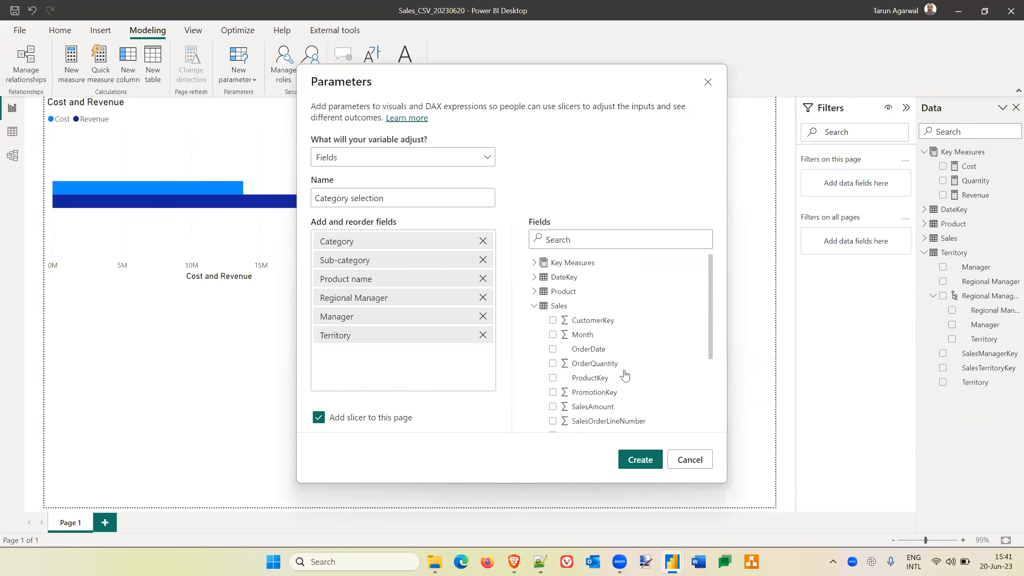
pyautogui.click(535, 306)
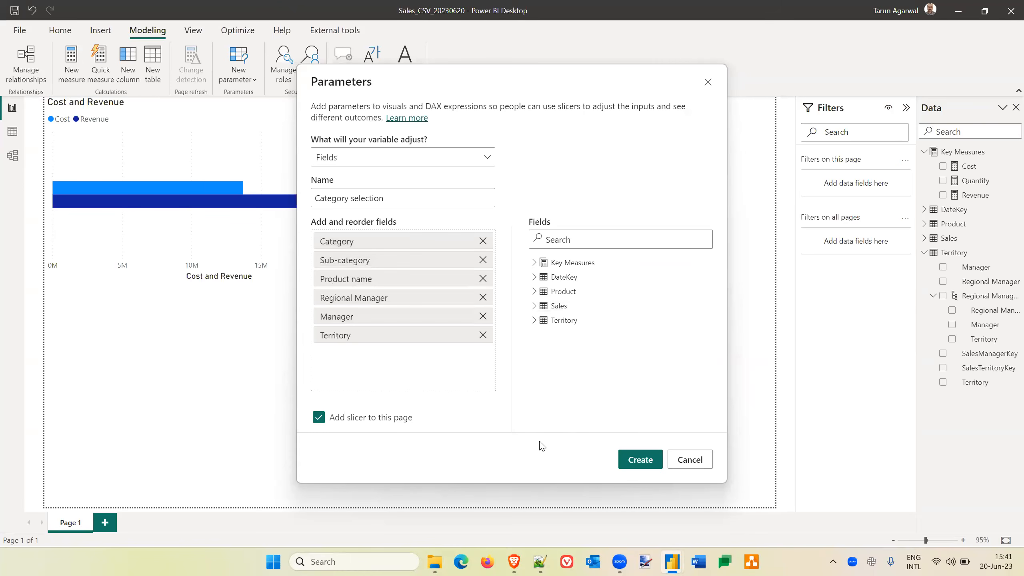
pyautogui.click(642, 461)
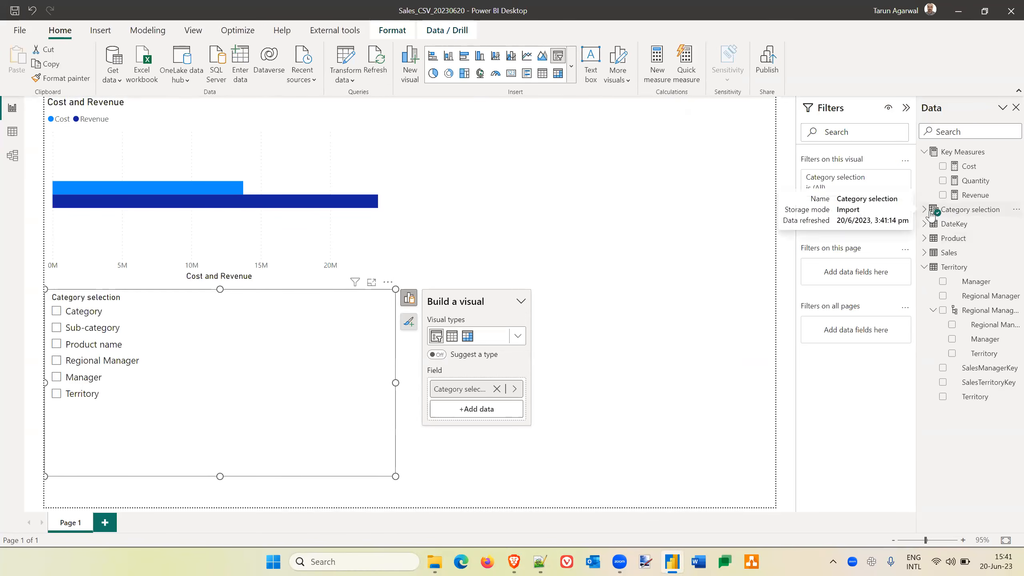
# Add the Category selection parameter field to the bar chart's Y-axis and dismiss the error message.
pyautogui.click(955, 211)
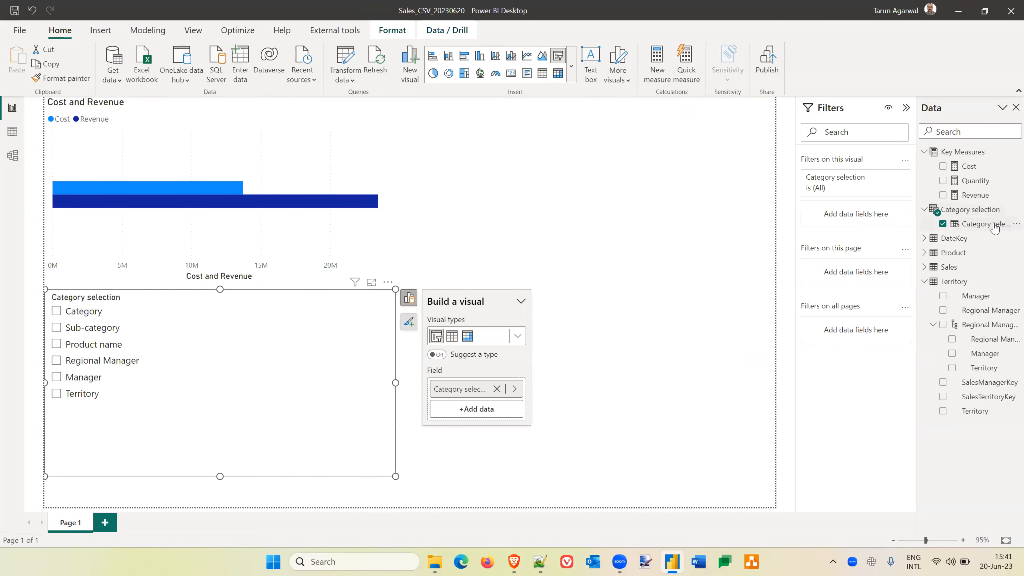
pyautogui.click(374, 139)
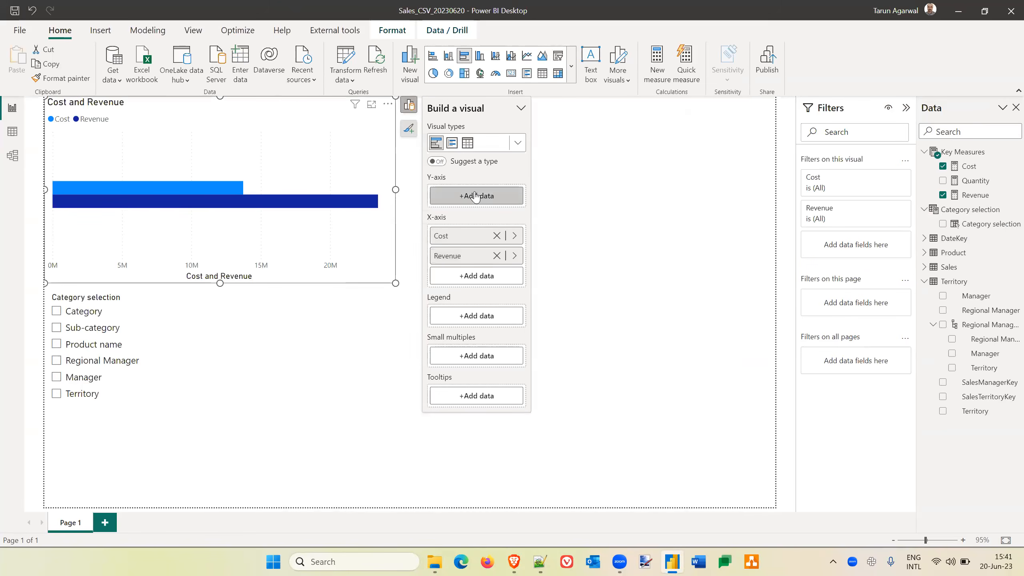
pyautogui.click(476, 196)
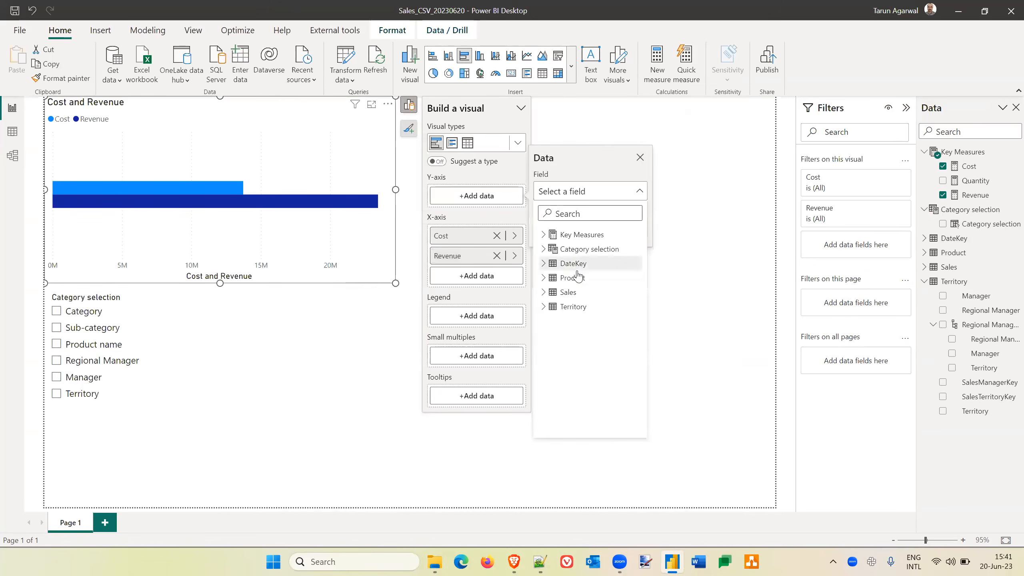
pyautogui.click(543, 249)
pyautogui.click(603, 265)
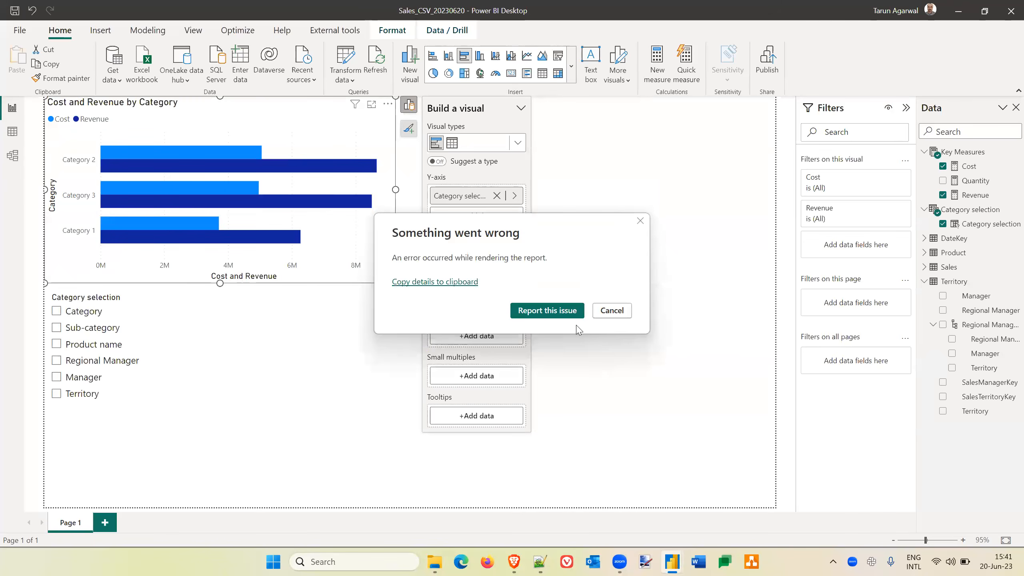
pyautogui.click(610, 311)
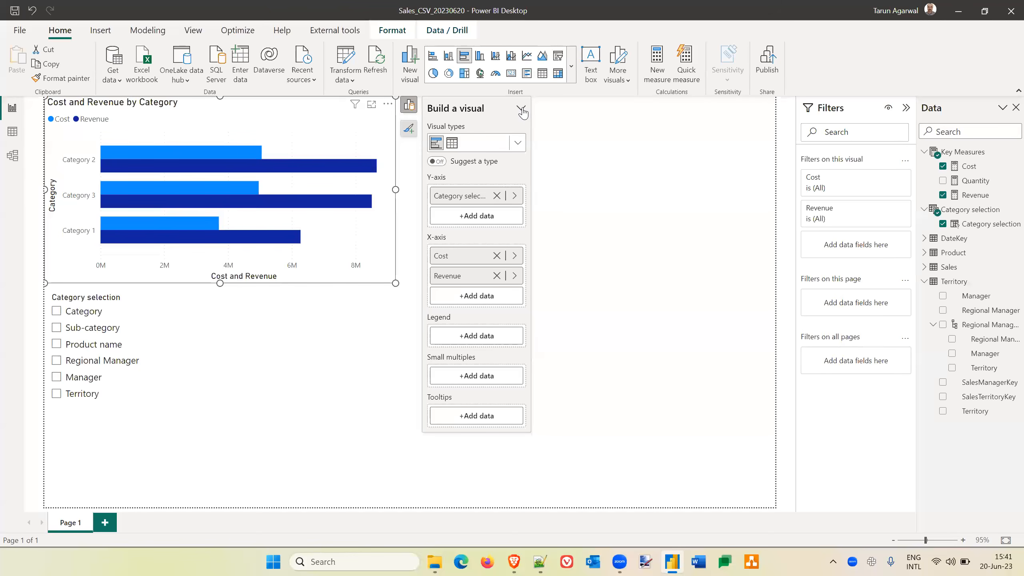
pyautogui.click(583, 144)
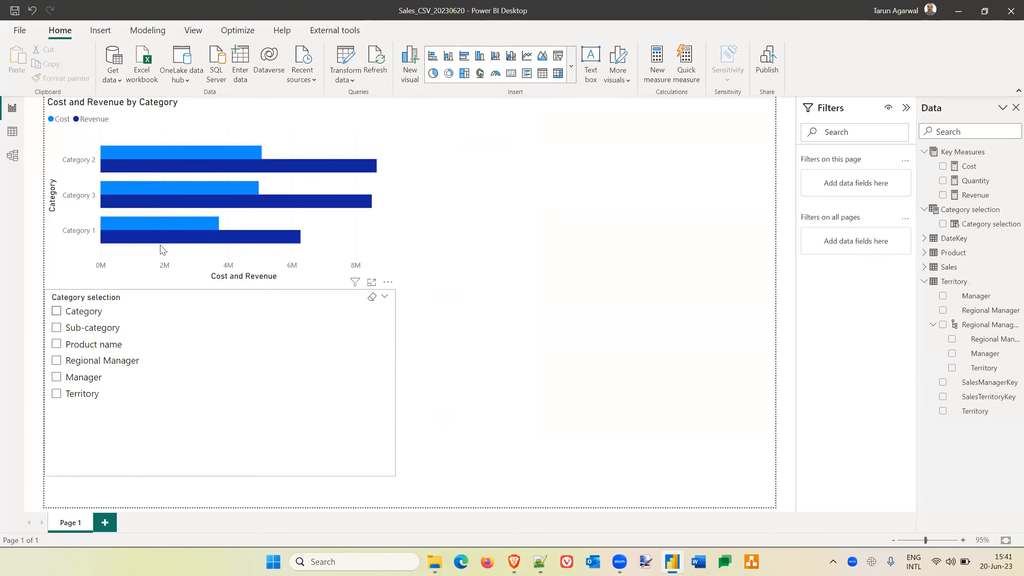
# Test the slicer by switching the chart through Sub-category, Product name, Regional Manager, Manager and Territory.
pyautogui.click(304, 129)
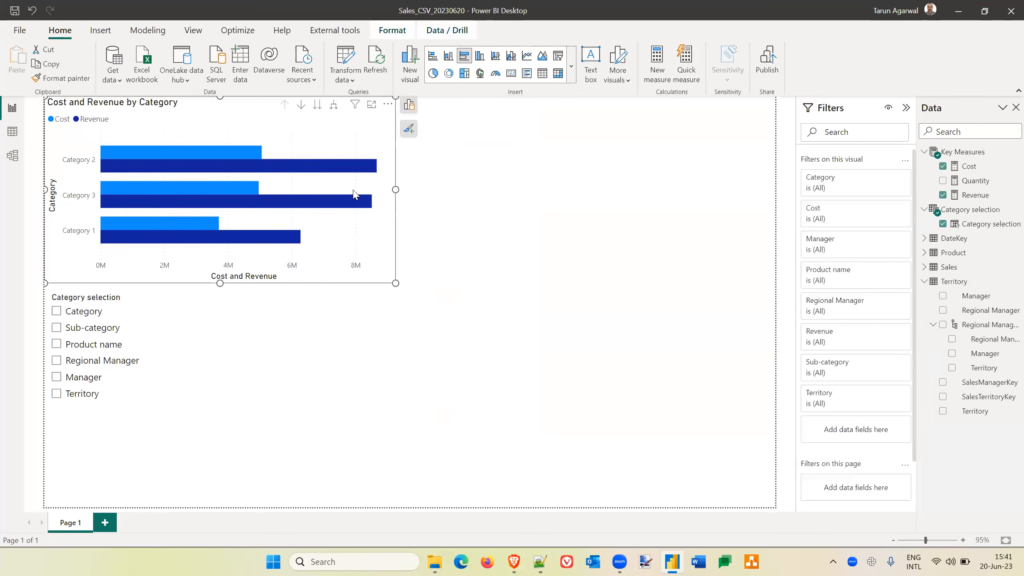
pyautogui.click(56, 328)
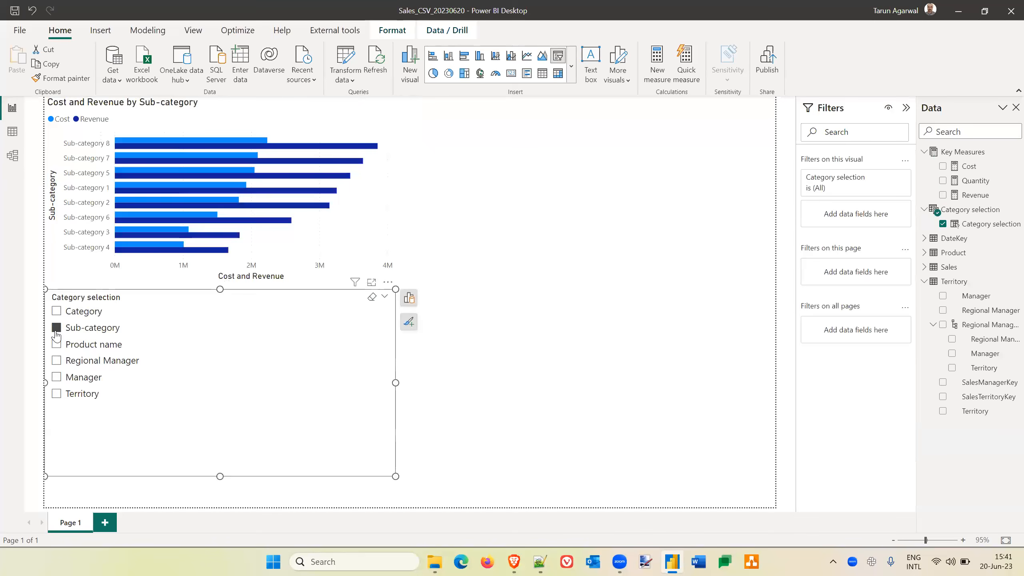
pyautogui.click(57, 344)
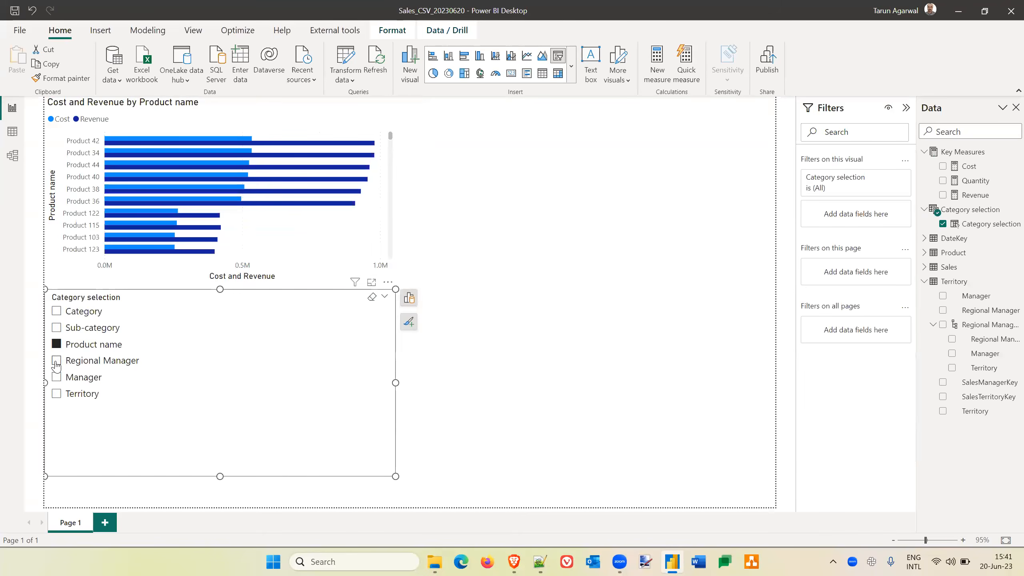
pyautogui.click(56, 362)
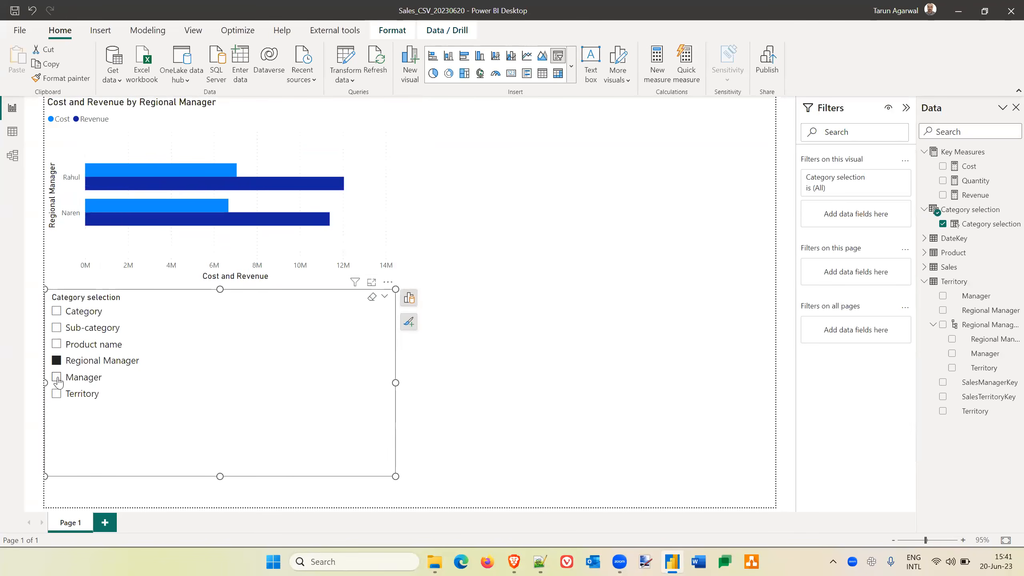
pyautogui.click(58, 379)
pyautogui.click(57, 394)
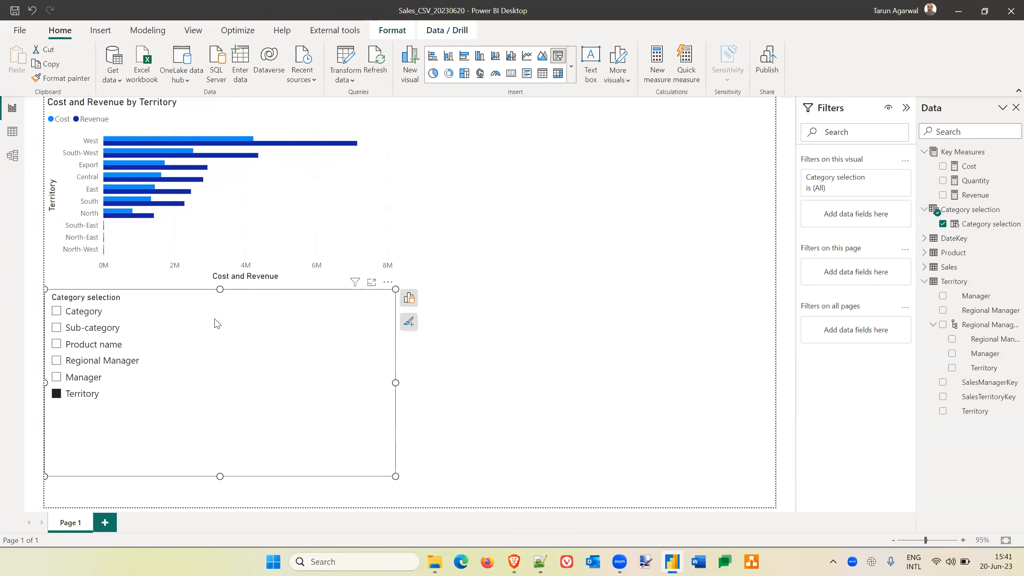
# Shorten the Category selection slicer from its upper edge and set it to the Dropdown style with single select on.
pyautogui.moveTo(217, 324); pyautogui.dragTo(213, 358)
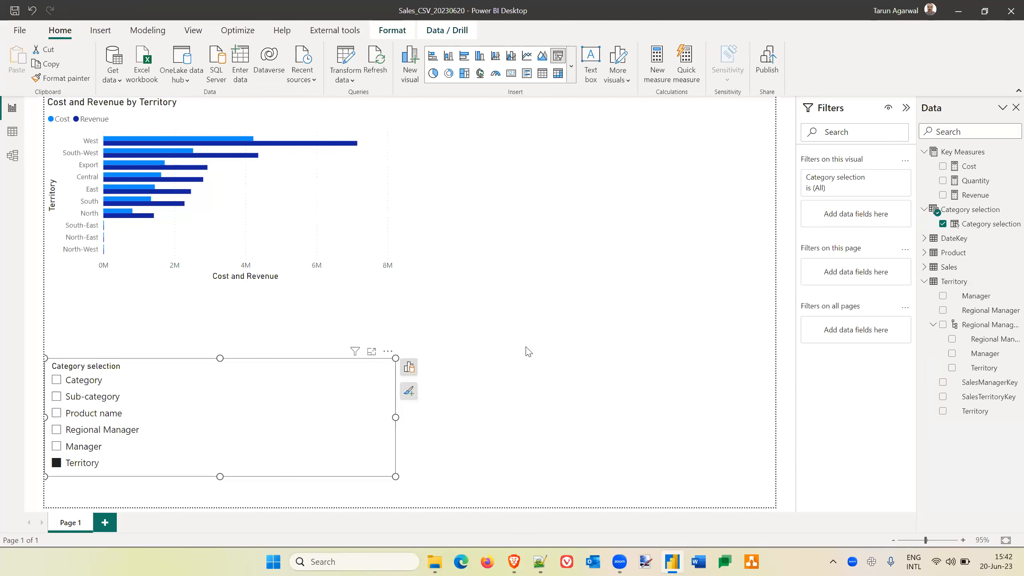
pyautogui.click(410, 392)
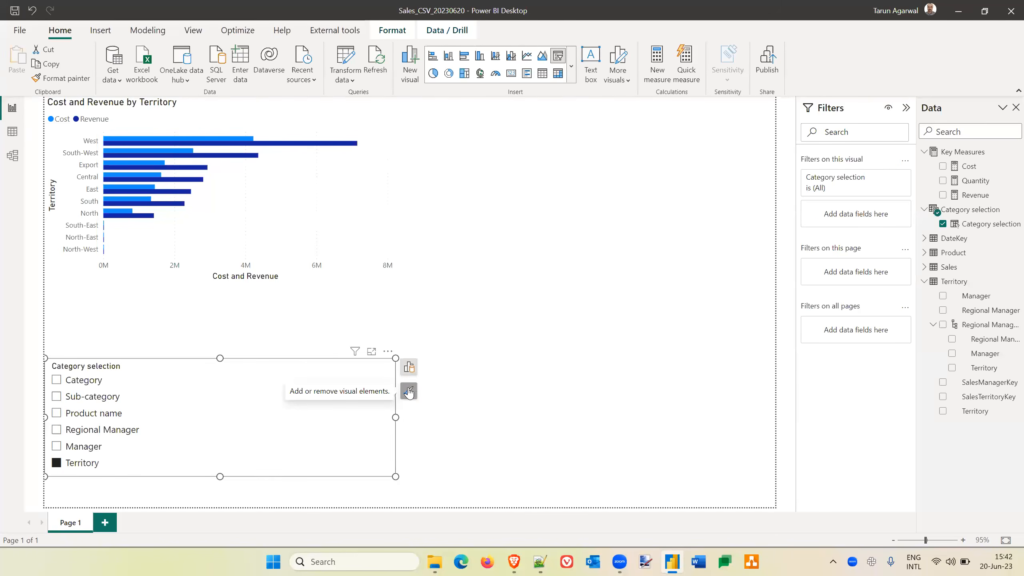
pyautogui.click(463, 433)
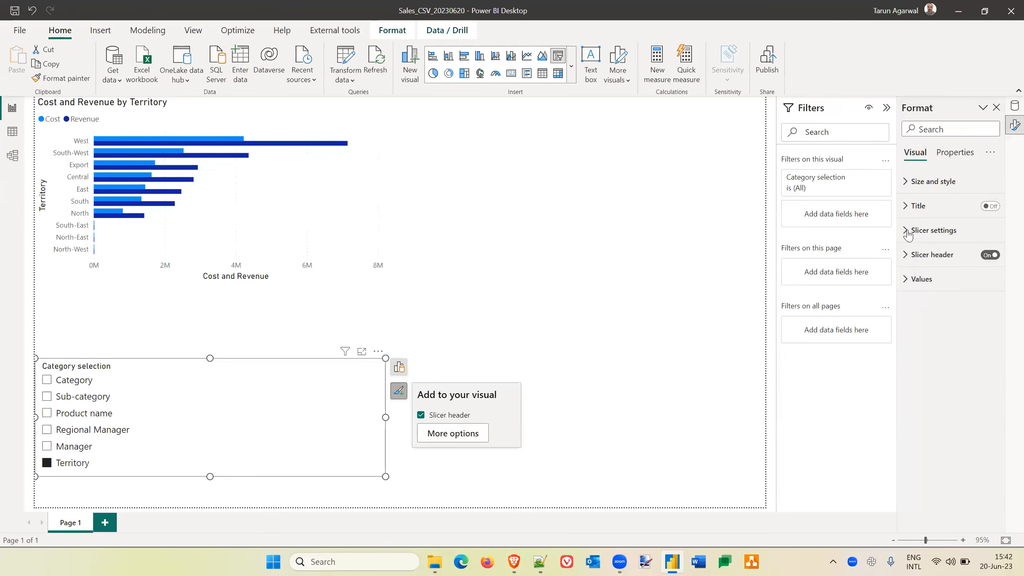
pyautogui.click(927, 230)
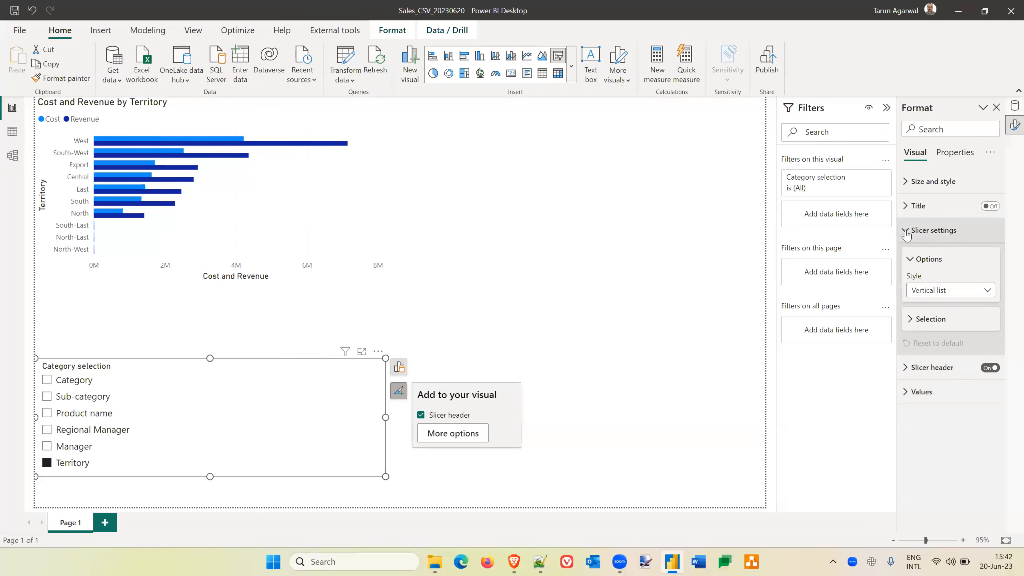
pyautogui.click(986, 291)
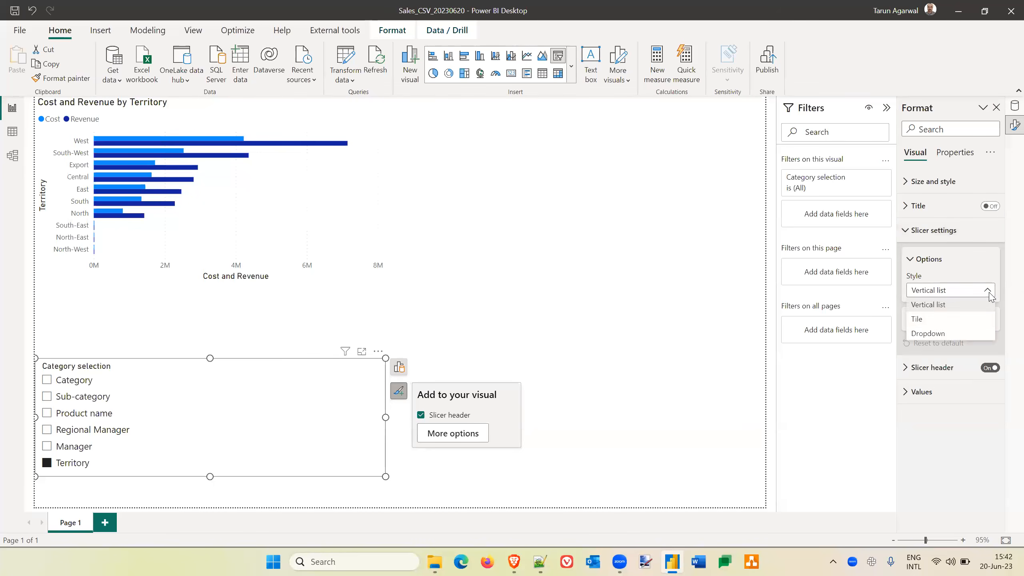
pyautogui.click(937, 335)
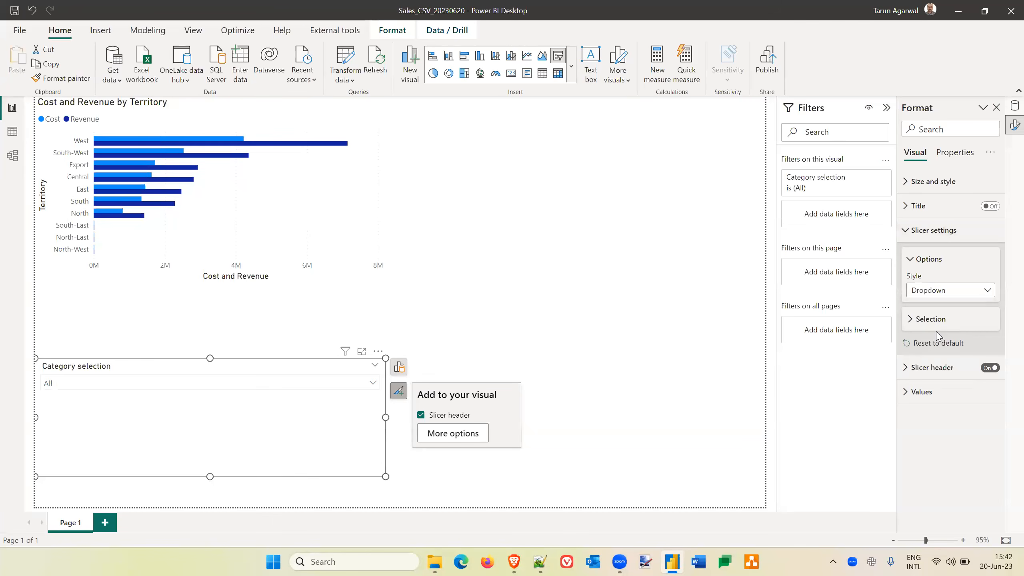
pyautogui.click(910, 319)
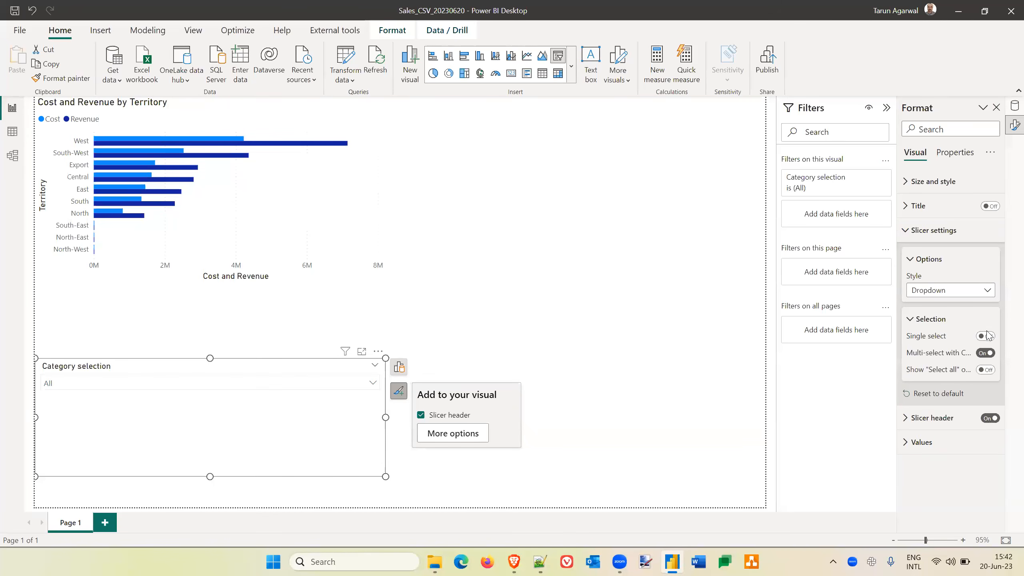
pyautogui.click(986, 336)
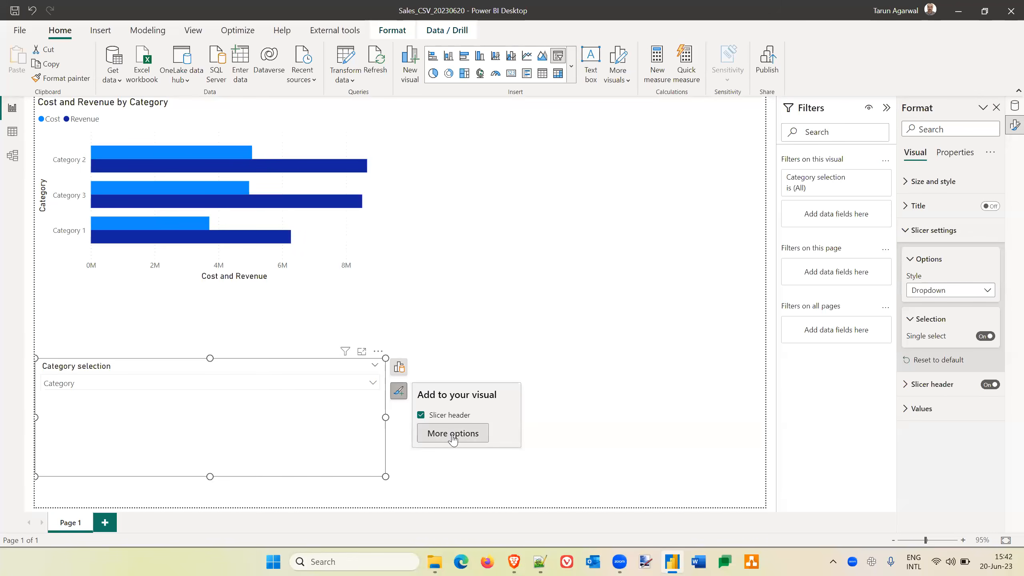
# Shrink the Category selection slicer to fit its dropdown and move it to the page's upper-right corner.
pyautogui.moveTo(386, 418); pyautogui.dragTo(156, 416)
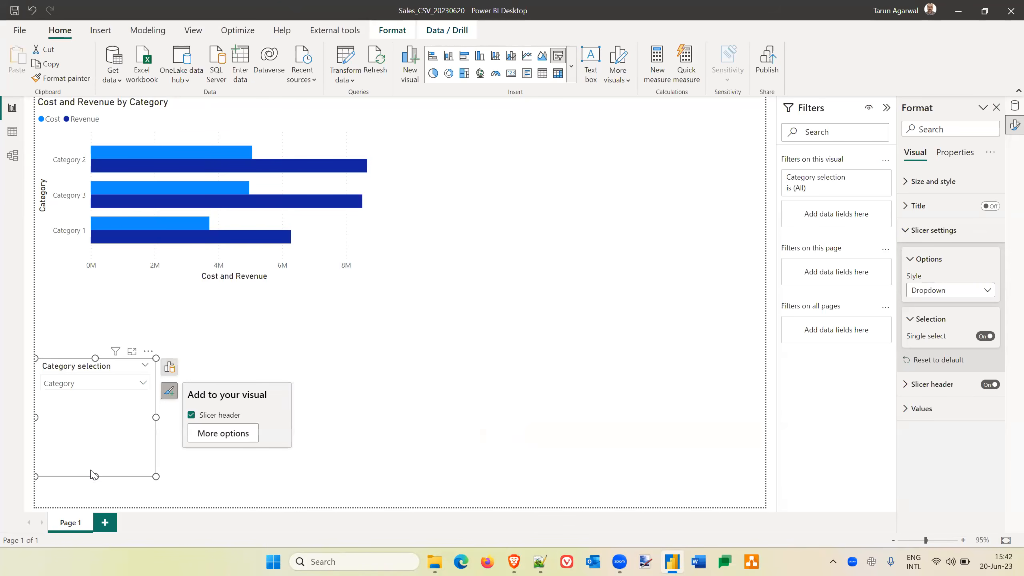
pyautogui.moveTo(94, 475); pyautogui.dragTo(89, 404)
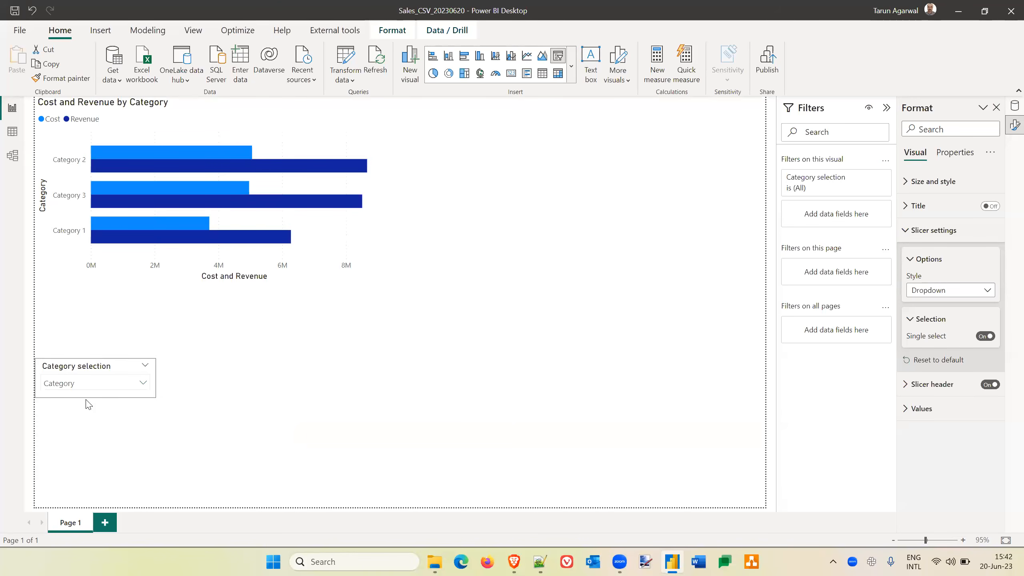
pyautogui.moveTo(71, 366); pyautogui.dragTo(706, 115)
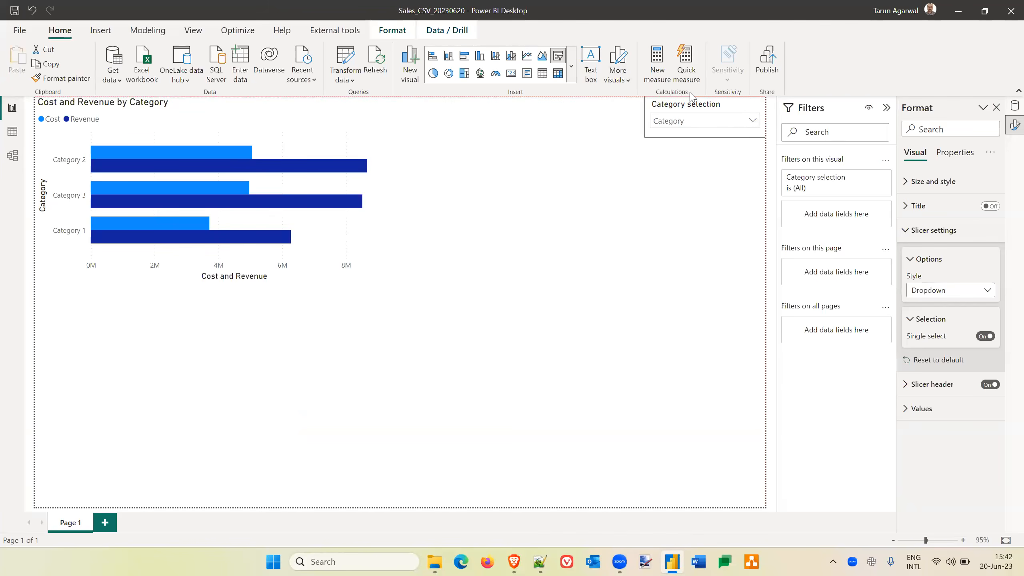
# Switch the chart's dimension with the dropdown slicer to Sub-category and then to Product name.
pyautogui.click(753, 122)
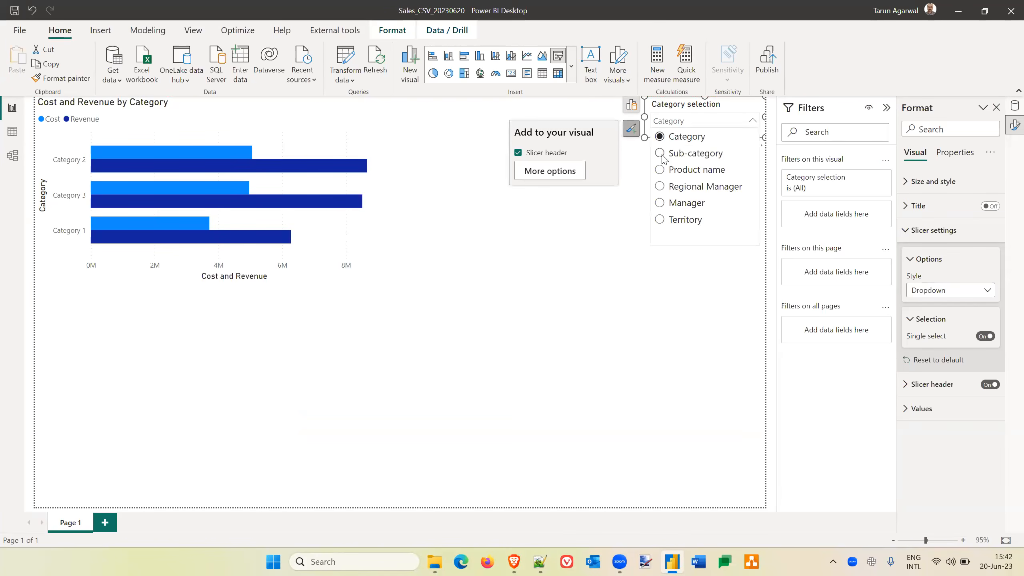
pyautogui.click(663, 154)
pyautogui.click(752, 122)
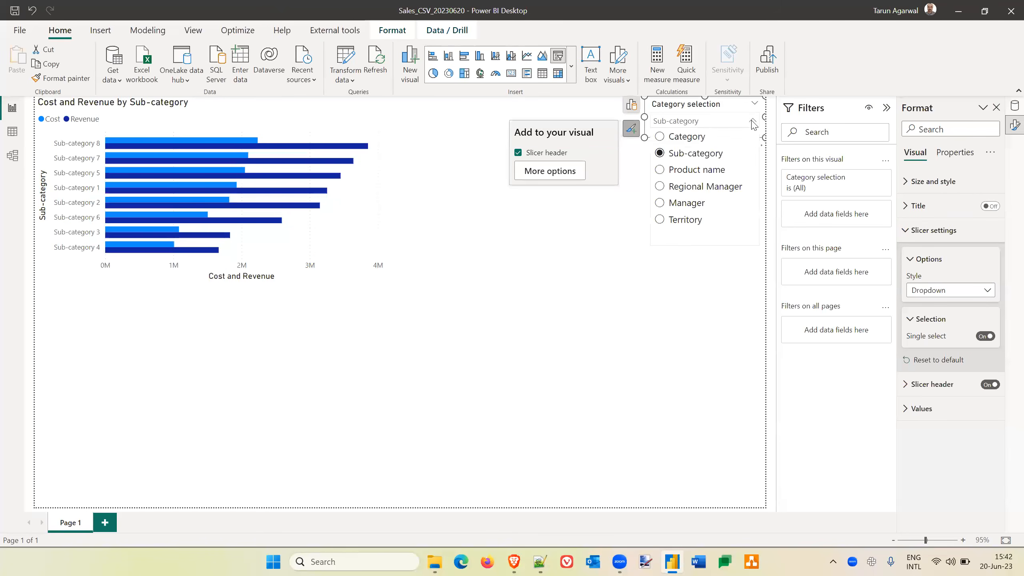
pyautogui.click(663, 172)
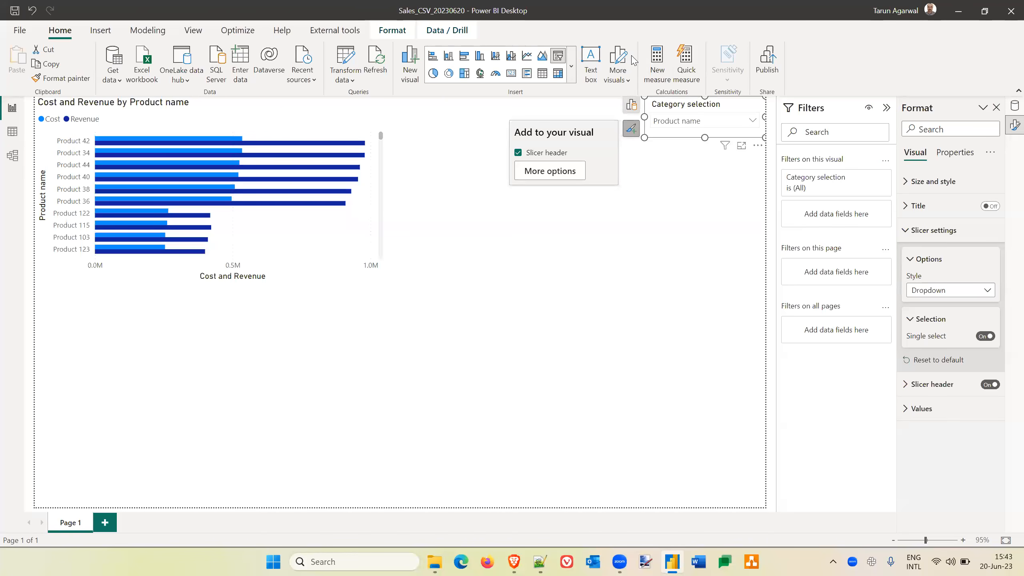
pyautogui.click(636, 200)
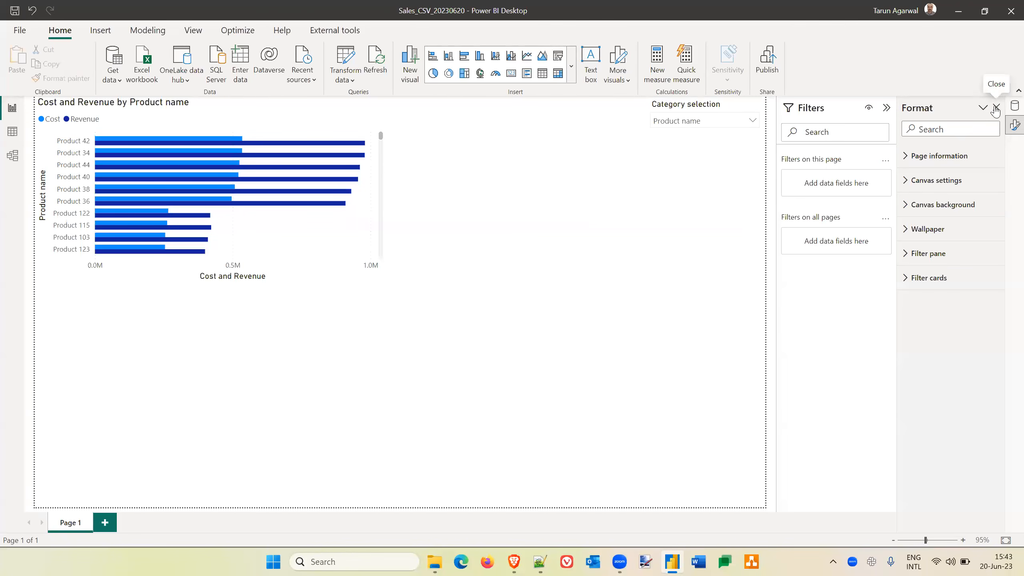
# Remove the Cost and Revenue measures from the bar chart.
pyautogui.click(1016, 106)
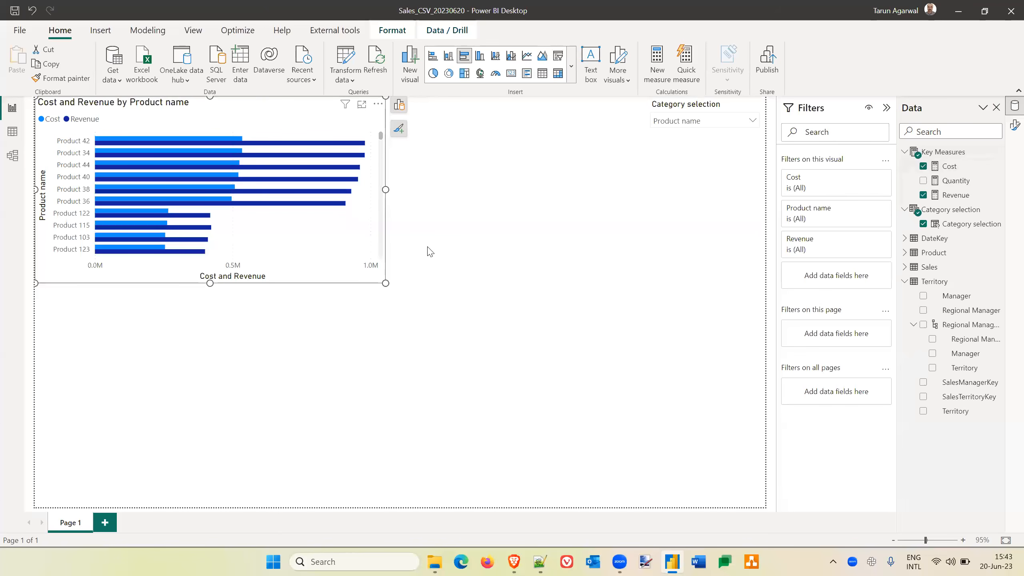
pyautogui.click(923, 167)
pyautogui.click(923, 196)
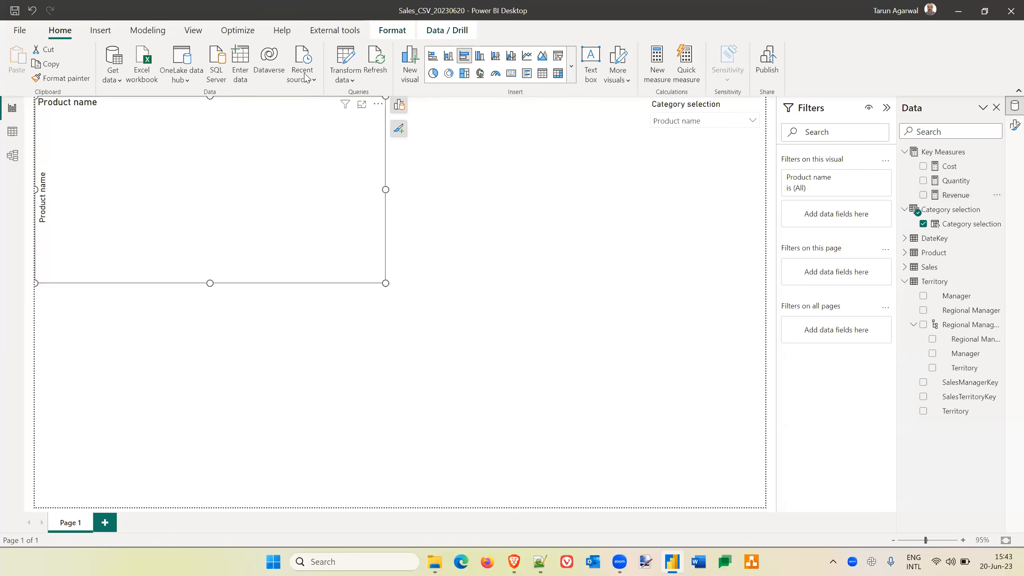
# Start a new fields parameter and name it Measure selection.
pyautogui.click(146, 32)
pyautogui.click(253, 80)
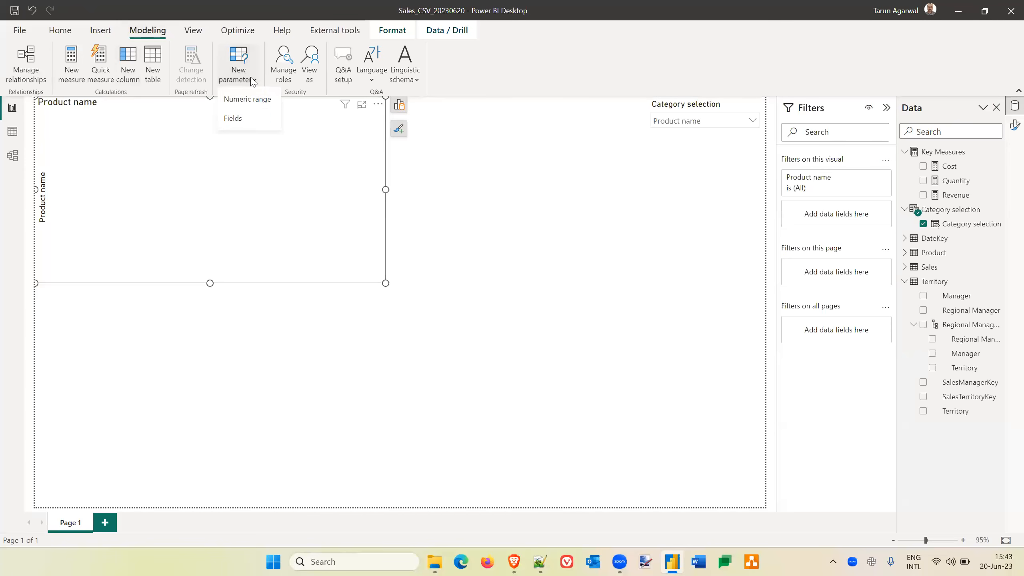
pyautogui.click(236, 118)
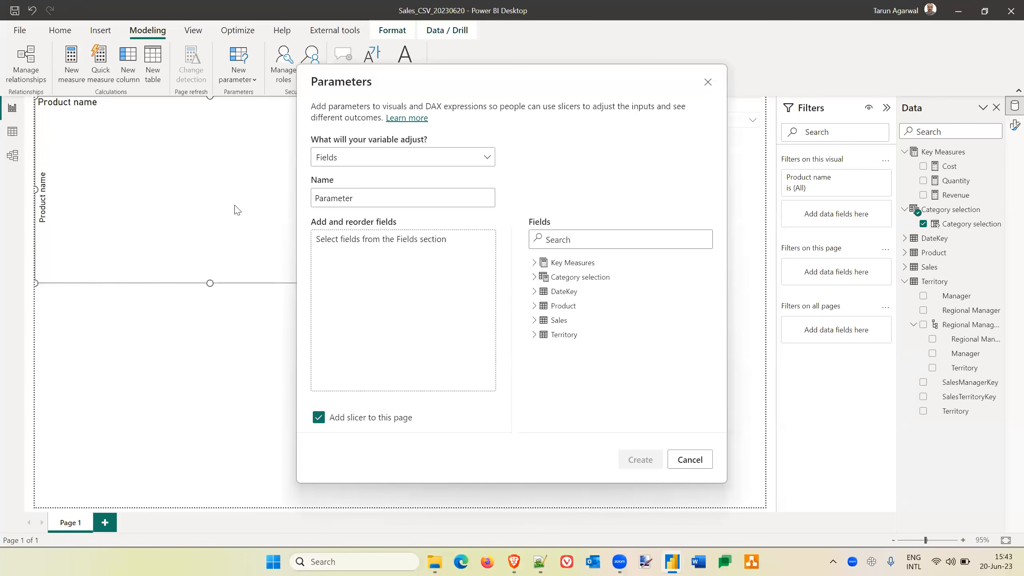
pyautogui.click(361, 200)
pyautogui.hotkey('ctrl', 'a')
pyautogui.write('Measure selection')
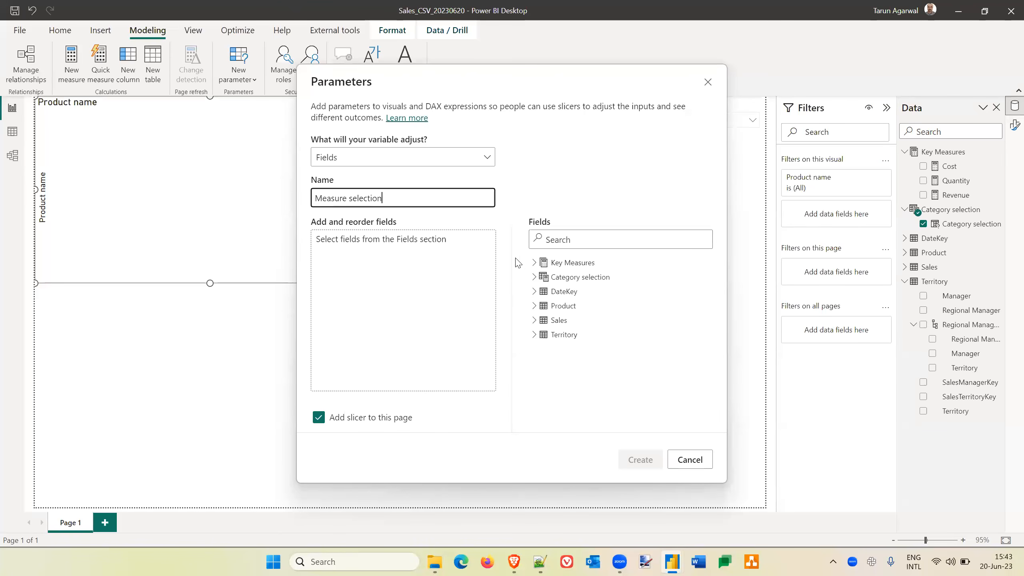
# Add the Cost, Quantity and Revenue key measures to the parameter and create it with a slicer on the page.
pyautogui.click(535, 263)
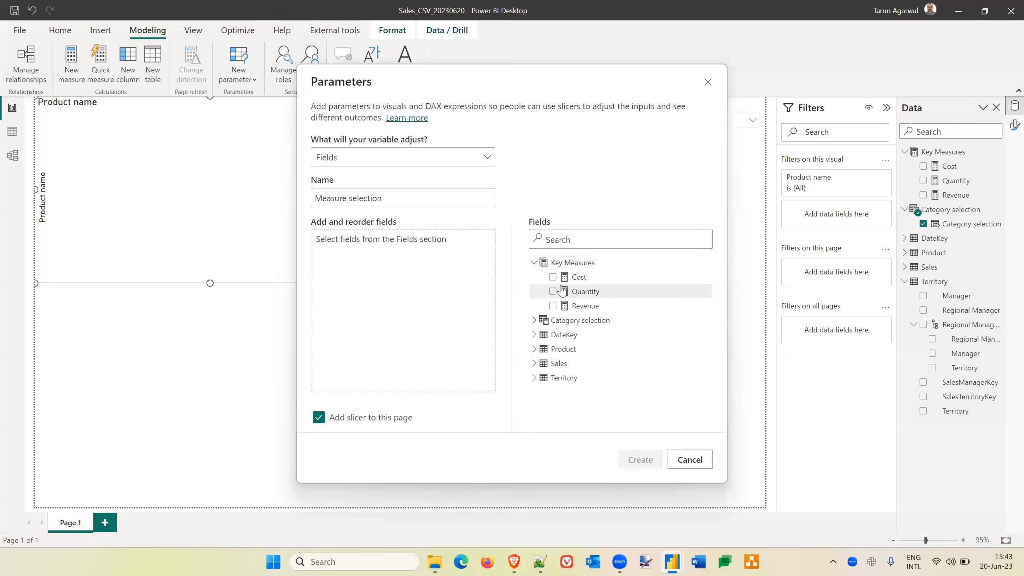
pyautogui.click(554, 277)
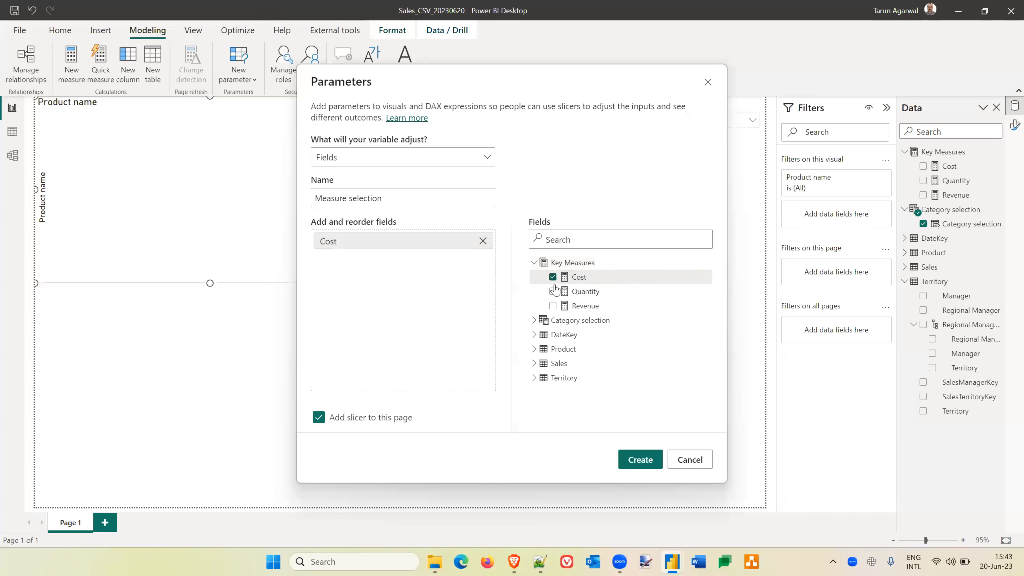
pyautogui.click(553, 292)
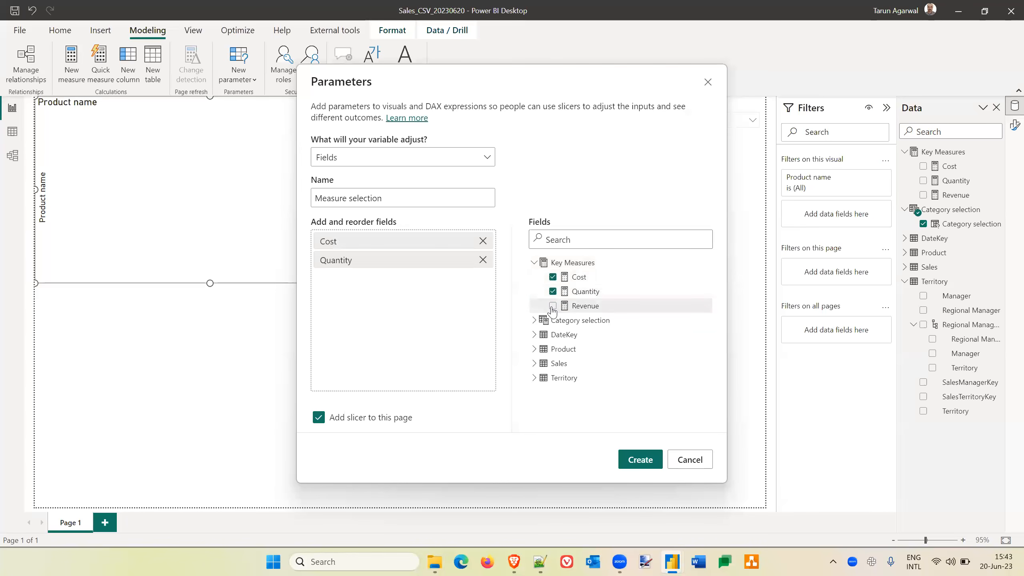
pyautogui.click(553, 306)
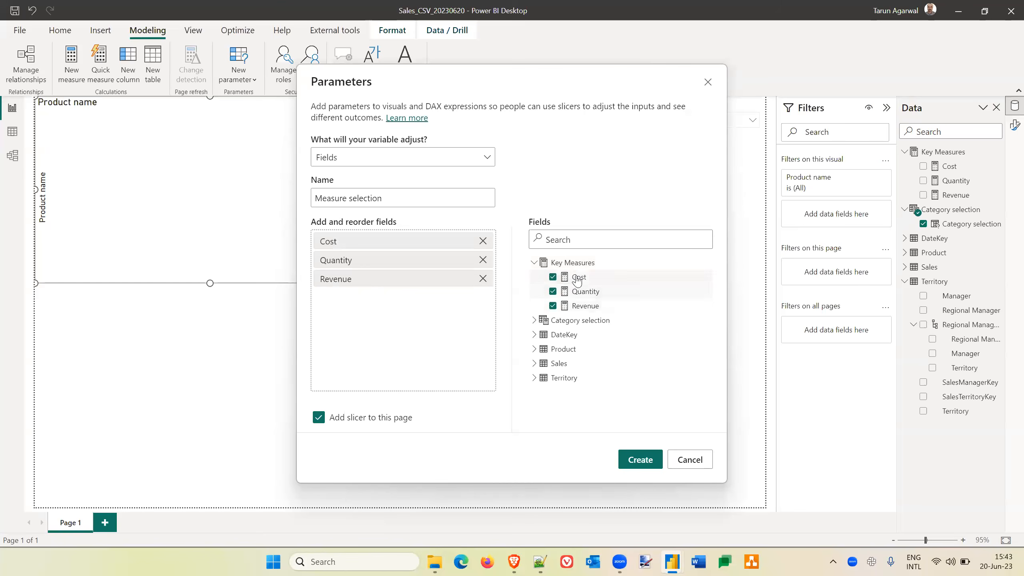
pyautogui.click(640, 465)
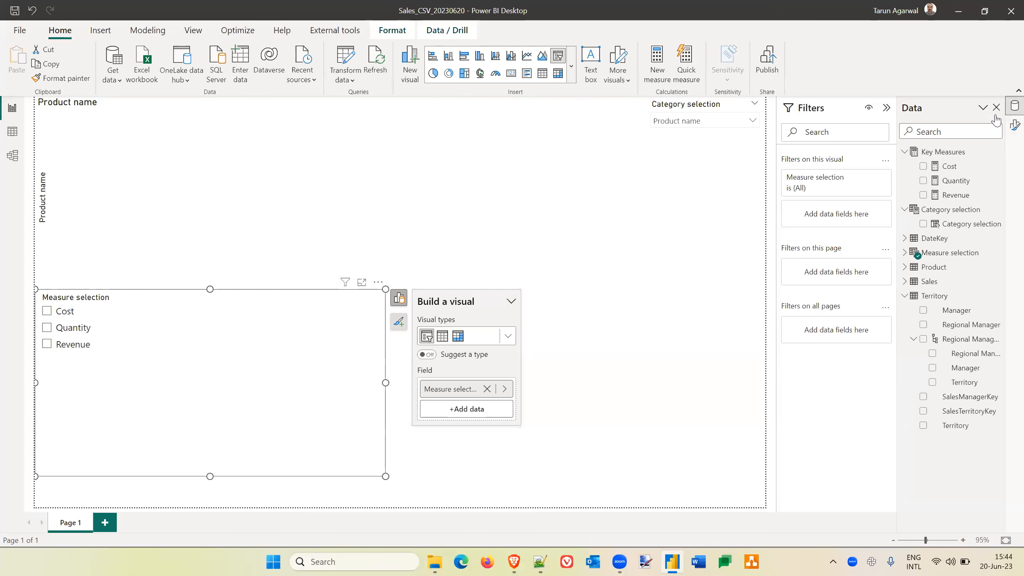
# Set the Measure selection slicer to the Tile style with single select off and the "Select all" option on.
pyautogui.click(1013, 127)
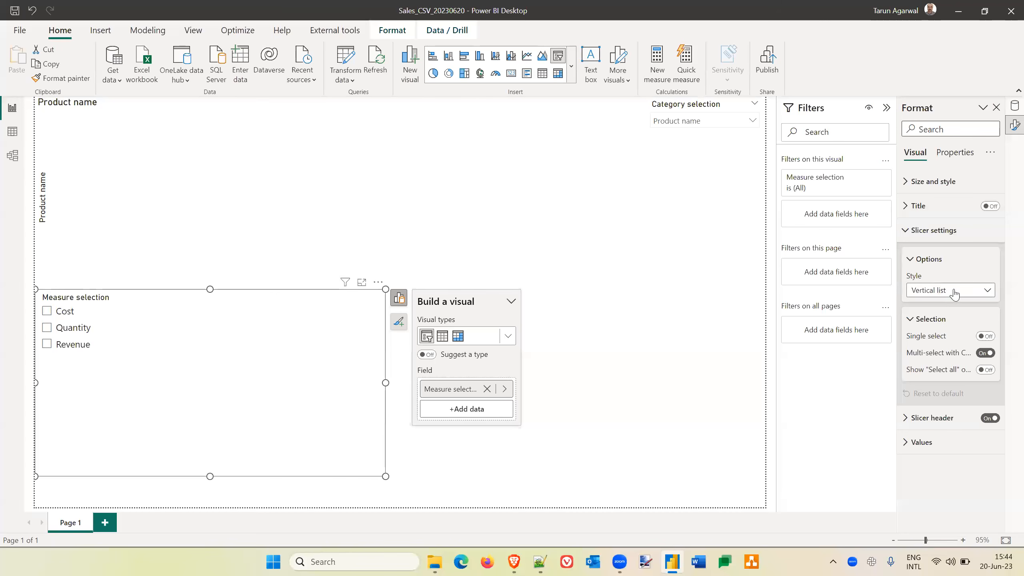
pyautogui.click(953, 290)
pyautogui.click(923, 320)
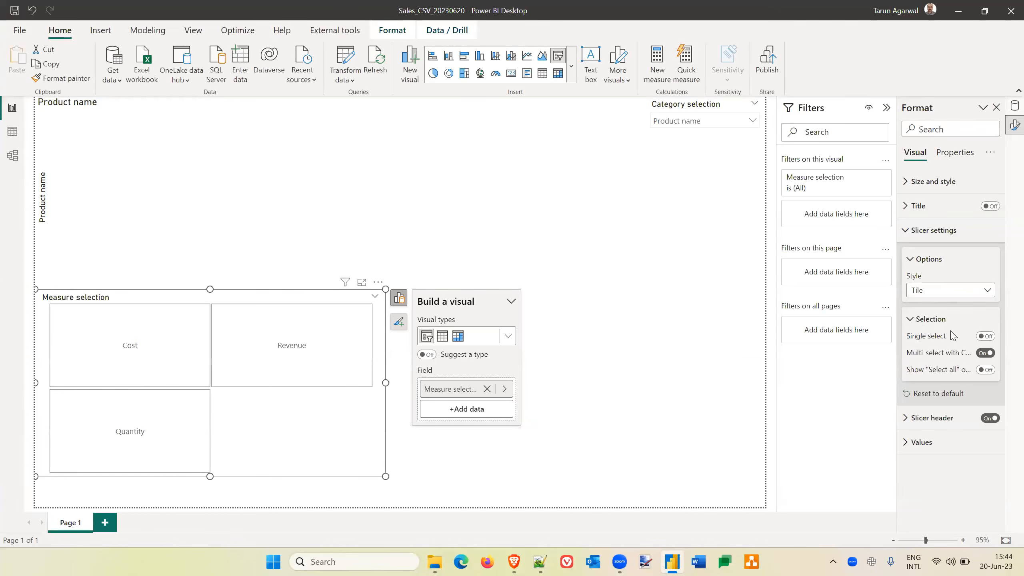
pyautogui.click(986, 336)
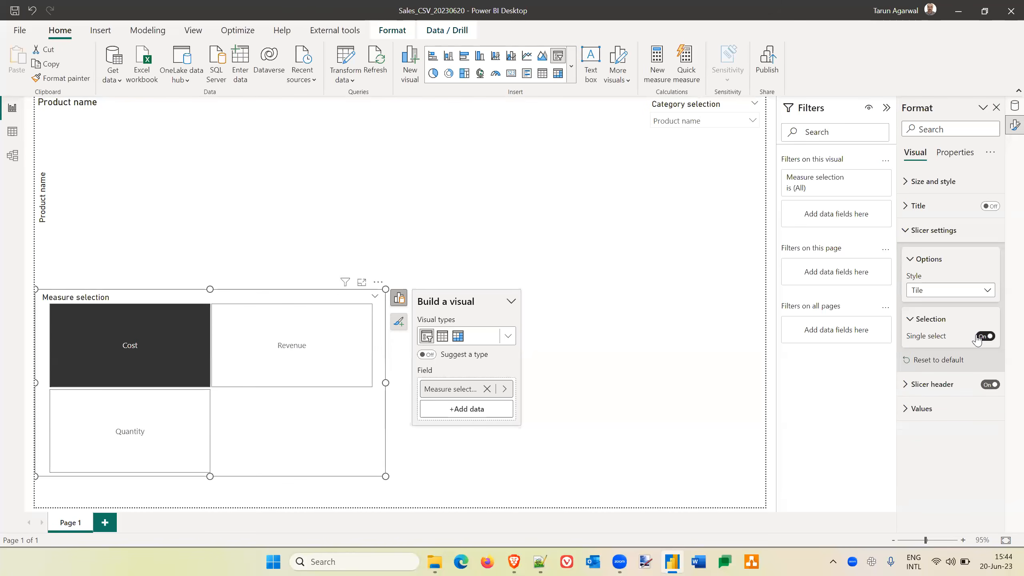
pyautogui.click(978, 337)
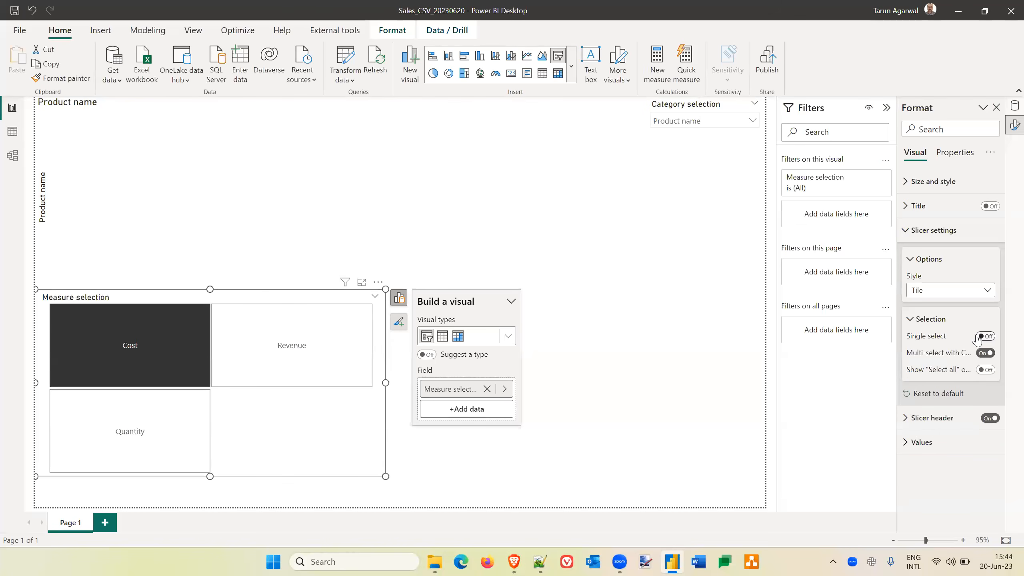
pyautogui.click(986, 370)
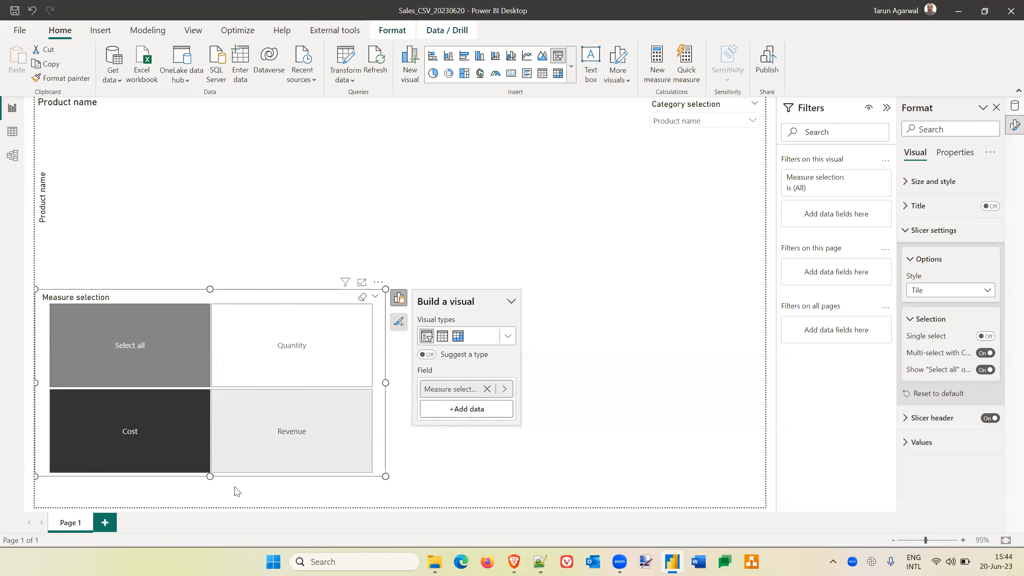
# Shrink the Measure selection slicer to a single row of tiles and place it between the bar chart and the Category selection slicer.
pyautogui.moveTo(210, 476); pyautogui.dragTo(512, 81)
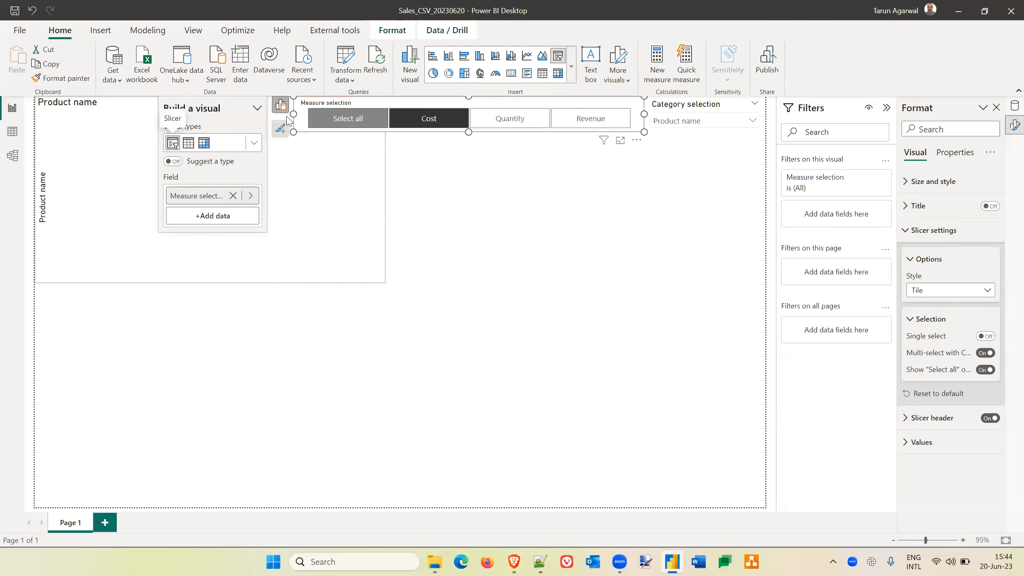
pyautogui.moveTo(294, 113); pyautogui.dragTo(401, 106)
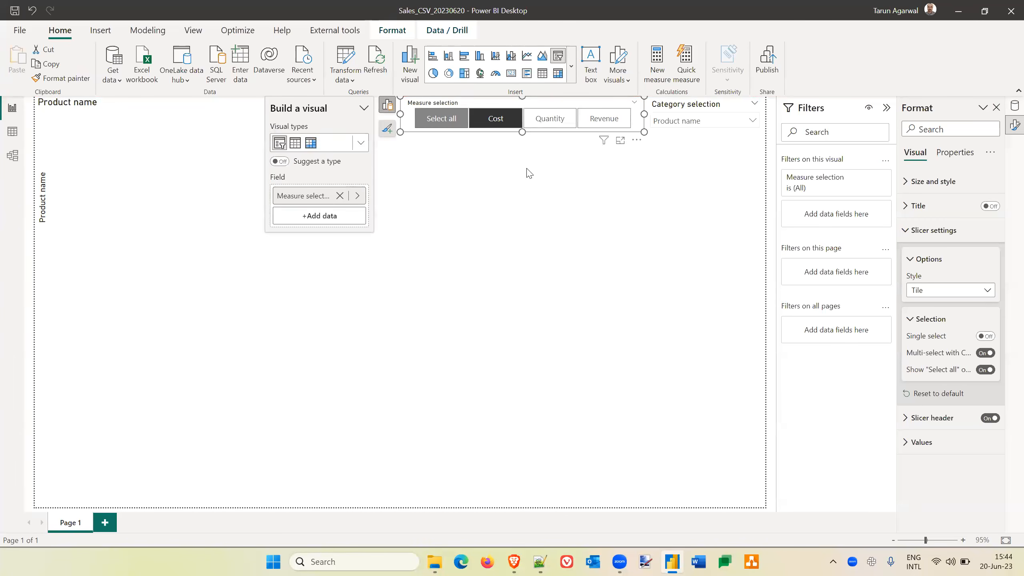
pyautogui.click(597, 198)
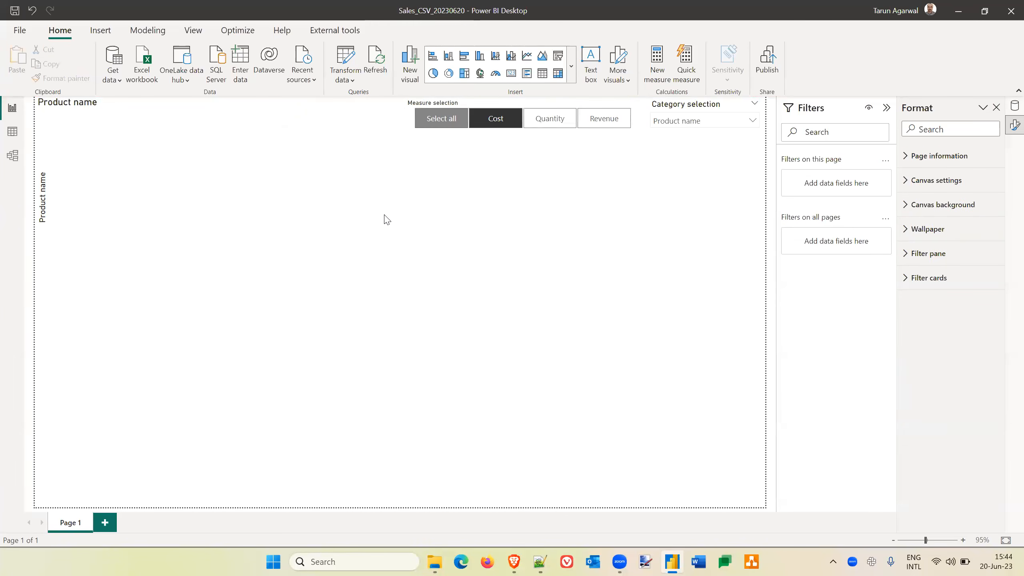
# Add the Measure selection parameter to the bar chart's X-axis and dismiss the error dialog.
pyautogui.click(308, 179)
pyautogui.click(398, 106)
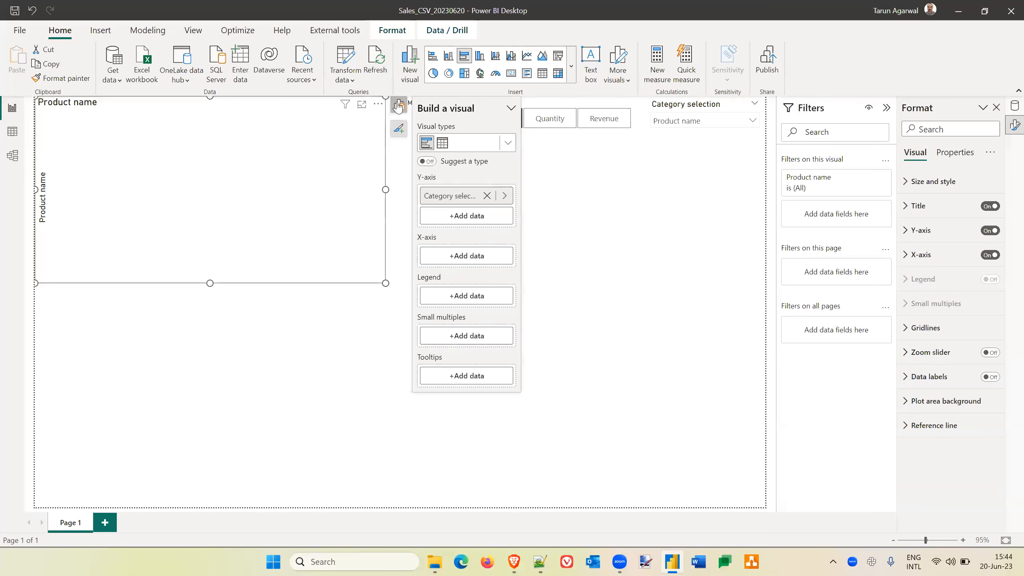
pyautogui.click(475, 259)
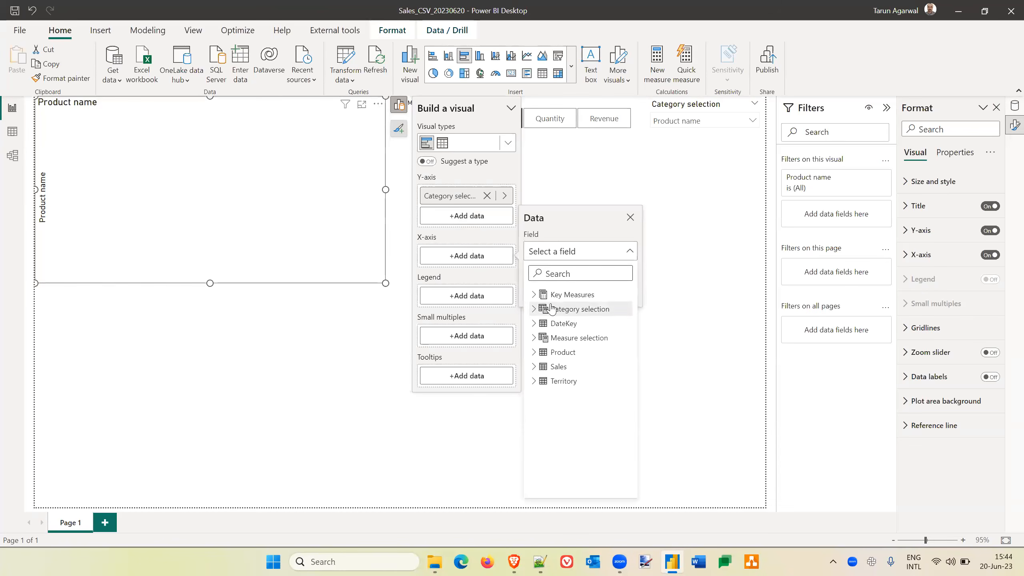
pyautogui.click(536, 339)
pyautogui.click(588, 353)
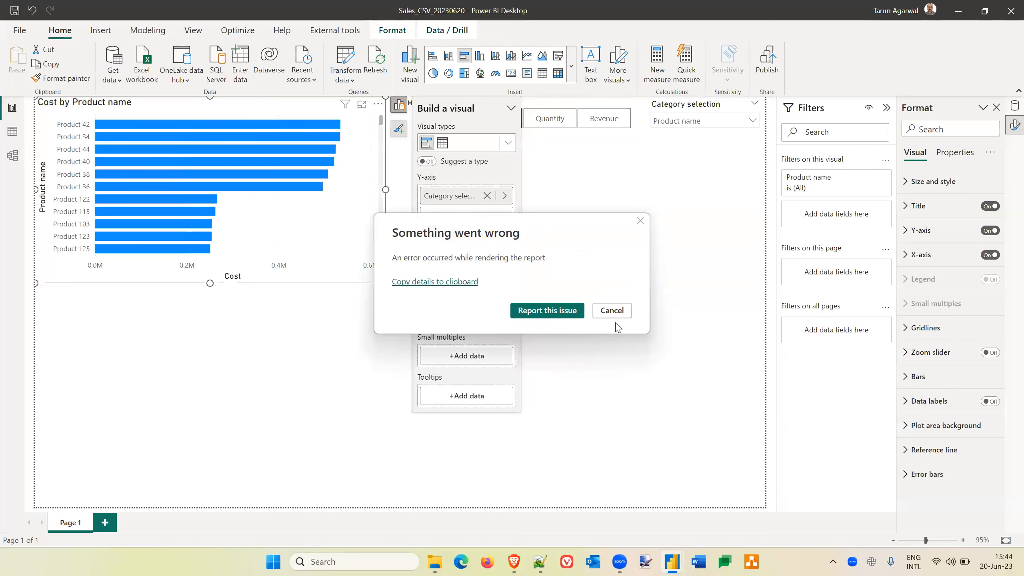
pyautogui.click(612, 310)
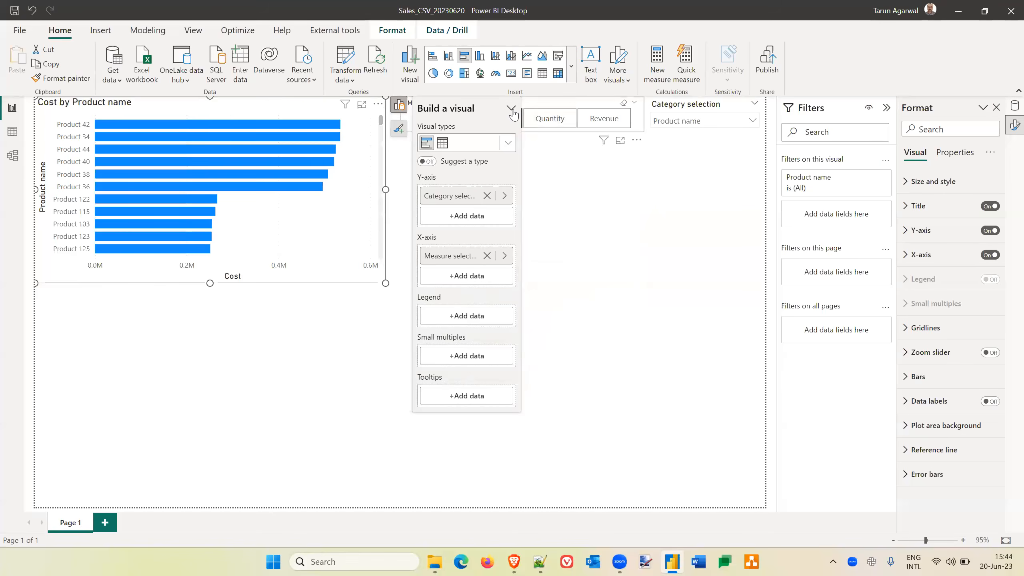
pyautogui.click(612, 298)
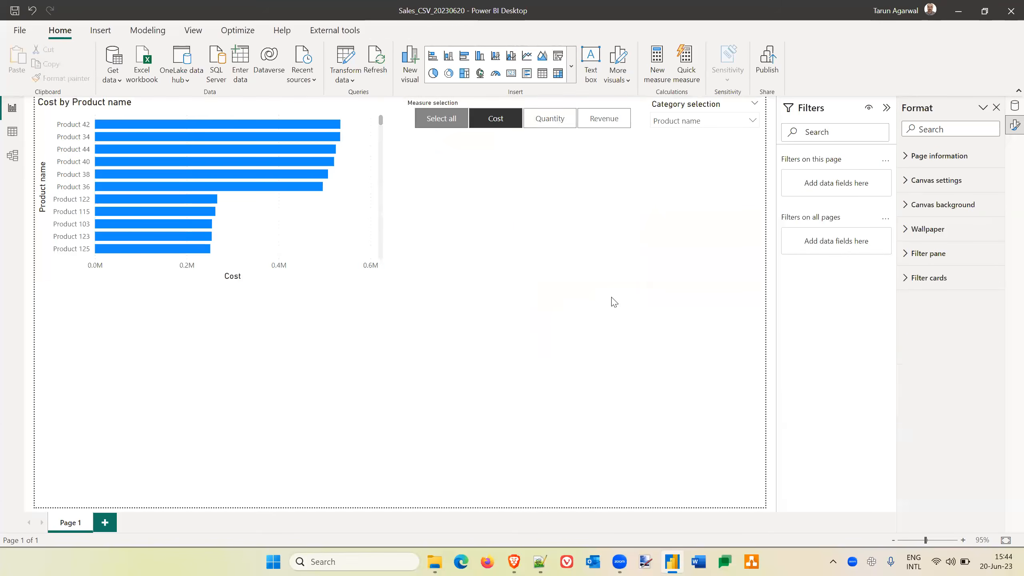
# Clear and reselect Cost in the measure slicer, switch the chart's dimension to Category, and change the measure to Quantity.
pyautogui.click(490, 119)
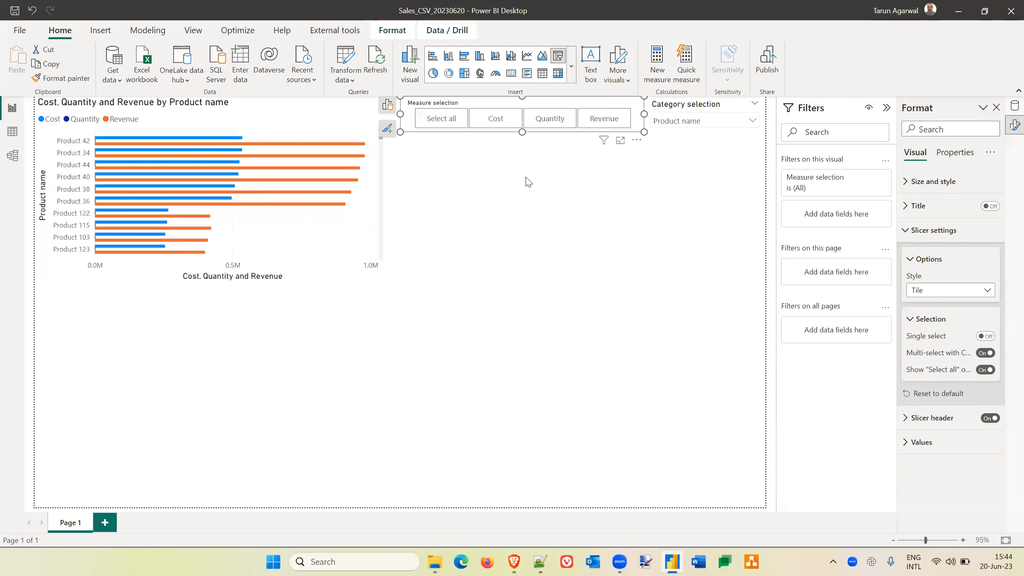
pyautogui.click(502, 125)
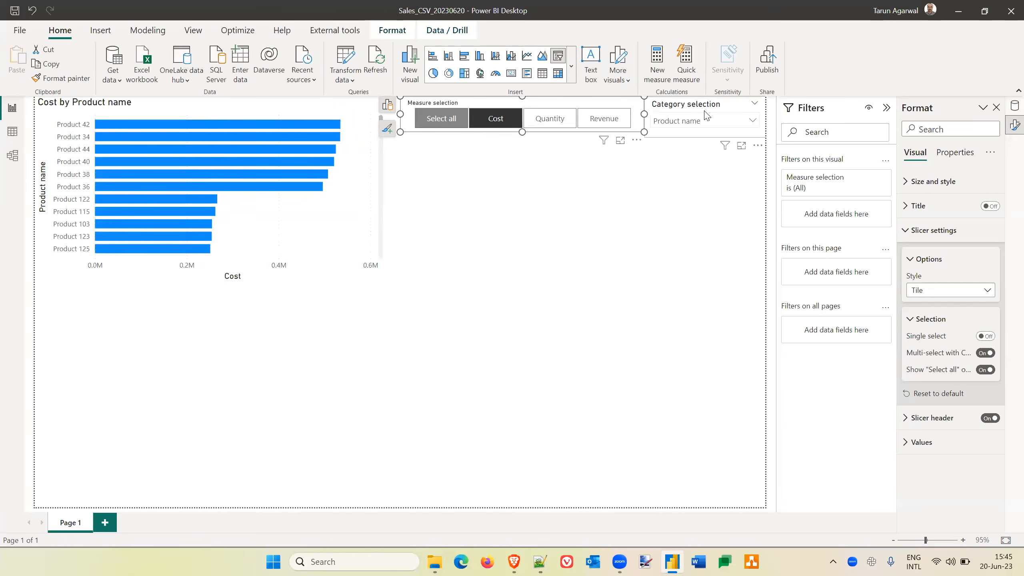
pyautogui.click(754, 123)
pyautogui.click(661, 136)
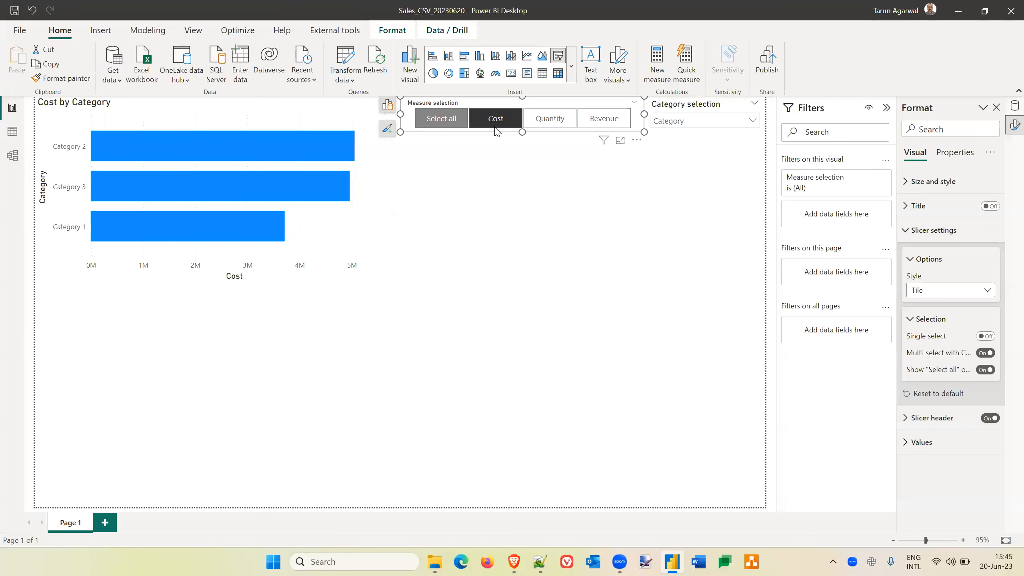
pyautogui.click(551, 121)
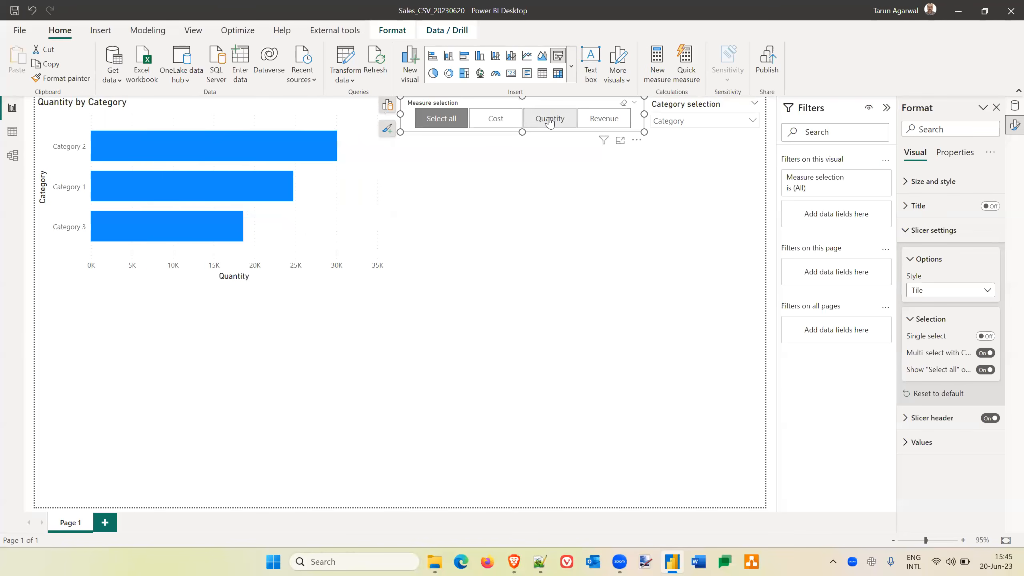
# Turn on data labels for the bar chart and set their values' font size to 11.
pyautogui.click(329, 197)
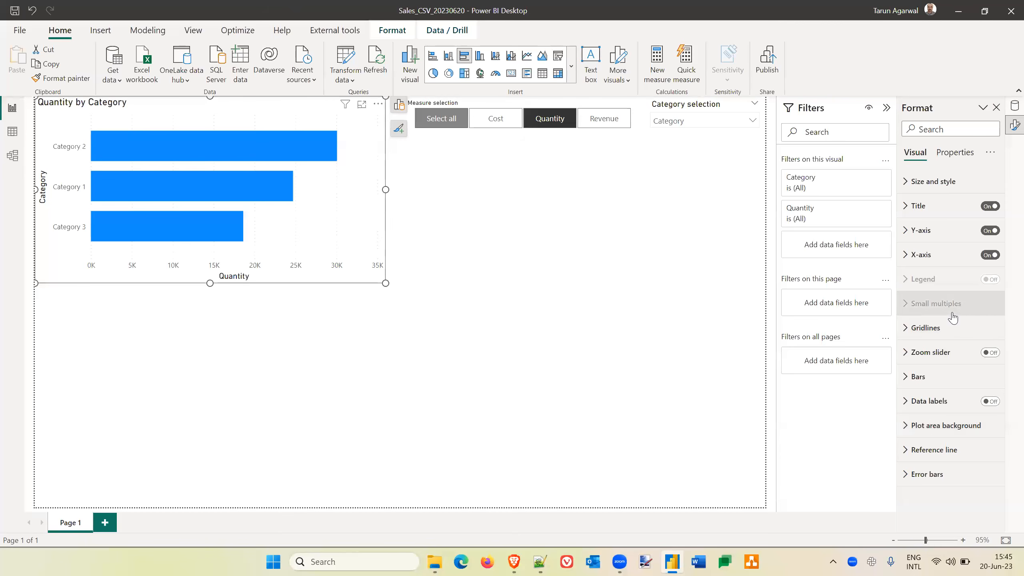
pyautogui.click(990, 401)
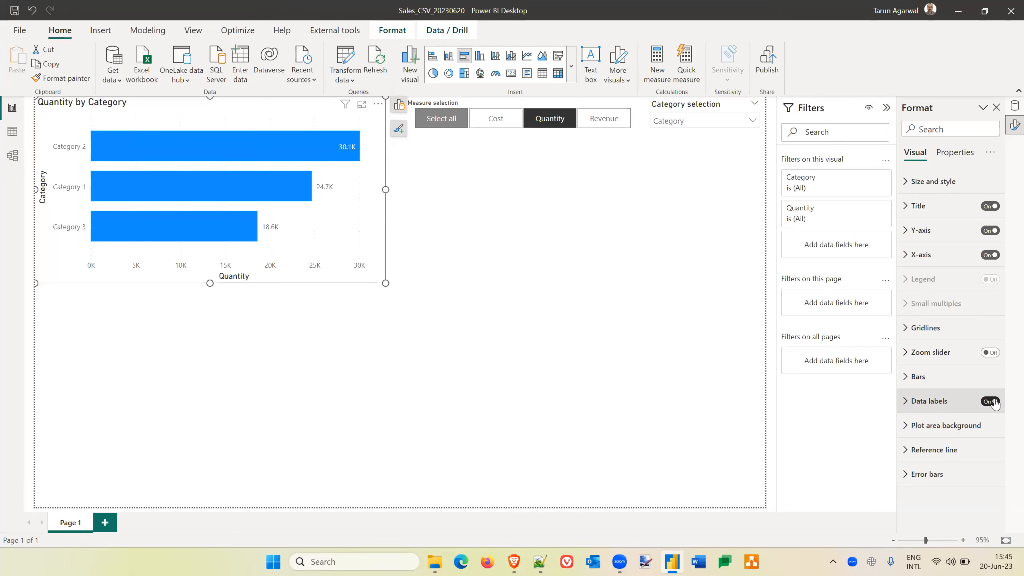
pyautogui.click(907, 406)
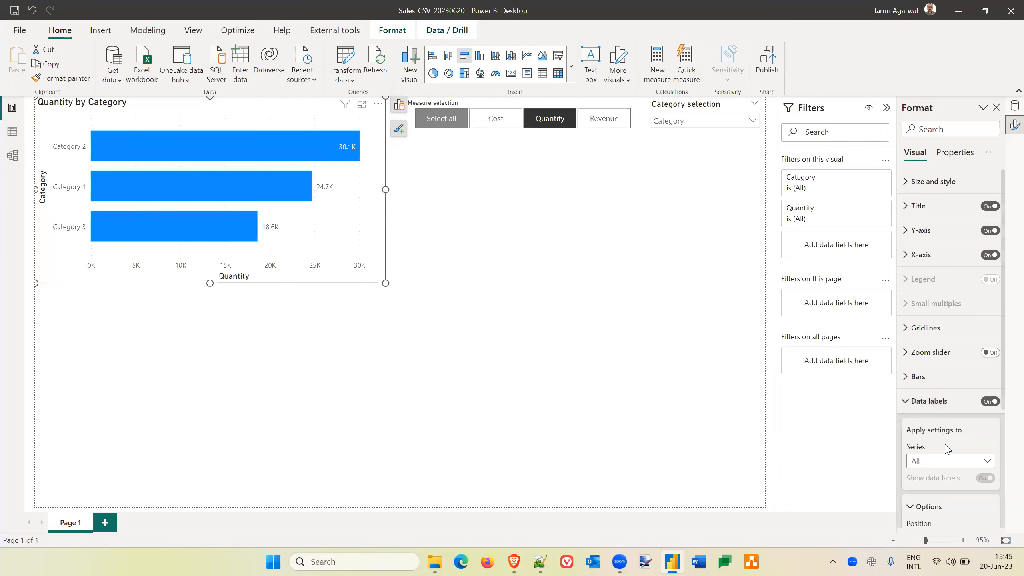
pyautogui.scroll(-4, 945, 449)
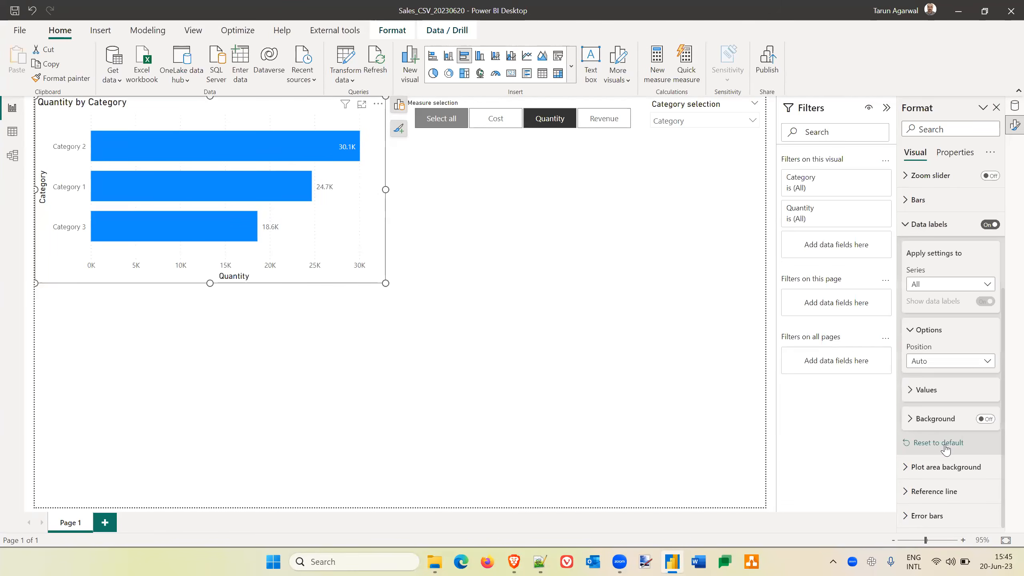
pyautogui.click(910, 393)
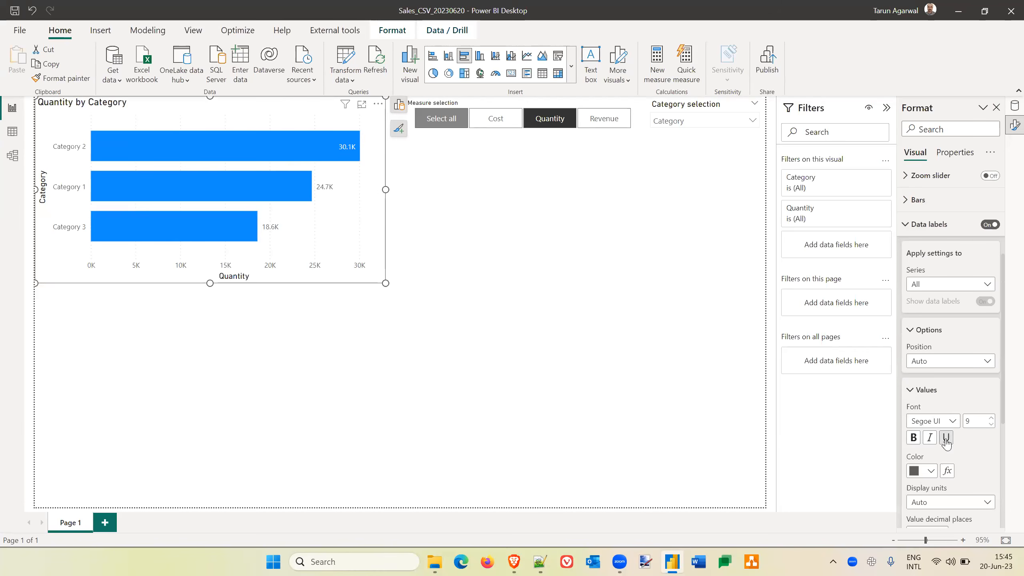
pyautogui.click(991, 419)
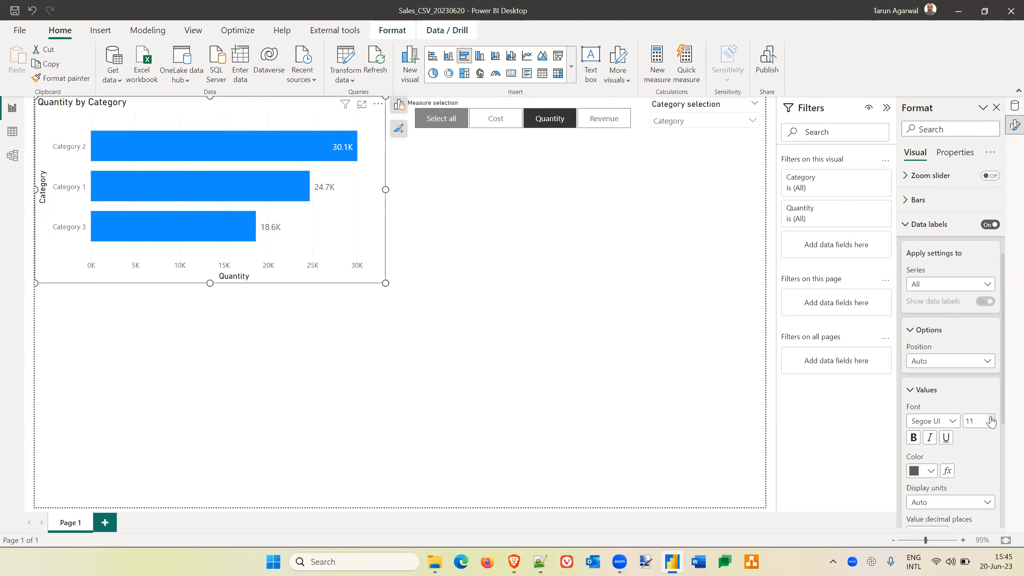
pyautogui.click(509, 237)
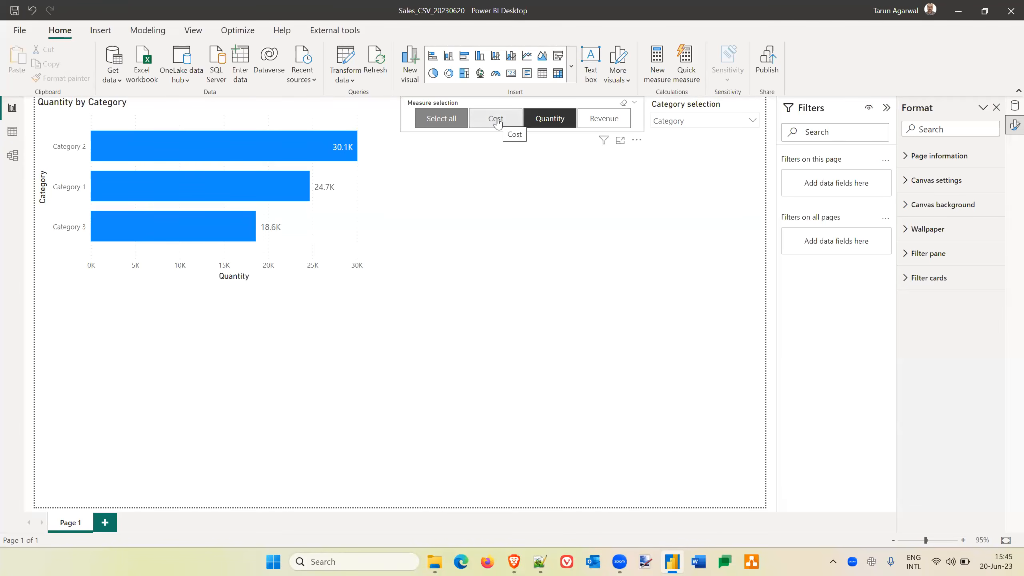
# Select Revenue and Cost in the measure slicer and switch the chart's dimension to Regional Manager.
pyautogui.click(611, 119)
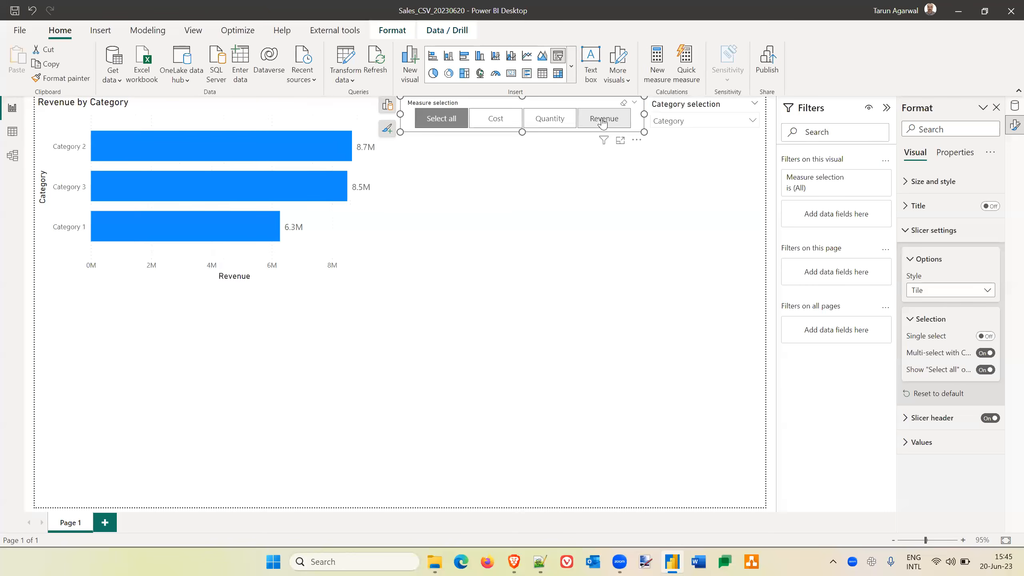
pyautogui.keyDown('ctrl'); pyautogui.click(503, 119); pyautogui.keyUp('ctrl')
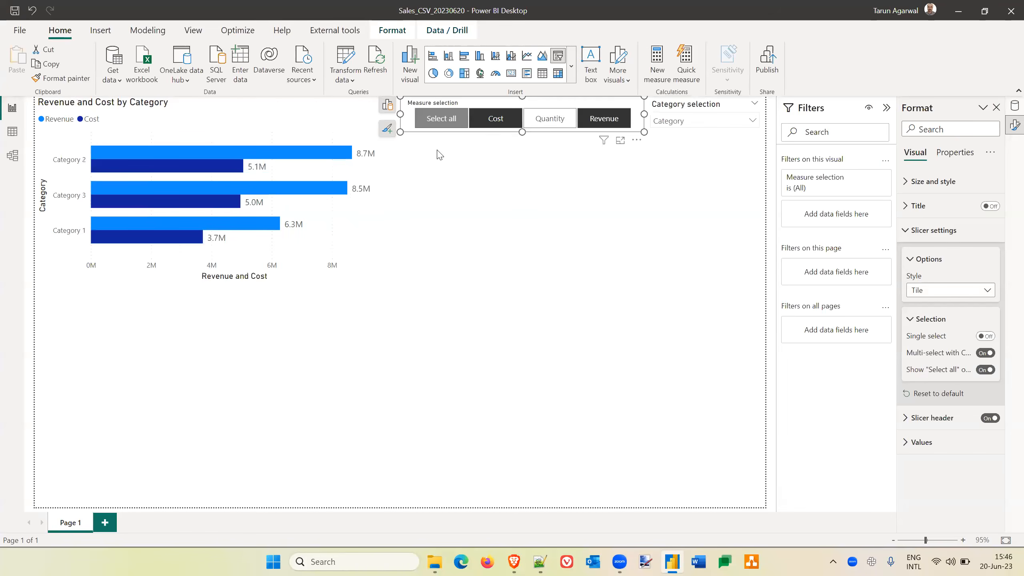
pyautogui.click(753, 121)
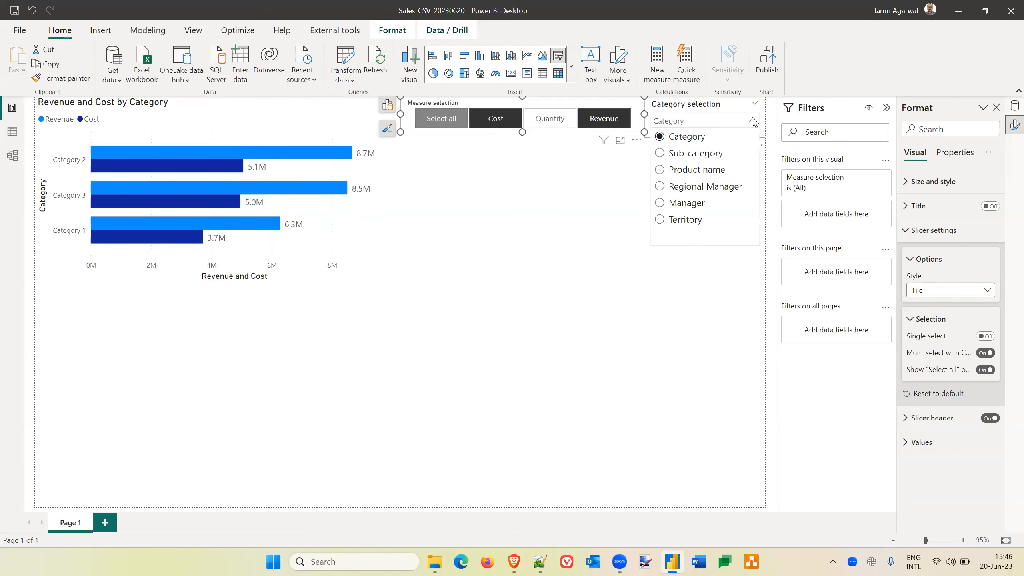
pyautogui.click(659, 189)
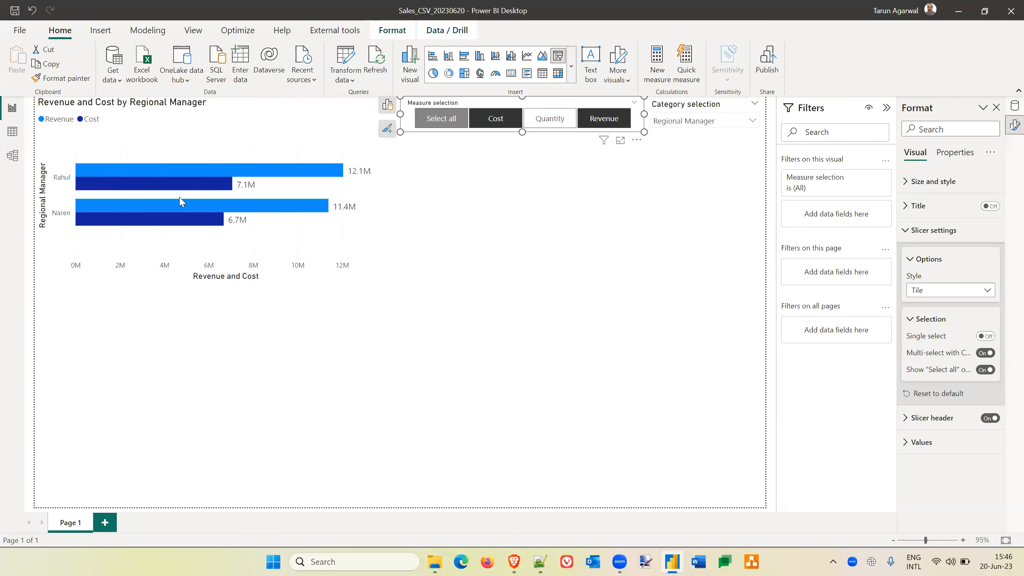
pyautogui.click(447, 393)
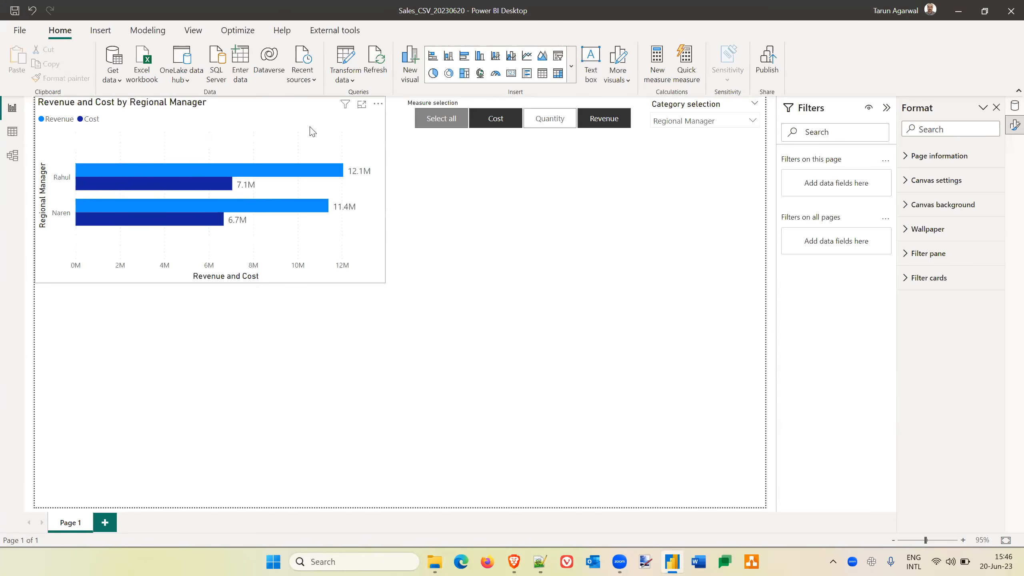
pyautogui.click(322, 129)
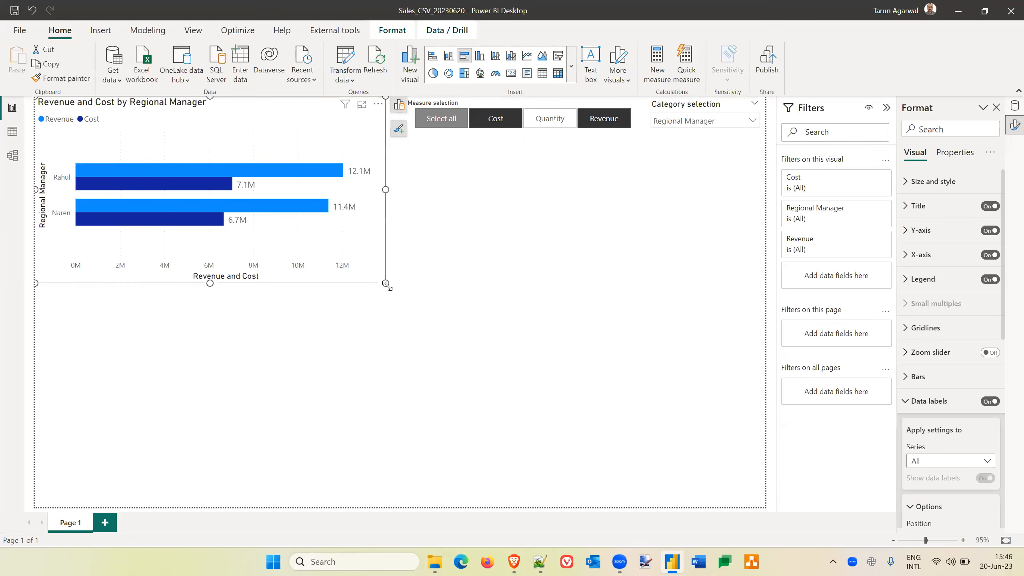
pyautogui.click(470, 246)
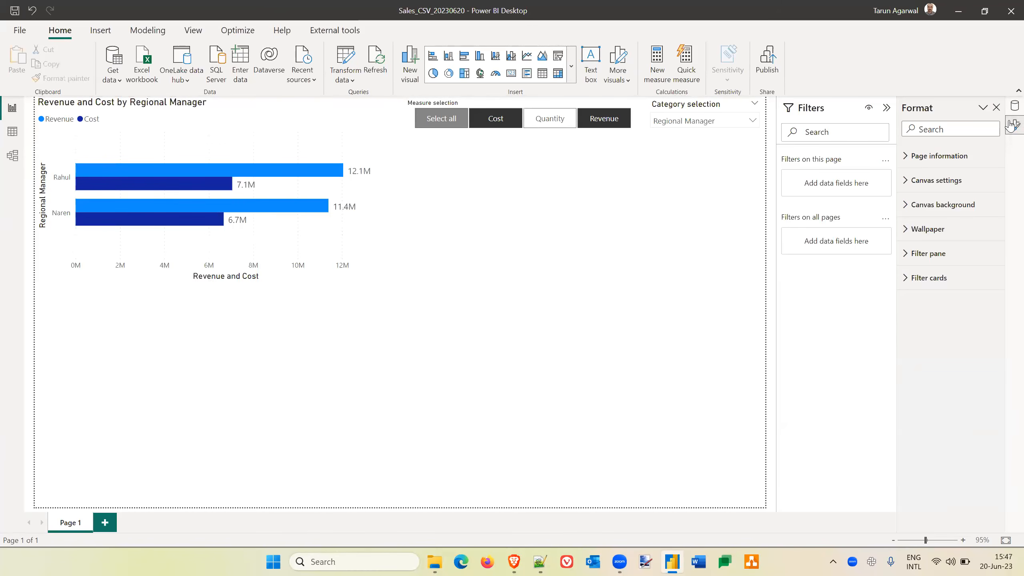
# In Power Query Editor, create a reference query from Sales and rename it Year Total.
pyautogui.click(1014, 106)
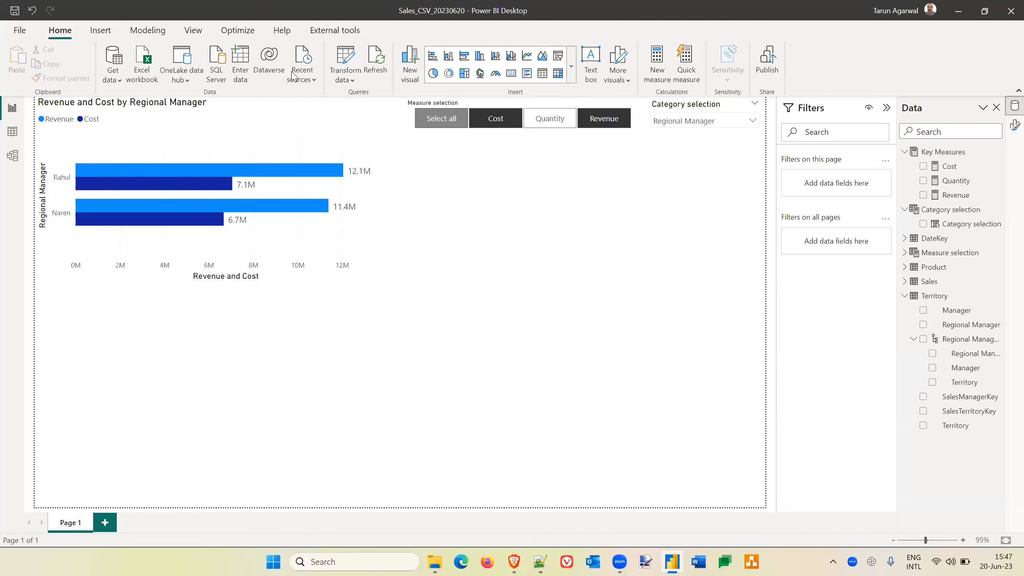
pyautogui.click(349, 55)
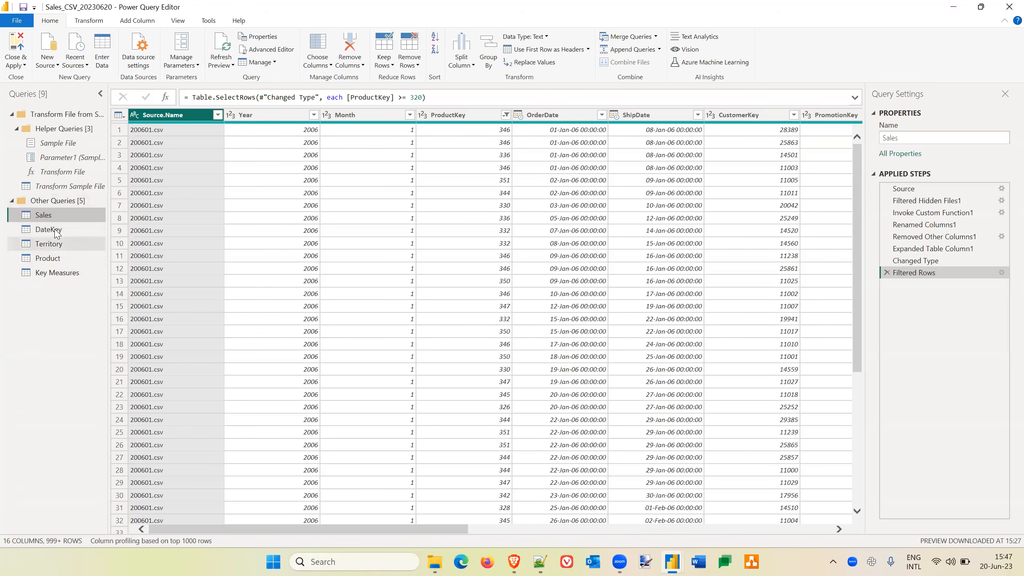
pyautogui.rightClick(55, 221)
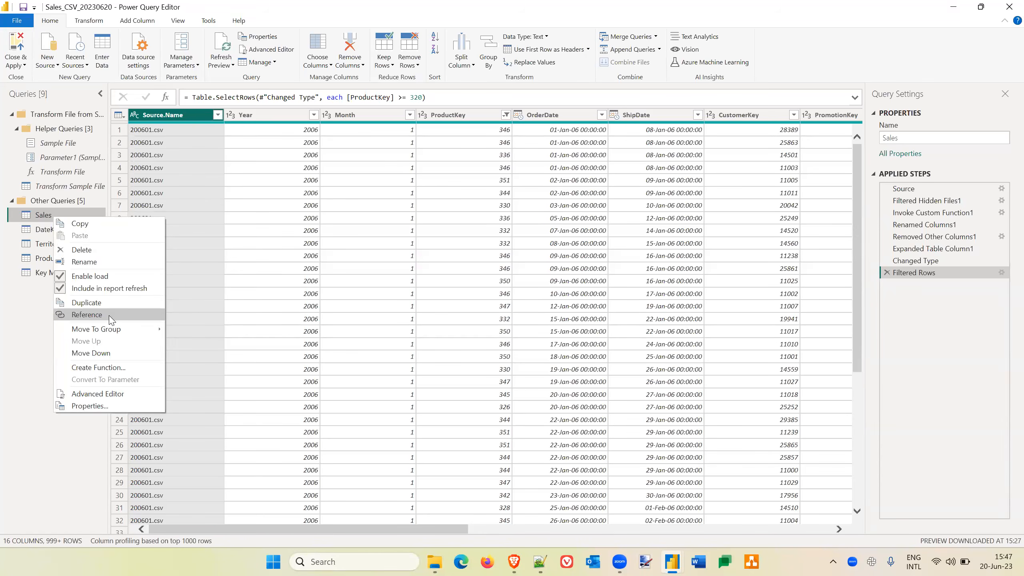
pyautogui.click(87, 315)
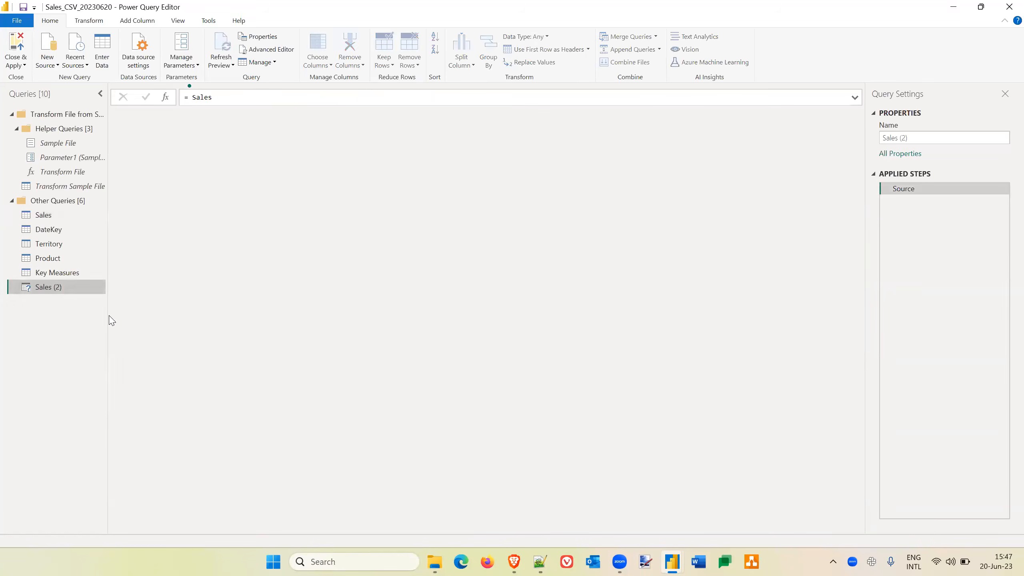
pyautogui.doubleClick(50, 288)
pyautogui.write('Year Total')
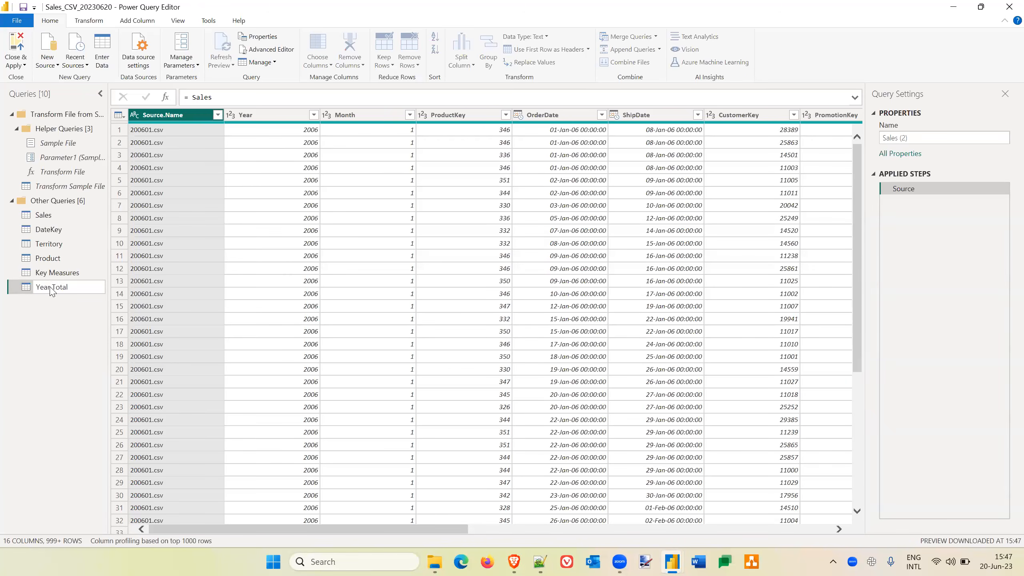
pyautogui.press('Return')
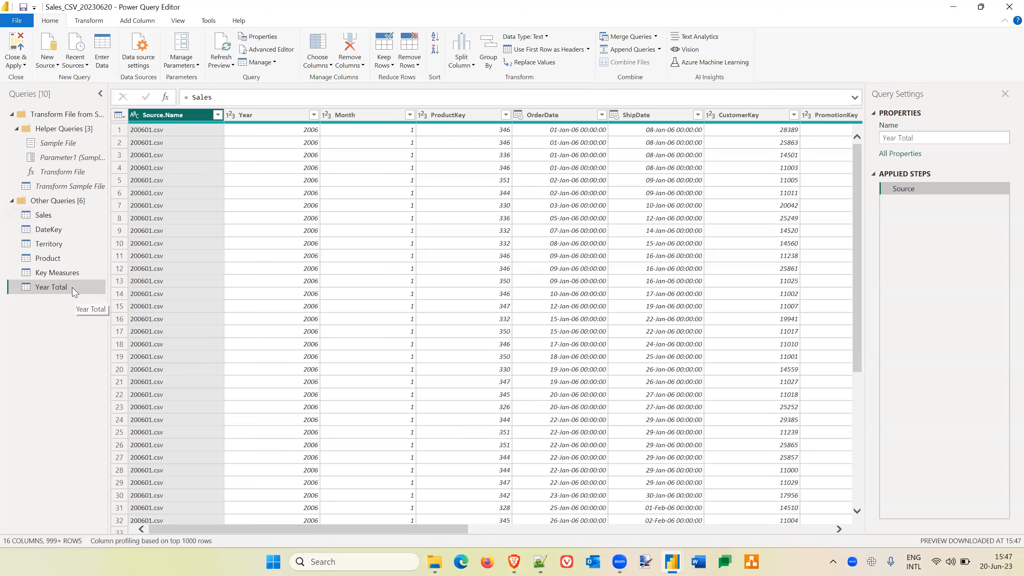
# Start a Group By on the Year Total query and choose Year as the grouping column.
pyautogui.click(90, 21)
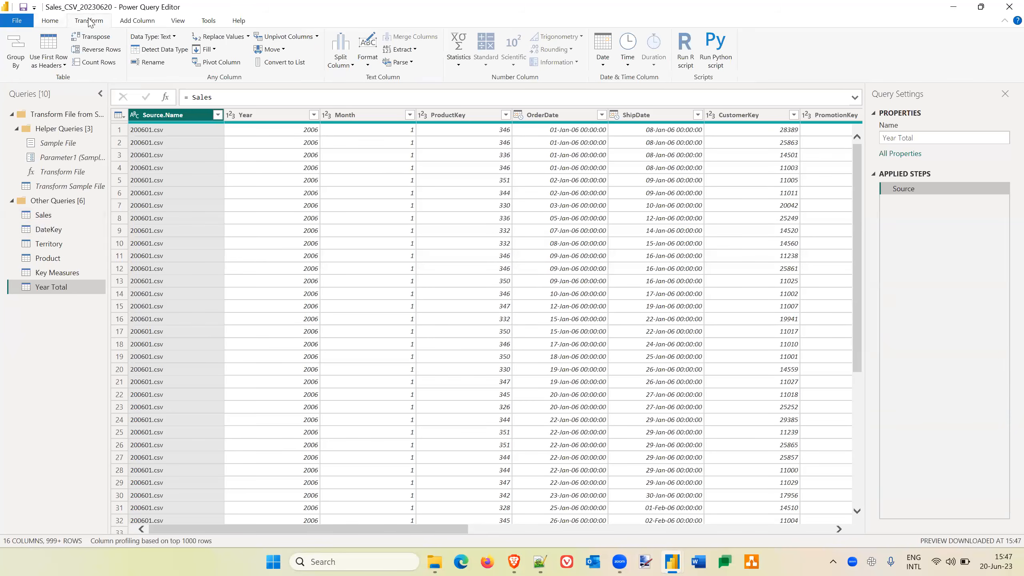
pyautogui.click(48, 23)
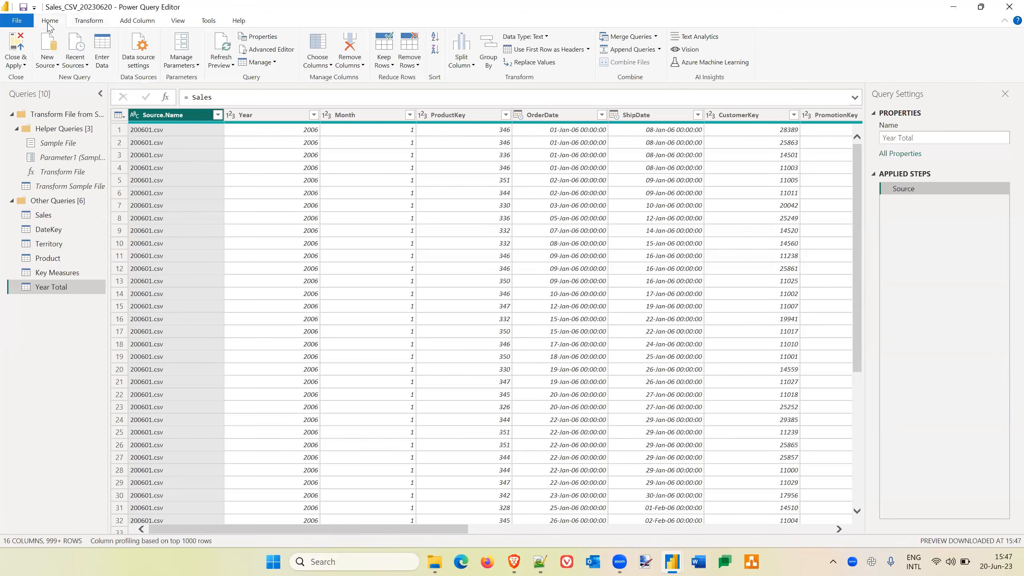
pyautogui.click(94, 24)
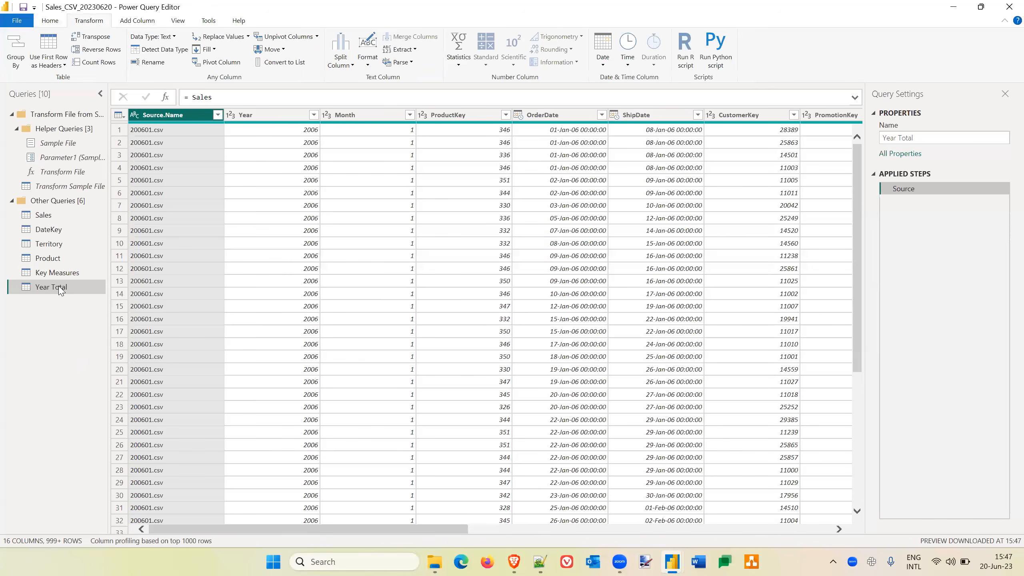
pyautogui.click(18, 49)
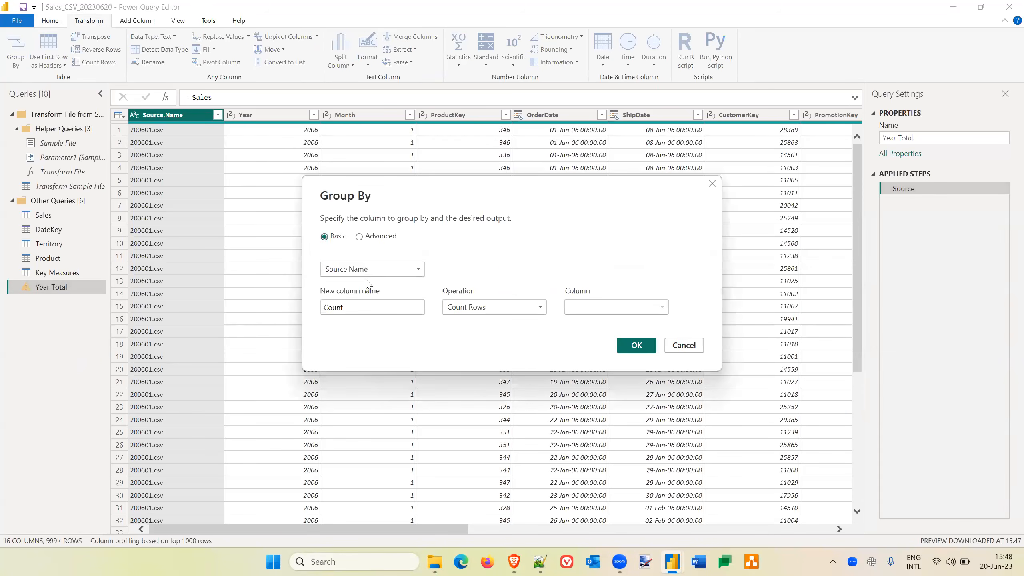
pyautogui.click(417, 270)
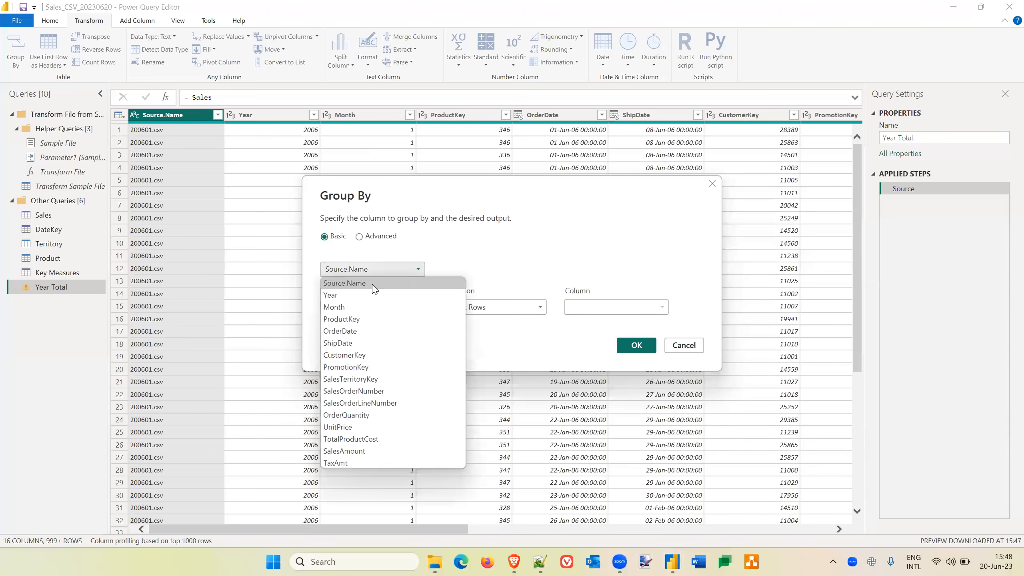
pyautogui.click(354, 296)
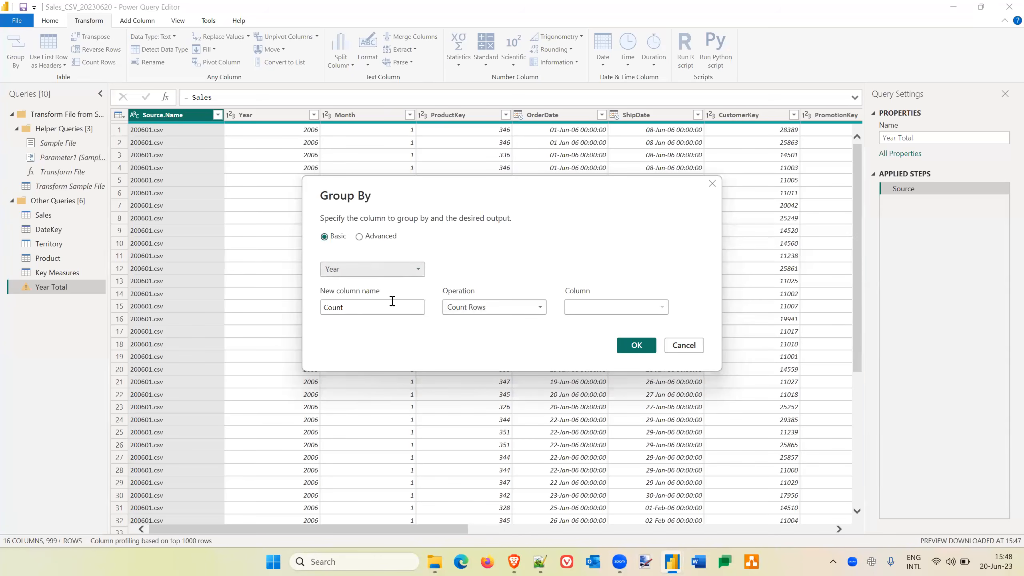
# Name the first aggregation column Cost and define it as the Sum of TotalProductCost.
pyautogui.moveTo(364, 308); pyautogui.dragTo(252, 295)
pyautogui.write('Cost')
pyautogui.click(490, 308)
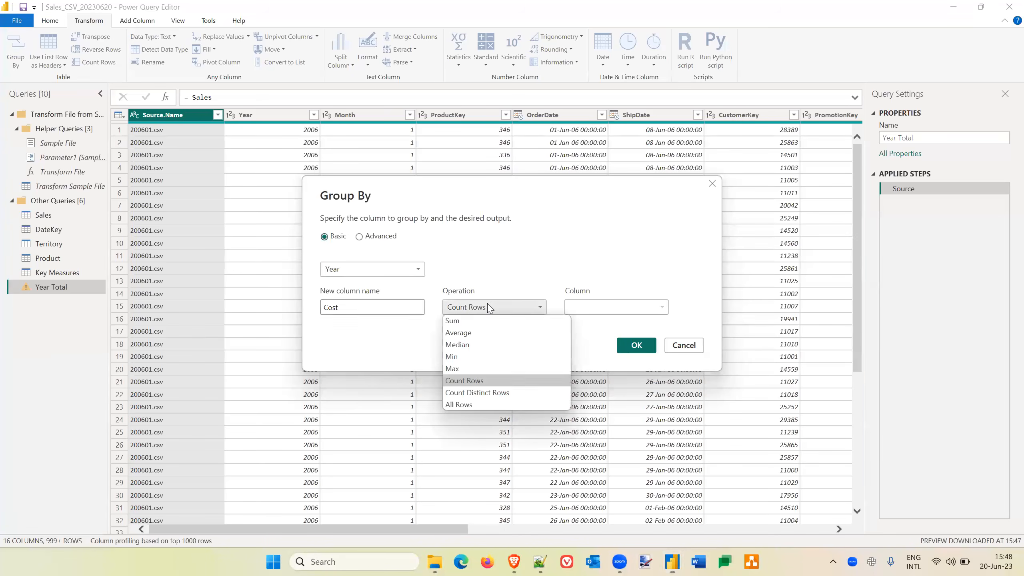
pyautogui.click(464, 322)
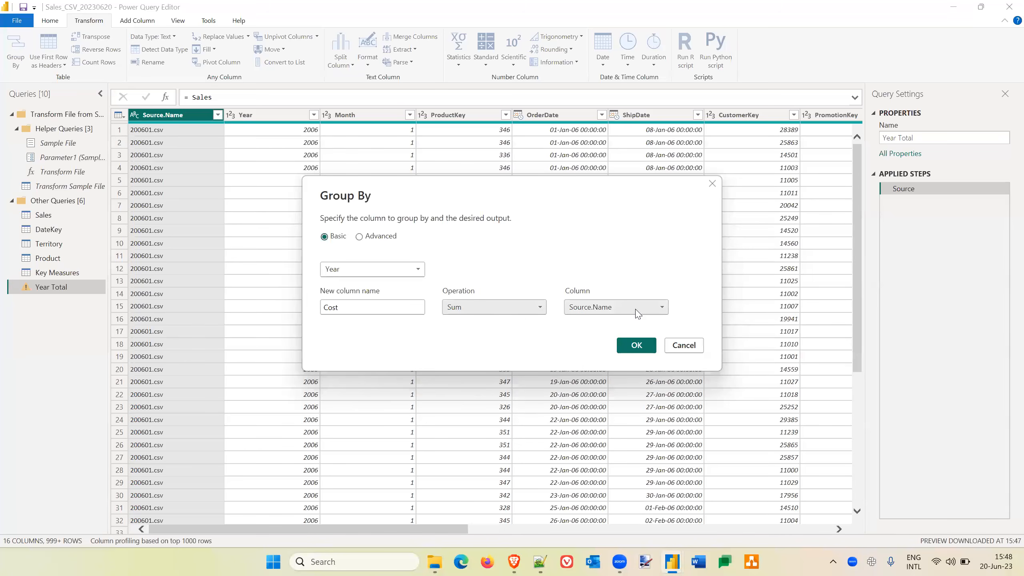
pyautogui.click(636, 311)
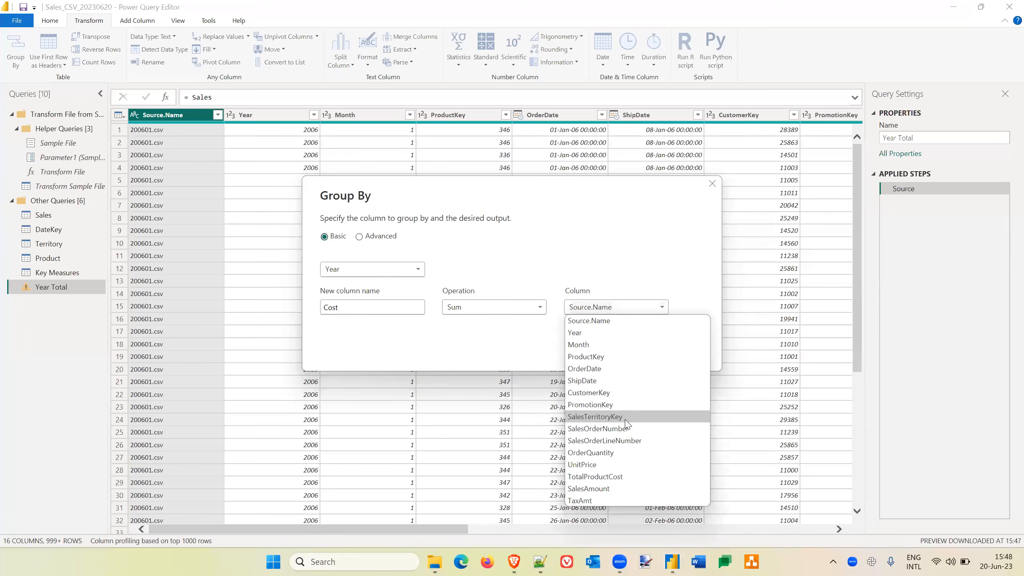
pyautogui.click(623, 477)
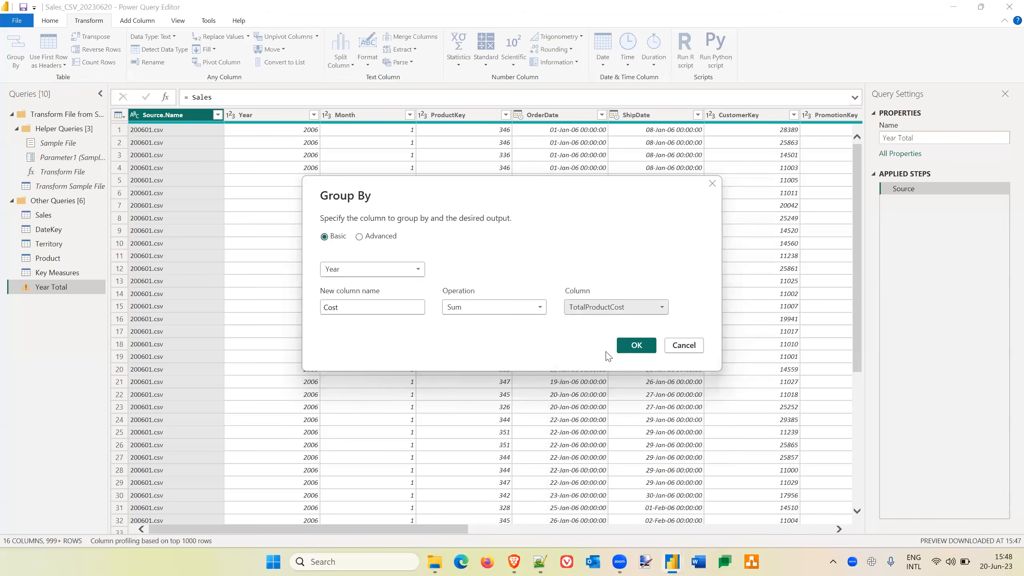
# Switch the grouping to Advanced and add a Quantity aggregation as the Sum of OrderQuantity.
pyautogui.click(359, 237)
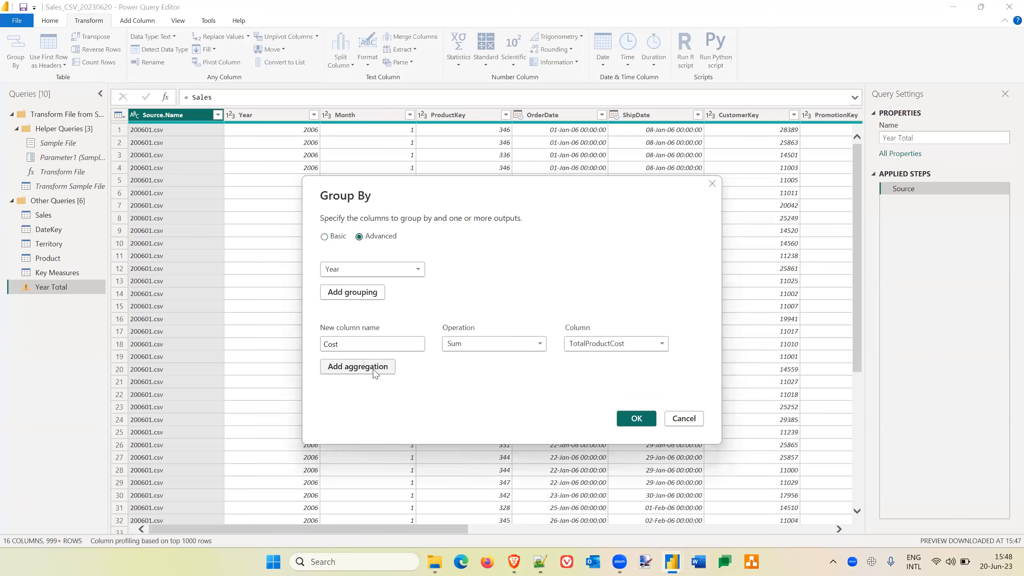
pyautogui.click(357, 367)
pyautogui.click(361, 367)
pyautogui.write('Quantity')
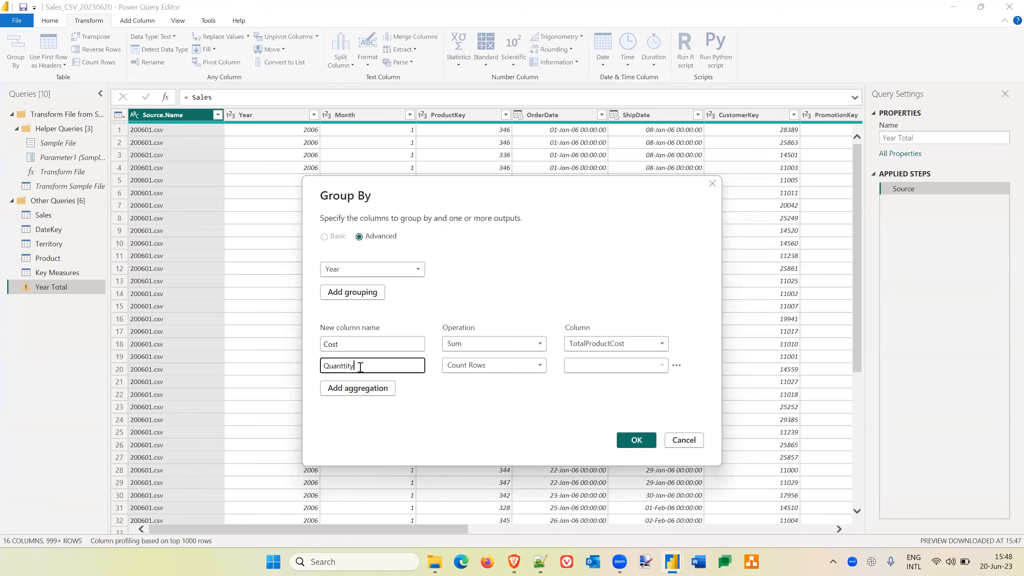
pyautogui.click(500, 367)
pyautogui.click(479, 380)
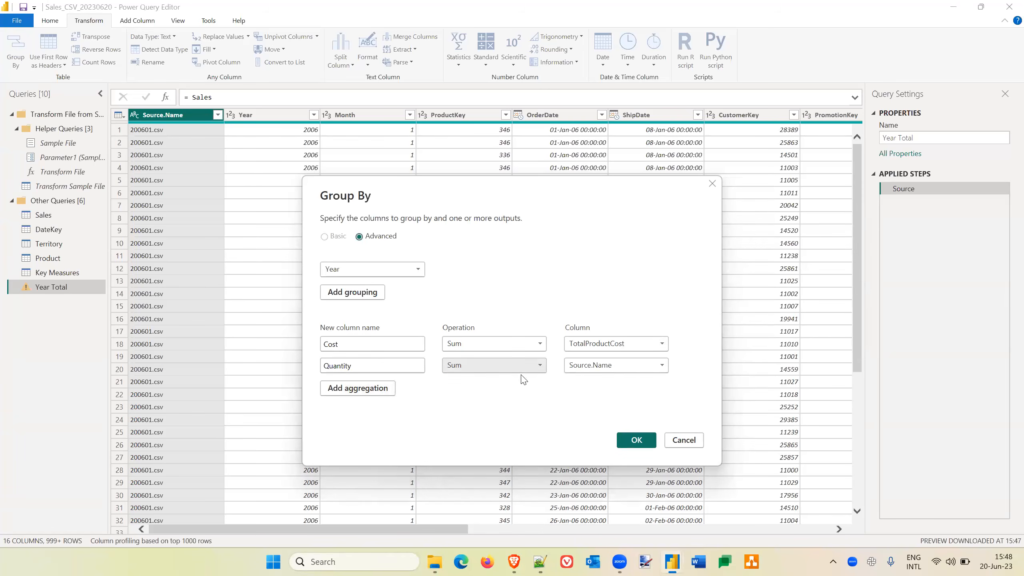
pyautogui.click(642, 365)
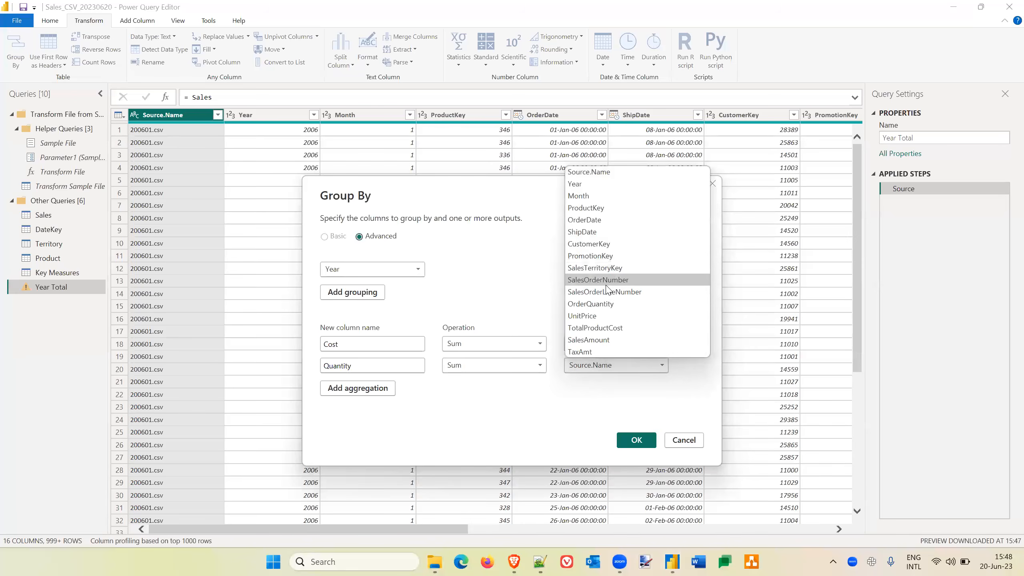
pyautogui.click(604, 305)
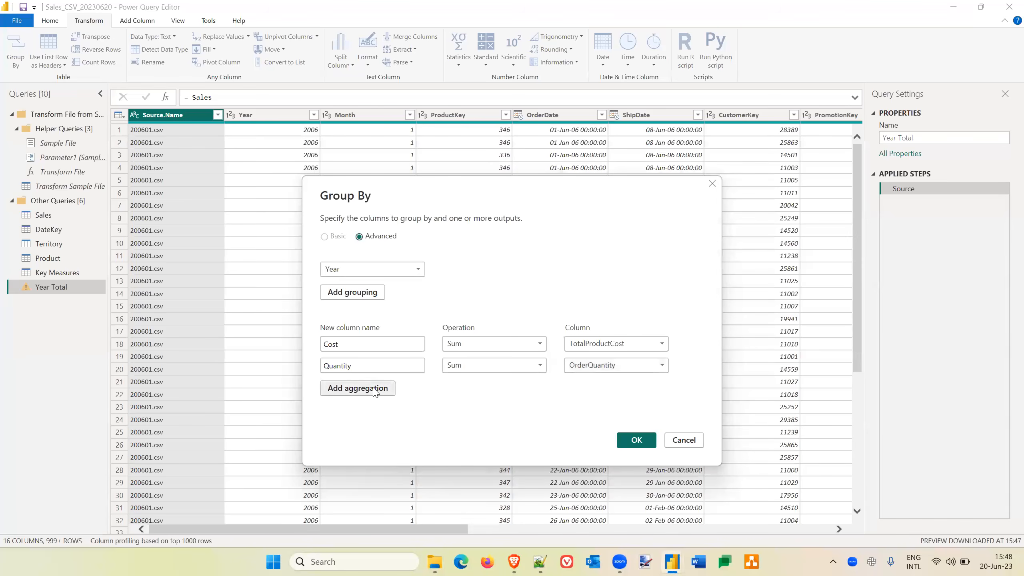
# Add a third aggregation named Revenue as the Sum of SalesAmount.
pyautogui.click(358, 388)
pyautogui.click(356, 387)
pyautogui.write('Re')
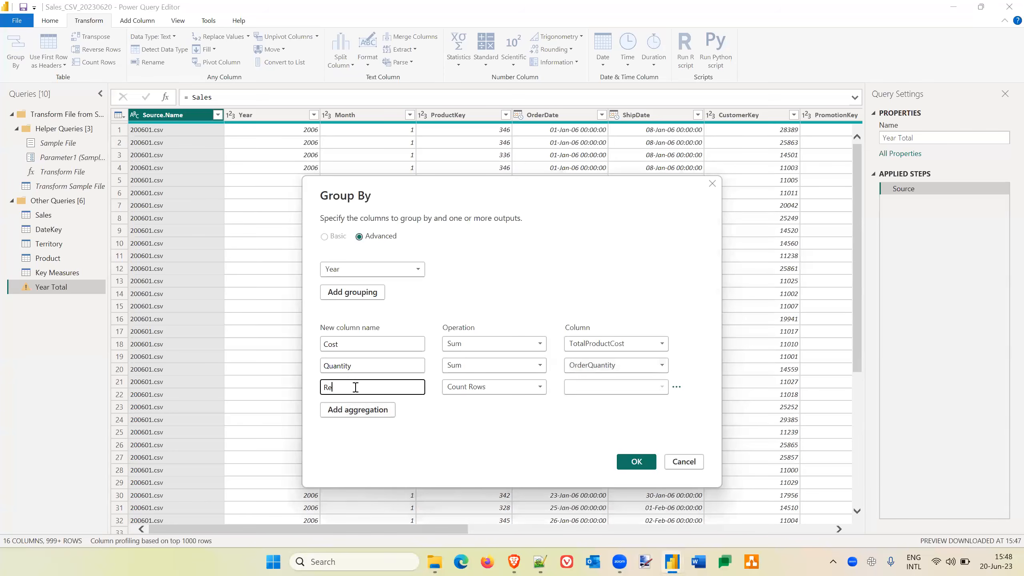
pyautogui.click(520, 391)
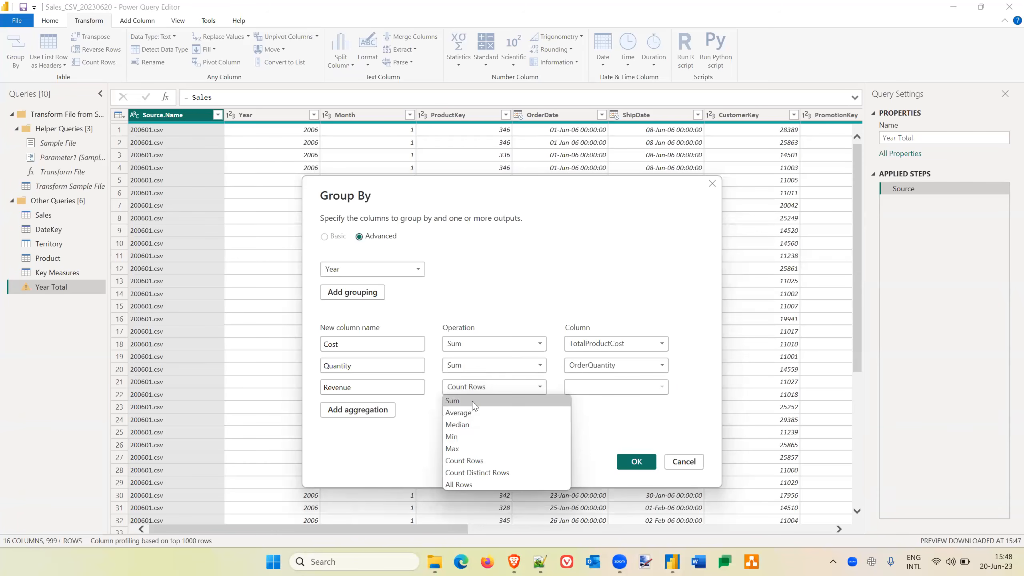
pyautogui.click(454, 400)
pyautogui.click(619, 387)
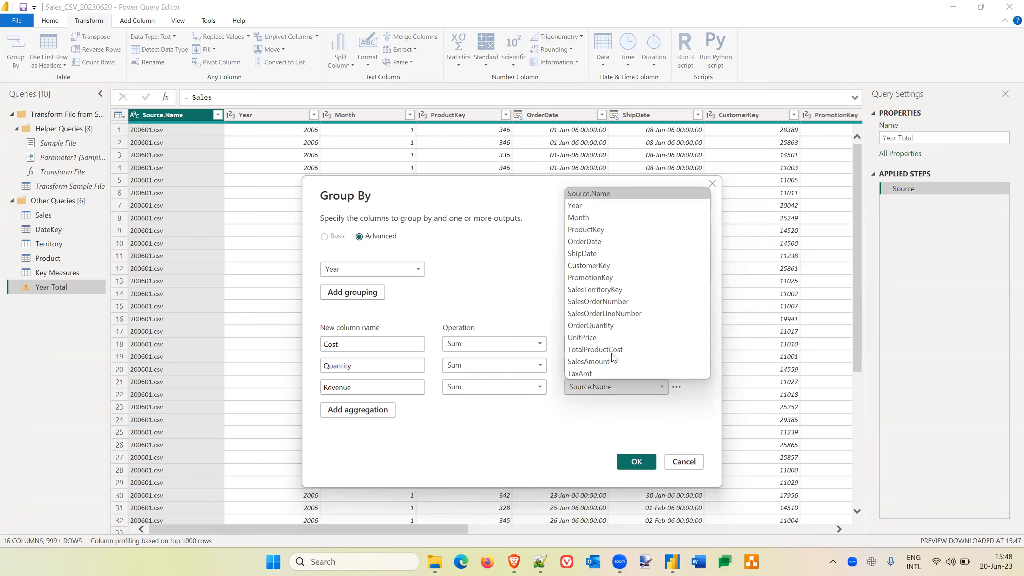
pyautogui.click(601, 362)
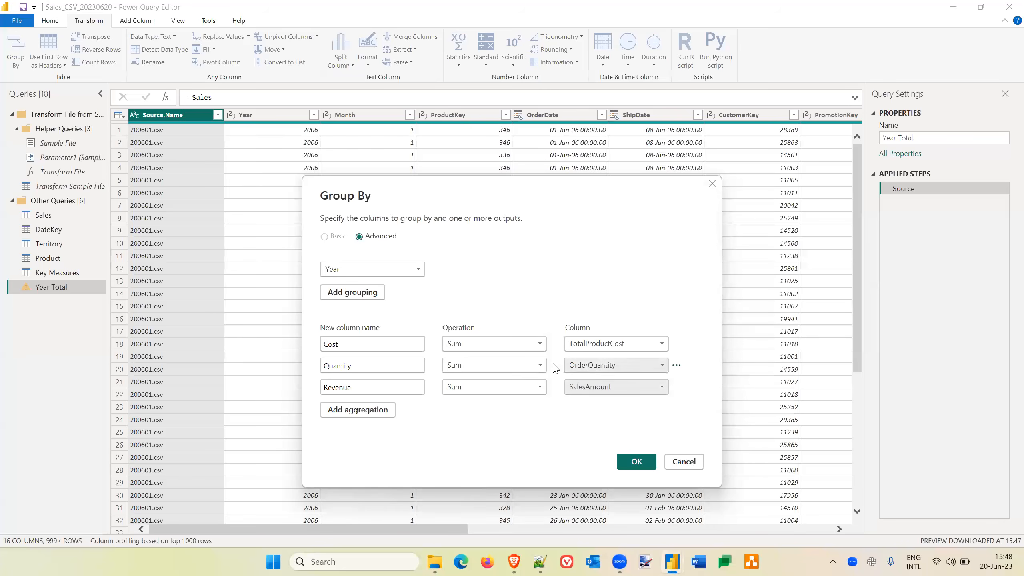
# Confirm the grouping, then close Power Query Editor and apply the changes to the report.
pyautogui.click(637, 462)
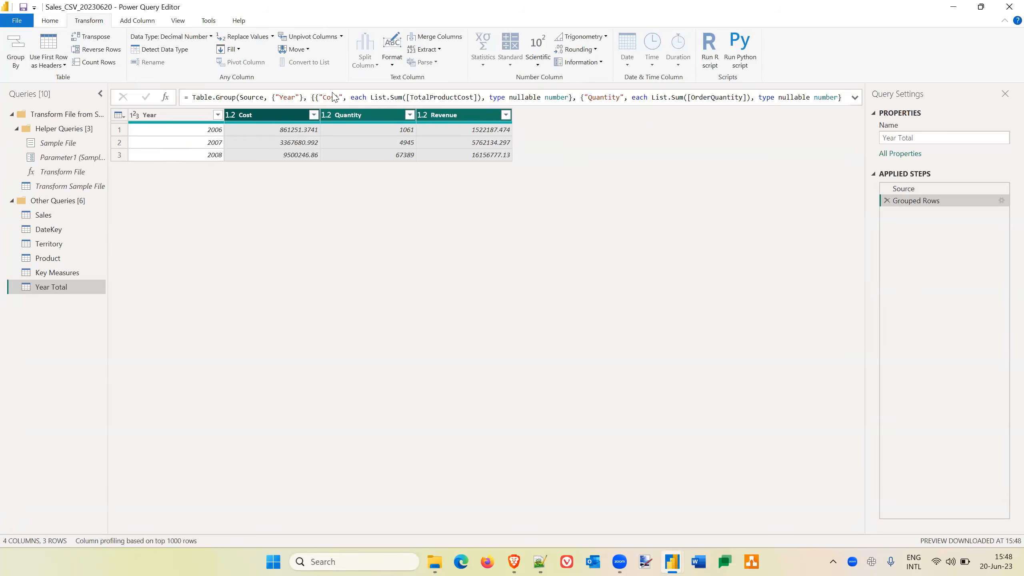
pyautogui.click(50, 22)
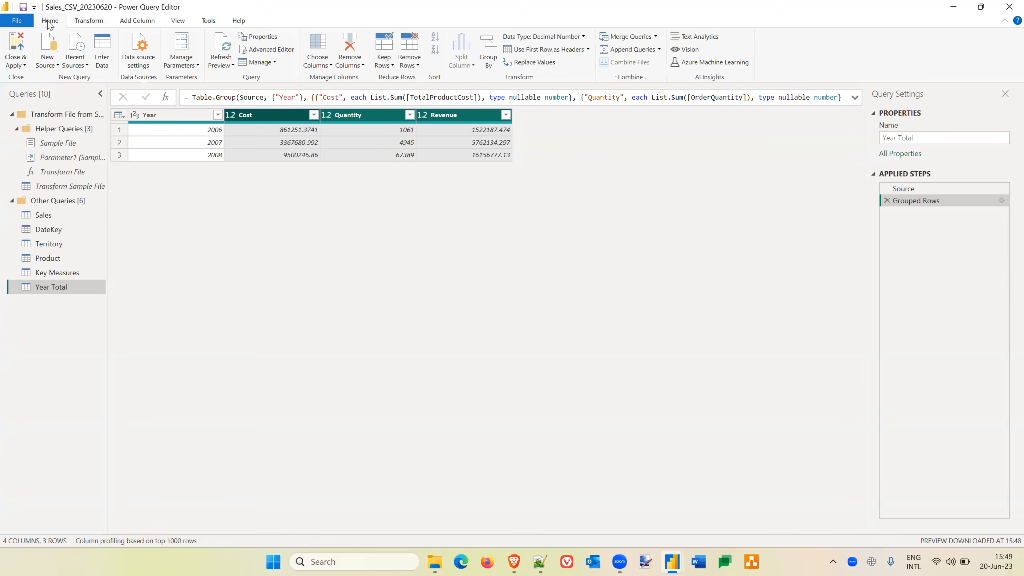
pyautogui.click(16, 49)
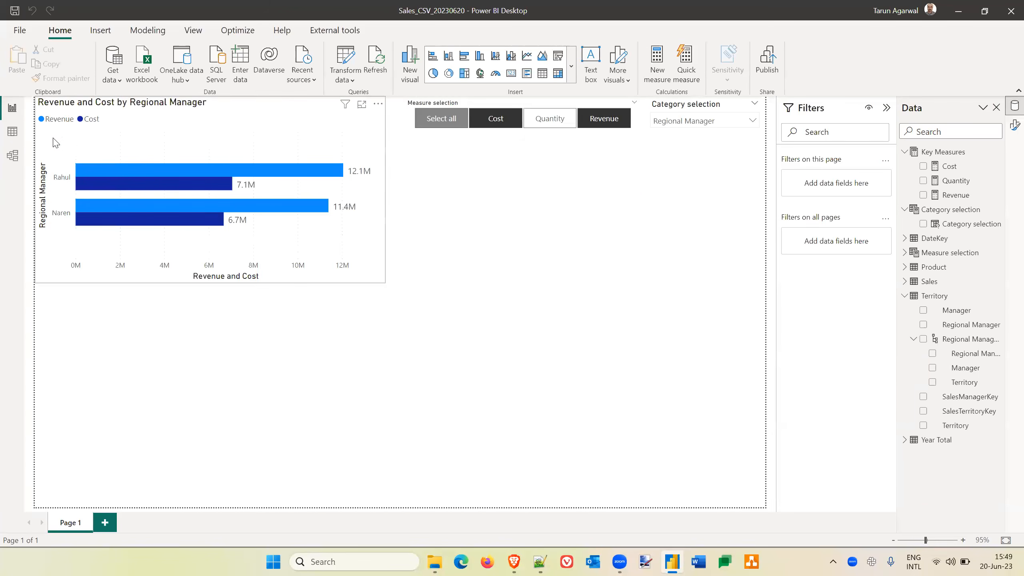
# Show the data model with more canvas room and move the Year Total table into the open space below Key Measures and Category selection.
pyautogui.click(13, 156)
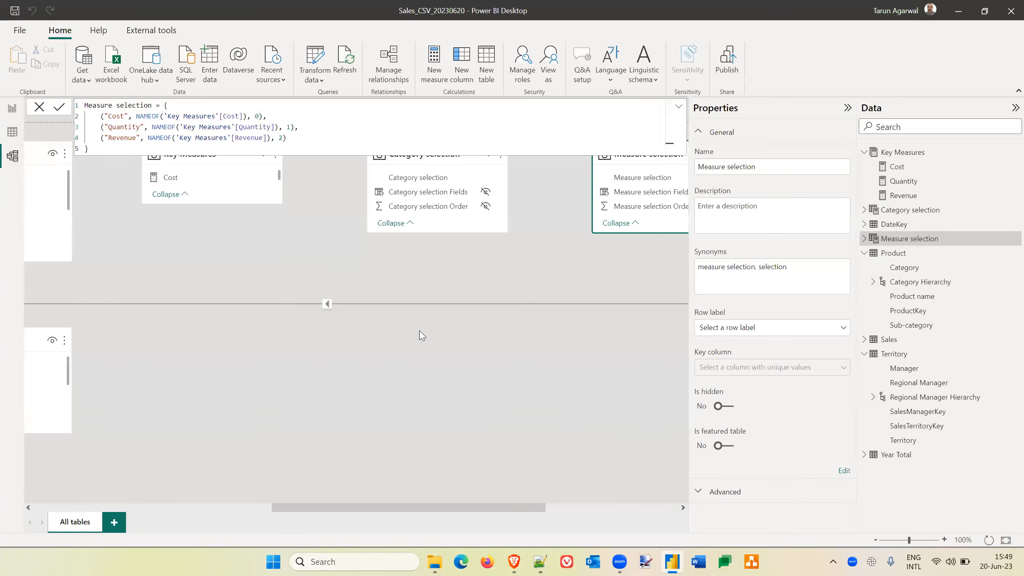
pyautogui.click(848, 109)
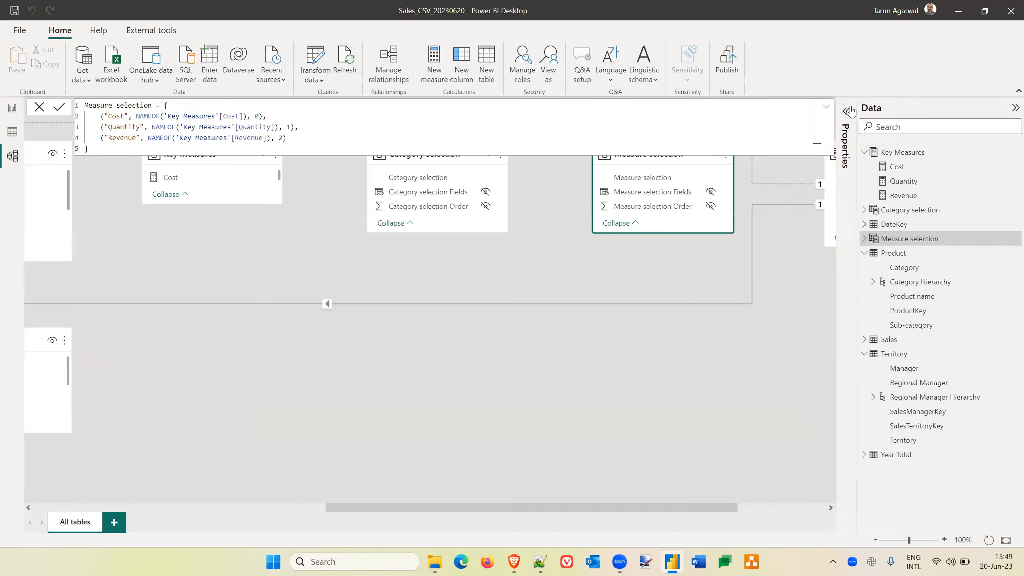
pyautogui.click(1014, 108)
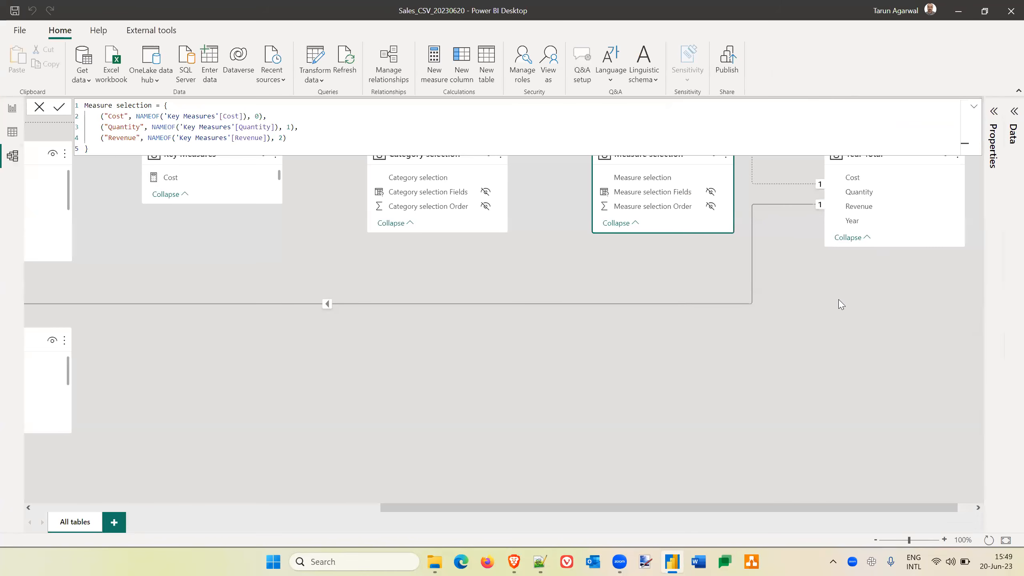
pyautogui.moveTo(875, 155); pyautogui.dragTo(559, 310)
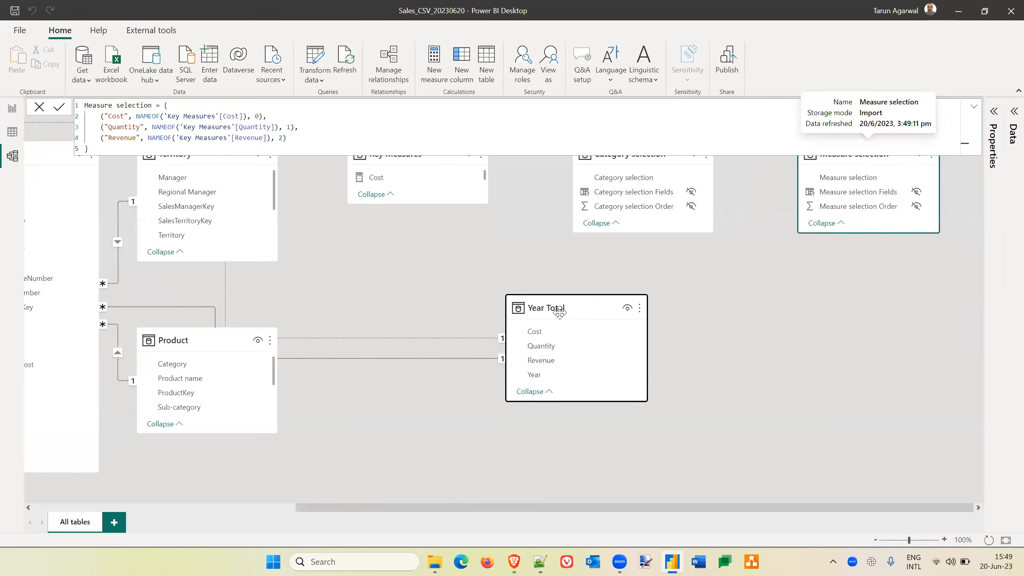
# Delete both relationships connected to the Year Total table, the inactive one and the active one.
pyautogui.rightClick(498, 231)
pyautogui.click(512, 236)
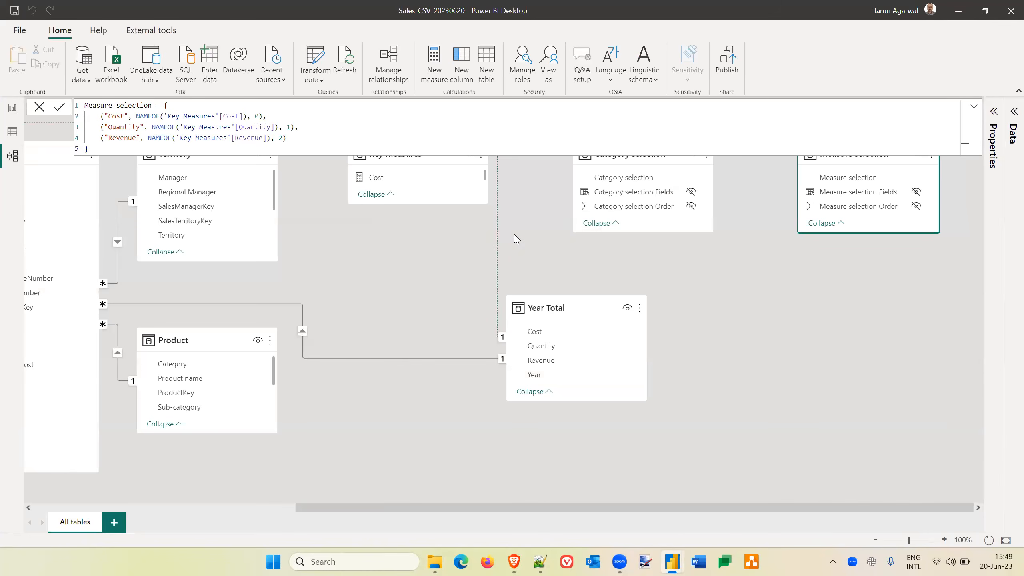
pyautogui.click(583, 305)
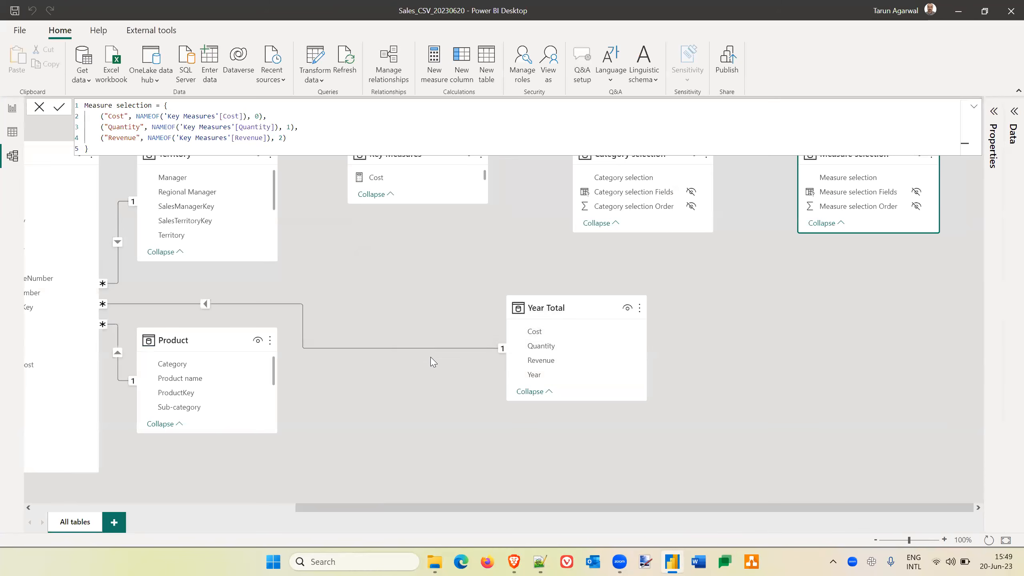
pyautogui.rightClick(431, 350)
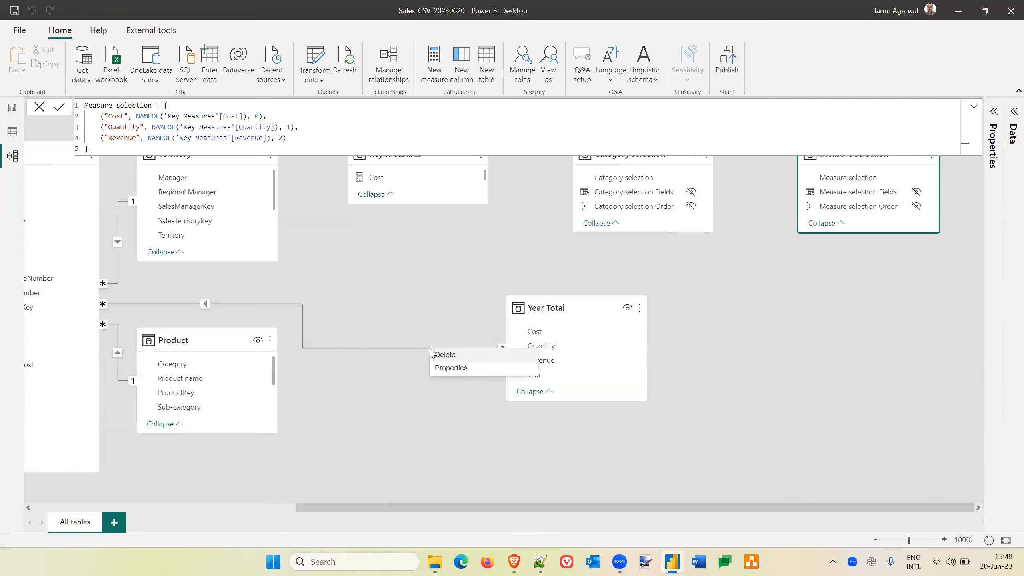
pyautogui.click(441, 355)
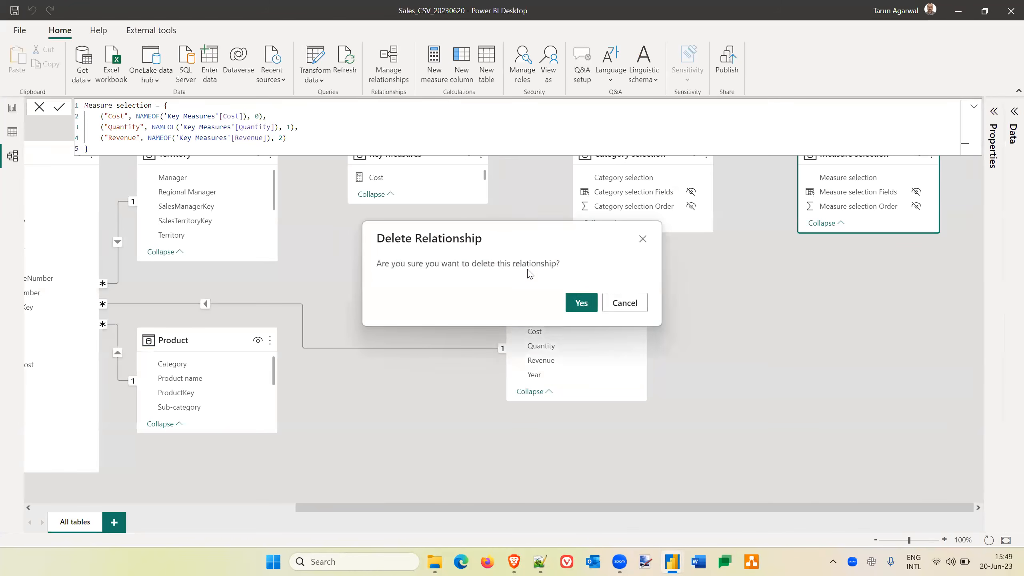
pyautogui.click(581, 303)
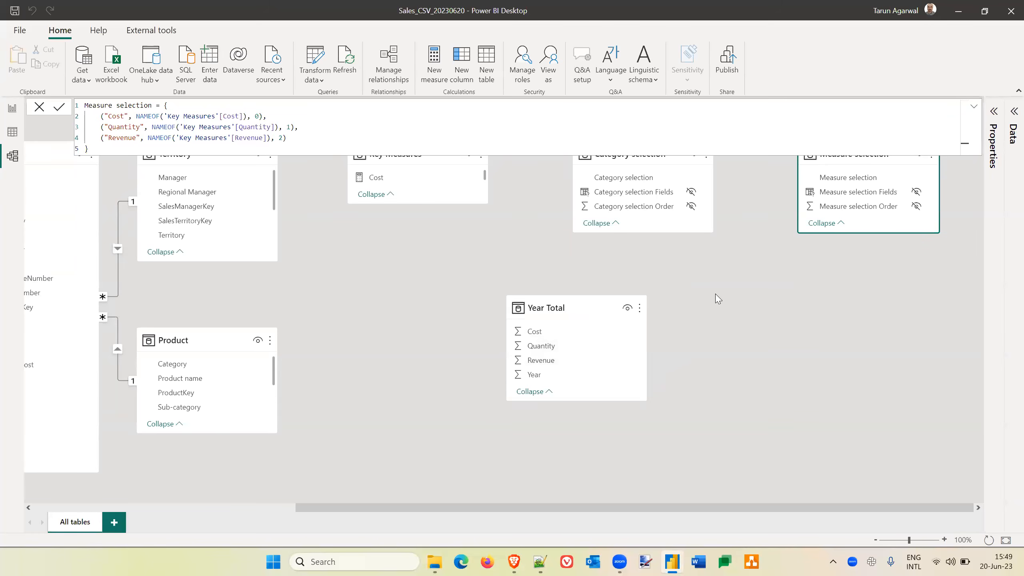
# Collapse the formula display and arrange Year Total beneath Key Measures and Measure selection beneath Category selection in the model diagram.
pyautogui.click(974, 107)
pyautogui.click(974, 108)
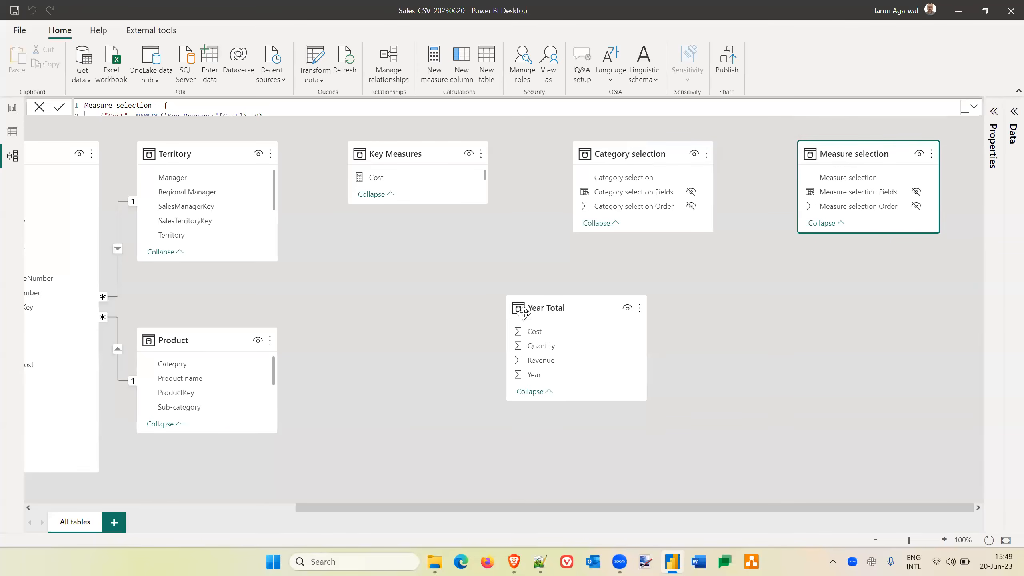
pyautogui.moveTo(570, 302); pyautogui.dragTo(408, 221)
pyautogui.moveTo(875, 147); pyautogui.dragTo(871, 241)
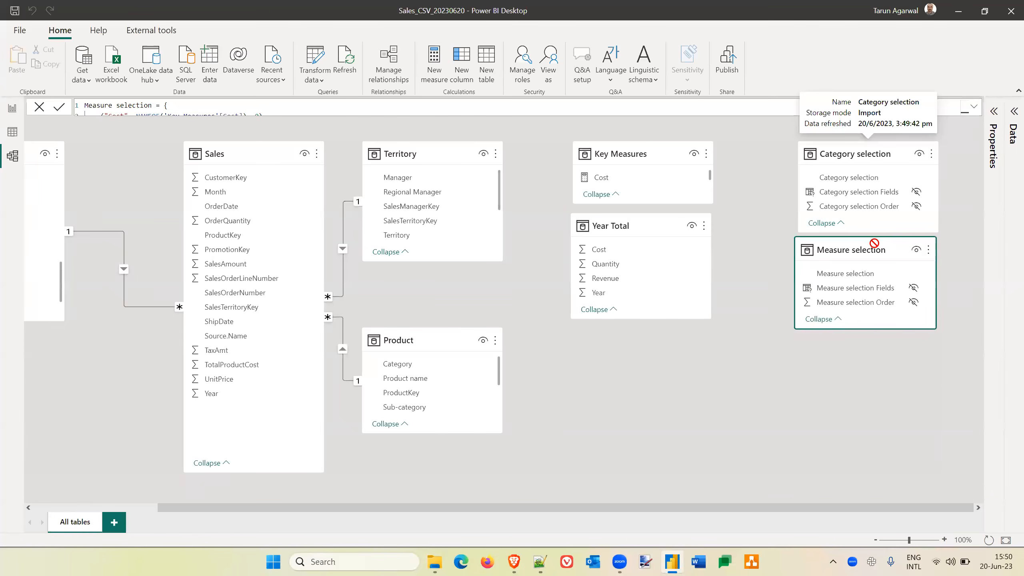
pyautogui.click(695, 366)
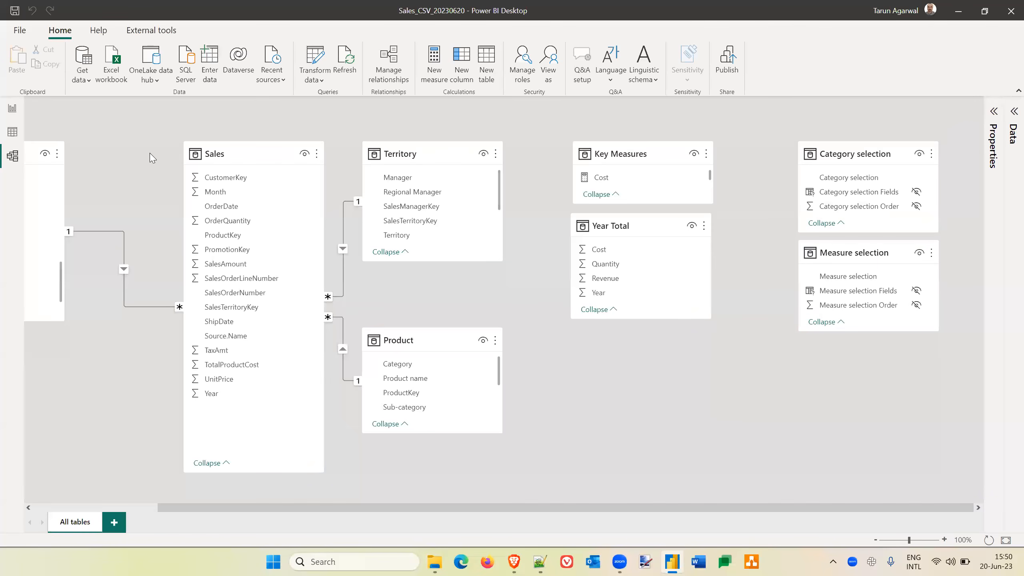
# Add a slicer for the Year field of the Year Total table in the empty area of the report page beneath the Measure selection slicer.
pyautogui.click(13, 106)
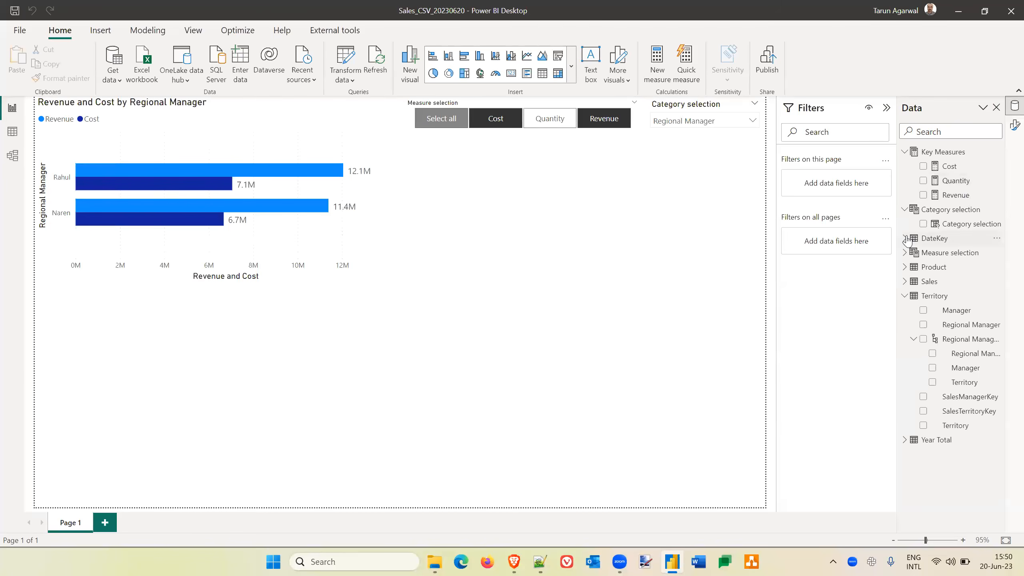
pyautogui.click(906, 441)
pyautogui.moveTo(958, 504); pyautogui.dragTo(623, 270)
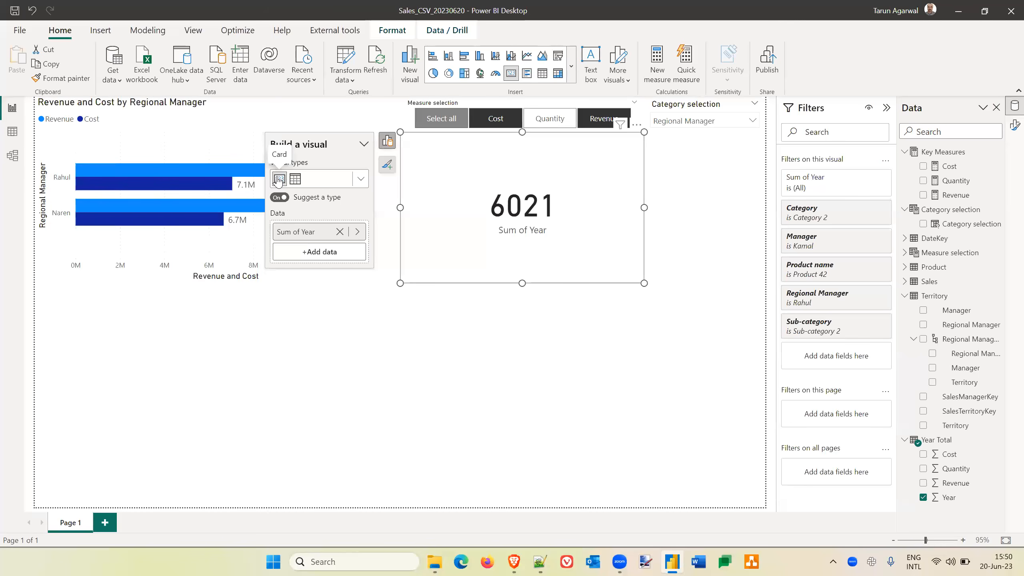
pyautogui.click(360, 179)
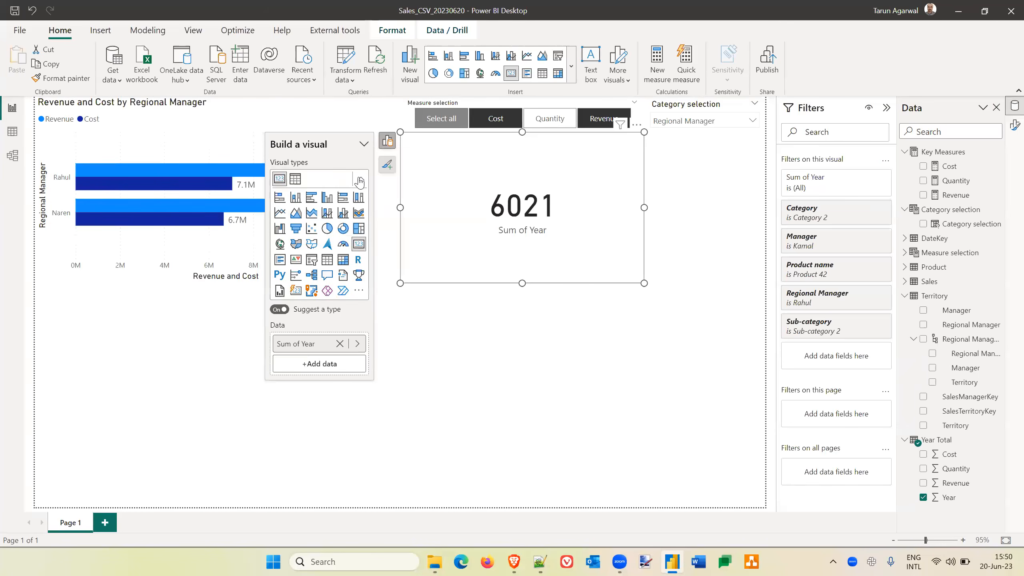
pyautogui.click(312, 260)
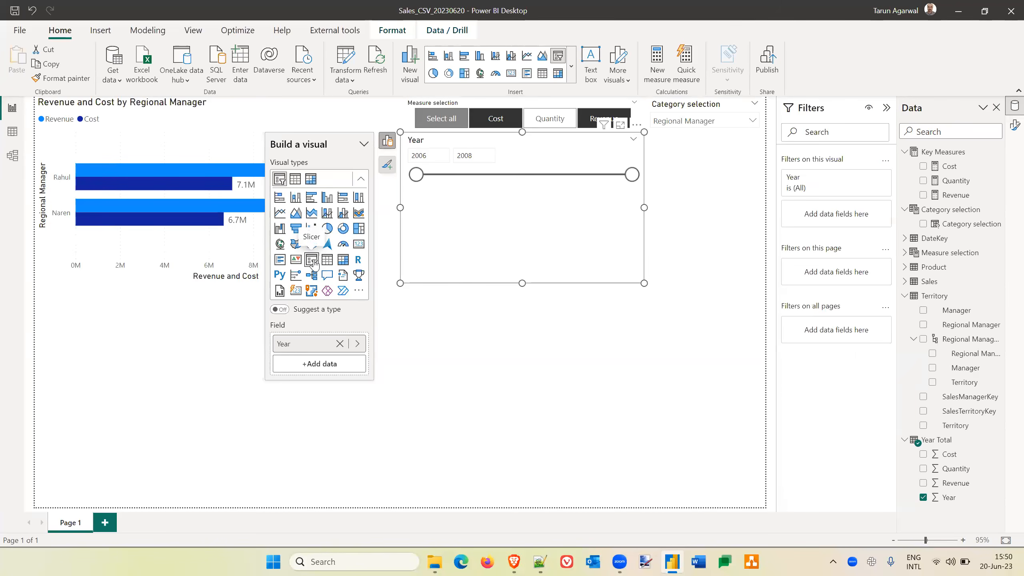
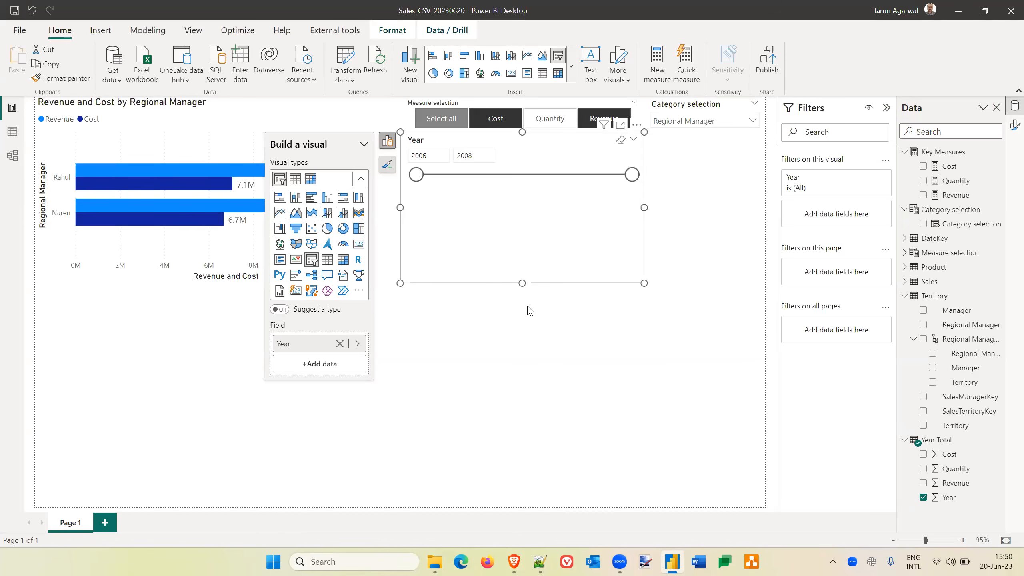
# Set the Year slicer's style to Tile and turn on single select.
pyautogui.click(1013, 125)
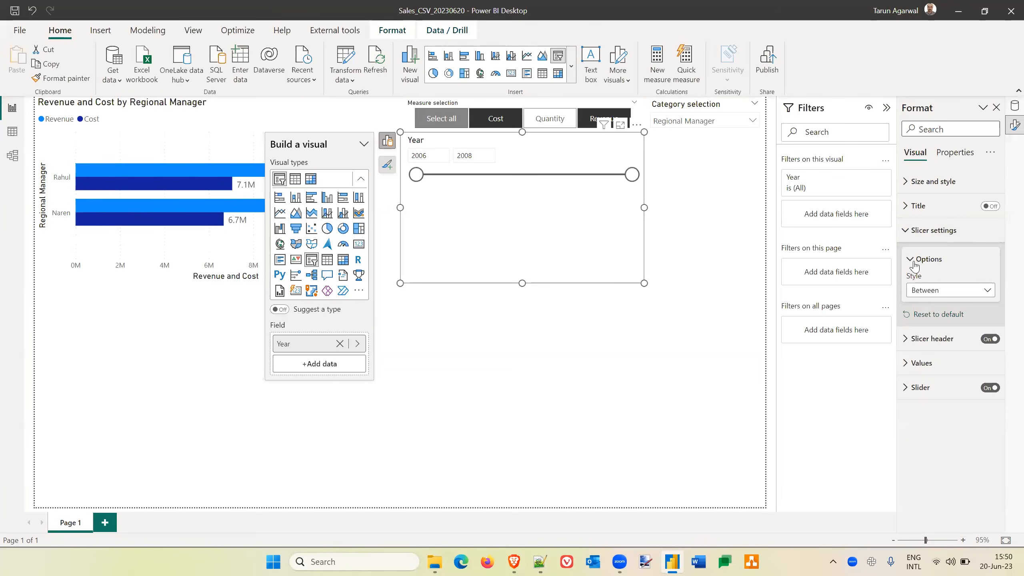
pyautogui.click(906, 365)
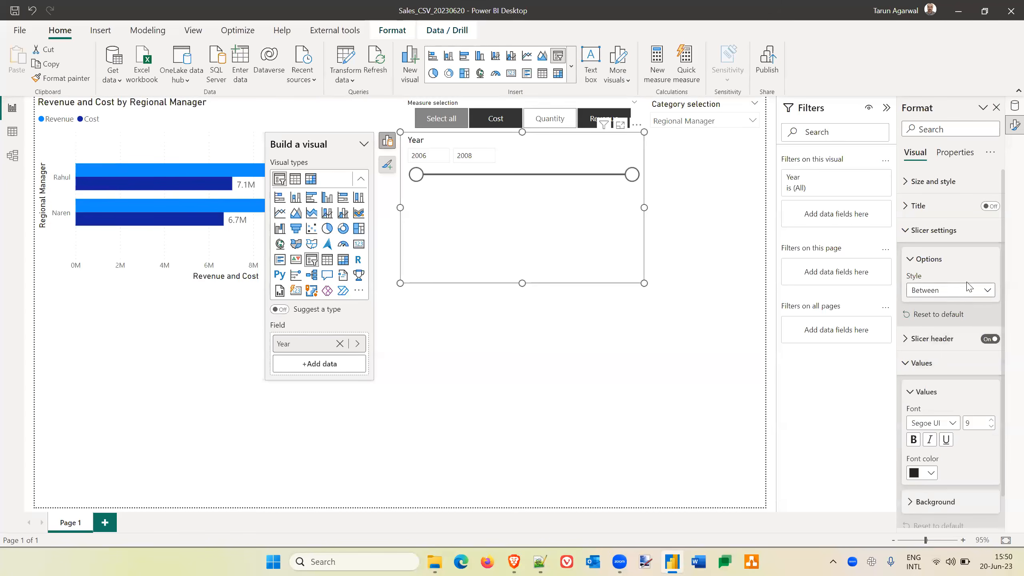
pyautogui.click(958, 291)
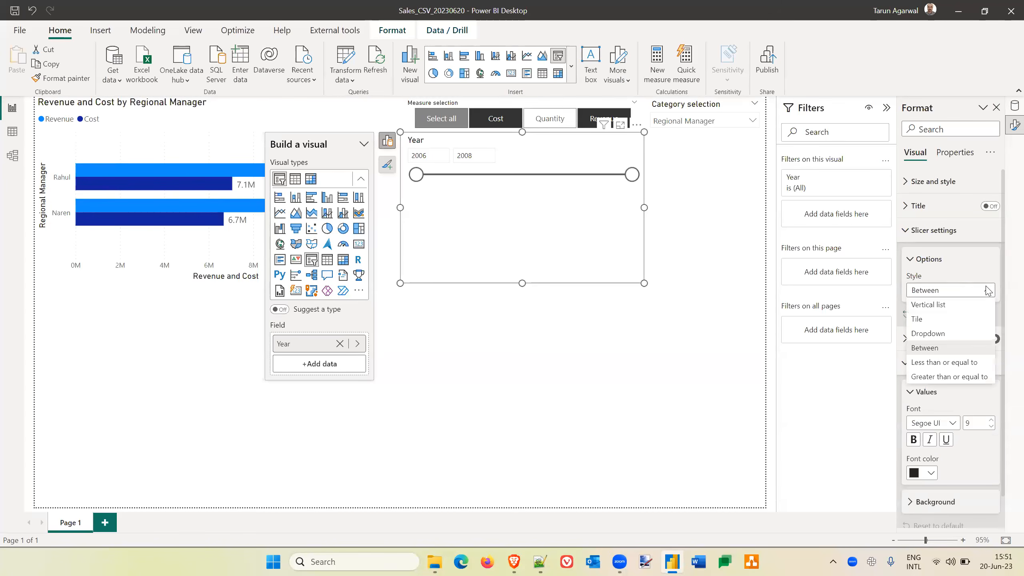
pyautogui.click(933, 321)
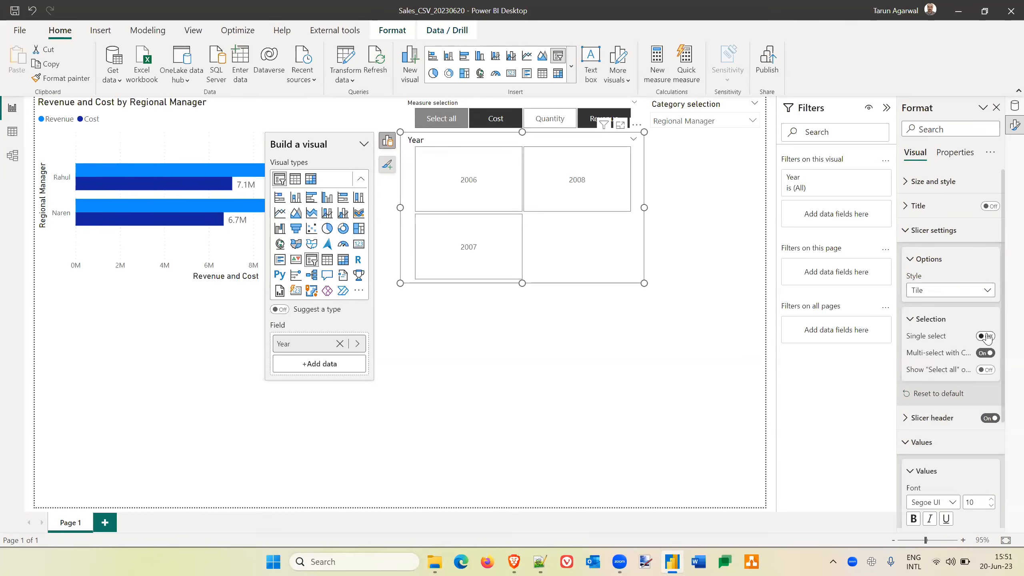
pyautogui.click(987, 336)
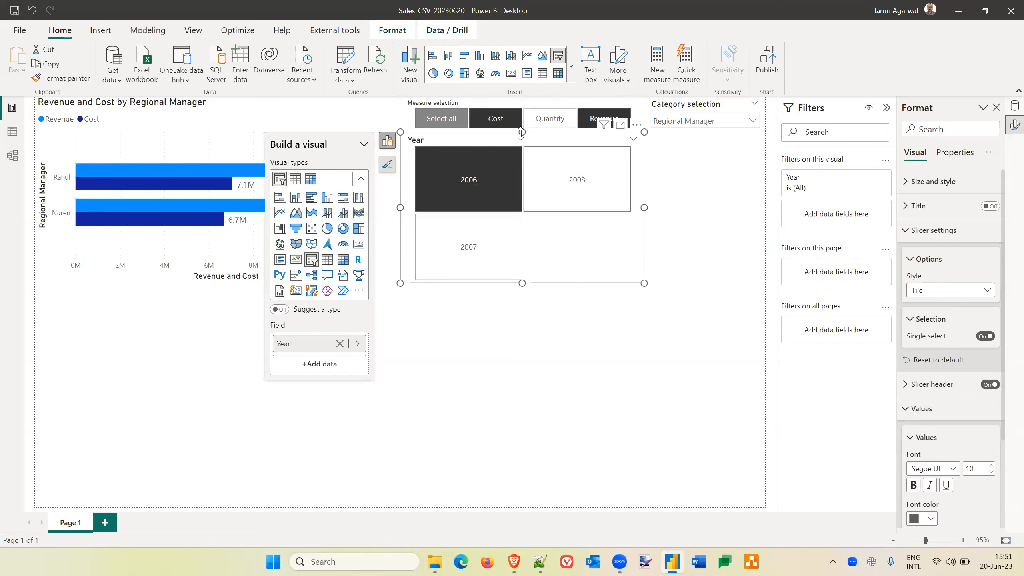
# Shrink the Year slicer to one compact row of tiles and place it directly beneath the Category selection slicer.
pyautogui.moveTo(522, 132); pyautogui.dragTo(528, 247)
pyautogui.moveTo(400, 265); pyautogui.dragTo(524, 282)
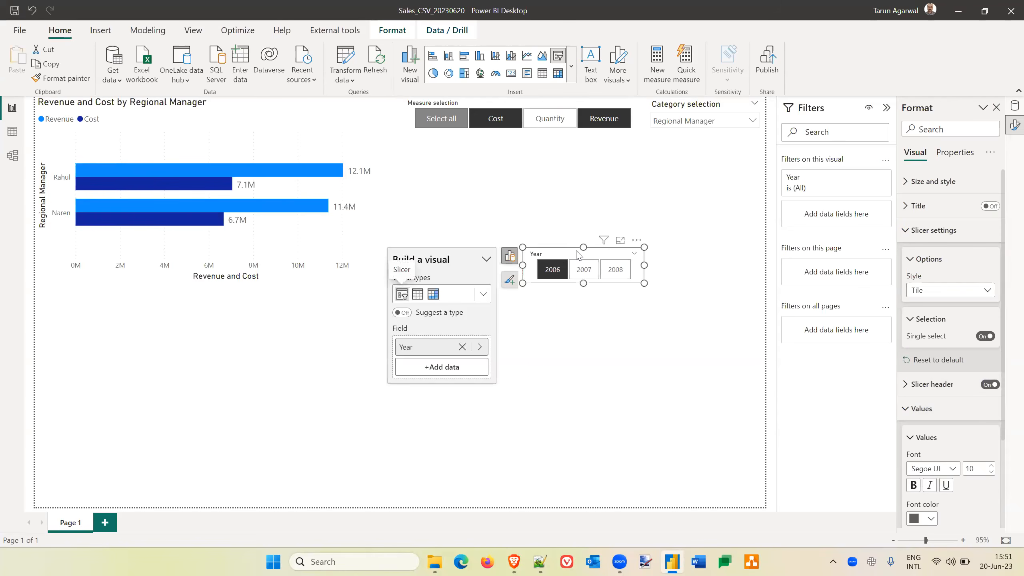
pyautogui.moveTo(573, 247); pyautogui.dragTo(730, 154)
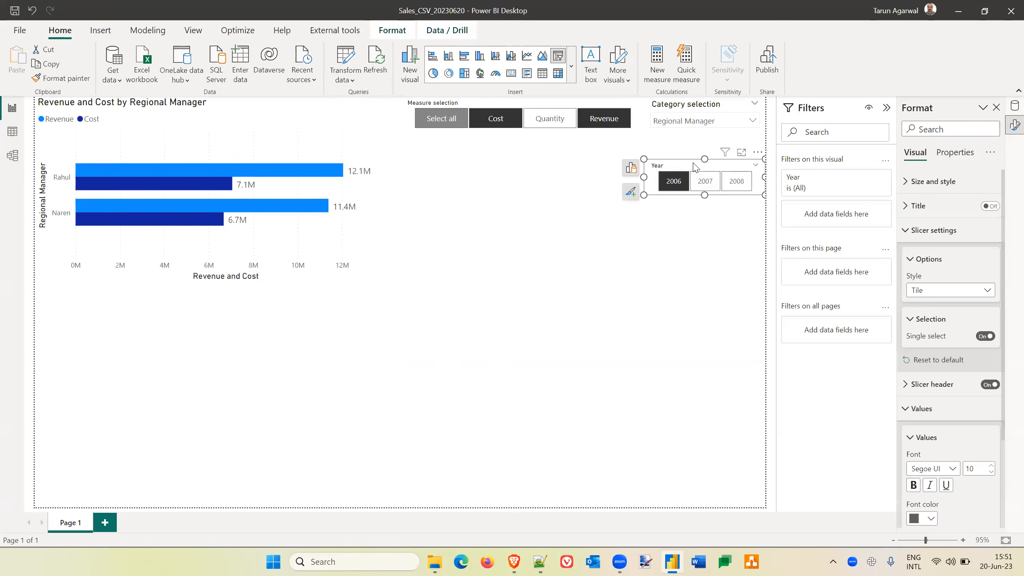
pyautogui.moveTo(705, 151); pyautogui.dragTo(709, 145)
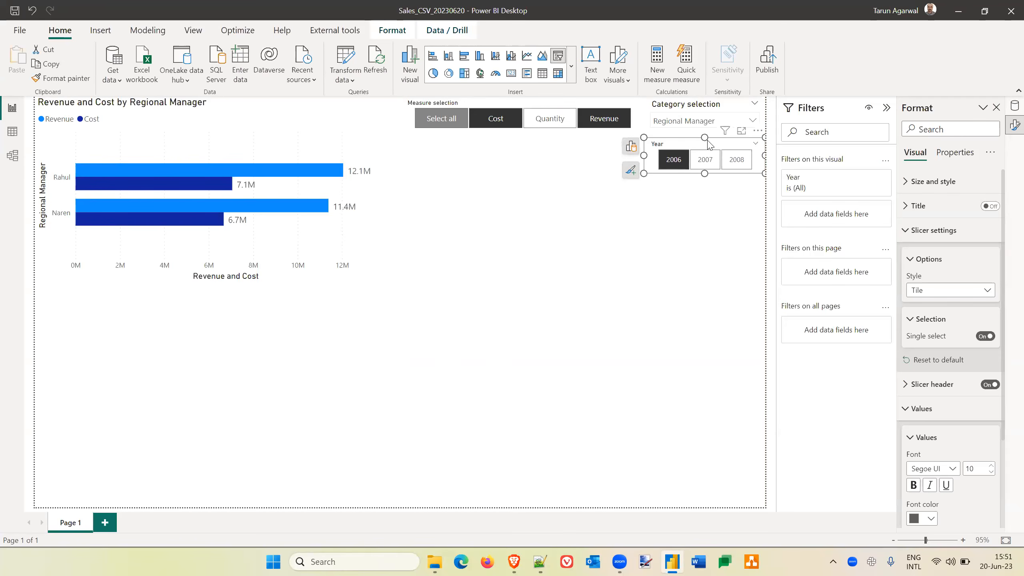
pyautogui.click(659, 231)
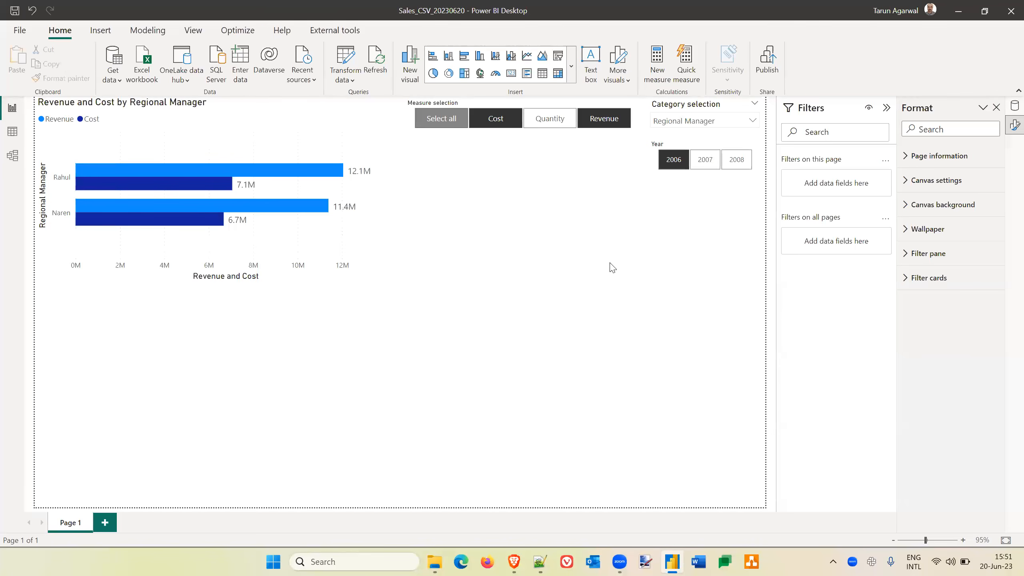
# Bring back the data field list and inspect which fields are assigned to the regional manager bar chart.
pyautogui.click(1013, 106)
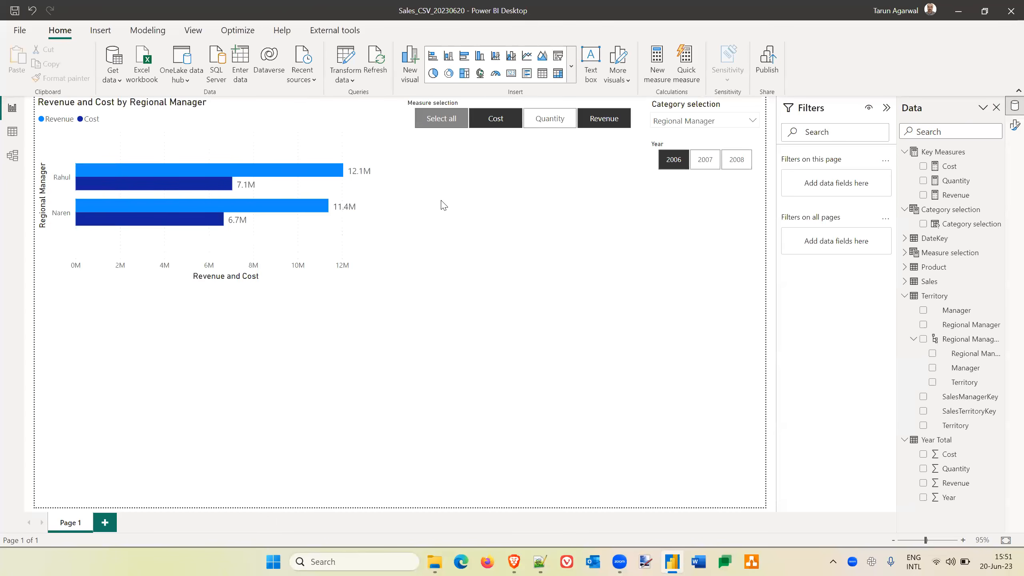
pyautogui.click(379, 214)
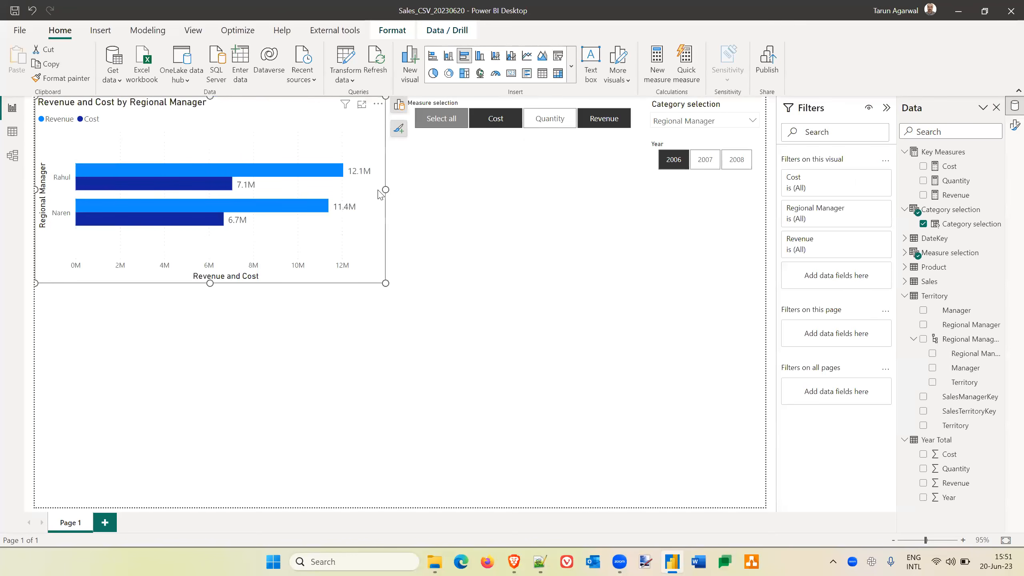
pyautogui.click(399, 107)
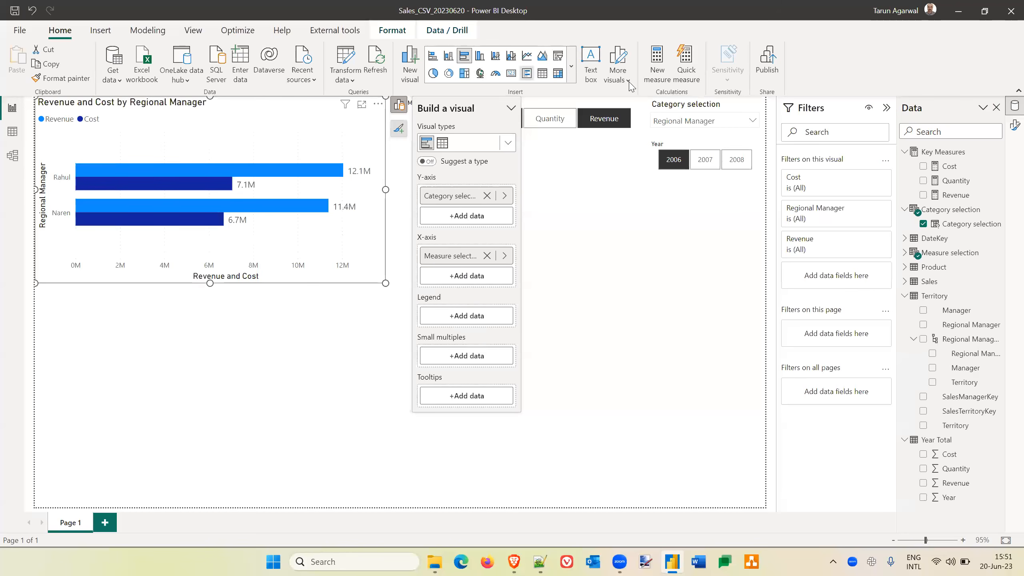
pyautogui.click(727, 274)
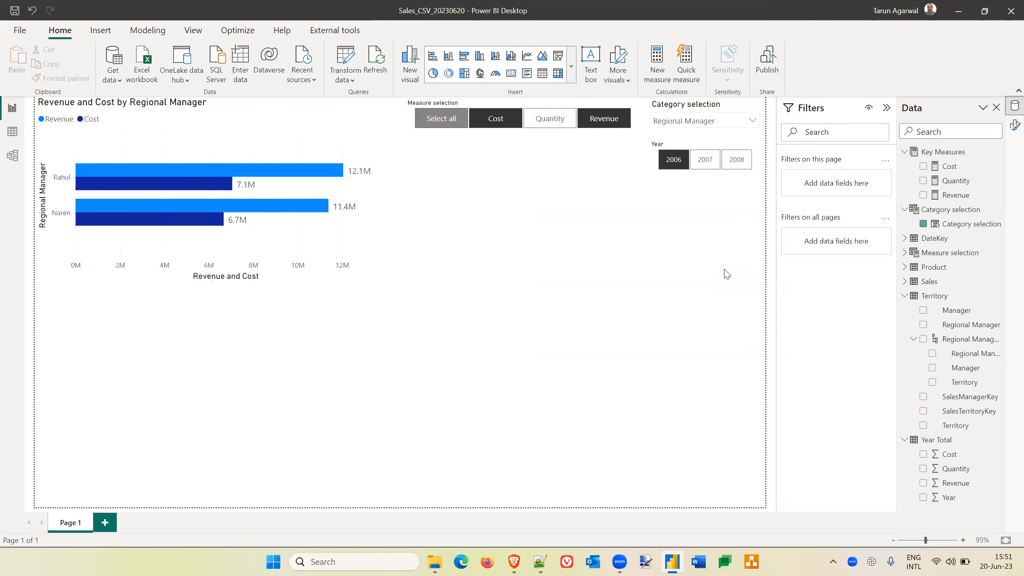
# Test the Year slicer's effect on the bar chart by choosing 2007, 2008 and finally 2006.
pyautogui.click(720, 145)
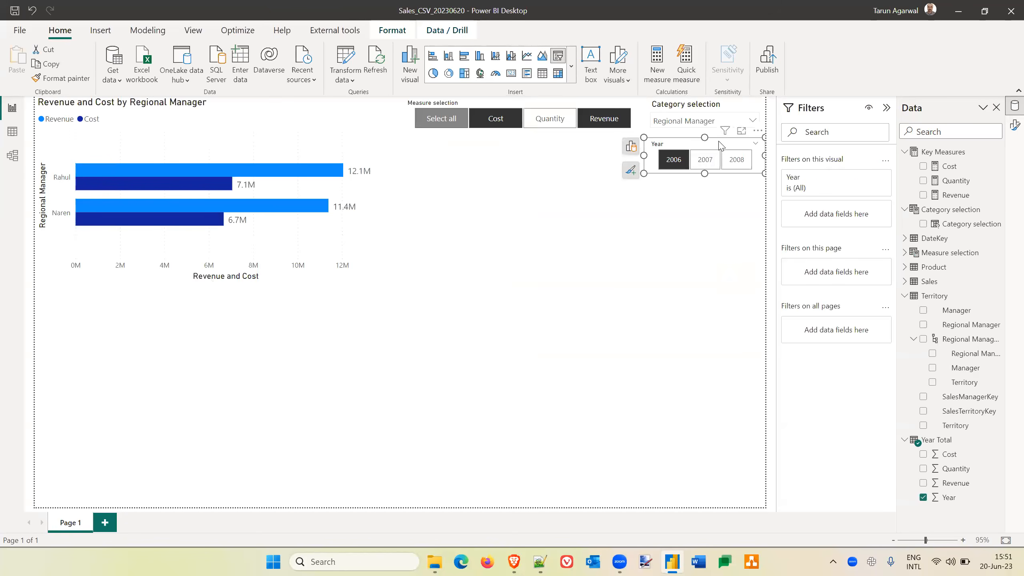
pyautogui.click(705, 161)
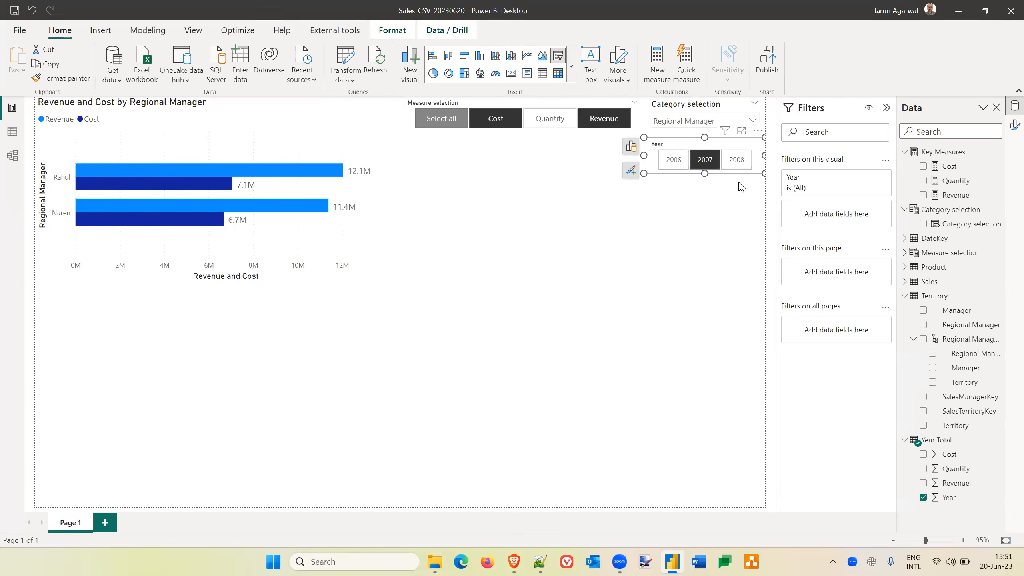
pyautogui.click(740, 162)
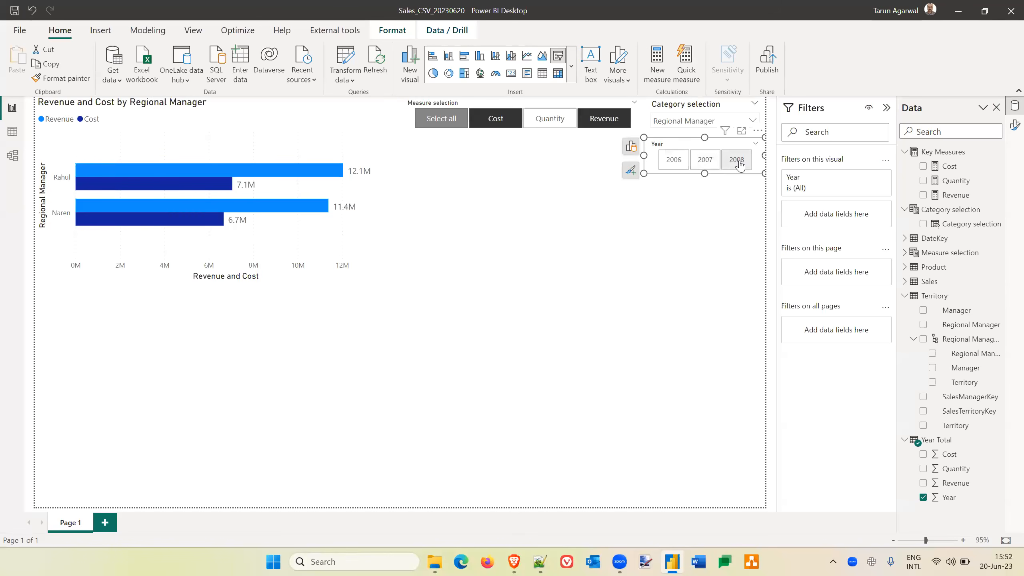
pyautogui.click(676, 159)
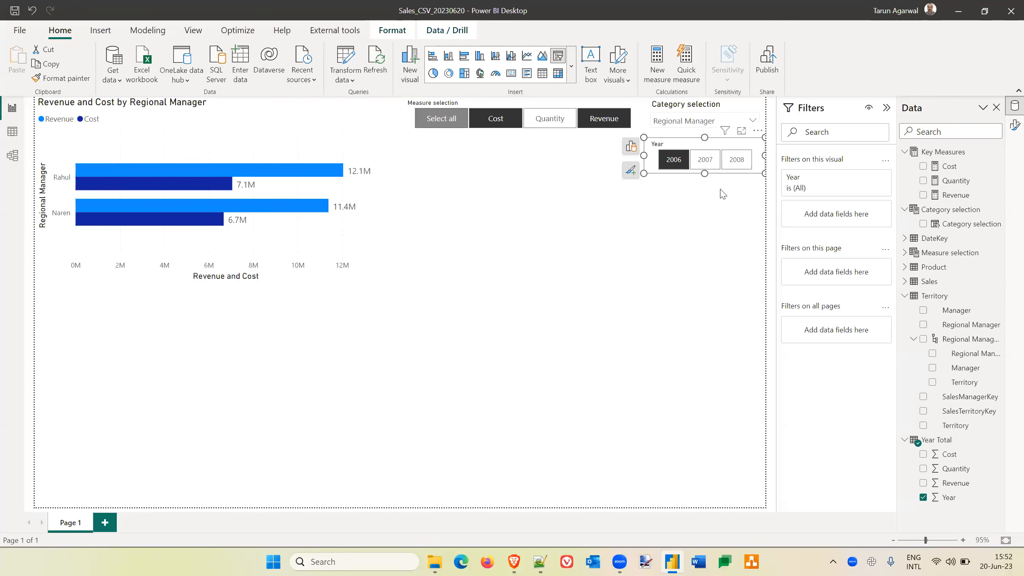
pyautogui.click(672, 236)
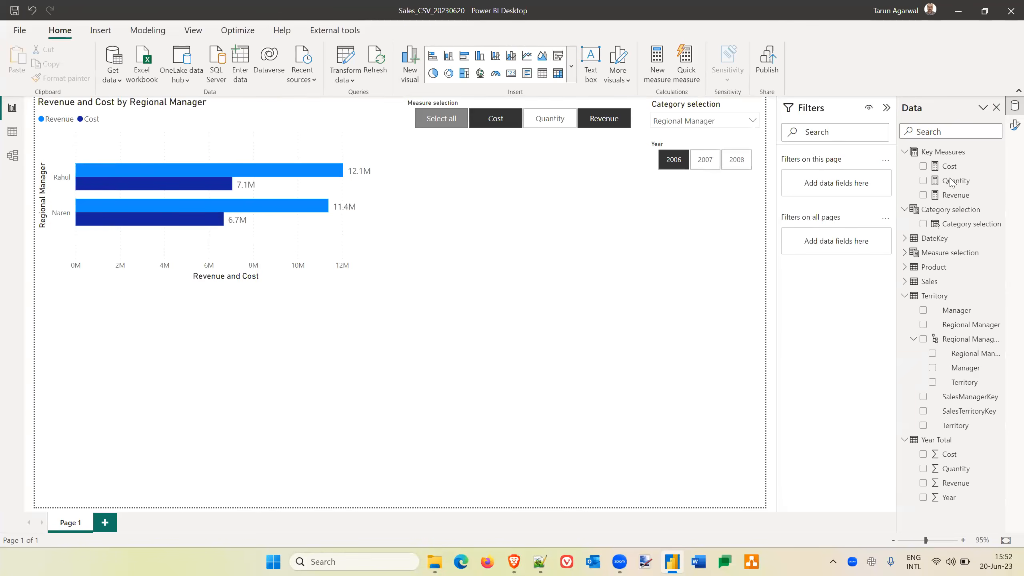
# Add a new measure named Change YoY to the Key Measures table and start a second formula line.
pyautogui.click(943, 152)
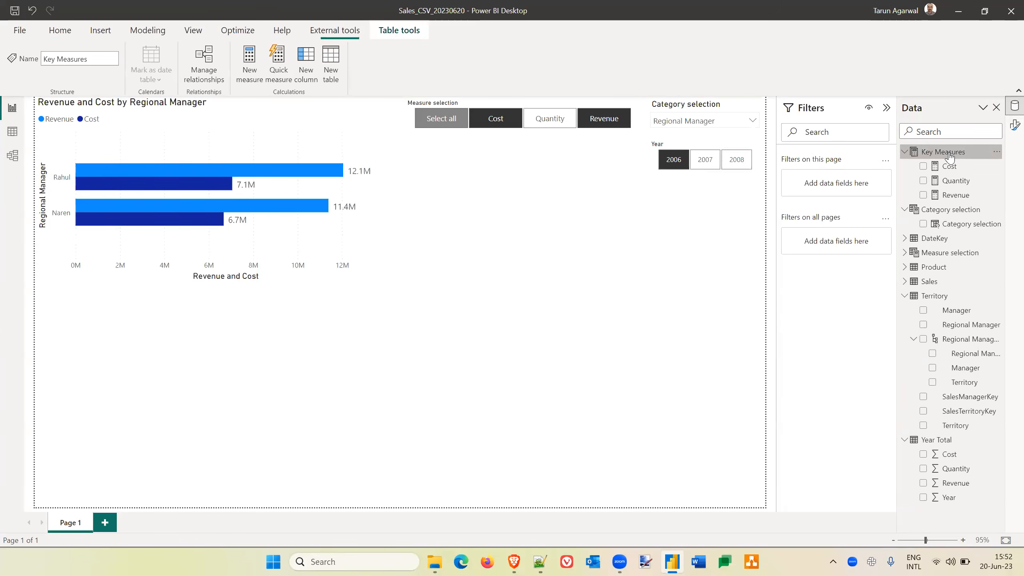
pyautogui.click(246, 64)
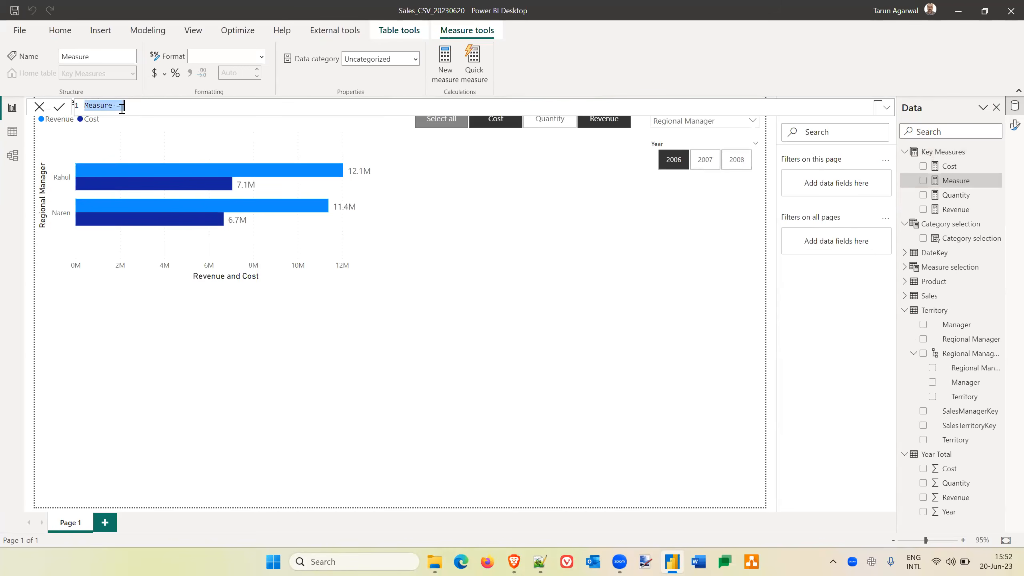
pyautogui.write('Change YoY')
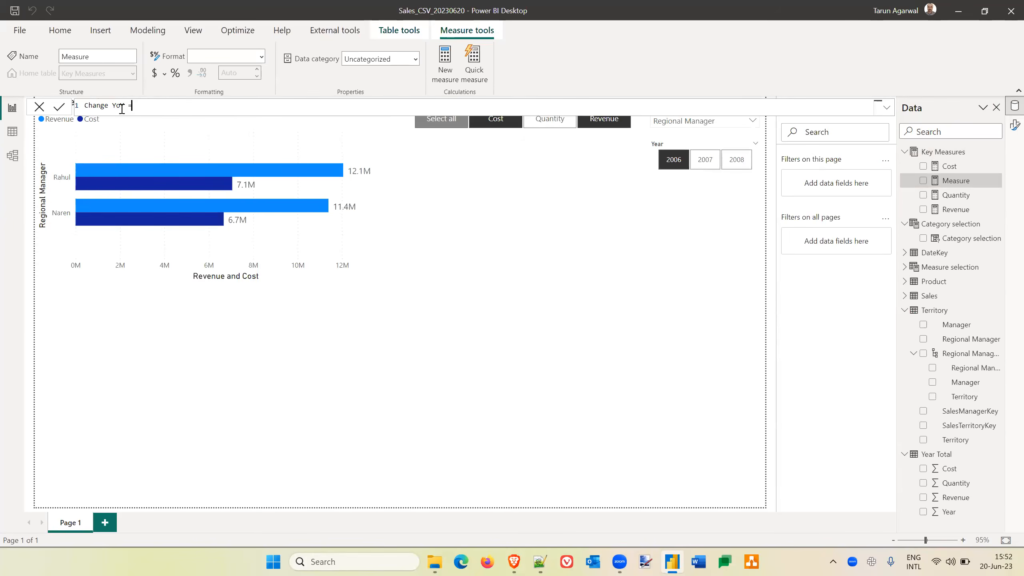
pyautogui.hotkey('shift', 'Return')
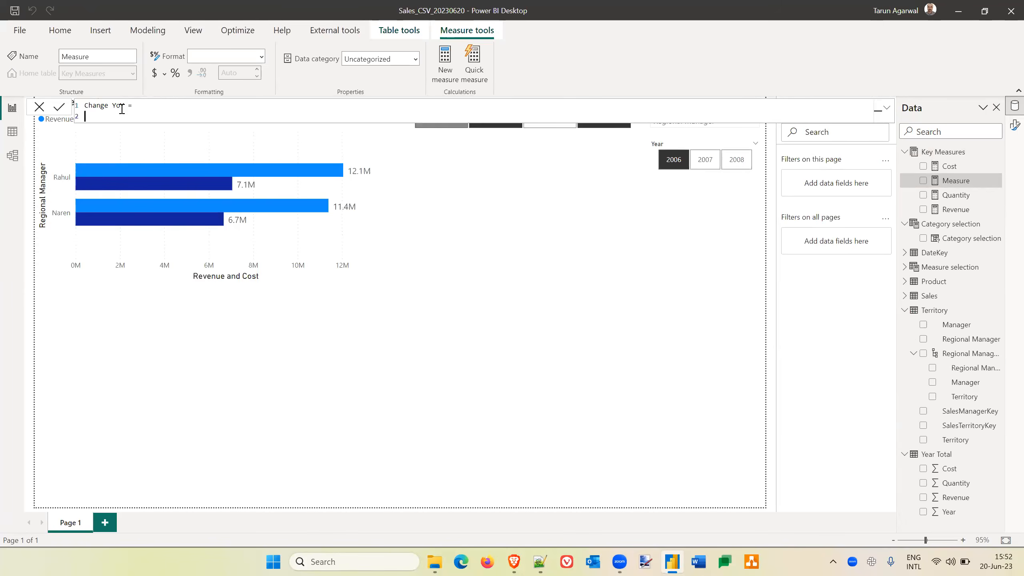
# Declare the variable CurrentYear as a CALCULATE of [Quantity] with a FILTER function as its filter argument.
pyautogui.write('var Curren')
pyautogui.write('tYear = CALCULATE(')
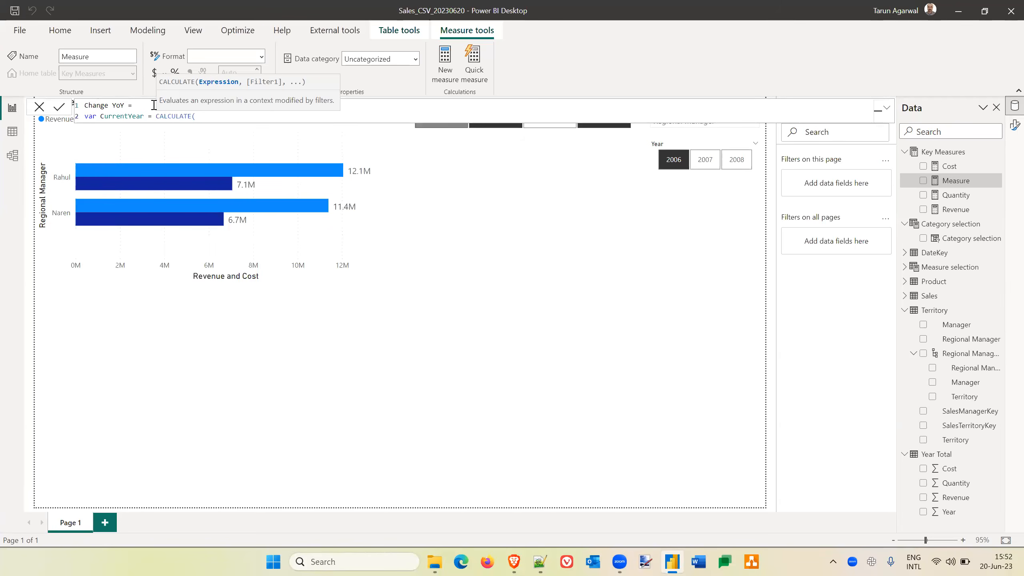
pyautogui.write('[Q')
pyautogui.press('Tab')
pyautogui.write(',')
pyautogui.write('ilter(')
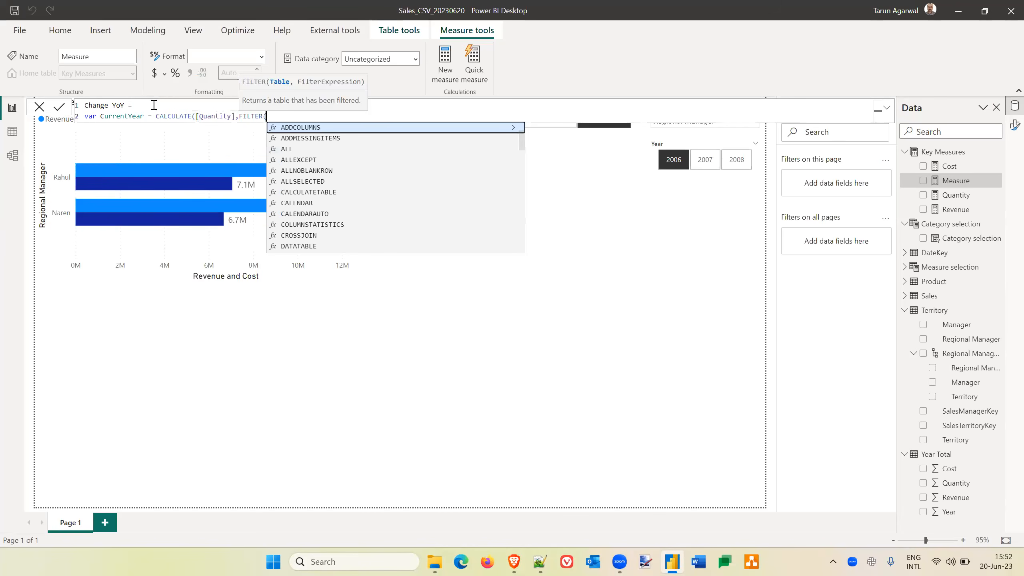
pyautogui.write('date')
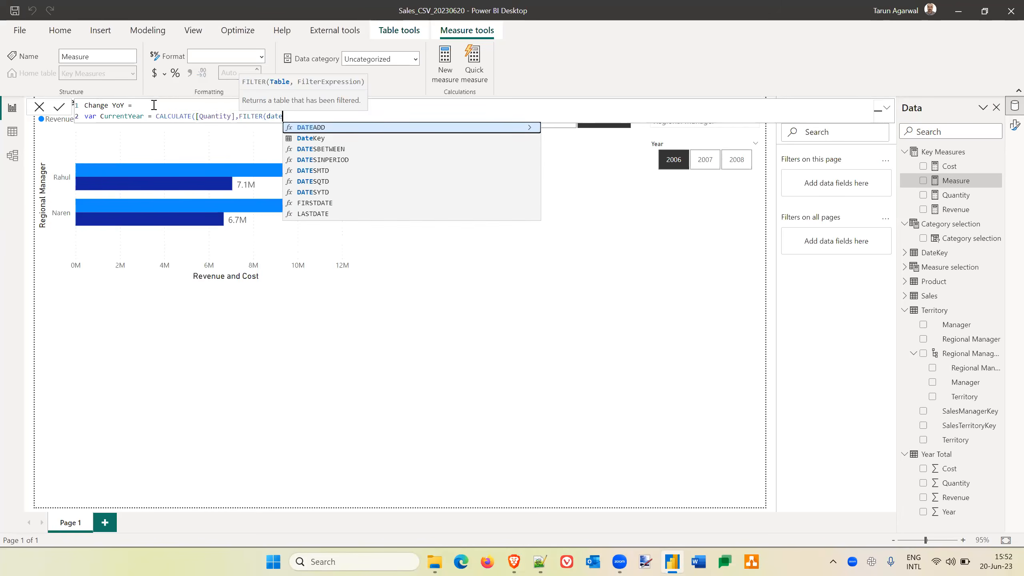
# Give FILTER the DateKey table and begin its condition with the DateKey[Year] column.
pyautogui.press('Down')
pyautogui.press('Tab')
pyautogui.write(', ')
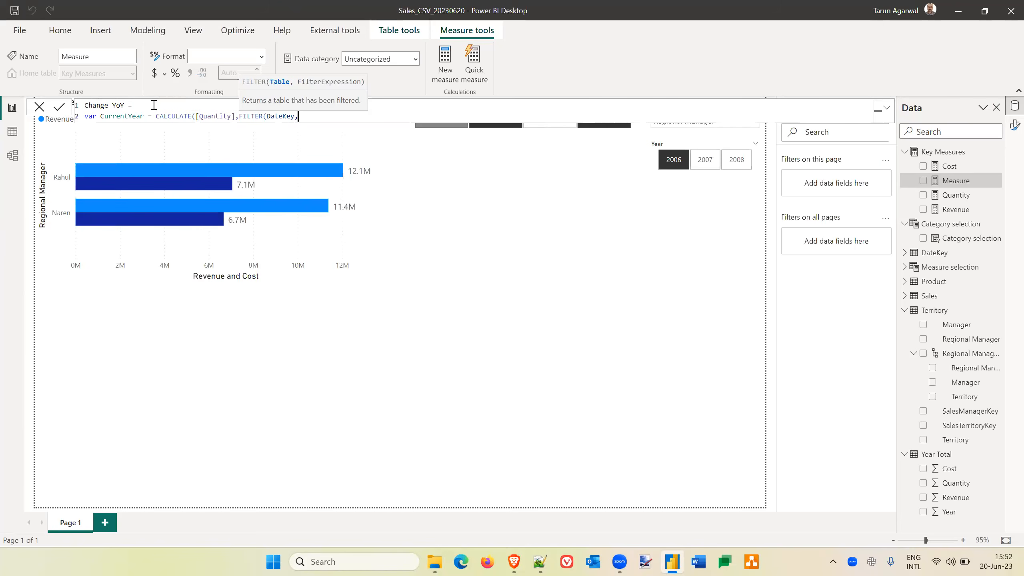
pyautogui.write('datek')
pyautogui.press('Down')
pyautogui.press('Down')
pyautogui.press('Down')
pyautogui.press('Down')
pyautogui.press('Down')
pyautogui.press('Down')
pyautogui.press('Down')
pyautogui.press('Down')
pyautogui.press('Down')
pyautogui.press('Down')
pyautogui.press('Down')
pyautogui.press('Down')
pyautogui.press('Down')
pyautogui.press('Down')
pyautogui.press('Down')
pyautogui.press('Down')
pyautogui.press('Down')
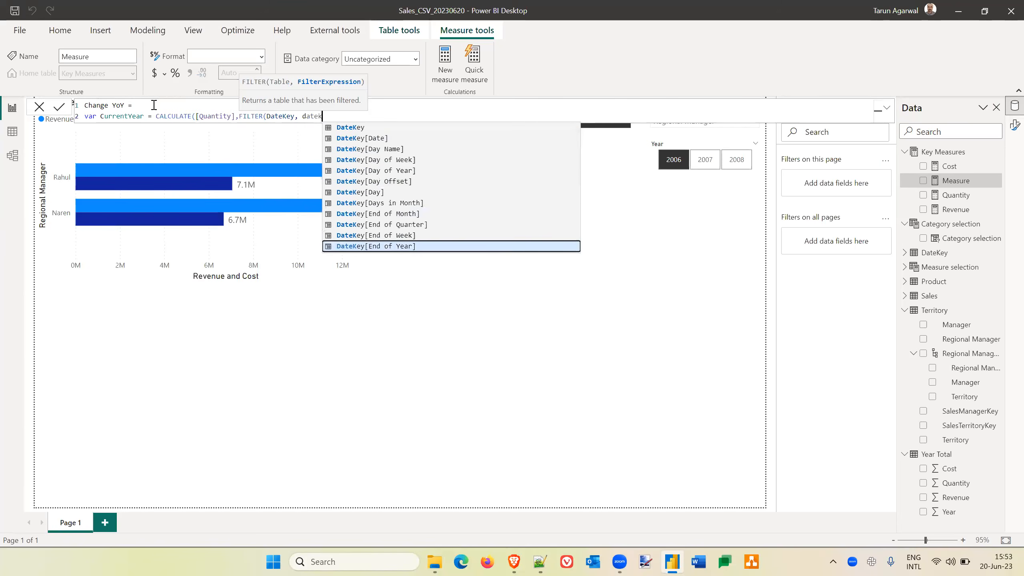
pyautogui.press('Down')
pyautogui.press('Down')
pyautogui.press('Down')
pyautogui.press('Down')
pyautogui.press('Down')
pyautogui.press('Down')
pyautogui.press('Down')
pyautogui.press('Down')
pyautogui.press('Down')
pyautogui.press('Down')
pyautogui.press('Down')
pyautogui.press('Down')
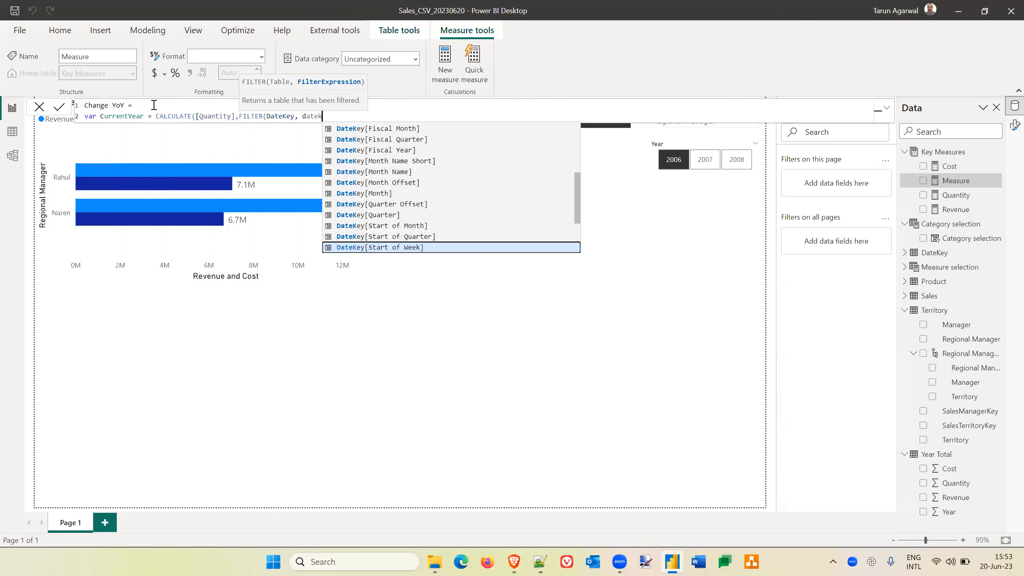
pyautogui.press('Down')
pyautogui.press('Down')
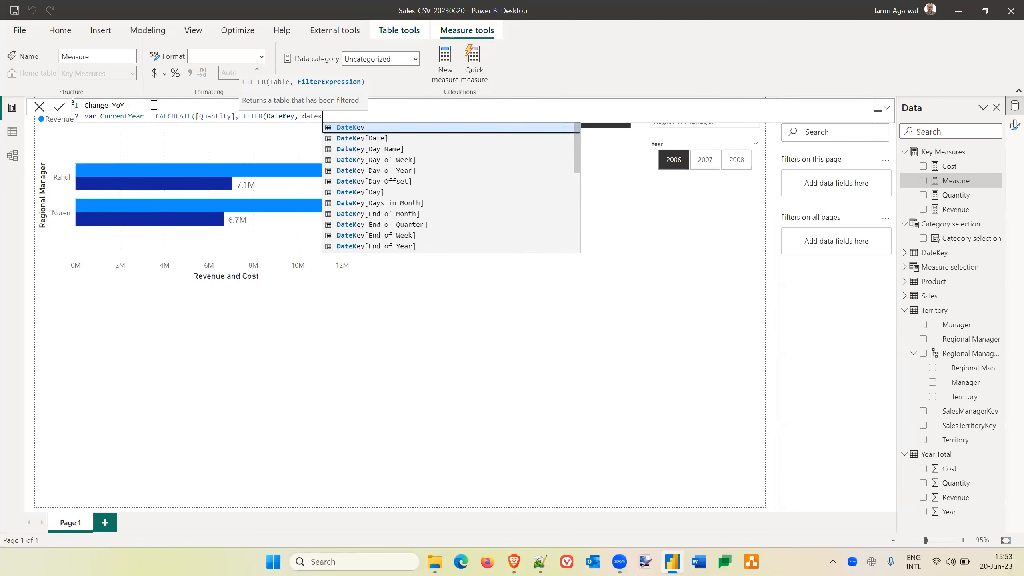
pyautogui.press('Up')
pyautogui.press('Tab')
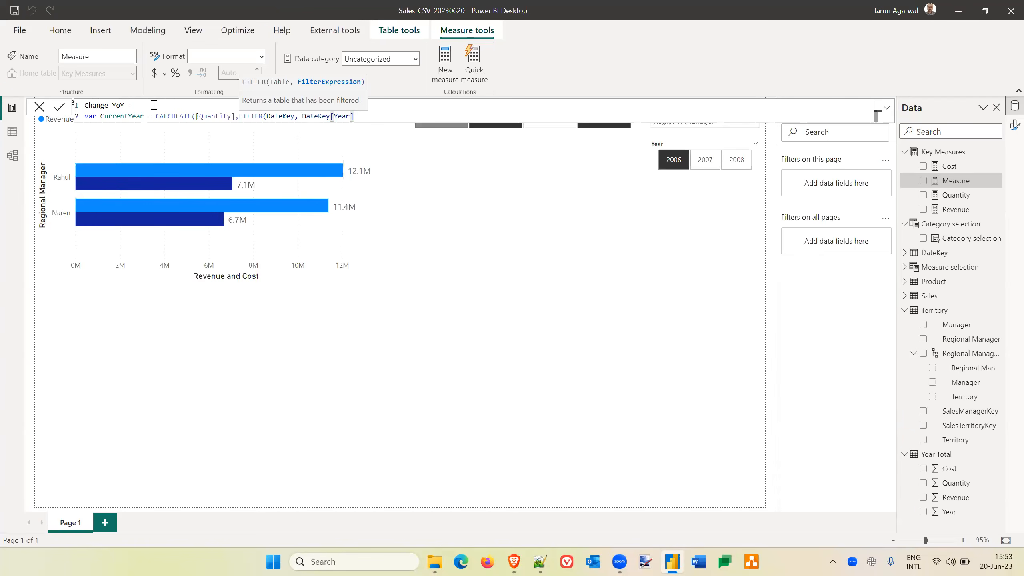
# Complete the filter condition by equating the year column to SELECTEDVALUE('Year Total'[Year]).
pyautogui.write('=selected')
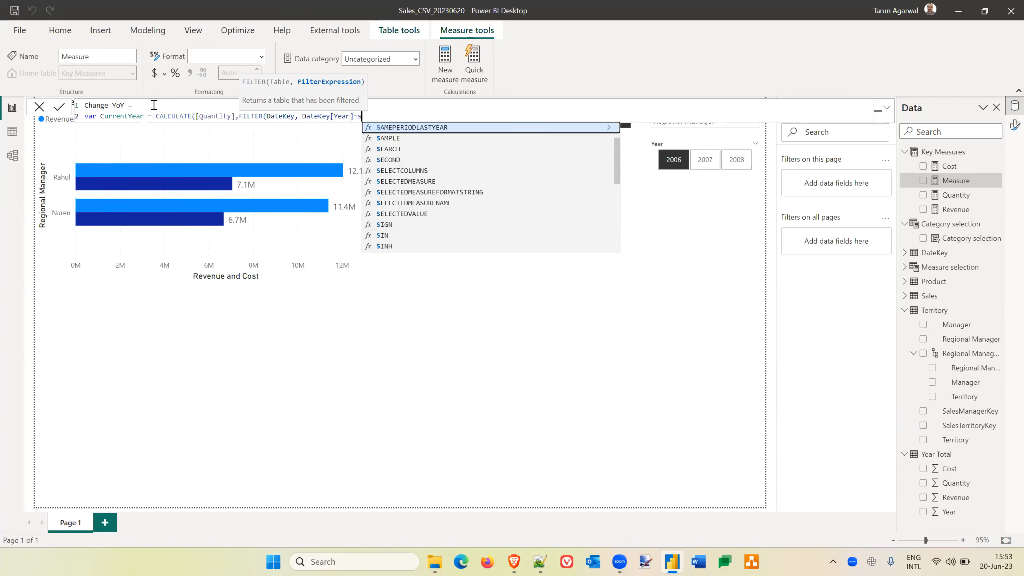
pyautogui.press('Down')
pyautogui.press('Down')
pyautogui.press('Down')
pyautogui.press('Tab')
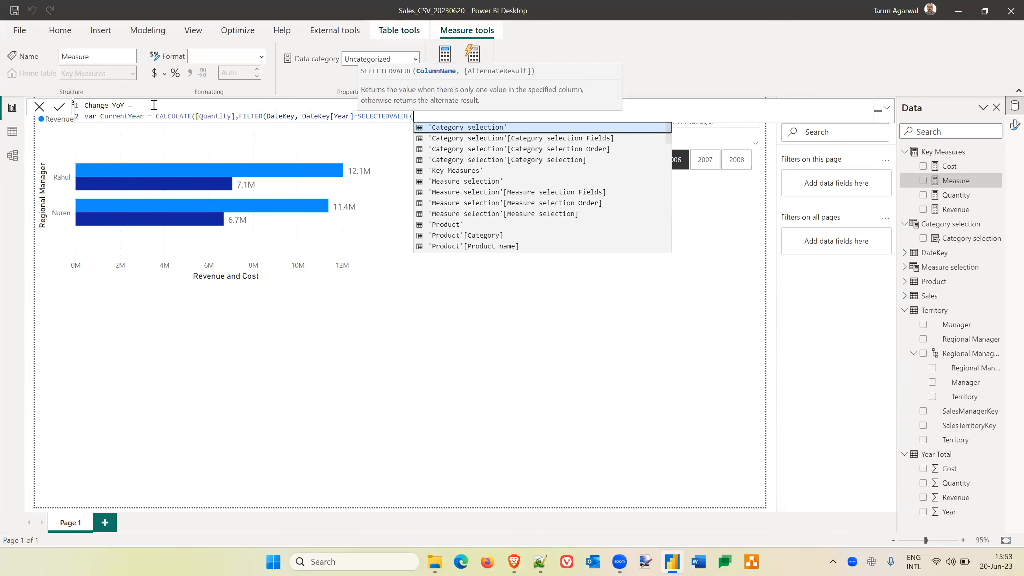
pyautogui.write('year')
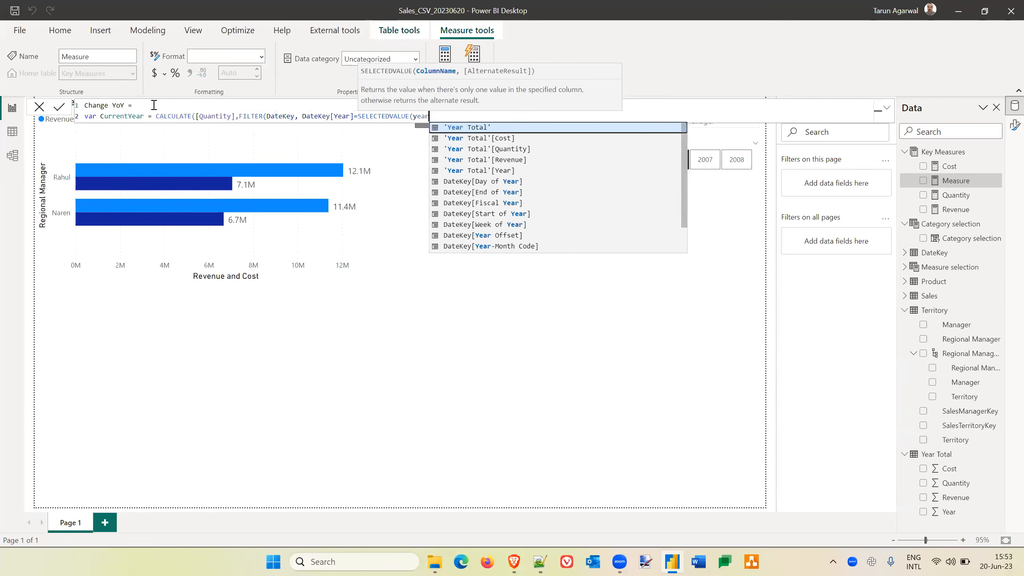
pyautogui.press('Down')
pyautogui.press('Down')
pyautogui.press('Down')
pyautogui.press('Down')
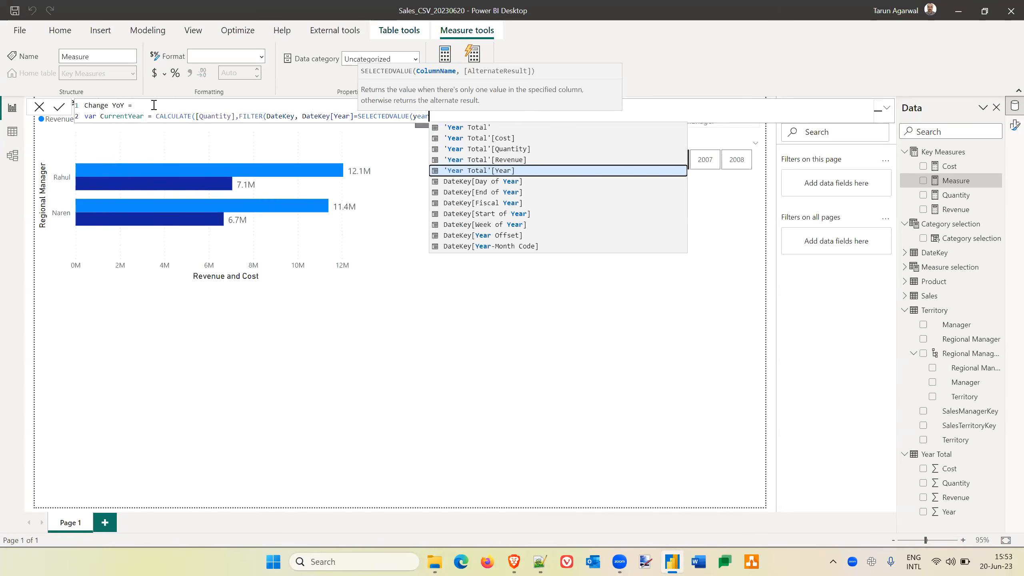
pyautogui.press('Tab')
pyautogui.write(')')
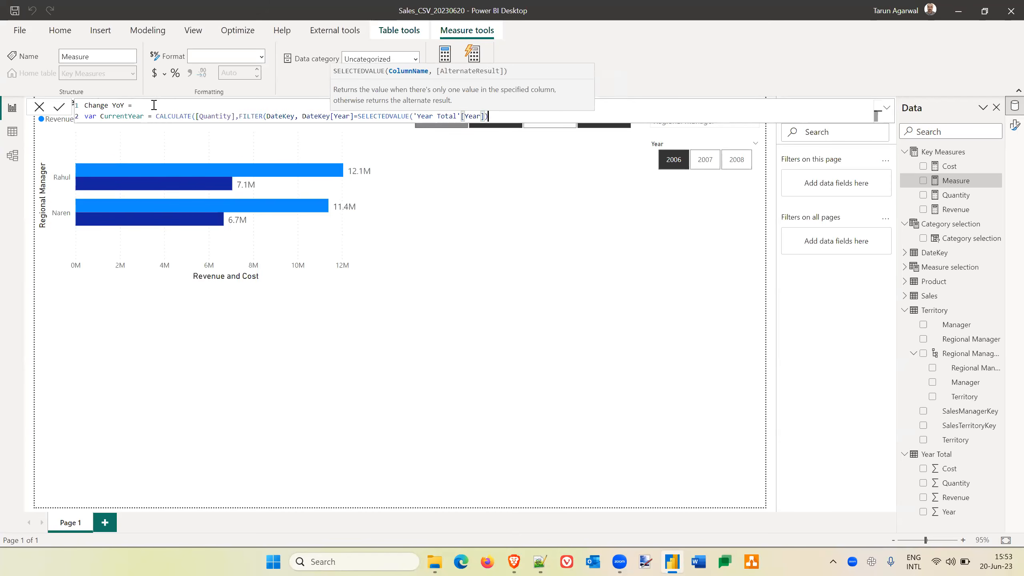
pyautogui.write('))')
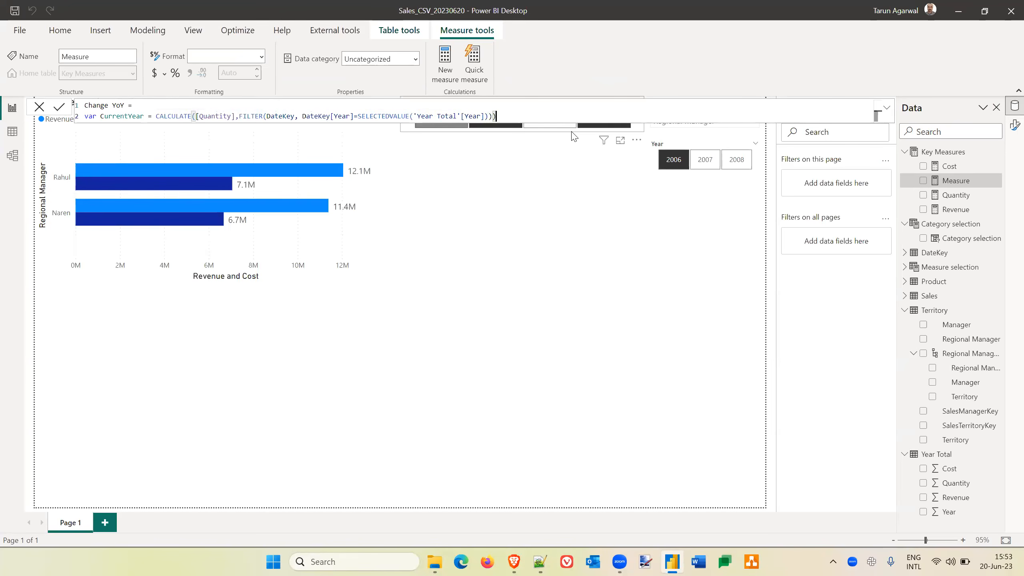
# Close the CurrentYear expression's parentheses and start the declaration of a PreviousYear variable on a new line.
pyautogui.hotkey('shift', 'Return')
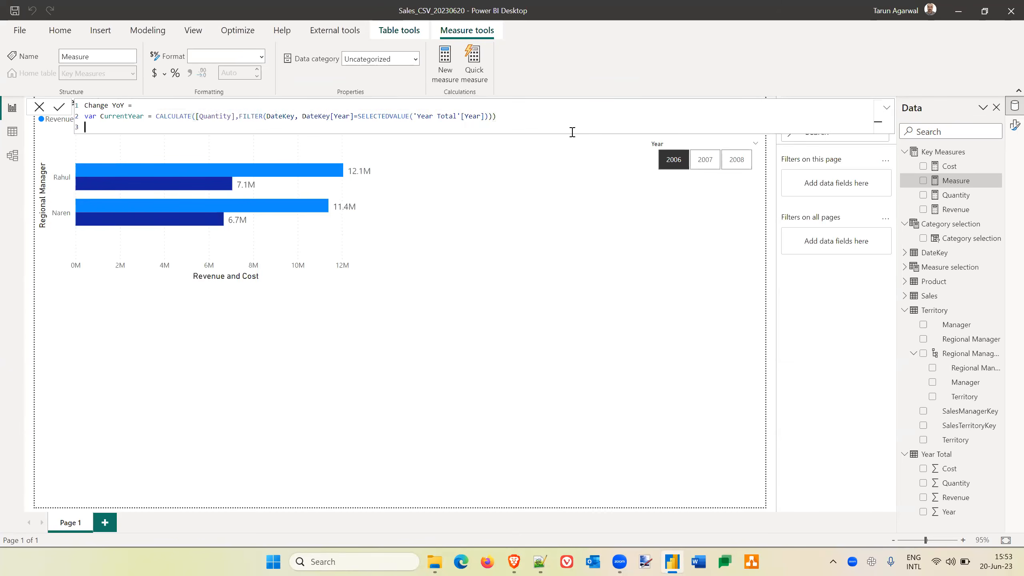
pyautogui.write('var PreviousYear =')
pyautogui.click(523, 117)
pyautogui.write(',')
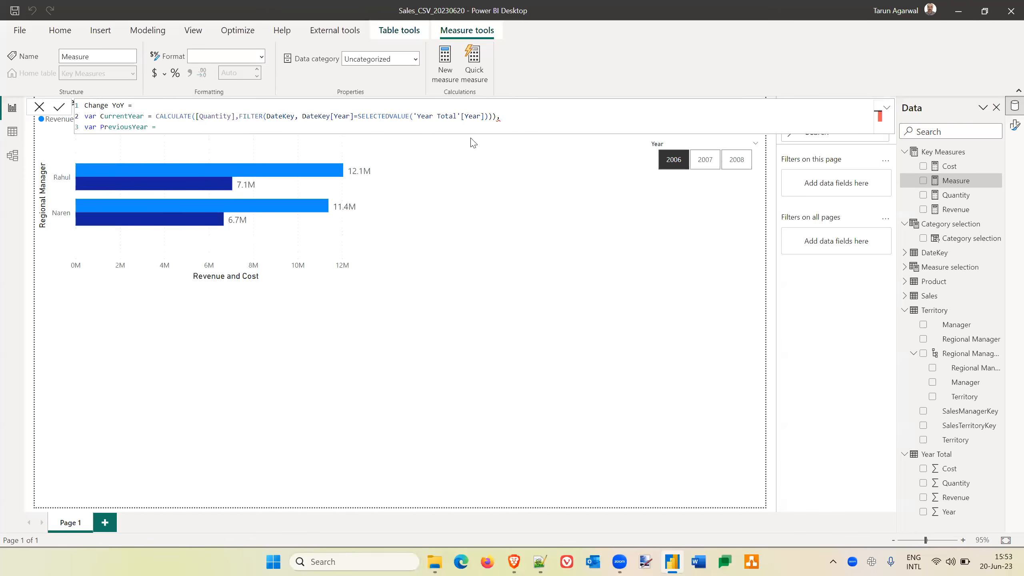
pyautogui.press('BackSpace')
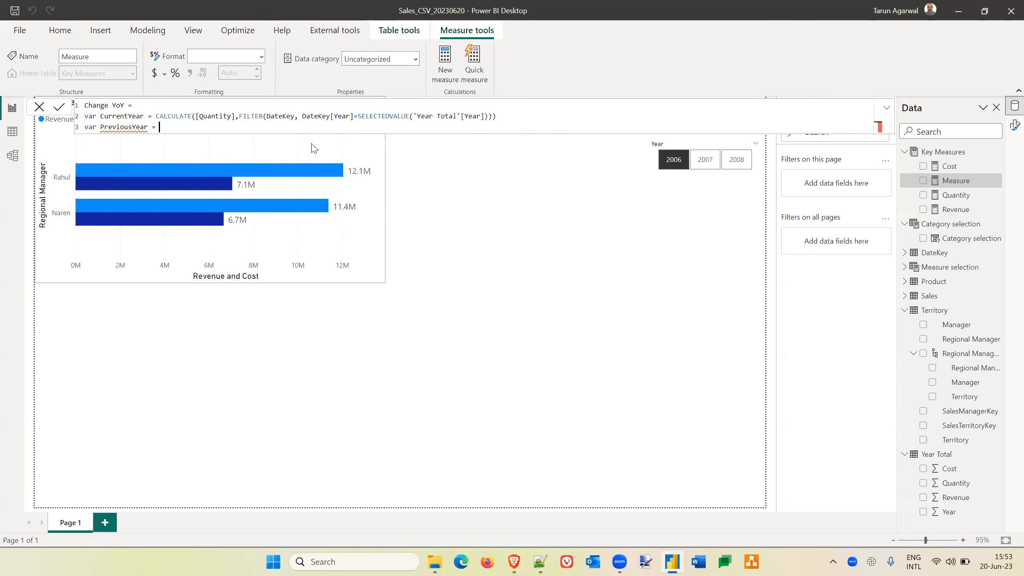
pyautogui.write('CALCULATE(')
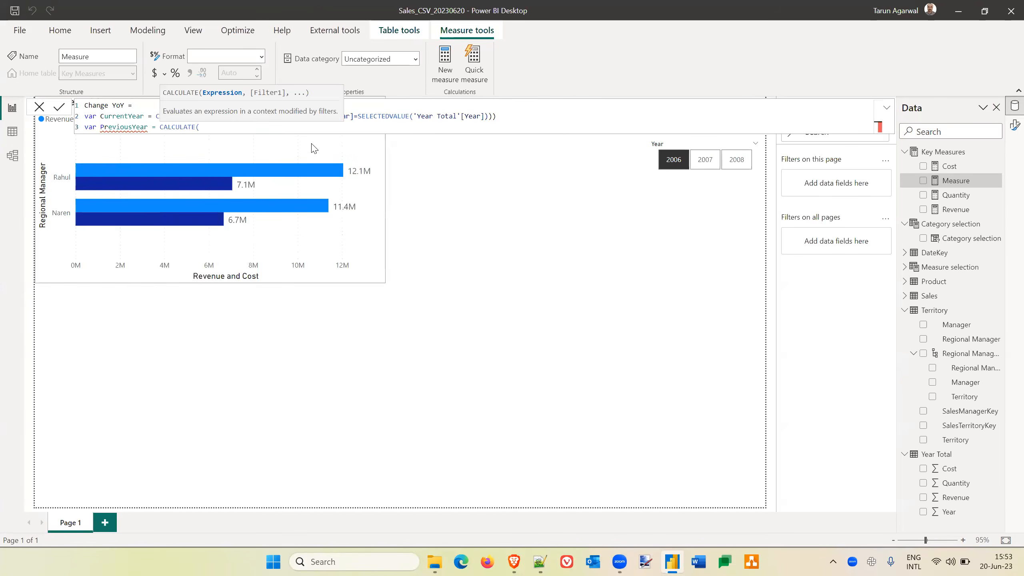
pyautogui.press('BackSpace')
pyautogui.press('BackSpace')
pyautogui.press('BackSpace')
pyautogui.press('BackSpace')
pyautogui.press('BackSpace')
pyautogui.press('BackSpace')
pyautogui.press('BackSpace')
pyautogui.press('BackSpace')
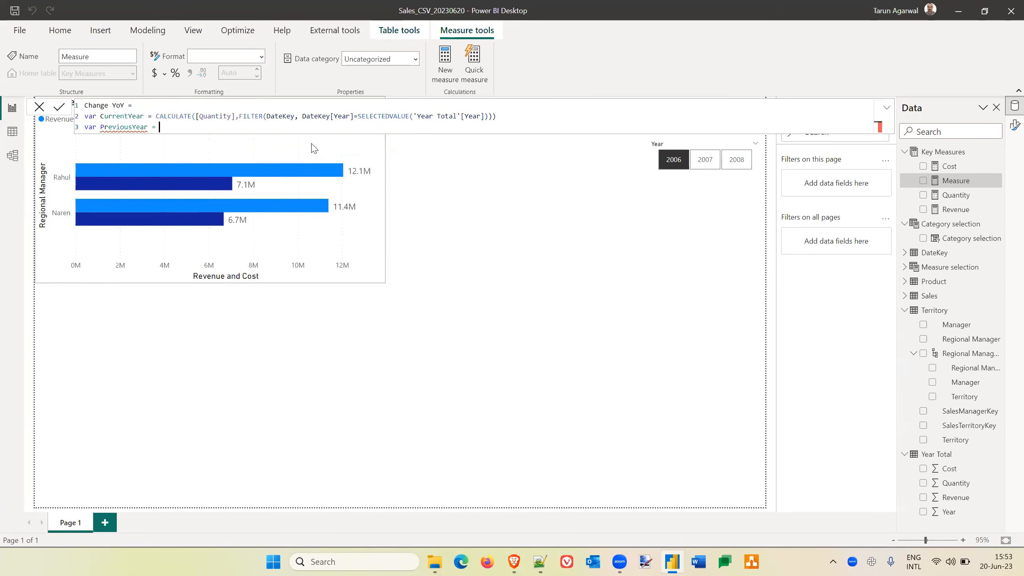
# Copy the whole CALCULATE expression of CurrentYear and paste it as the definition of PreviousYear.
pyautogui.hotkey('shift', 'Right')
pyautogui.hotkey('shift', 'Right')
pyautogui.hotkey('shift', 'Right')
pyautogui.hotkey('shift', 'Right')
pyautogui.hotkey('shift', 'Right')
pyautogui.hotkey('shift', 'Right')
pyautogui.hotkey('shift', 'Right')
pyautogui.hotkey('shift', 'Right')
pyautogui.hotkey('shift', 'Right')
pyautogui.hotkey('shift', 'Right')
pyautogui.hotkey('shift', 'Right')
pyautogui.hotkey('shift', 'Right')
pyautogui.hotkey('shift', 'Right')
pyautogui.hotkey('shift', 'Right')
pyautogui.hotkey('shift', 'Right')
pyautogui.hotkey('shift', 'Right')
pyautogui.hotkey('shift', 'Right')
pyautogui.hotkey('shift', 'Right')
pyautogui.hotkey('shift', 'Right')
pyautogui.hotkey('shift', 'Right')
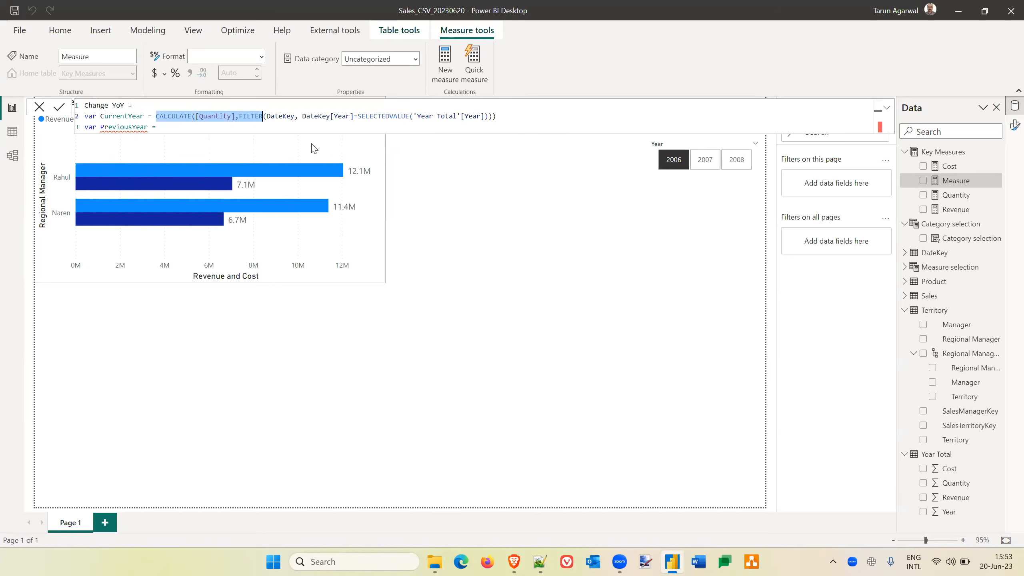
pyautogui.hotkey('shift', 'Right')
pyautogui.hotkey('shift', 'Right')
pyautogui.hotkey('shift', 'Right')
pyautogui.hotkey('shift', 'Right')
pyautogui.hotkey('shift', 'Right')
pyautogui.hotkey('shift', 'Right')
pyautogui.hotkey('shift', 'Right')
pyautogui.hotkey('shift', 'Right')
pyautogui.hotkey('shift', 'Right')
pyautogui.hotkey('shift', 'Right')
pyautogui.hotkey('shift', 'Right')
pyautogui.hotkey('shift', 'Right')
pyautogui.hotkey('shift', 'Right')
pyautogui.hotkey('shift', 'Right')
pyautogui.hotkey('shift', 'Right')
pyautogui.hotkey('shift', 'Right')
pyautogui.hotkey('shift', 'Right')
pyautogui.hotkey('shift', 'Right')
pyautogui.hotkey('shift', 'Right')
pyautogui.hotkey('shift', 'Right')
pyautogui.hotkey('ctrl', 'c')
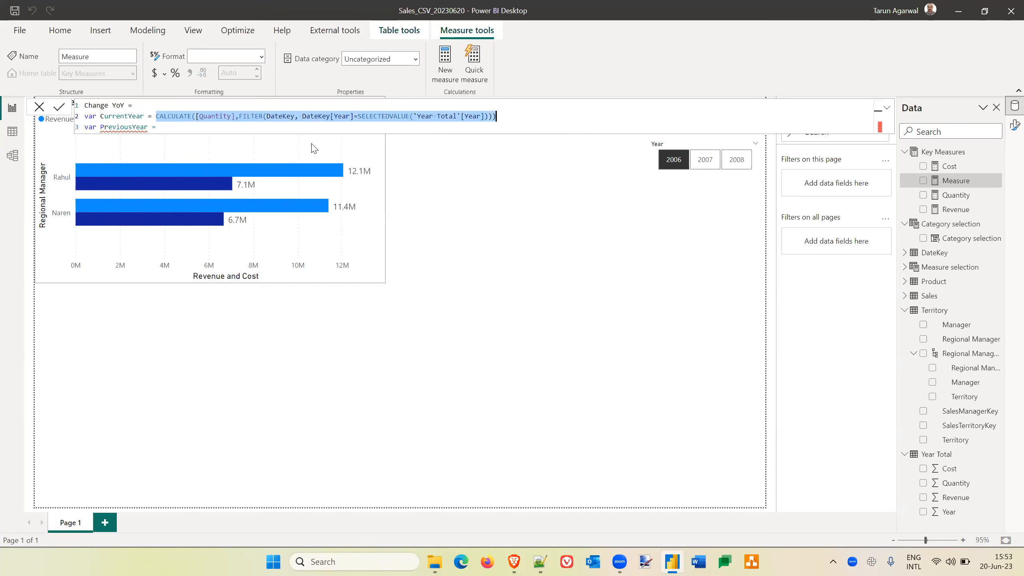
pyautogui.press('Down')
pyautogui.hotkey('ctrl', 'v')
# Subtract 1 from SELECTEDVALUE('Year Total'[Year]) in the PreviousYear expression.
pyautogui.click(492, 127)
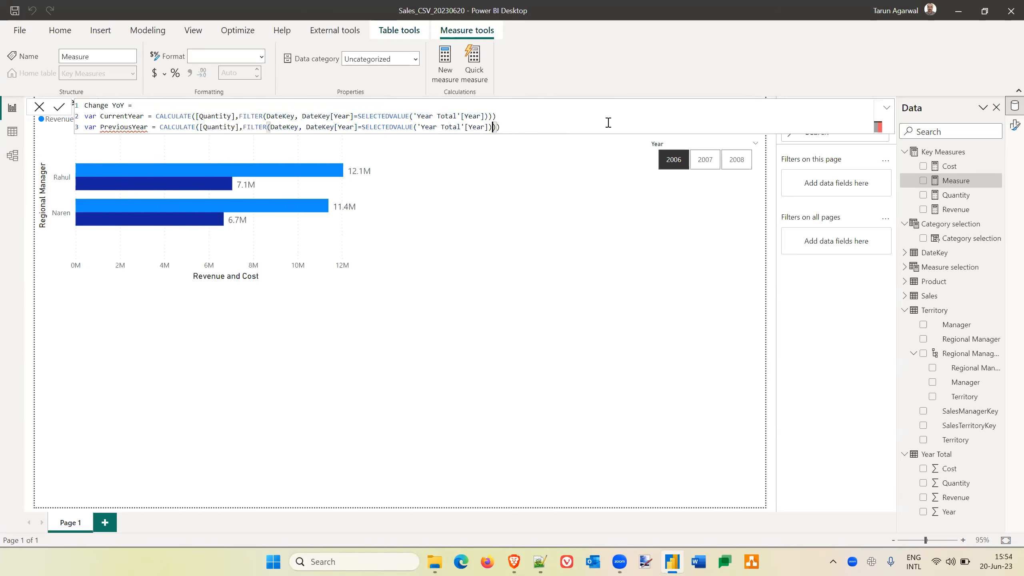
pyautogui.write('-1')
pyautogui.click(523, 128)
# Declare a variable Change as a DIVIDE function and begin its numerator with CurrentYear followed by a minus sign.
pyautogui.hotkey('shift', 'Return')
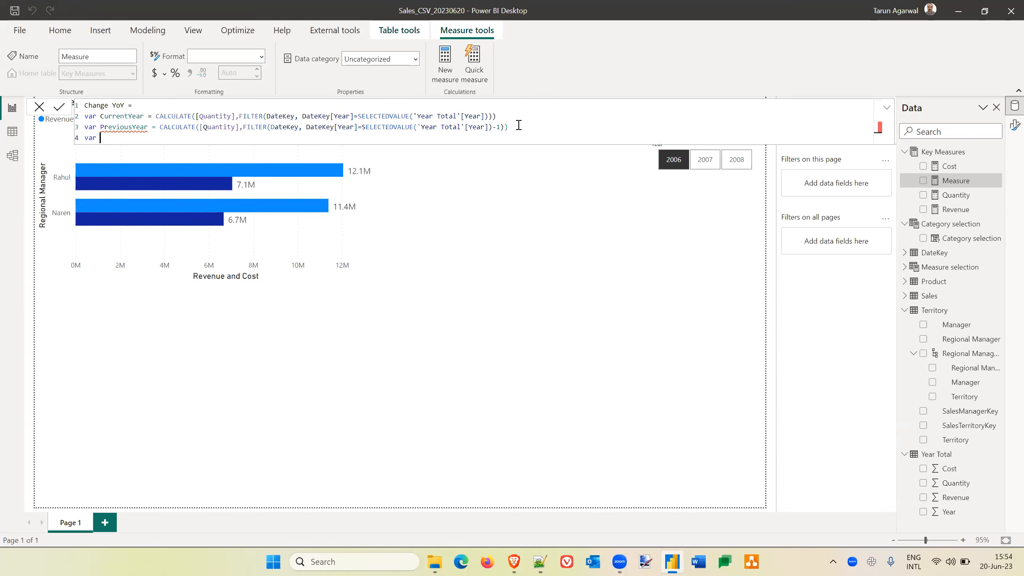
pyautogui.write('var Change = DIVIDE(')
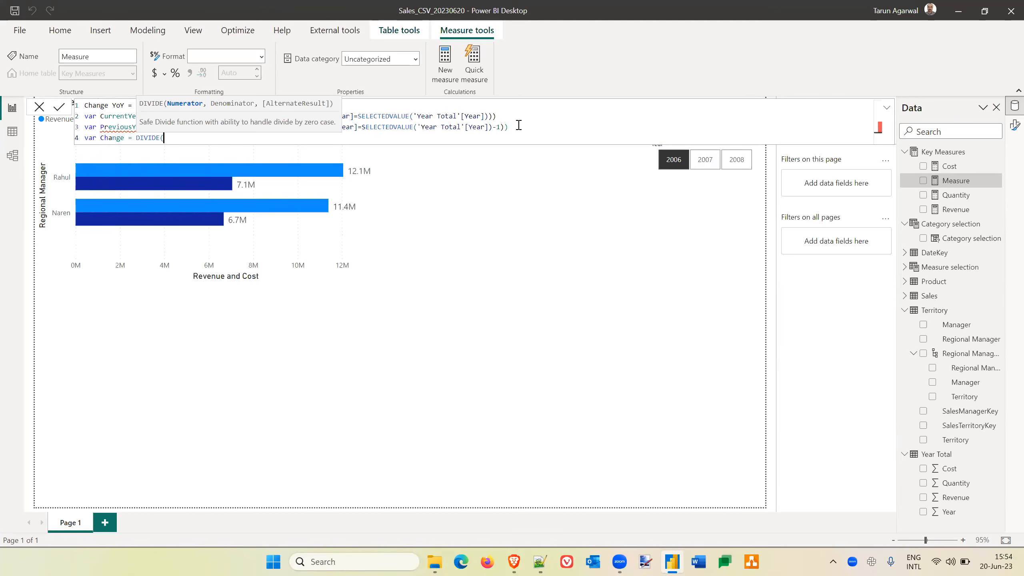
pyautogui.write('curren')
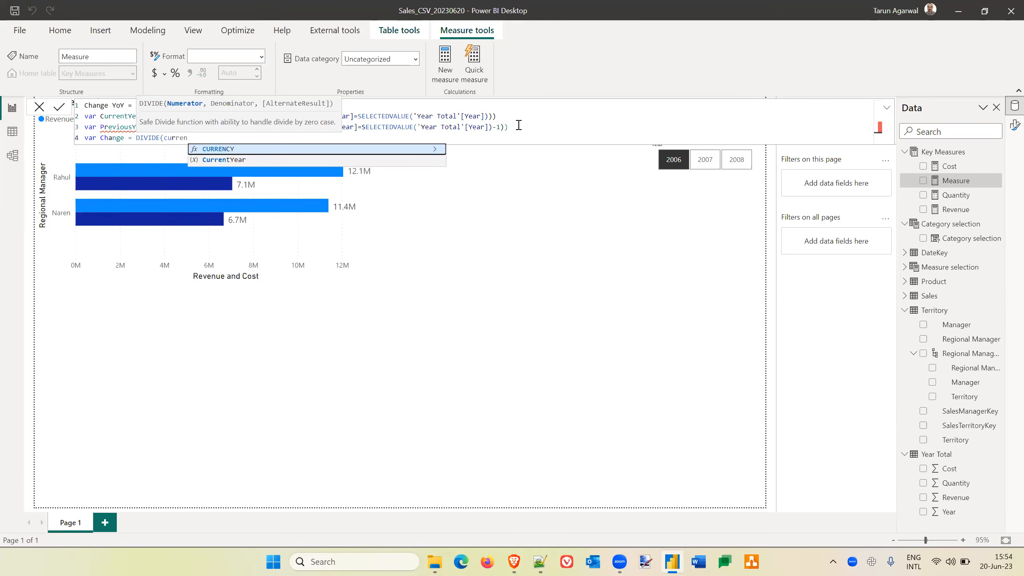
pyautogui.press('Down')
pyautogui.press('Tab')
pyautogui.write('-prev')
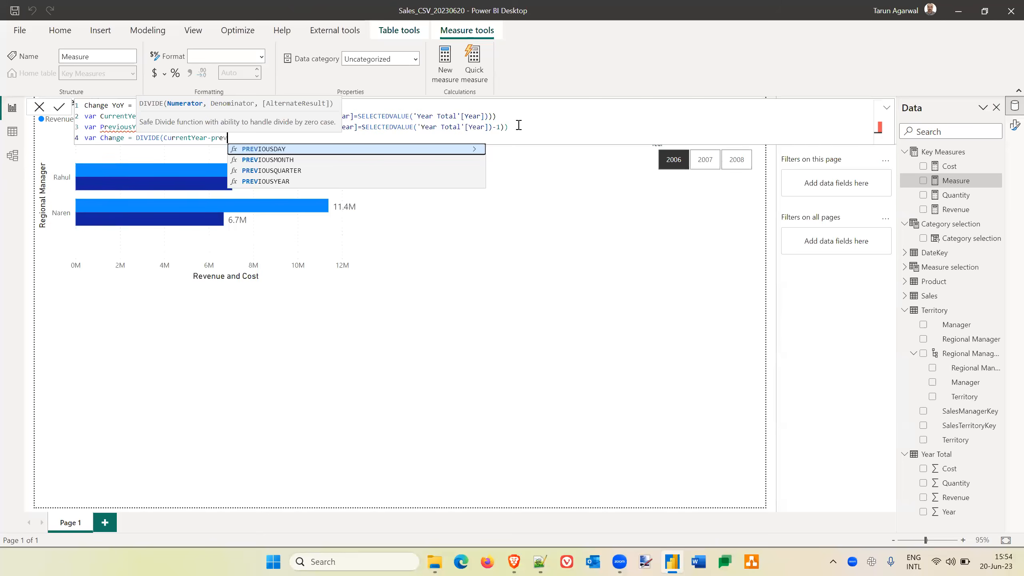
# Rename the PreviousYear variable as CurrentYearMinusOne in its declaration.
pyautogui.click(101, 127)
pyautogui.hotkey('shift', 'Right')
pyautogui.hotkey('shift', 'Right')
pyautogui.hotkey('shift', 'Right')
pyautogui.hotkey('shift', 'Right')
pyautogui.hotkey('shift', 'Right')
pyautogui.hotkey('shift', 'Right')
pyautogui.hotkey('shift', 'Right')
pyautogui.hotkey('shift', 'Right')
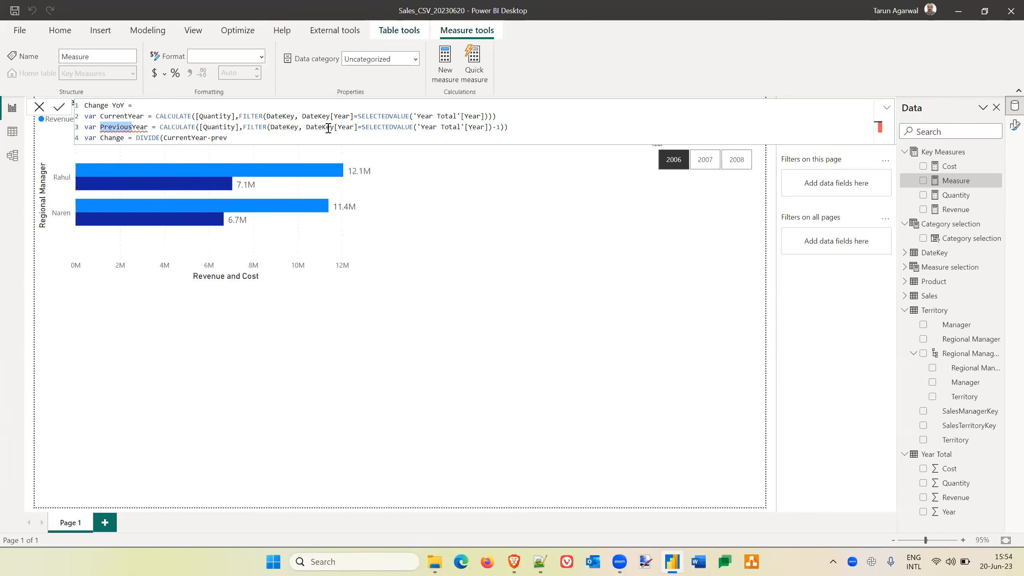
pyautogui.write('CurrentYear')
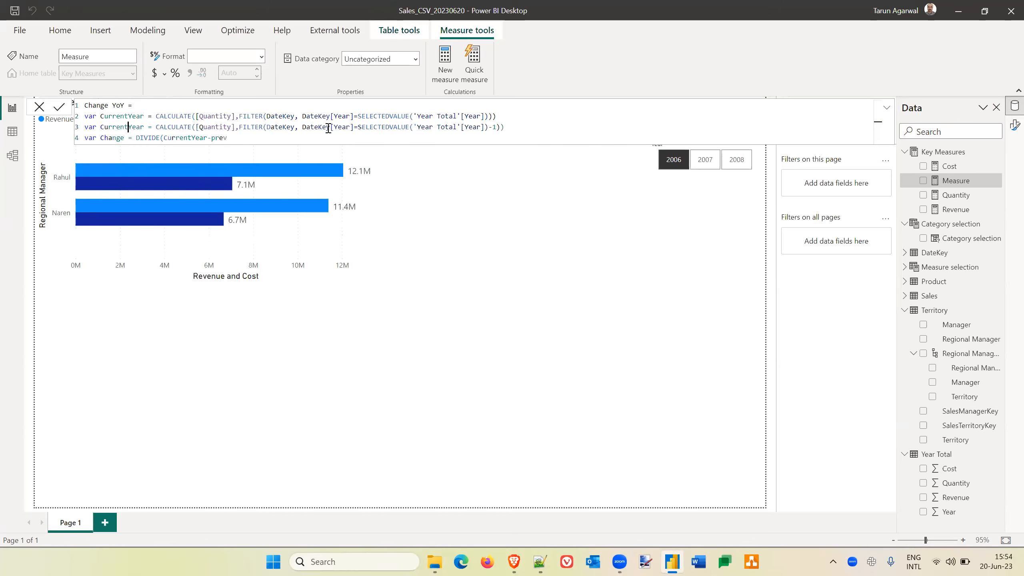
pyautogui.write('MinusOne')
# Replace the partial name after the minus sign in the DIVIDE numerator with CurrentYearMinusOne.
pyautogui.press('Down')
pyautogui.write('r')
pyautogui.press('End')
pyautogui.press('BackSpace')
pyautogui.press('BackSpace')
pyautogui.press('BackSpace')
pyautogui.press('BackSpace')
pyautogui.write('CurrentYearMinusOne')
pyautogui.press('Down')
pyautogui.press('Down')
pyautogui.press('Tab')
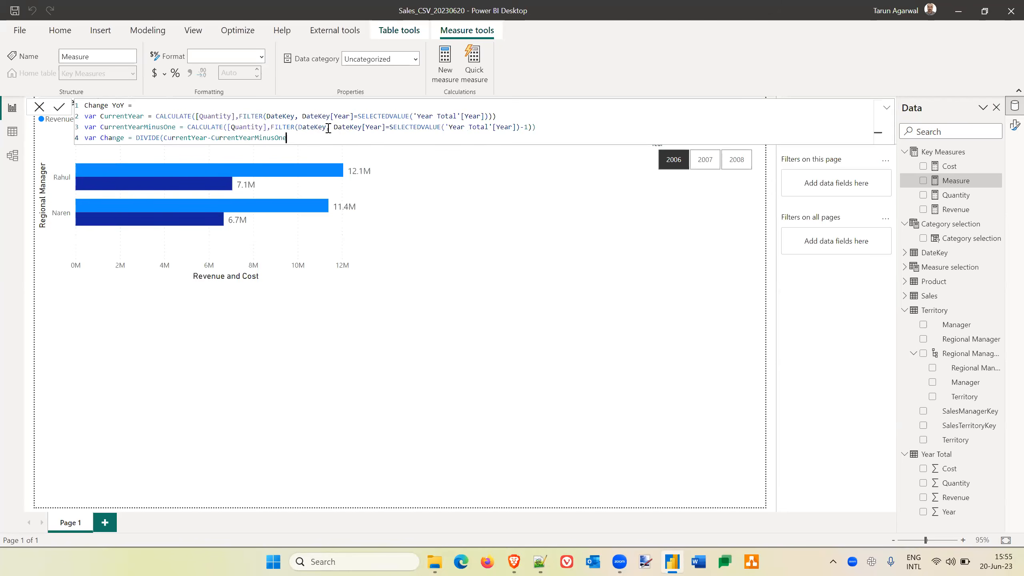
# Use CurrentYearMinusOne as the DIVIDE denominator and close the function.
pyautogui.write(',')
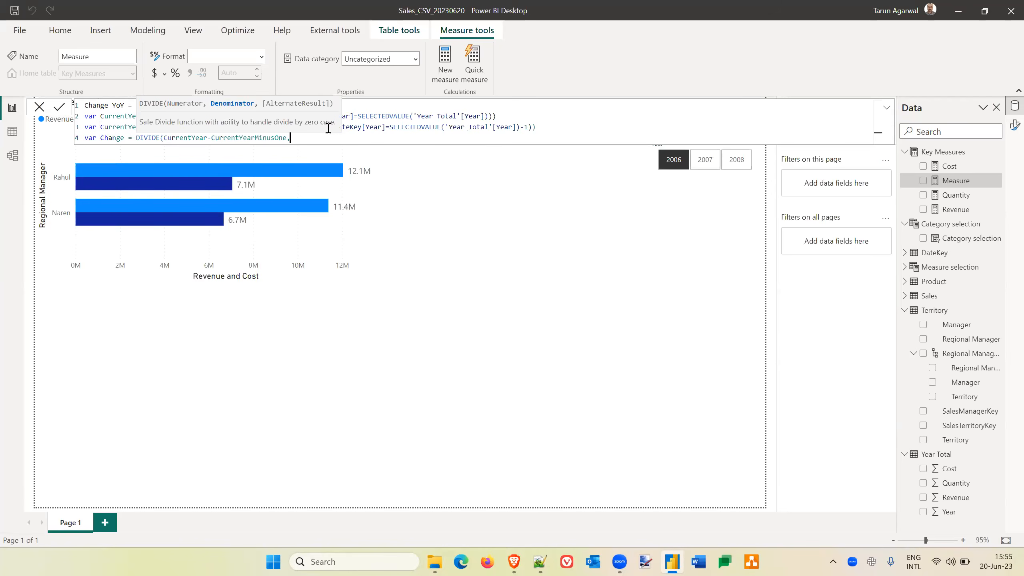
pyautogui.write(' cur')
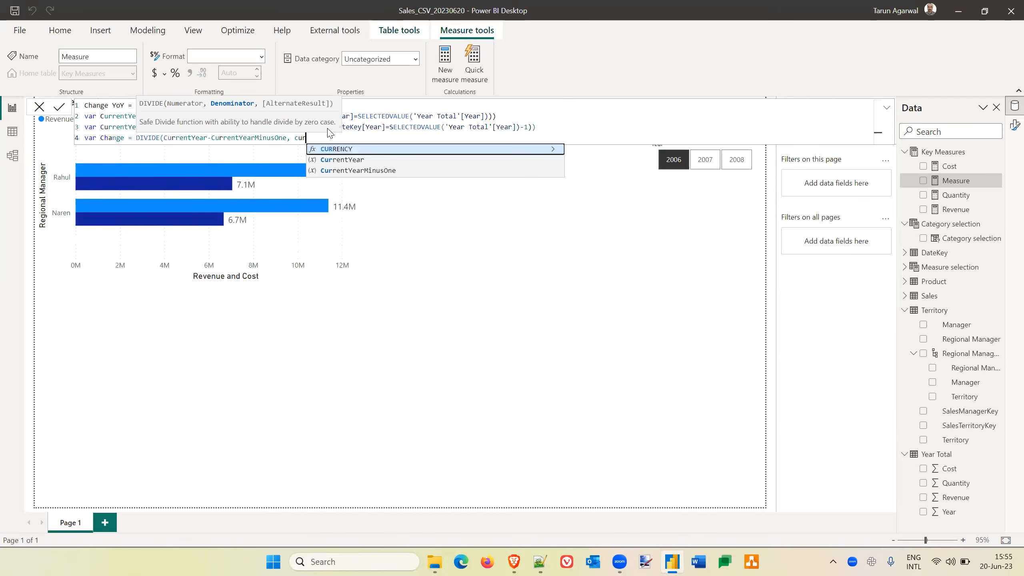
pyautogui.press('Down')
pyautogui.press('Down')
pyautogui.press('Tab')
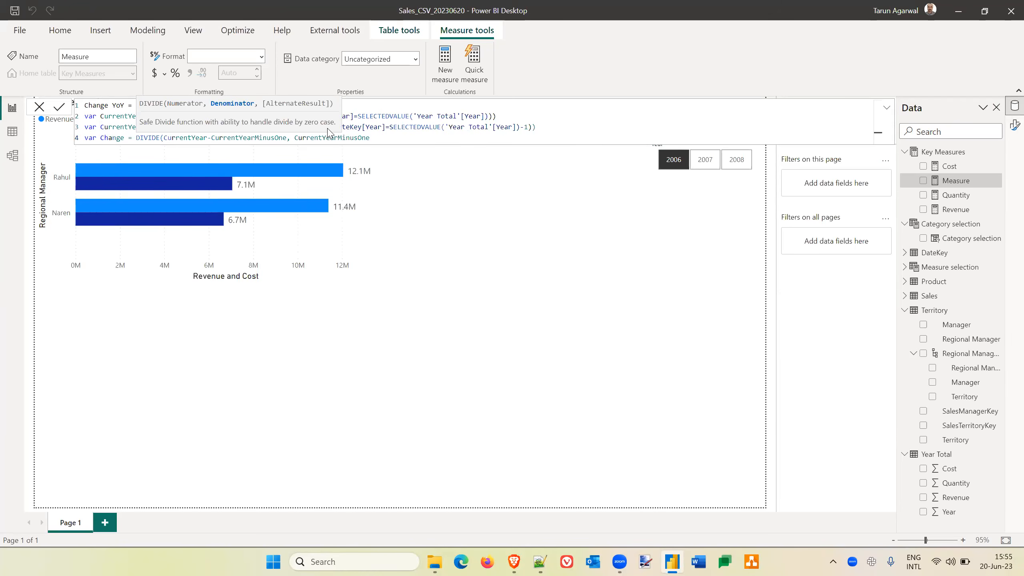
pyautogui.write(')')
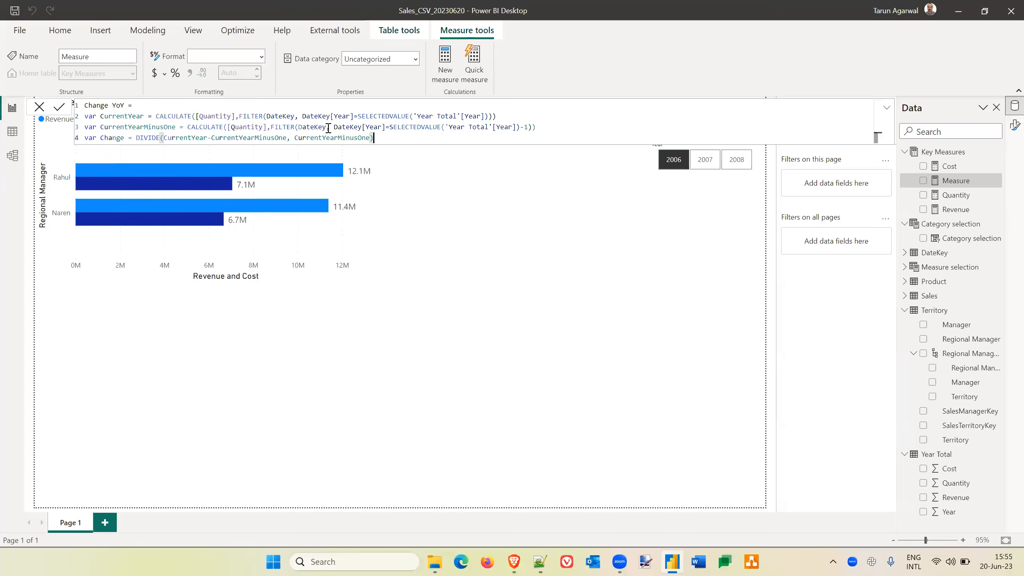
# Add a return statement to the measure that outputs the Change variable.
pyautogui.press('Return')
pyautogui.write('return')
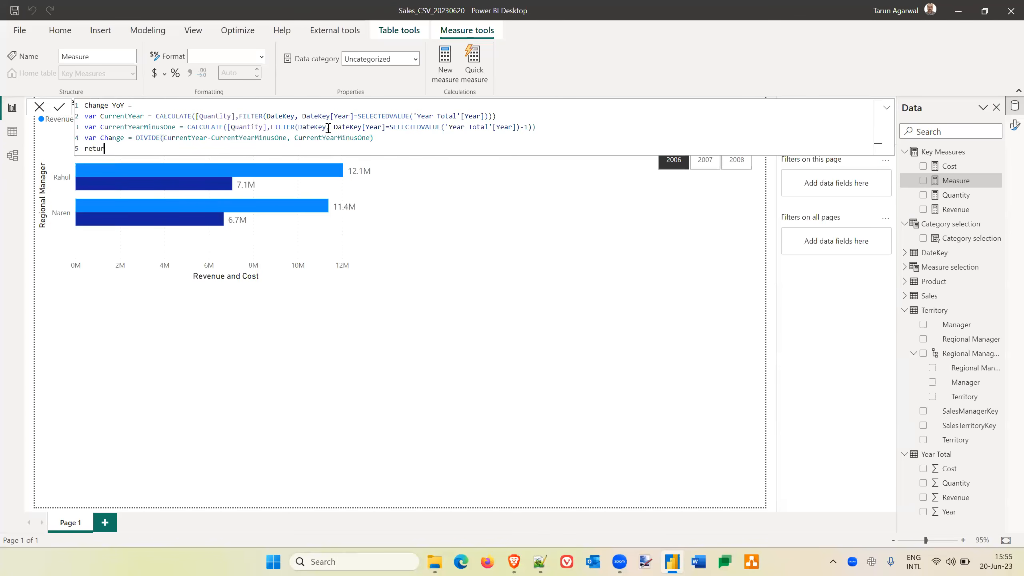
pyautogui.hotkey('shift', 'Return')
pyautogui.write('Change')
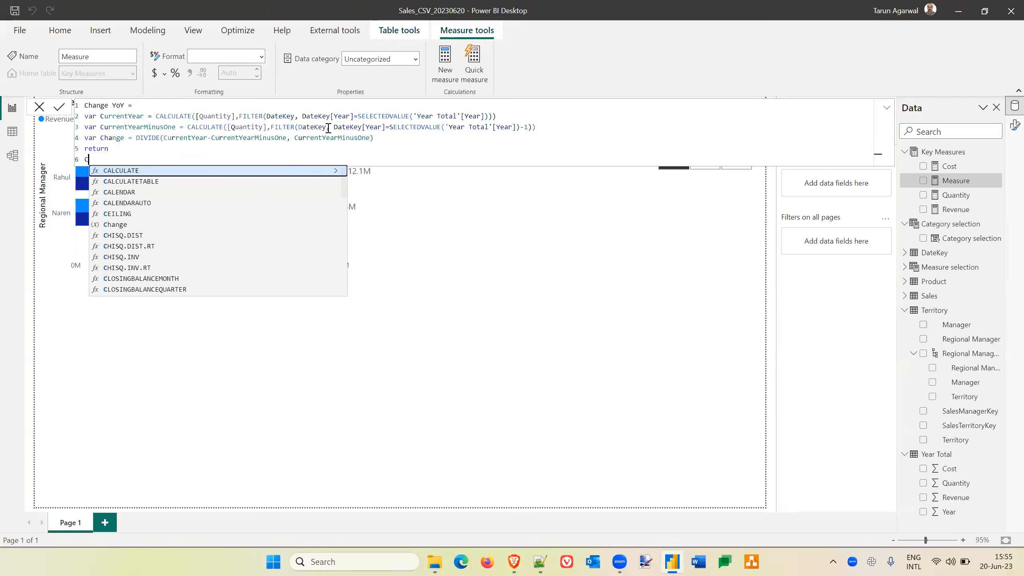
# Lowercase the variable declarations to currentYear, currentYearMinusOne and change, return change likewise, and commit the measure.
pyautogui.click(104, 116)
pyautogui.press('Down')
pyautogui.press('BackSpace')
pyautogui.write('c')
pyautogui.press('Down')
pyautogui.press('BackSpace')
pyautogui.write('c')
pyautogui.press('Down')
pyautogui.press('Down')
pyautogui.press('Left')
pyautogui.press('Left')
pyautogui.press('Left')
pyautogui.press('BackSpace')
pyautogui.write('c')
pyautogui.press('End')
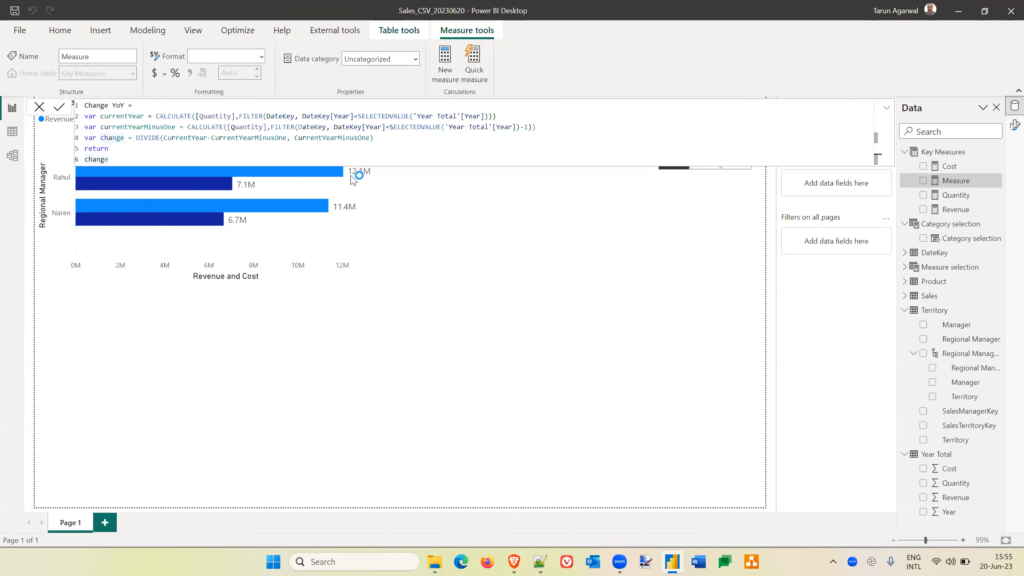
pyautogui.press('Return')
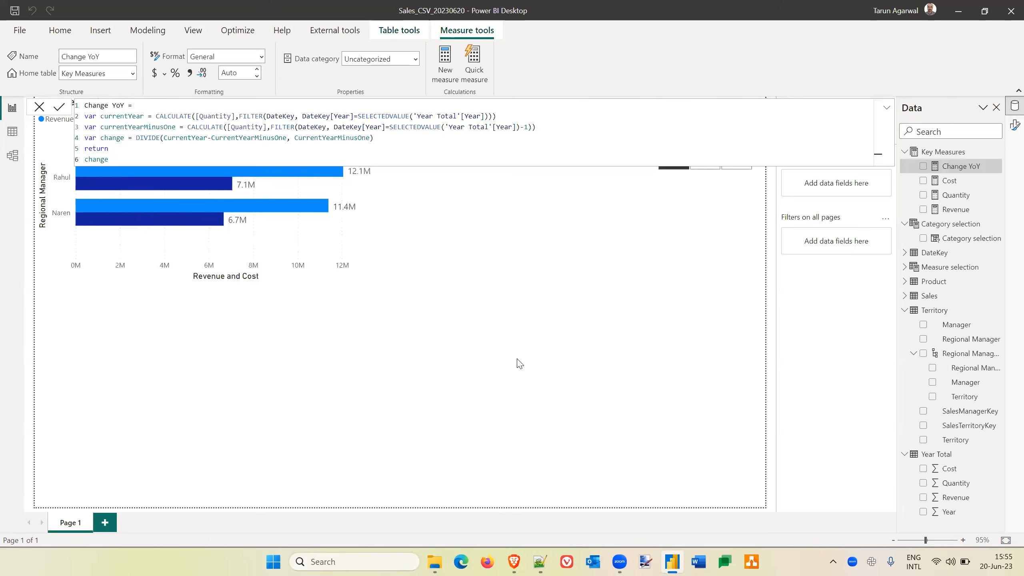
# Place the Change YoY measure in a card below the Year slicer and set the slicer to 2008.
pyautogui.click(520, 364)
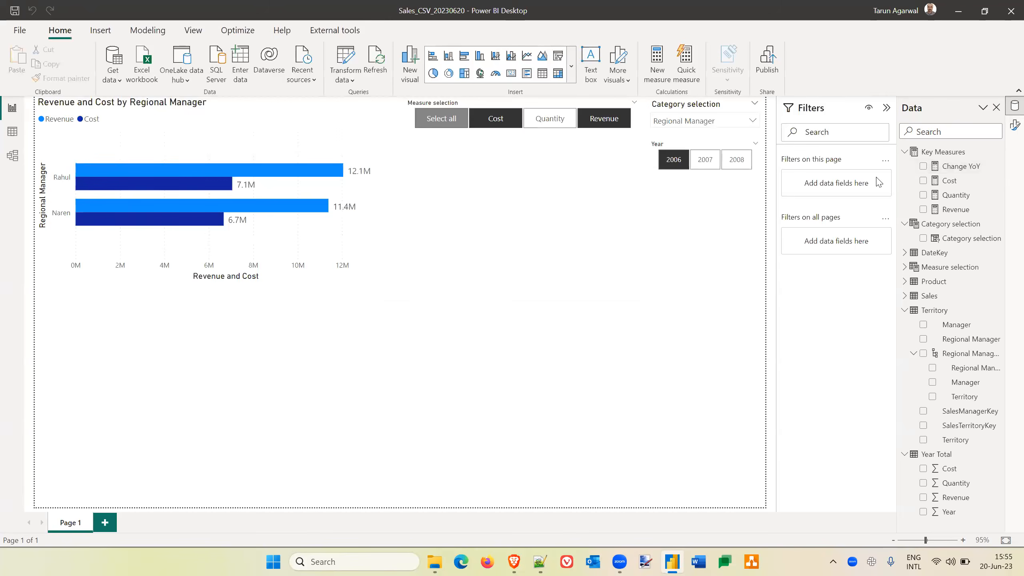
pyautogui.moveTo(959, 167); pyautogui.dragTo(702, 230)
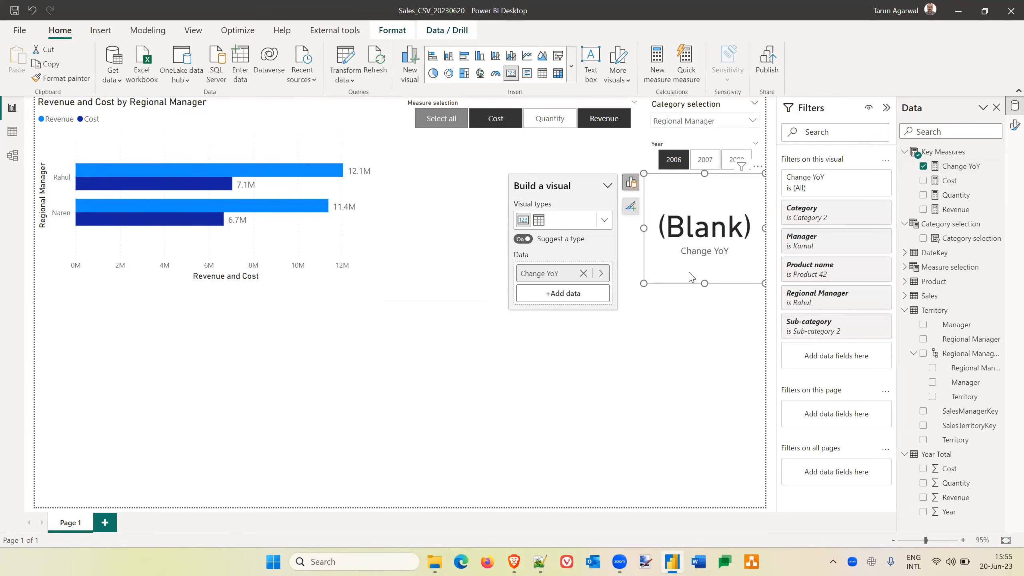
pyautogui.click(705, 166)
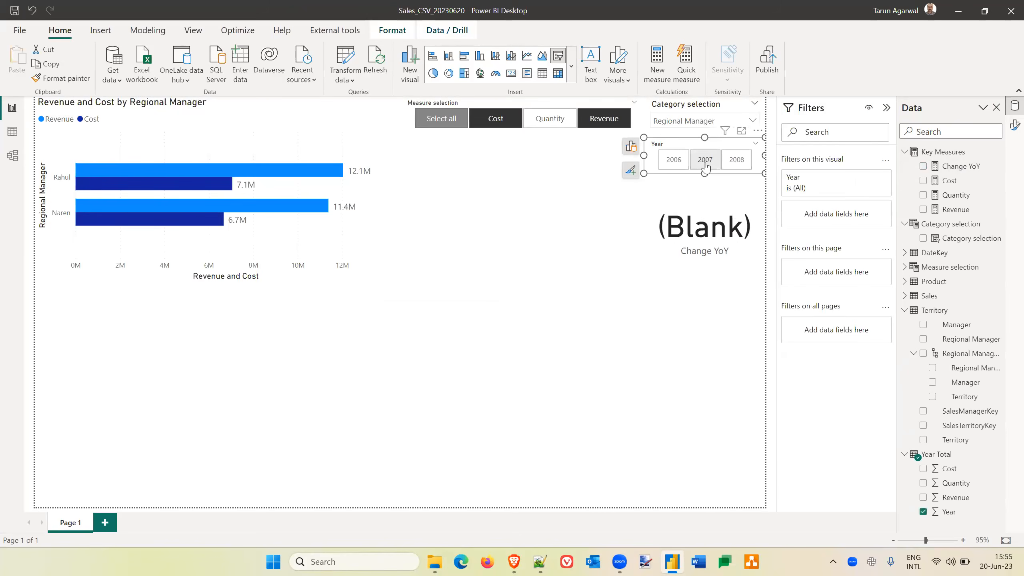
pyautogui.click(705, 166)
pyautogui.click(736, 161)
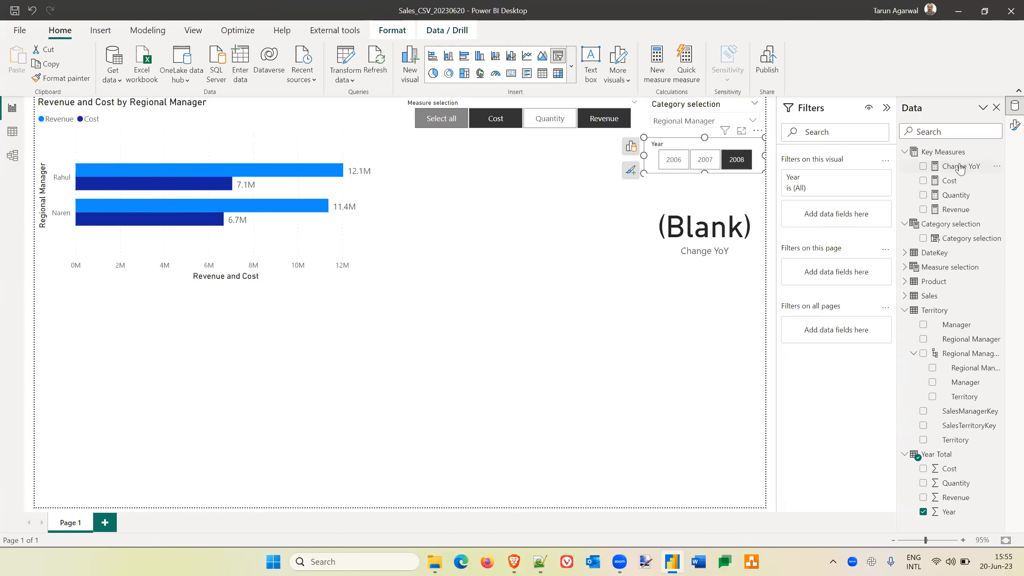
# Format the Change YoY measure as a percentage with 1 decimal place.
pyautogui.click(708, 190)
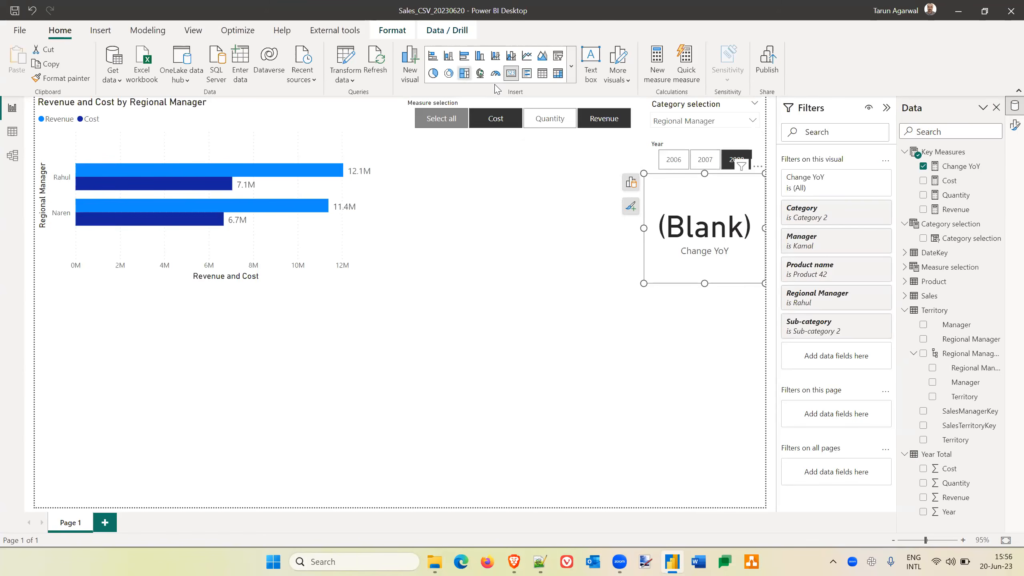
pyautogui.click(964, 166)
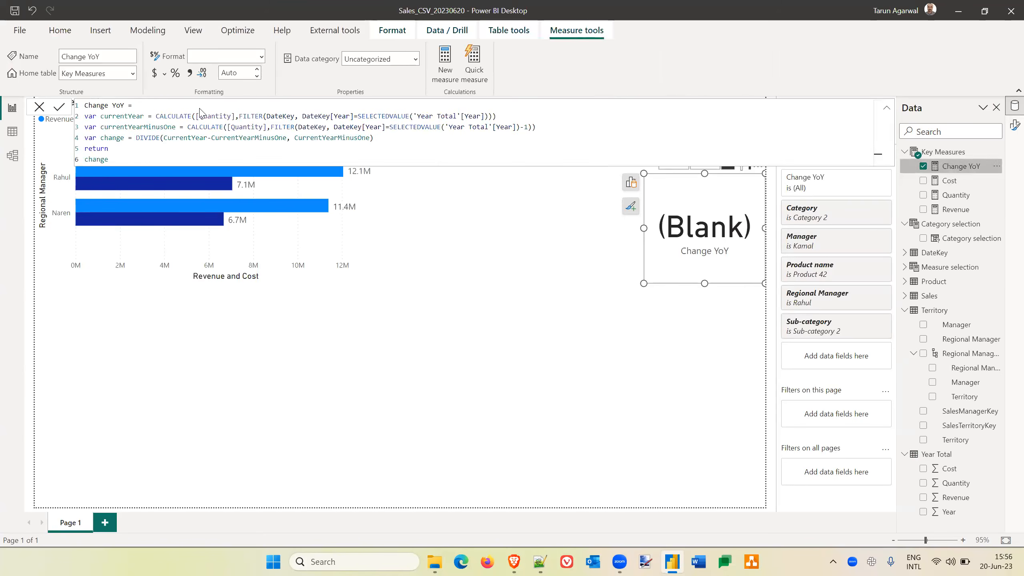
pyautogui.click(262, 57)
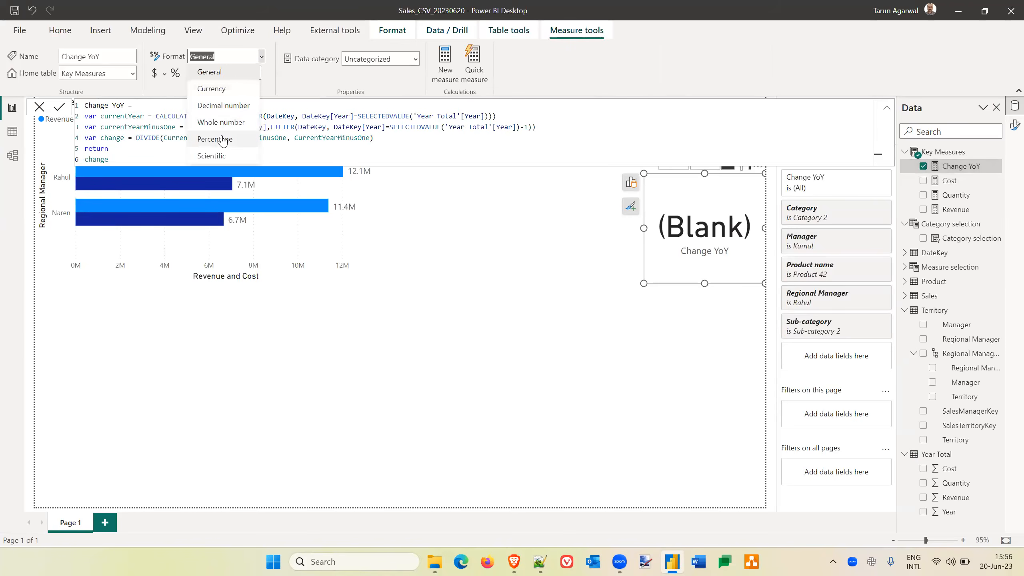
pyautogui.press('Escape')
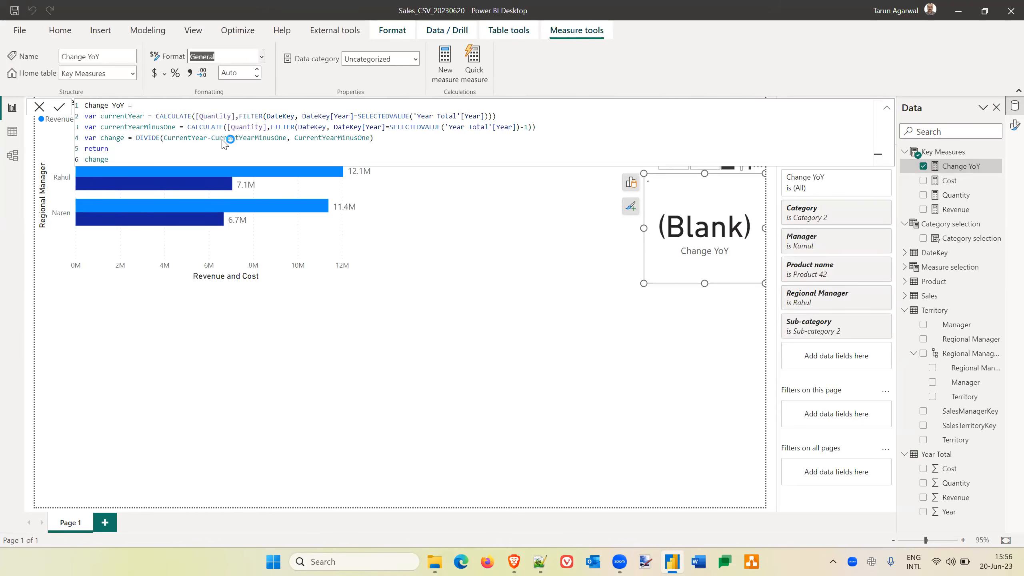
pyautogui.press('p')
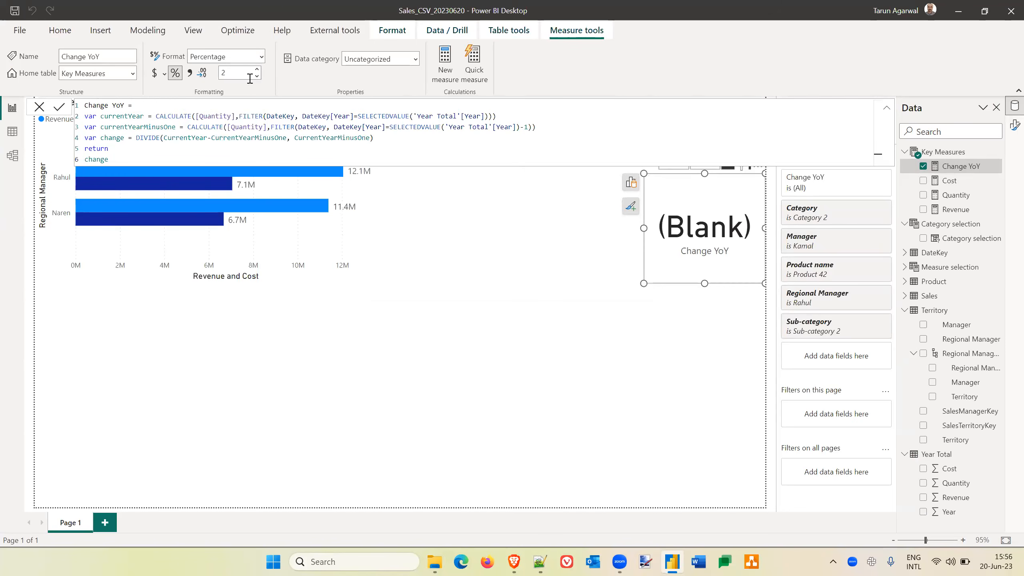
pyautogui.click(257, 76)
pyautogui.click(663, 318)
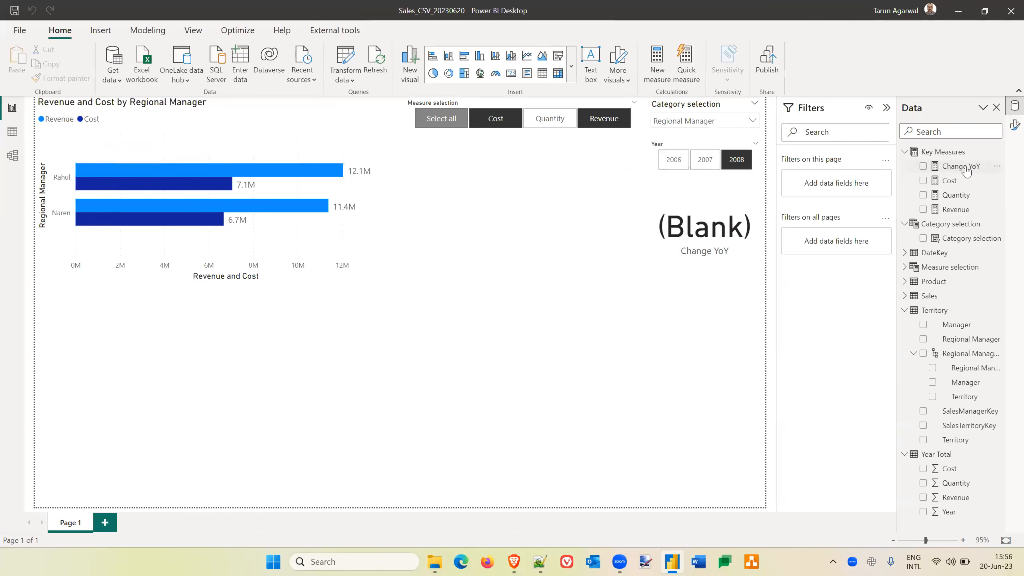
# Test the Change YoY card with the Year slicer on 2007 and 2008, and review the measure's formula.
pyautogui.click(990, 169)
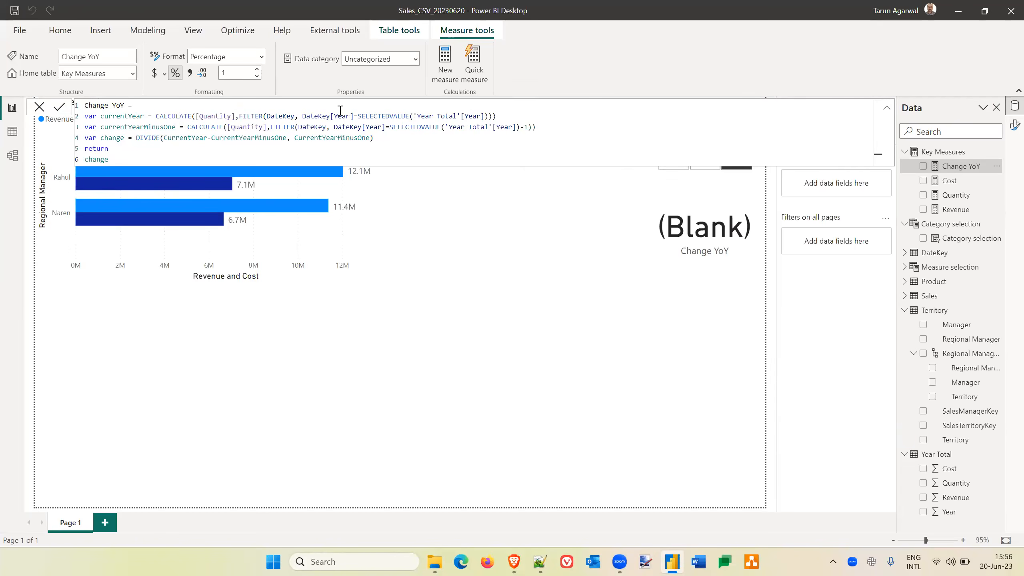
pyautogui.click(709, 174)
pyautogui.click(705, 160)
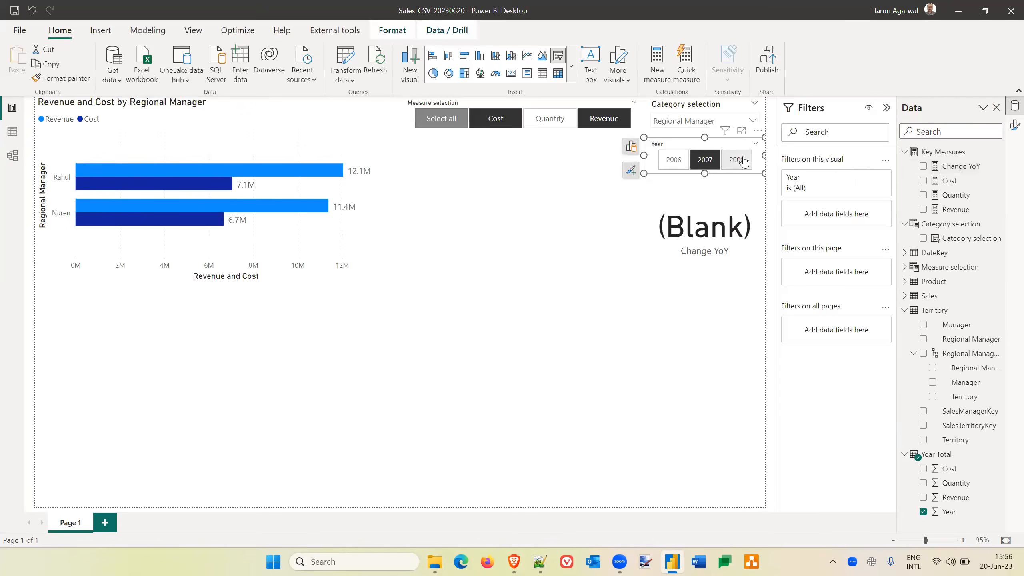
pyautogui.click(738, 159)
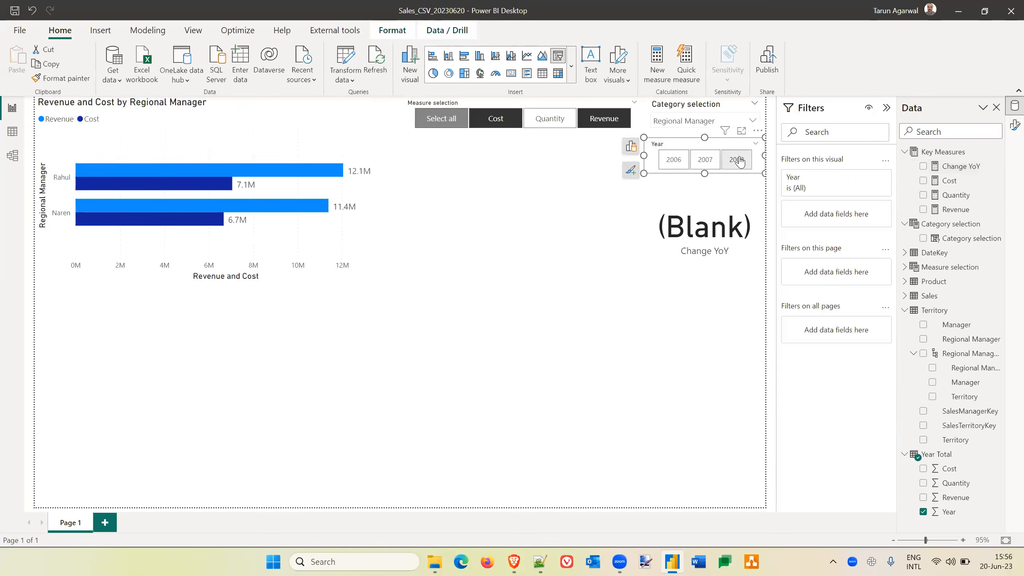
pyautogui.click(733, 194)
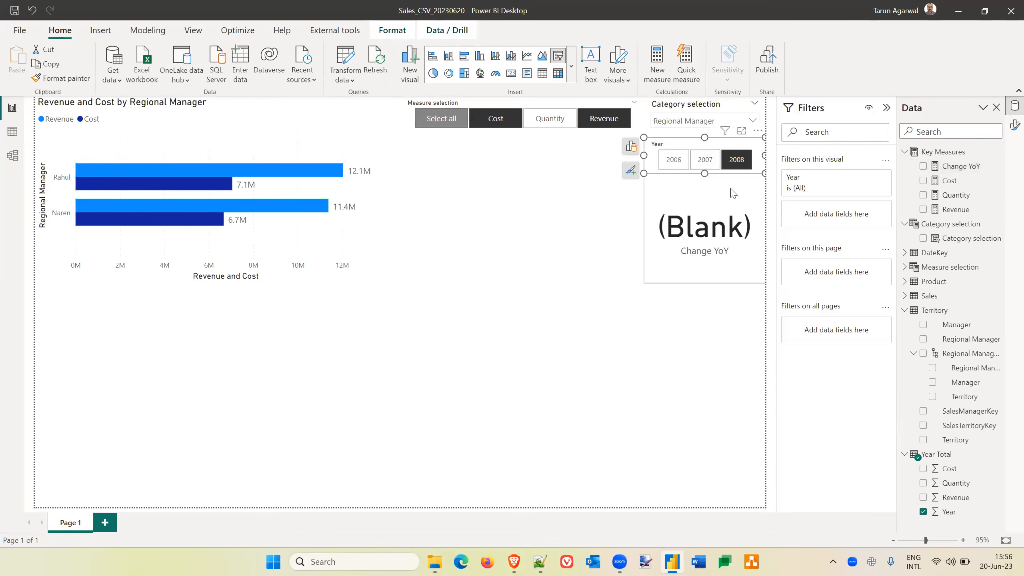
pyautogui.click(960, 166)
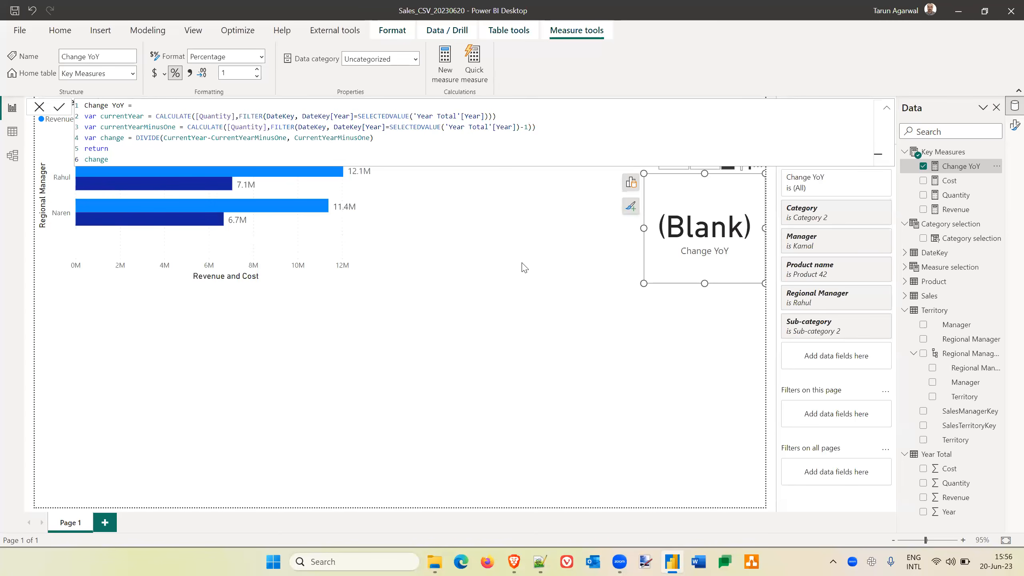
pyautogui.click(639, 218)
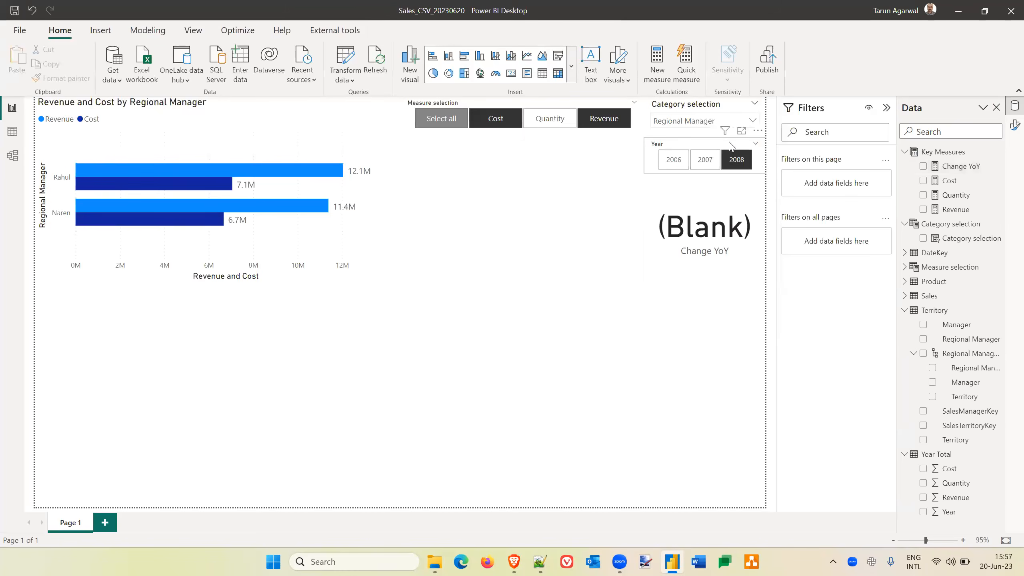
# Restrict the Year slicer to 2007 and 2008 with a basic filter on the visual.
pyautogui.click(730, 147)
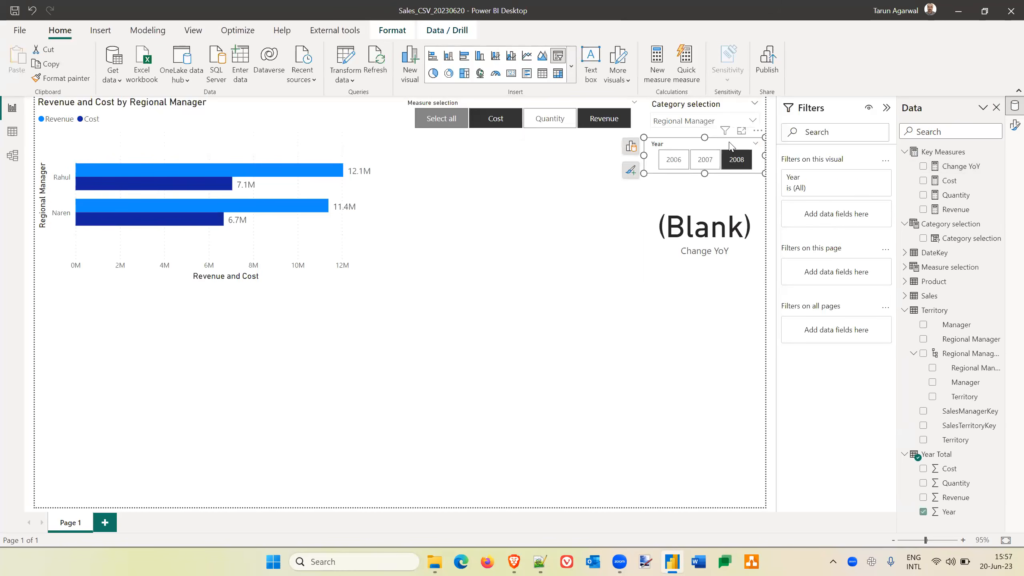
pyautogui.click(869, 180)
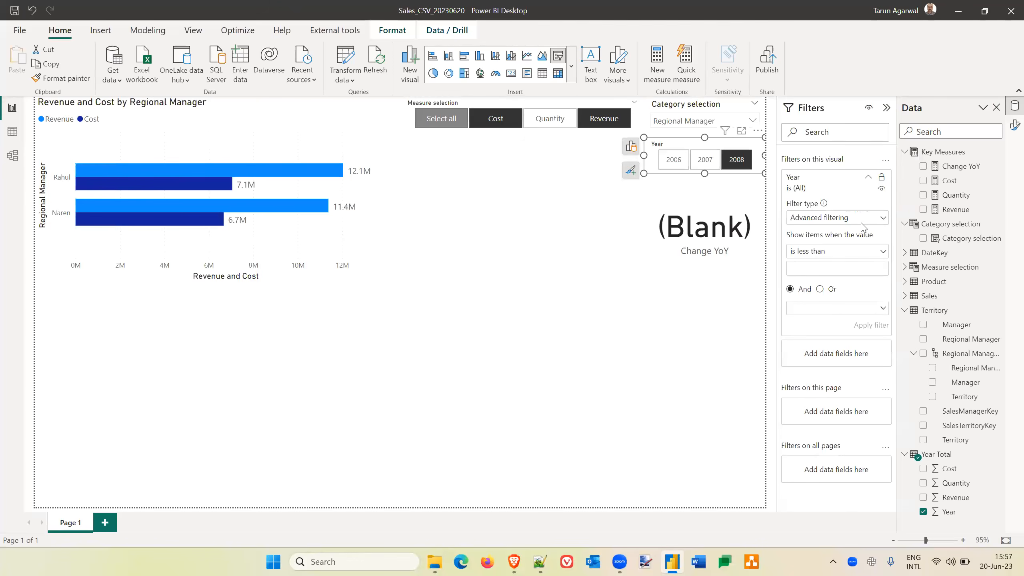
pyautogui.click(882, 220)
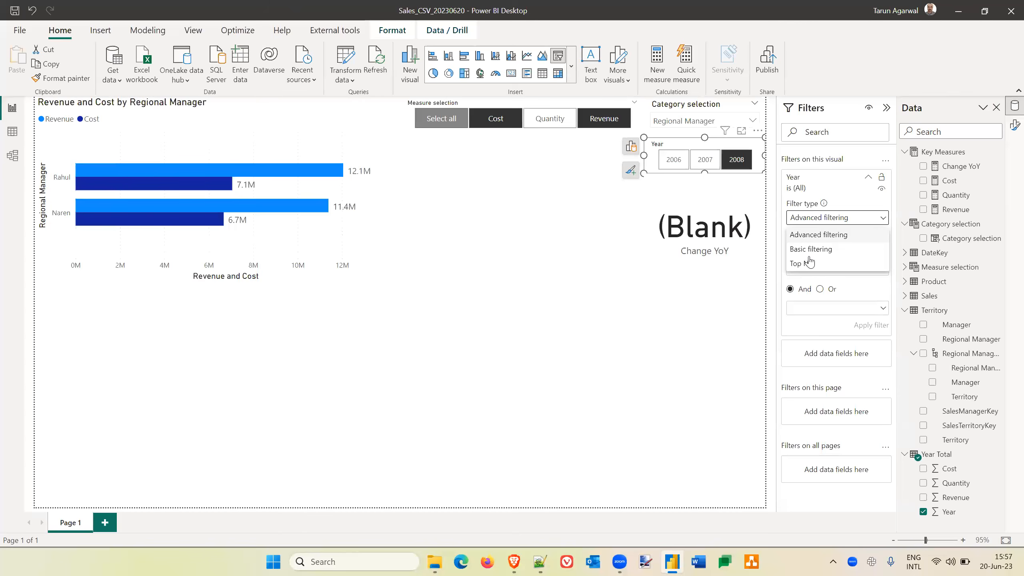
pyautogui.click(813, 249)
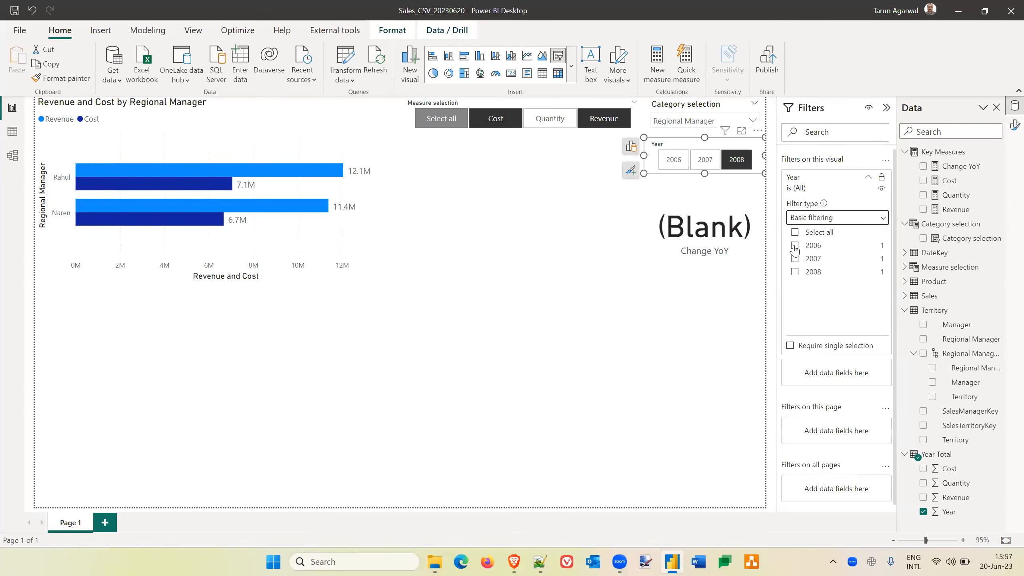
pyautogui.click(795, 259)
pyautogui.click(796, 272)
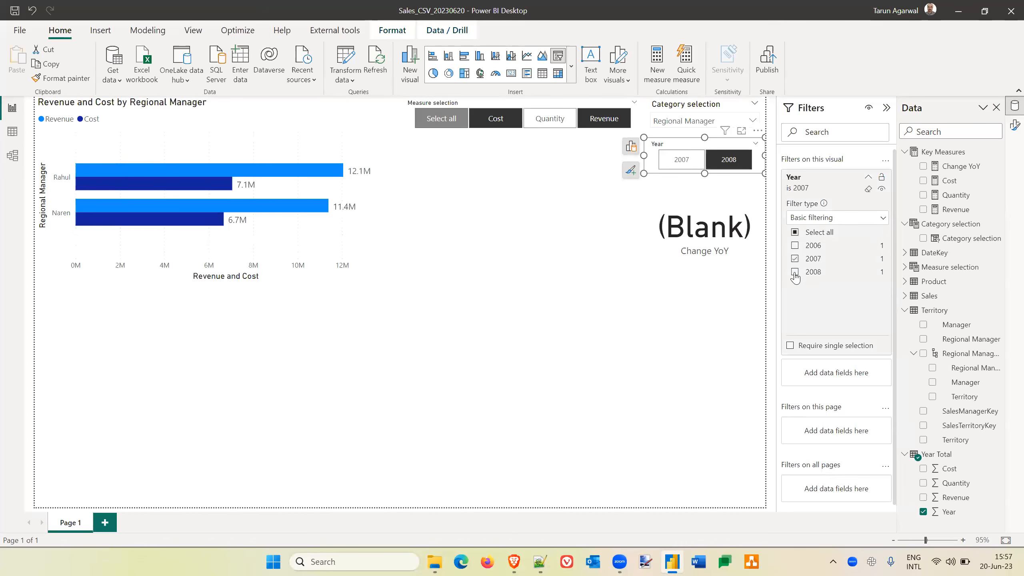
pyautogui.click(681, 327)
pyautogui.click(722, 162)
# Lowercase the variable references in the Change YoY measure's DIVIDE expression to currentYear and currentYearMinusOne, and commit the measure.
pyautogui.click(955, 166)
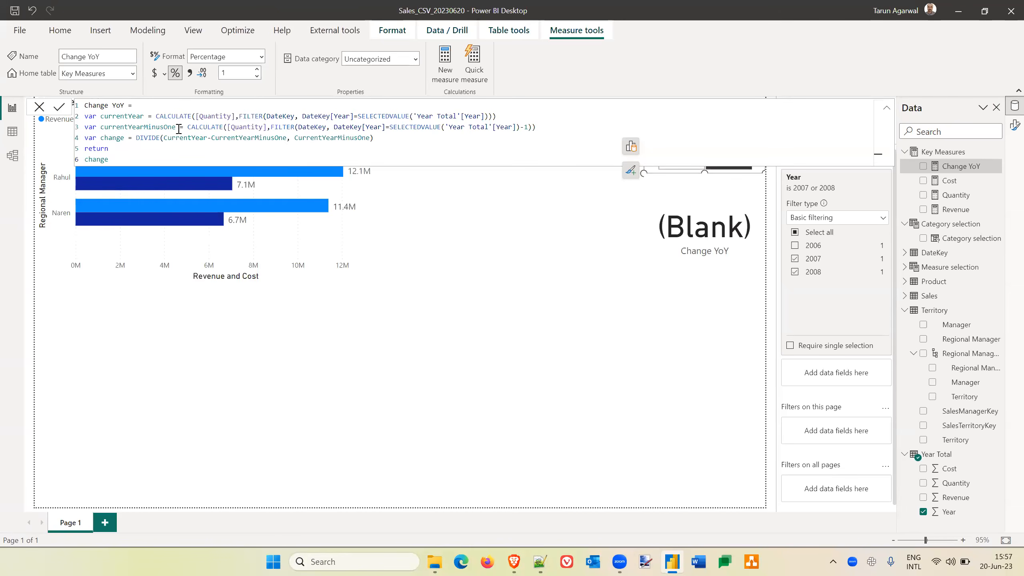
pyautogui.click(168, 138)
pyautogui.press('BackSpace')
pyautogui.write('c')
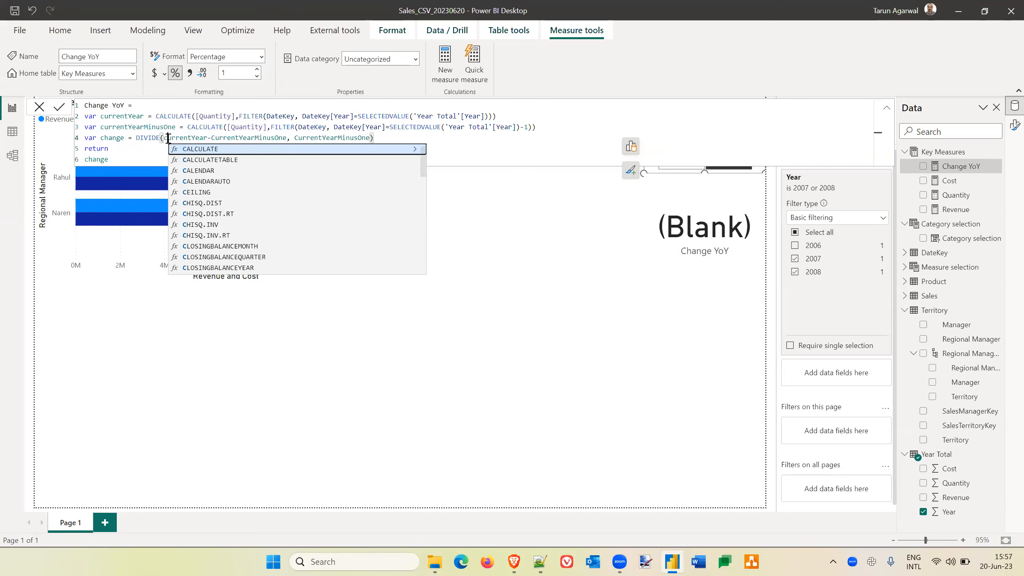
pyautogui.click(213, 138)
pyautogui.press('BackSpace')
pyautogui.write('c')
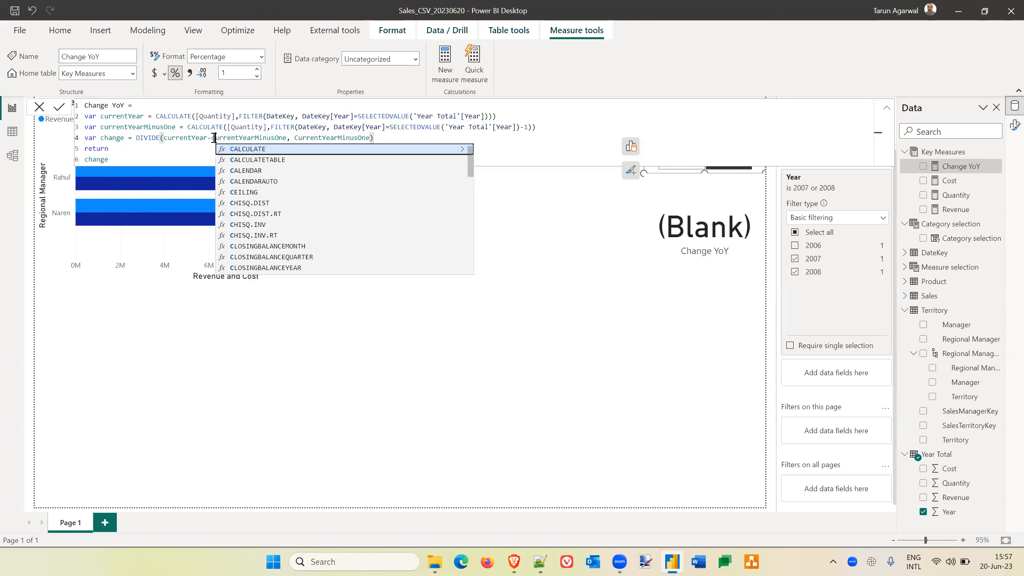
pyautogui.click(296, 138)
pyautogui.press('BackSpace')
pyautogui.write('c')
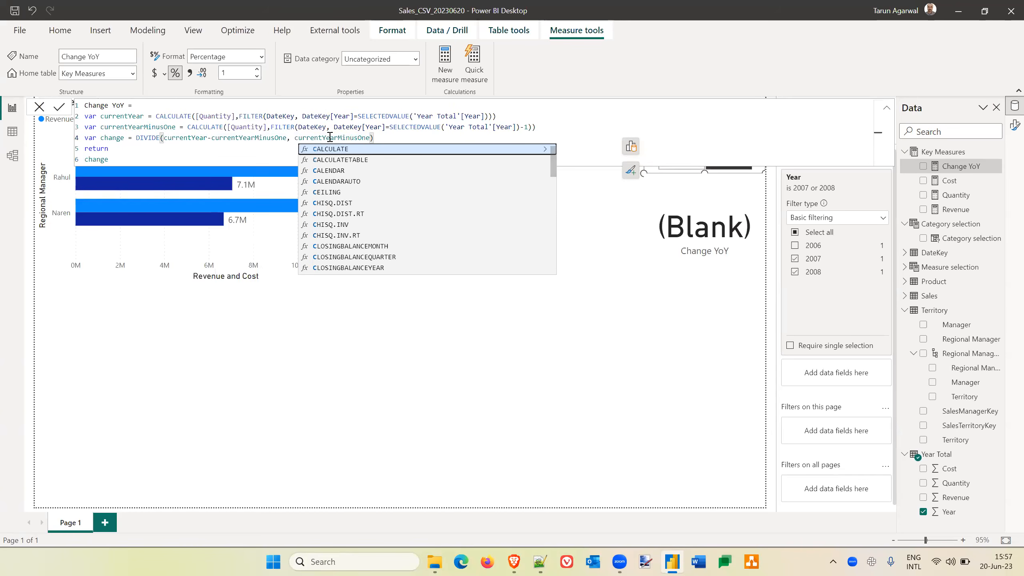
pyautogui.click(387, 139)
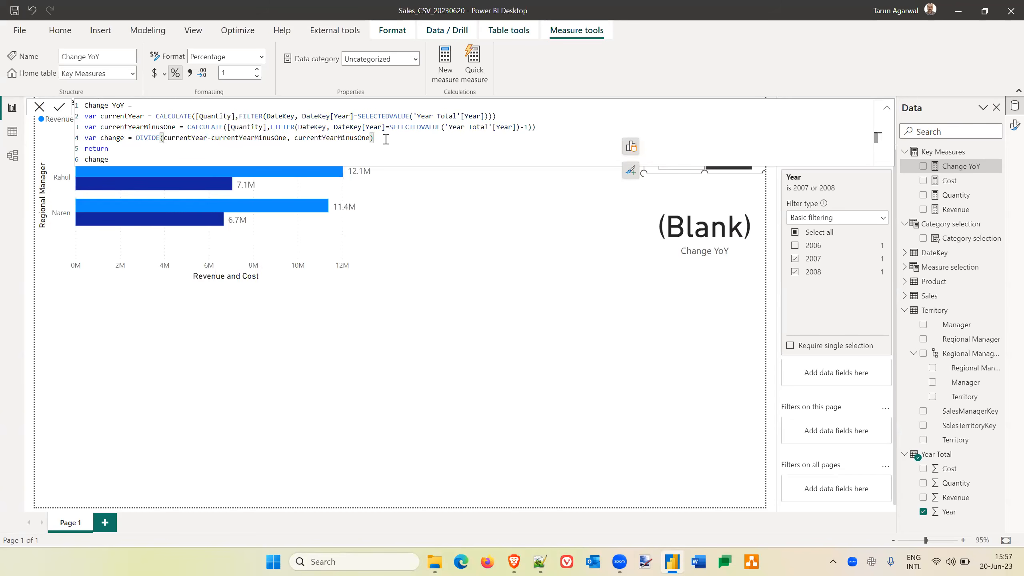
pyautogui.click(59, 107)
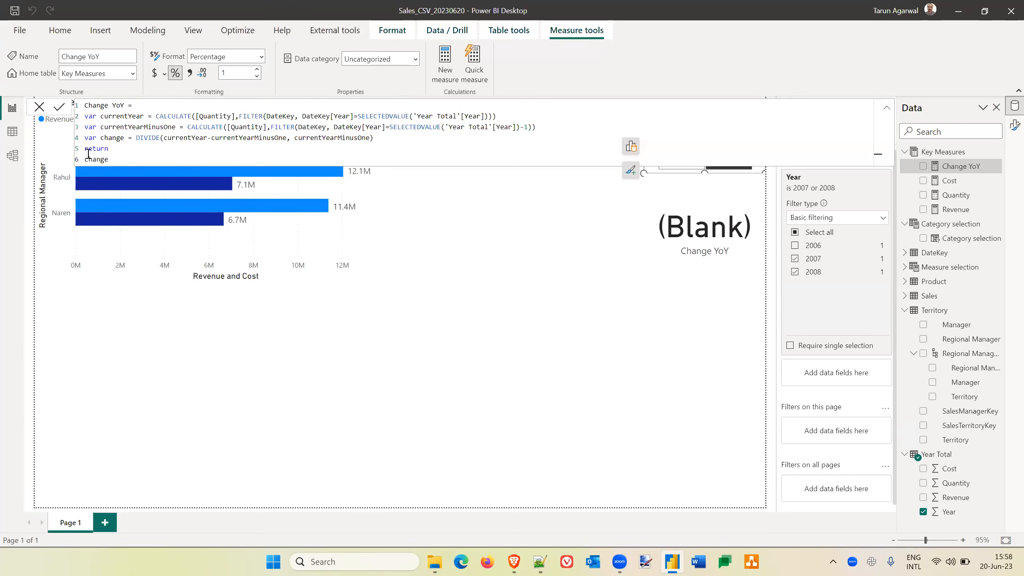
# Make the Change YoY measure return currentYear instead of change and commit it to test that variable.
pyautogui.doubleClick(100, 159)
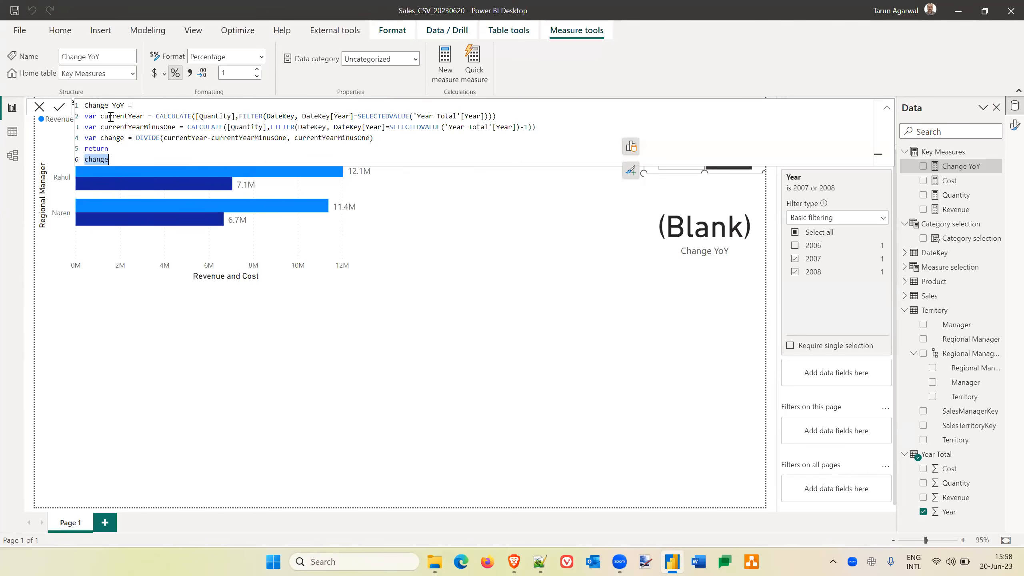
pyautogui.write('curren')
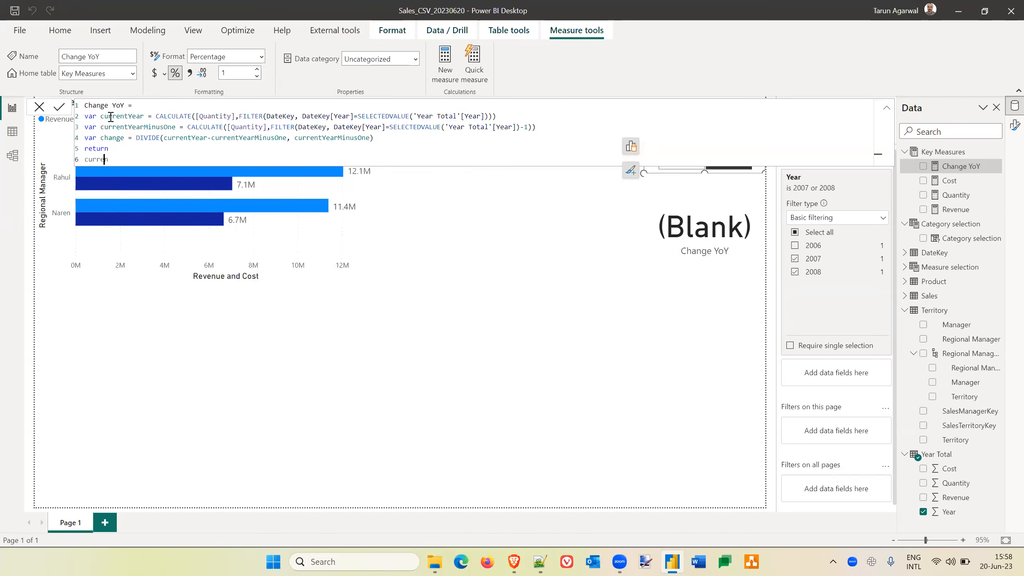
pyautogui.write('t')
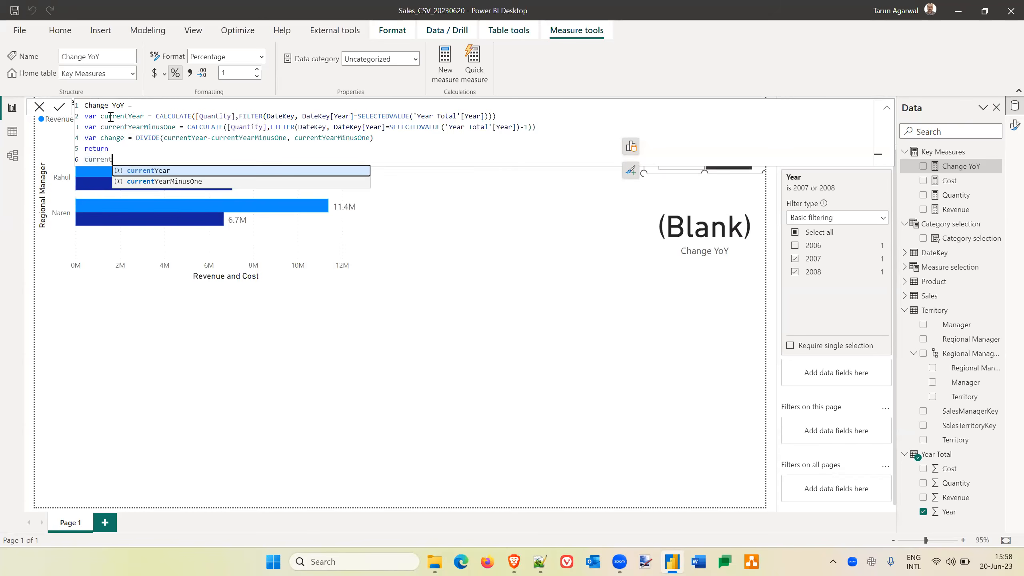
pyautogui.press('Tab')
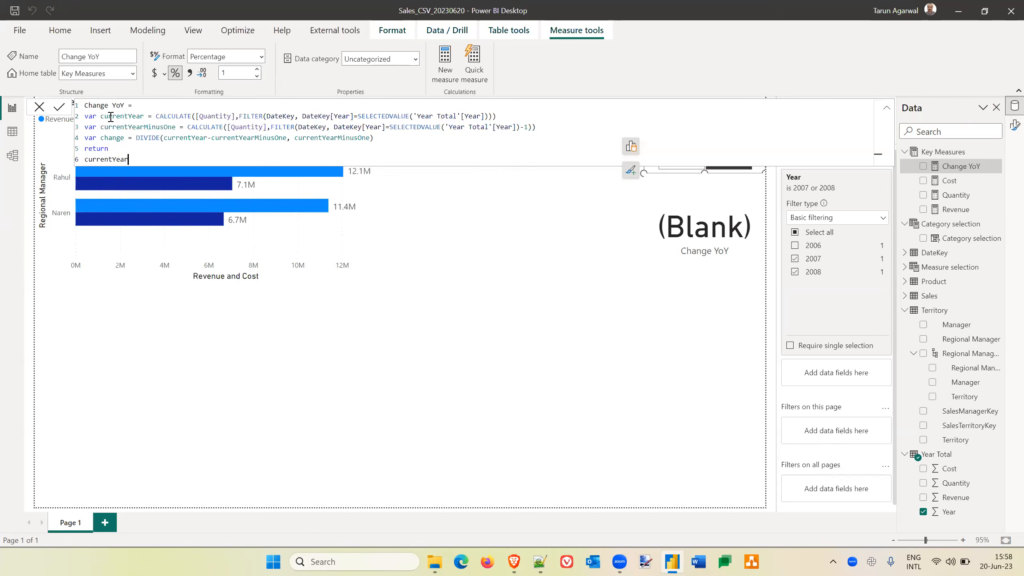
pyautogui.click(59, 108)
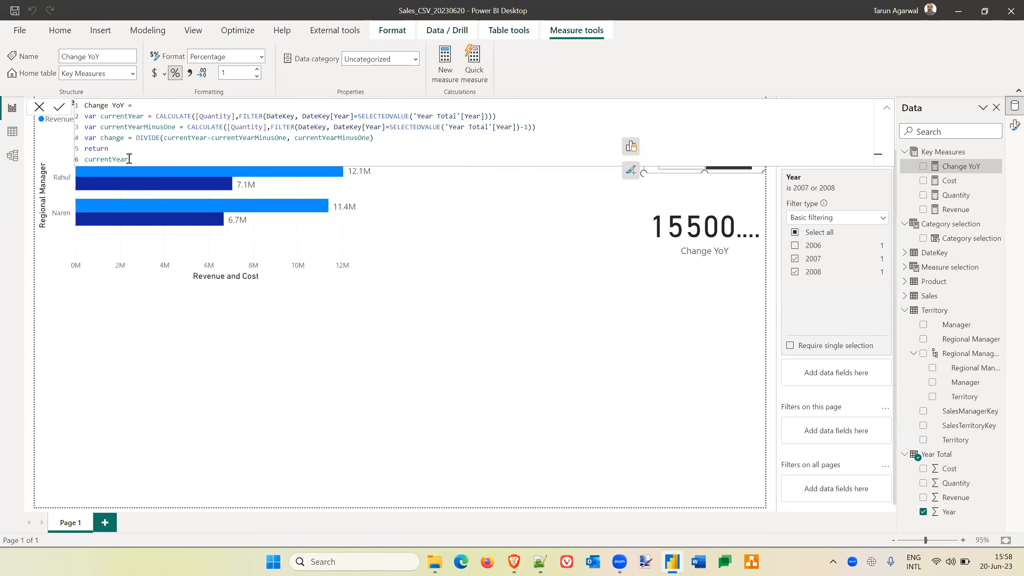
# Change the measure's return value to currentYearMinusOne and commit it to check the prior-year calculation.
pyautogui.write('MinusOne')
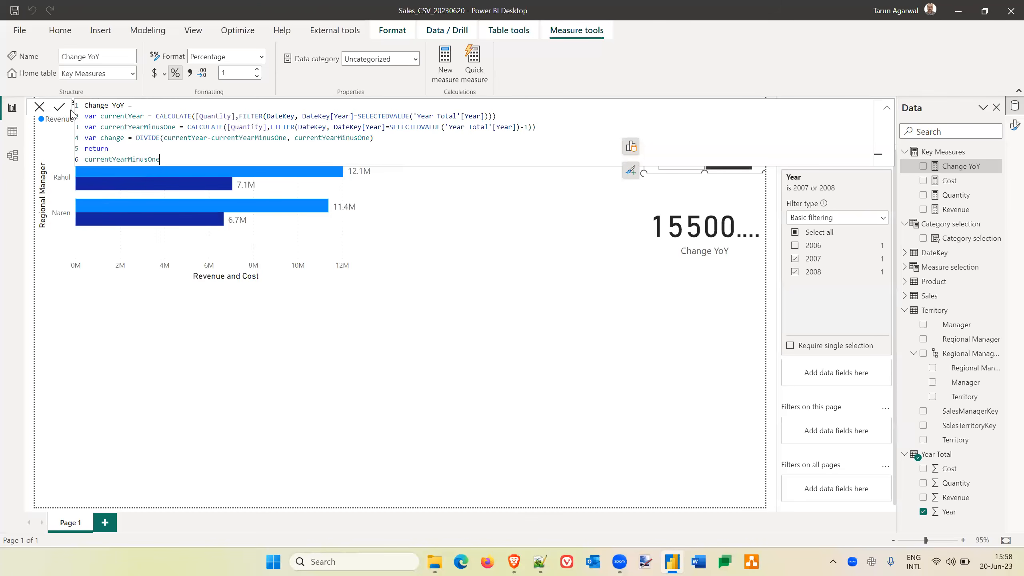
pyautogui.click(689, 291)
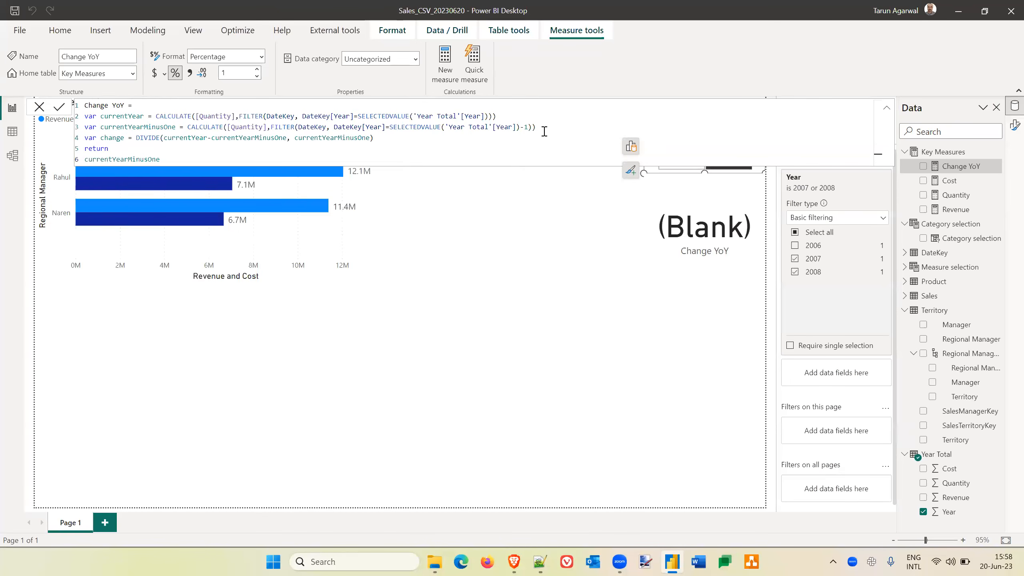
pyautogui.click(521, 127)
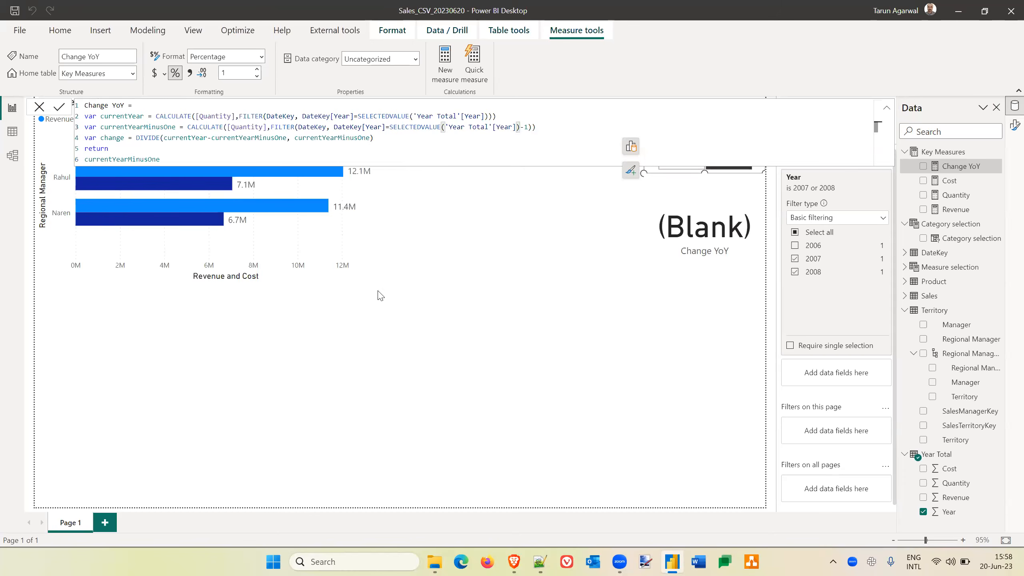
# Inspect the rows of the Year Total table in the data view and return to the report.
pyautogui.click(12, 130)
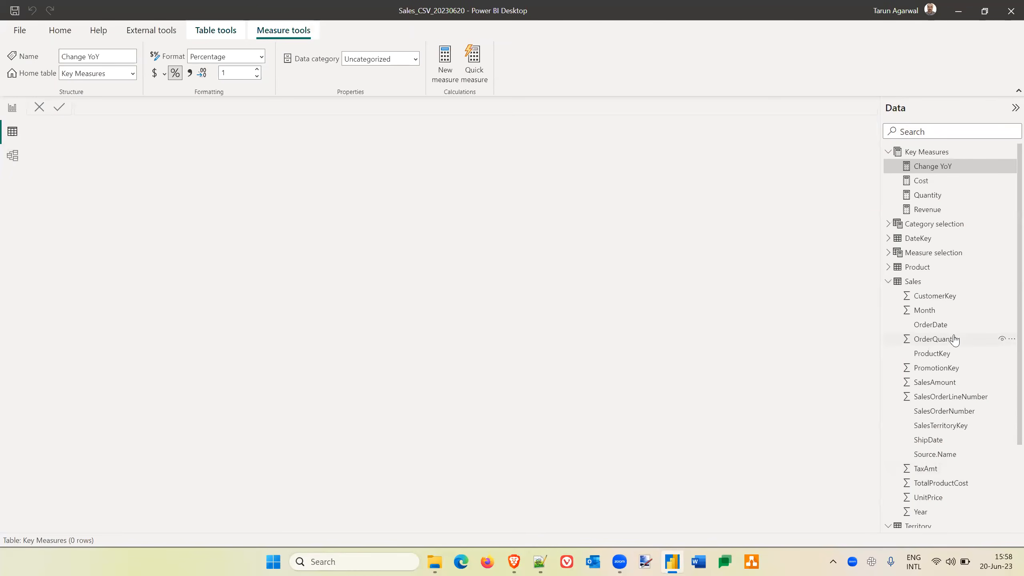
pyautogui.scroll(-3, 954, 339)
pyautogui.click(933, 525)
pyautogui.click(35, 128)
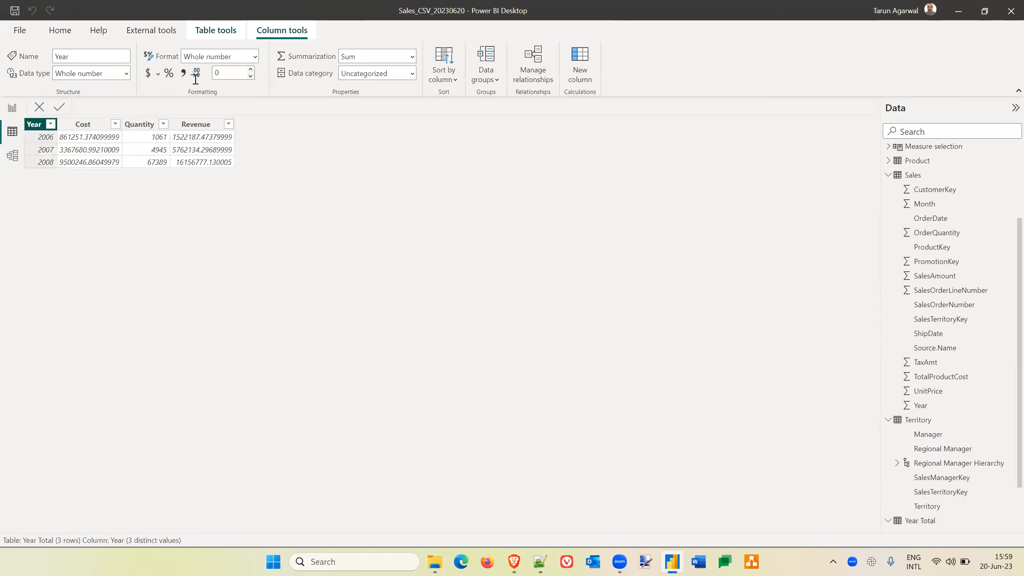
pyautogui.click(13, 109)
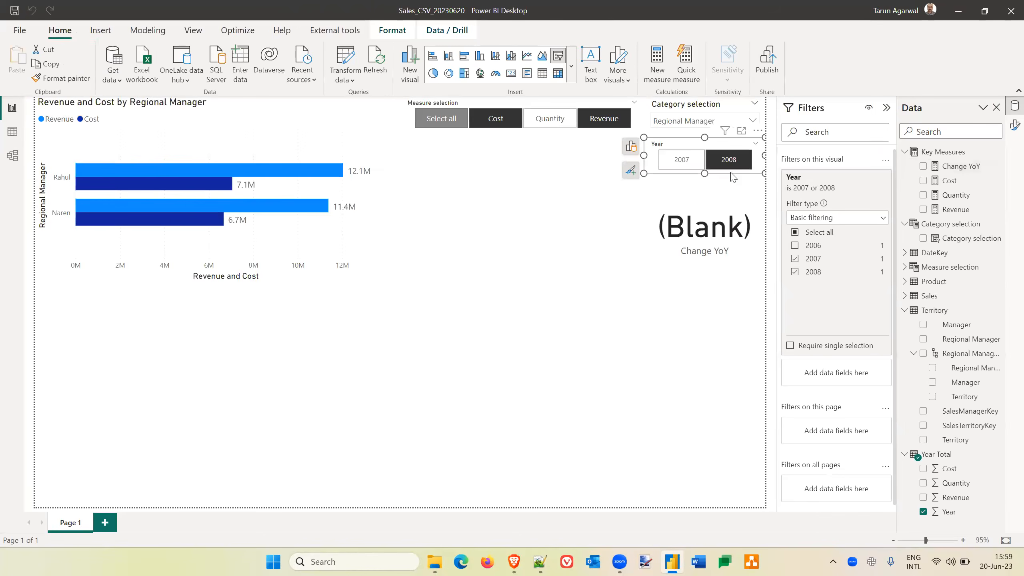
# Examine the currentYearMinusOne line of the Change YoY measure, checking its Quantity reference, parentheses and the minus-one year offset.
pyautogui.click(978, 172)
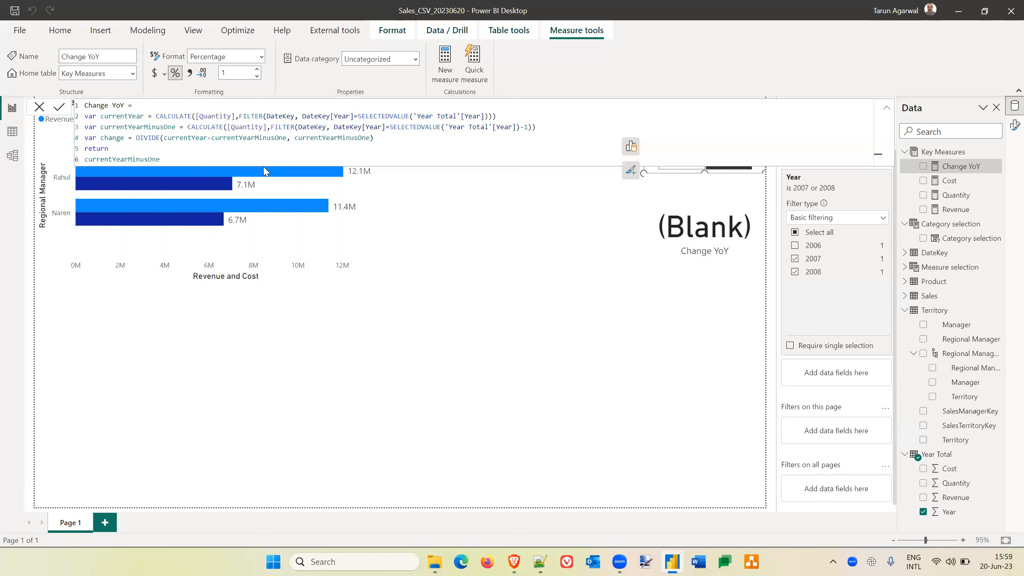
pyautogui.click(243, 127)
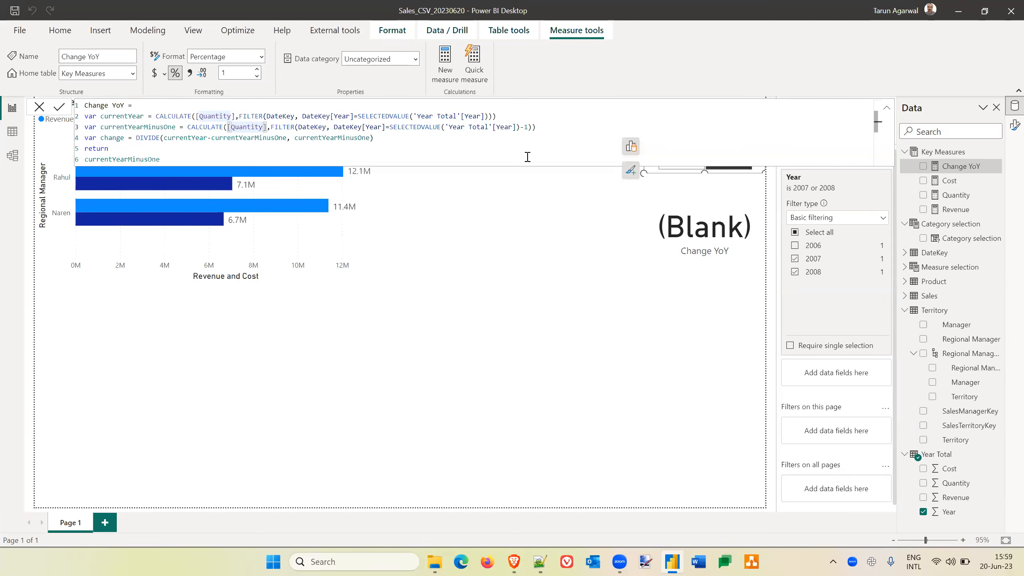
pyautogui.click(530, 127)
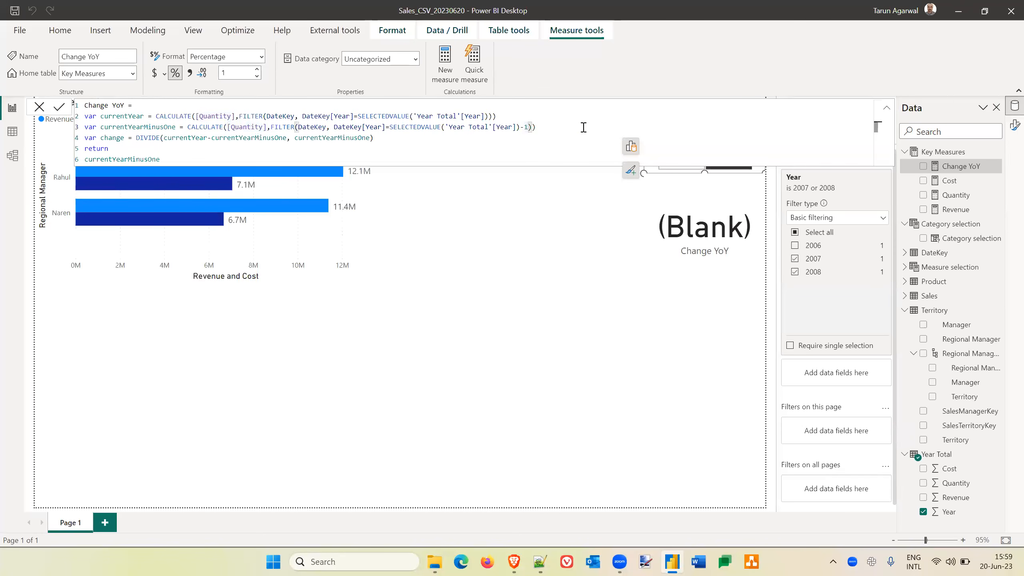
pyautogui.click(518, 127)
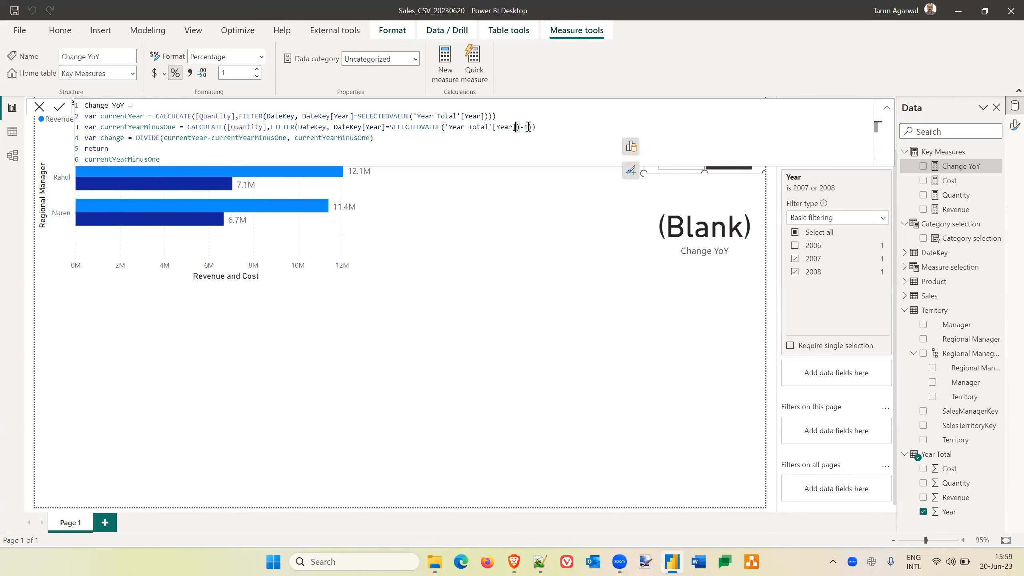
pyautogui.click(528, 127)
pyautogui.click(543, 127)
pyautogui.click(528, 128)
pyautogui.click(520, 127)
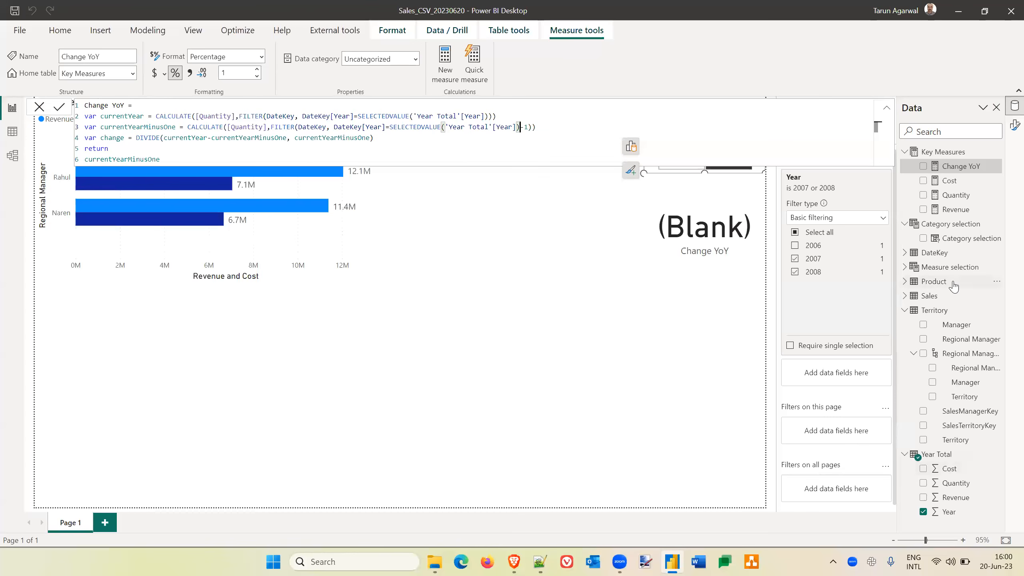
# Examine the DateKey table's Year column in the data view, including its data type and values, and return to the report.
pyautogui.click(905, 252)
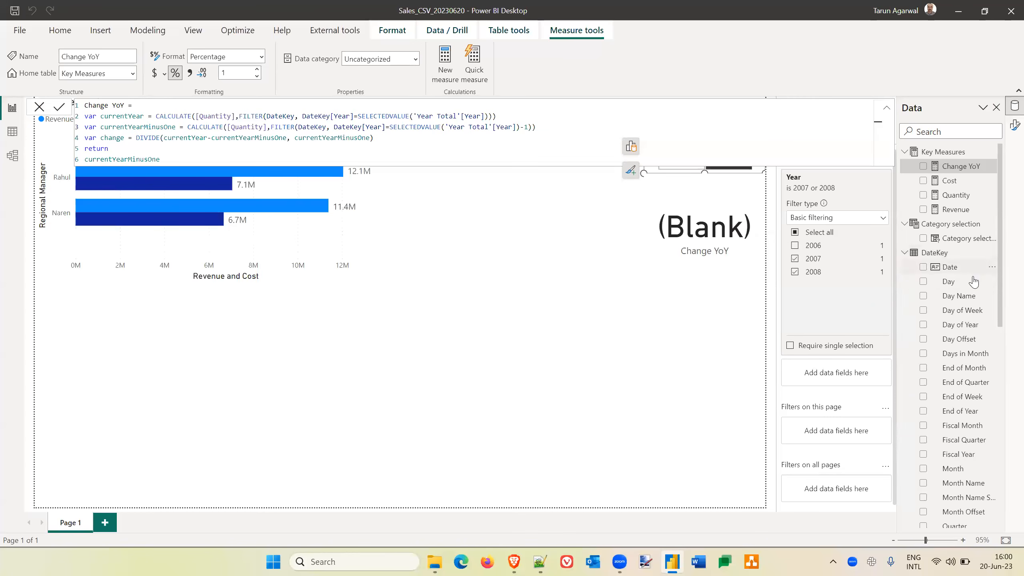
pyautogui.scroll(-5, 968, 466)
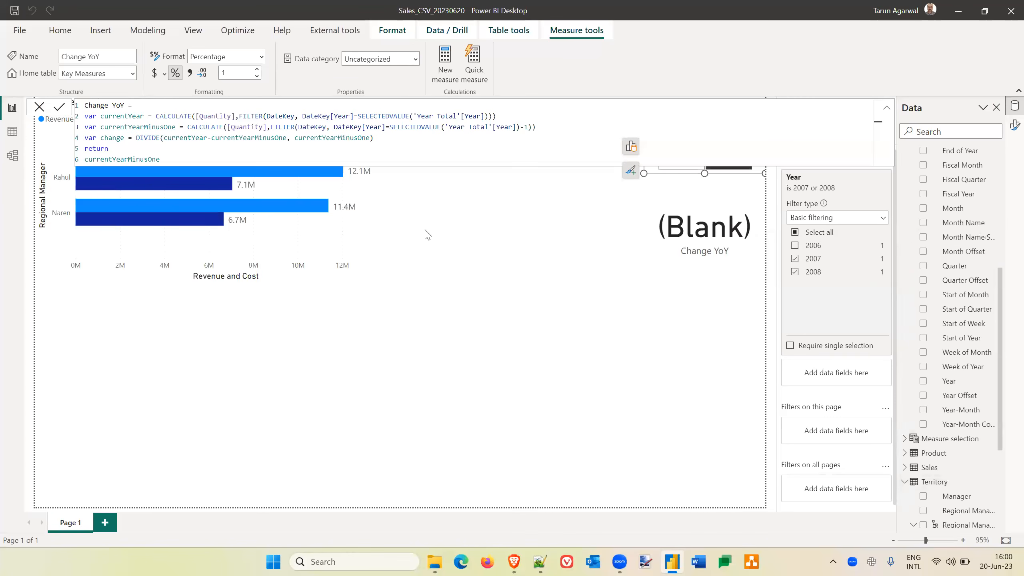
pyautogui.click(12, 131)
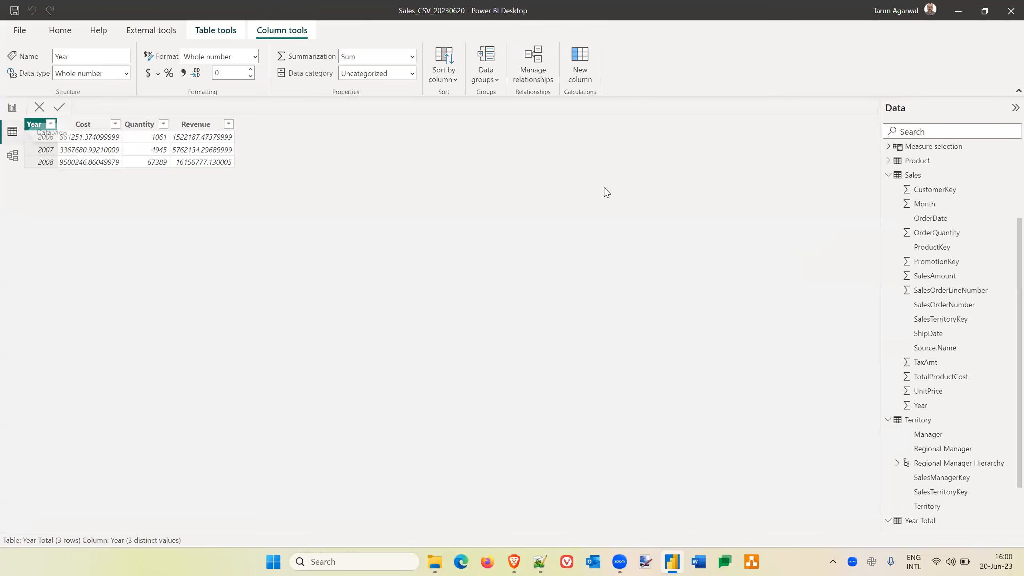
pyautogui.scroll(3, 925, 367)
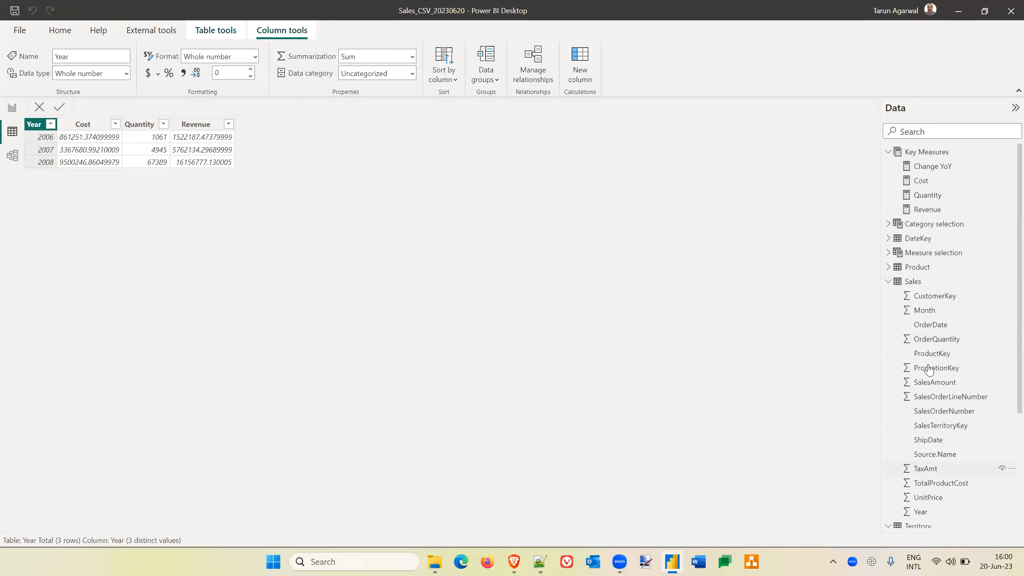
pyautogui.click(919, 238)
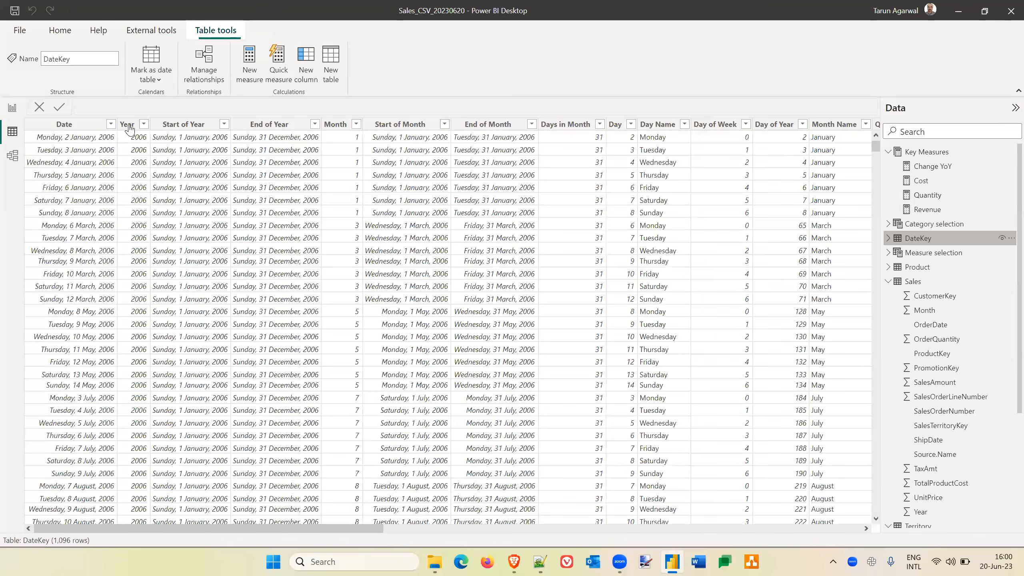
pyautogui.click(129, 125)
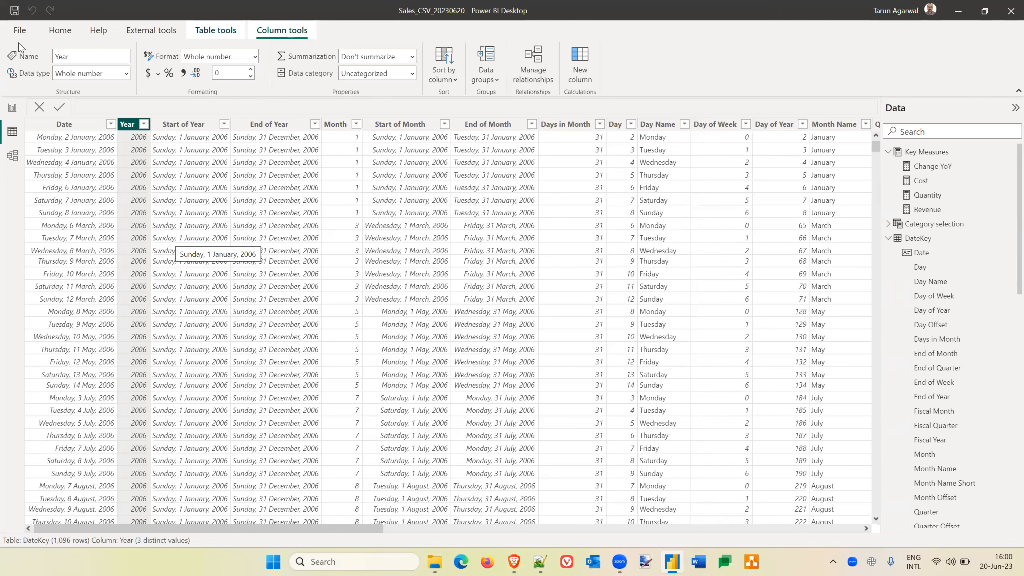
pyautogui.click(14, 113)
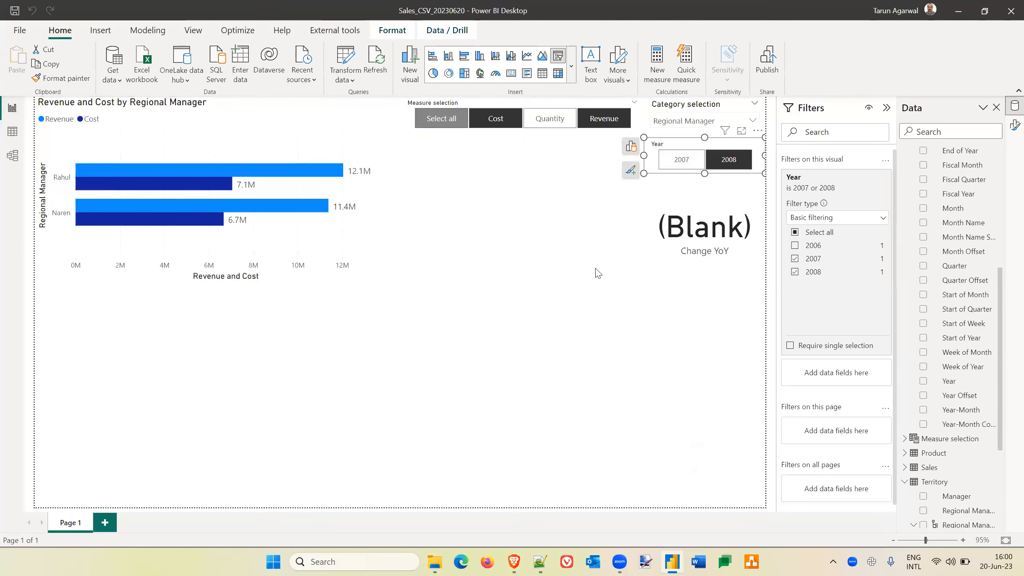
# Review the Change YoY card's measure formula, checking the DateKey year filters and the Year Total selection.
pyautogui.click(728, 202)
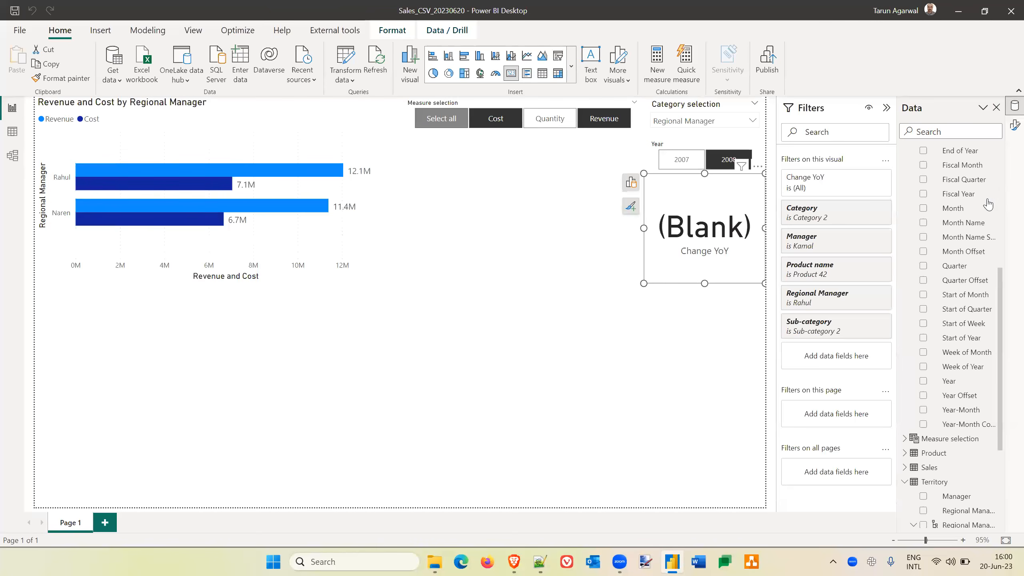
pyautogui.scroll(5, 988, 204)
pyautogui.scroll(2, 988, 205)
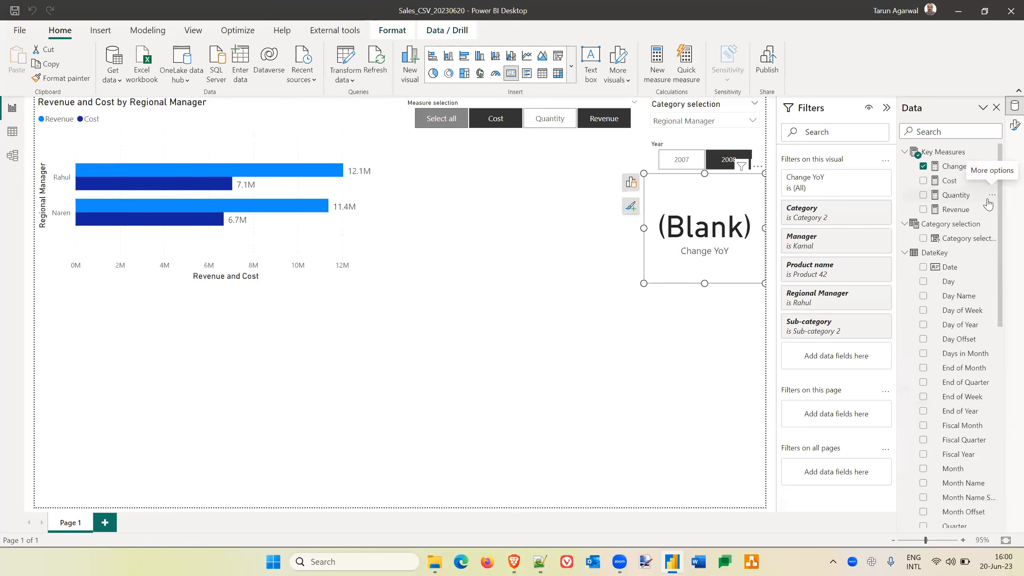
pyautogui.click(954, 169)
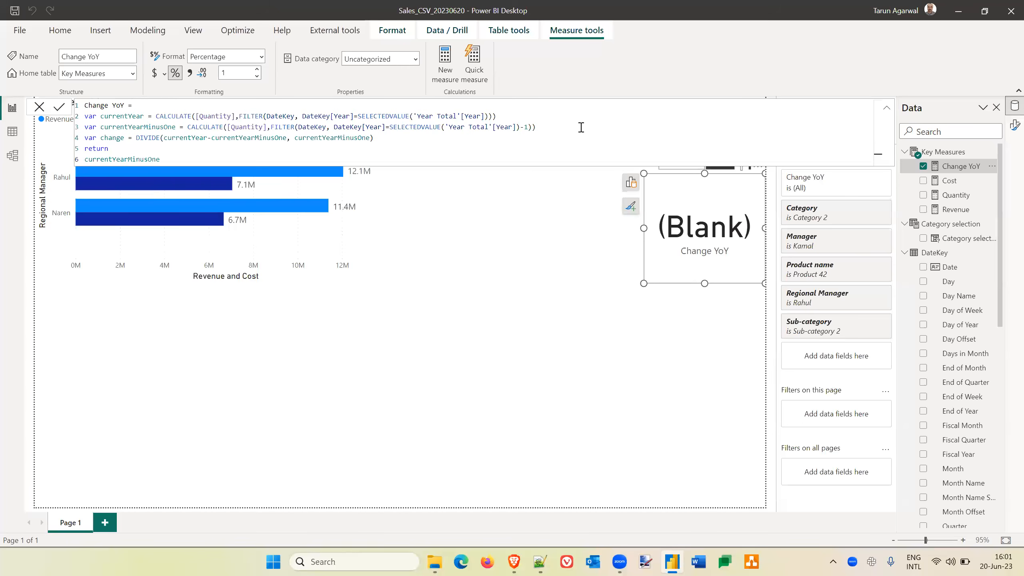
pyautogui.click(547, 347)
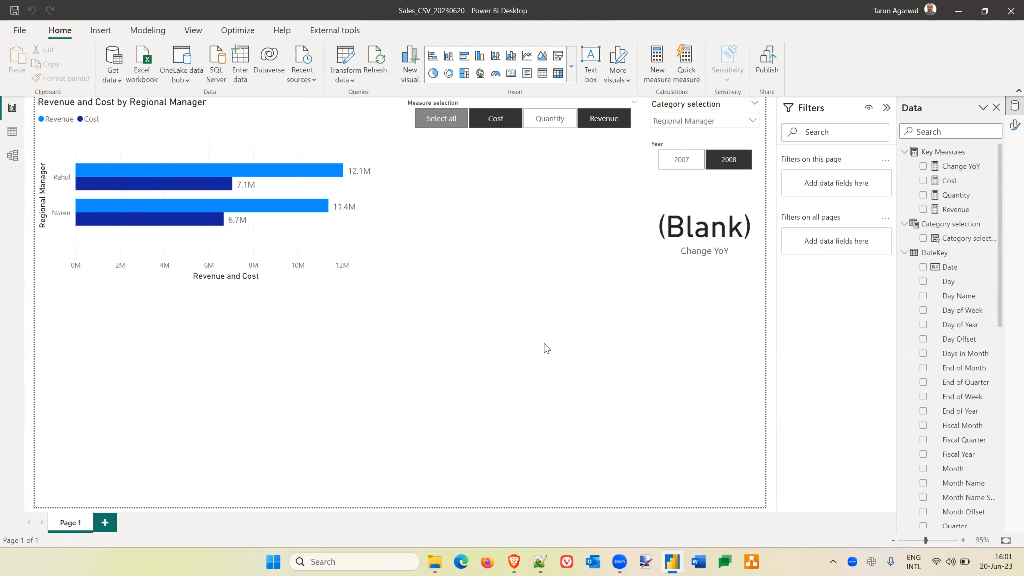
pyautogui.click(325, 239)
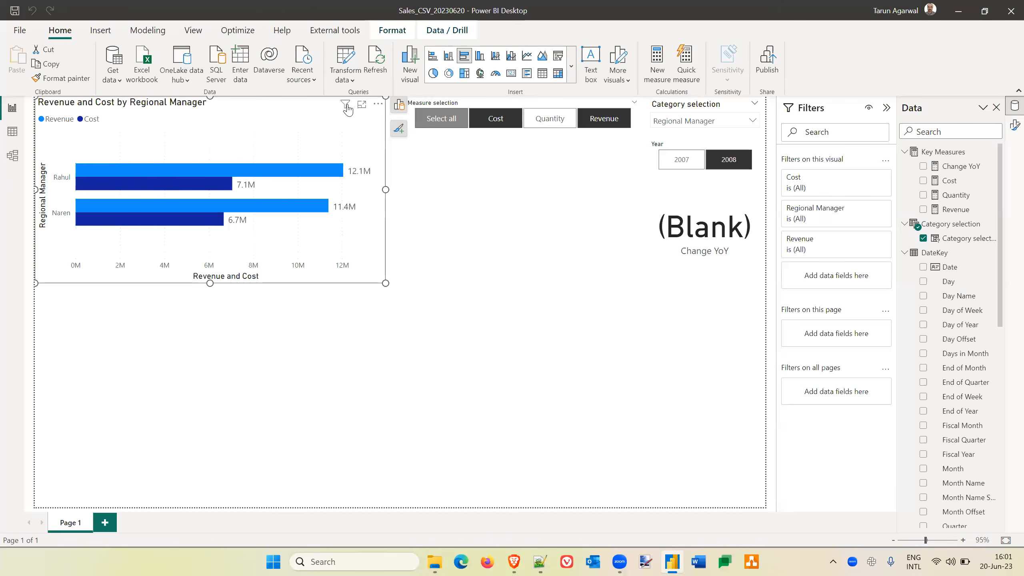
pyautogui.hotkey('ctrl', 'c')
pyautogui.hotkey('ctrl', 'v')
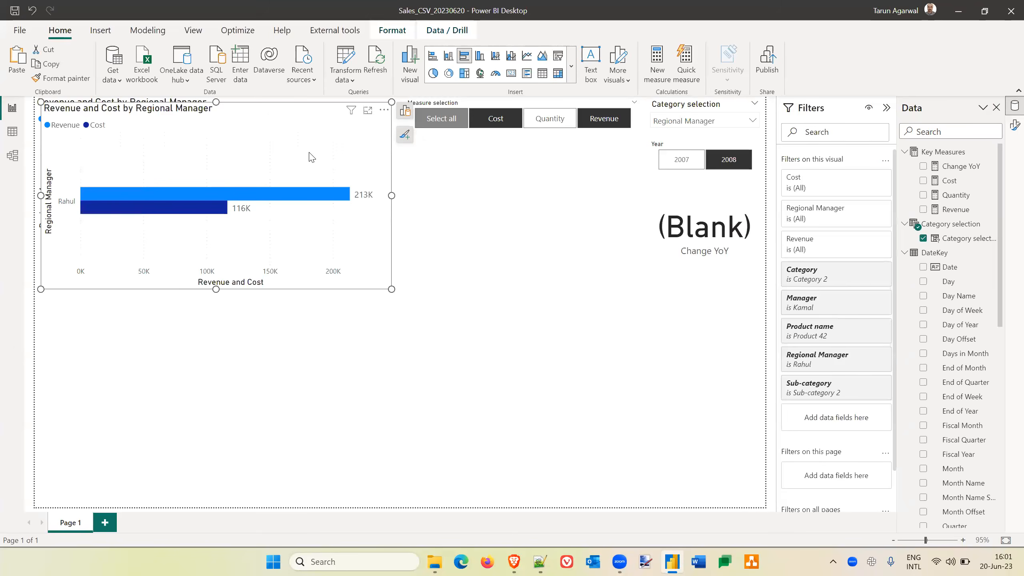
pyautogui.moveTo(286, 233); pyautogui.dragTo(281, 450)
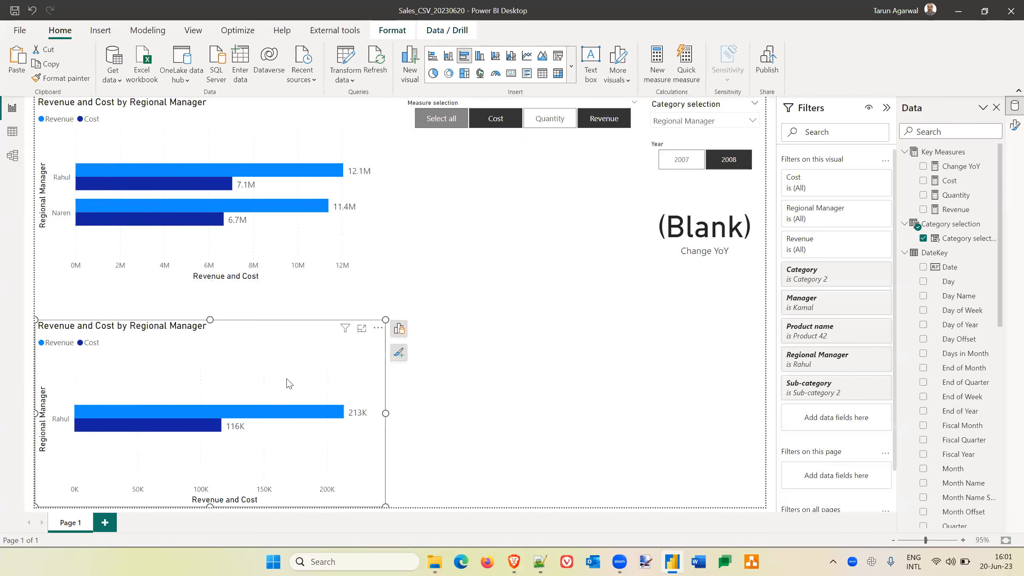
pyautogui.press('Delete')
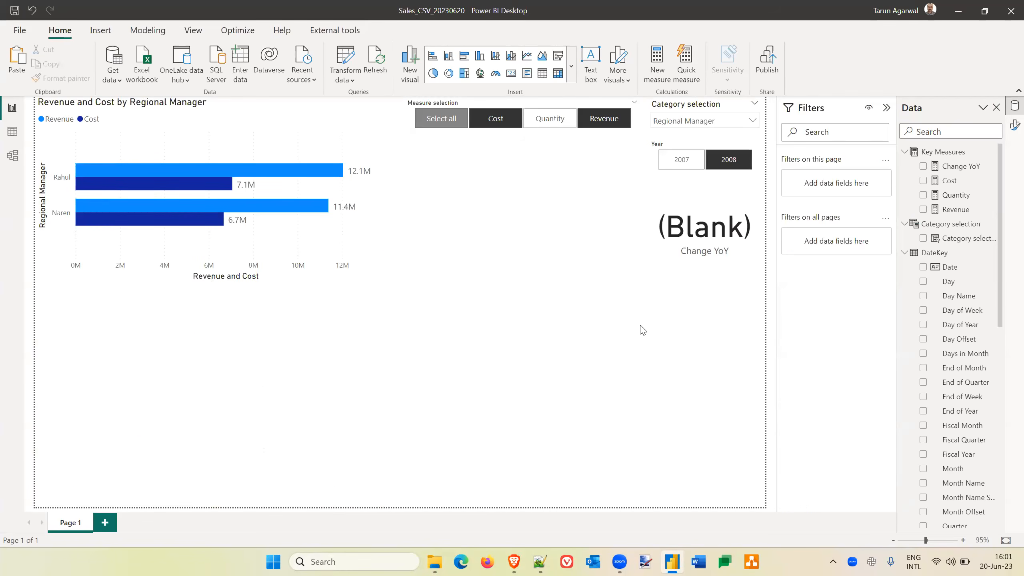
# Try charting Year Total Cost by DateKey Quarter in a temporary visual beneath the bar chart, and delete that visual.
pyautogui.scroll(-6, 962, 272)
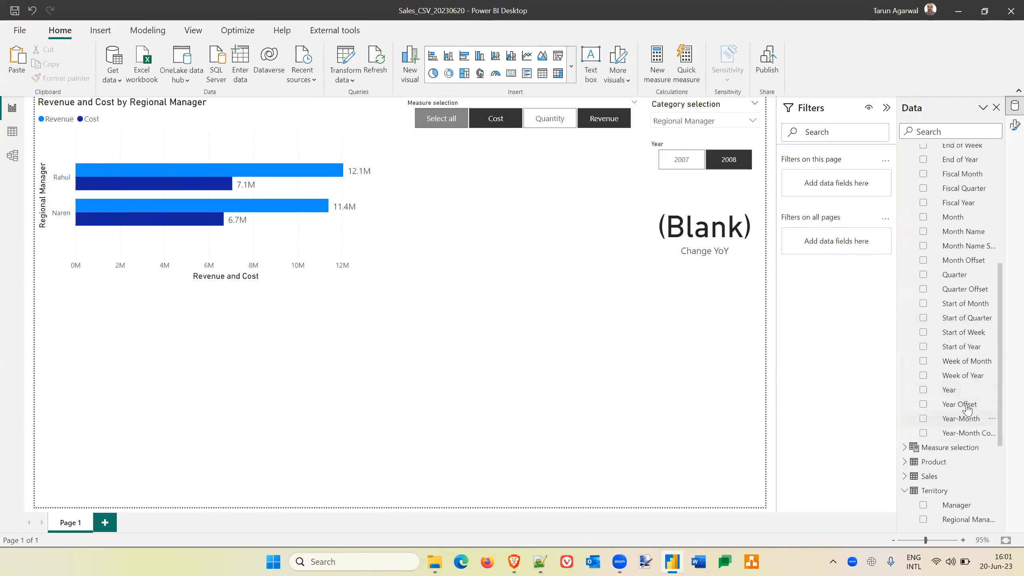
pyautogui.scroll(4, 955, 268)
pyautogui.scroll(2, 955, 269)
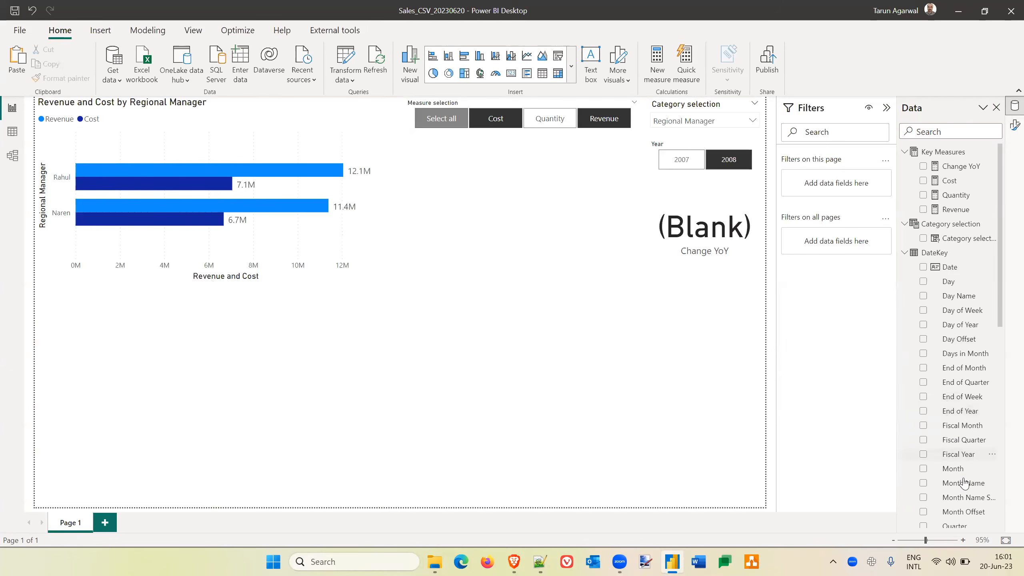
pyautogui.scroll(-3, 967, 429)
pyautogui.scroll(-2, 967, 428)
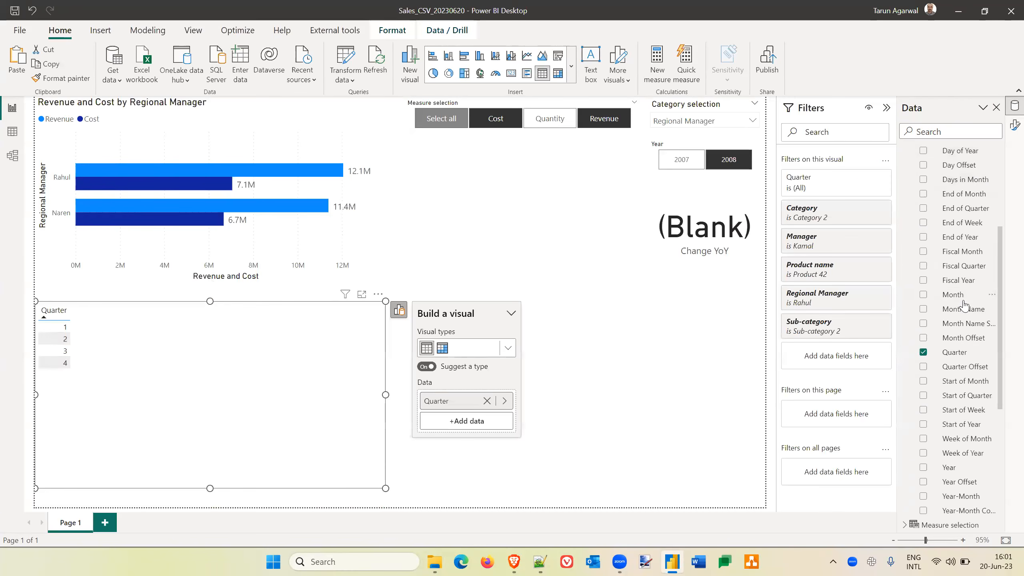
pyautogui.scroll(-5, 964, 306)
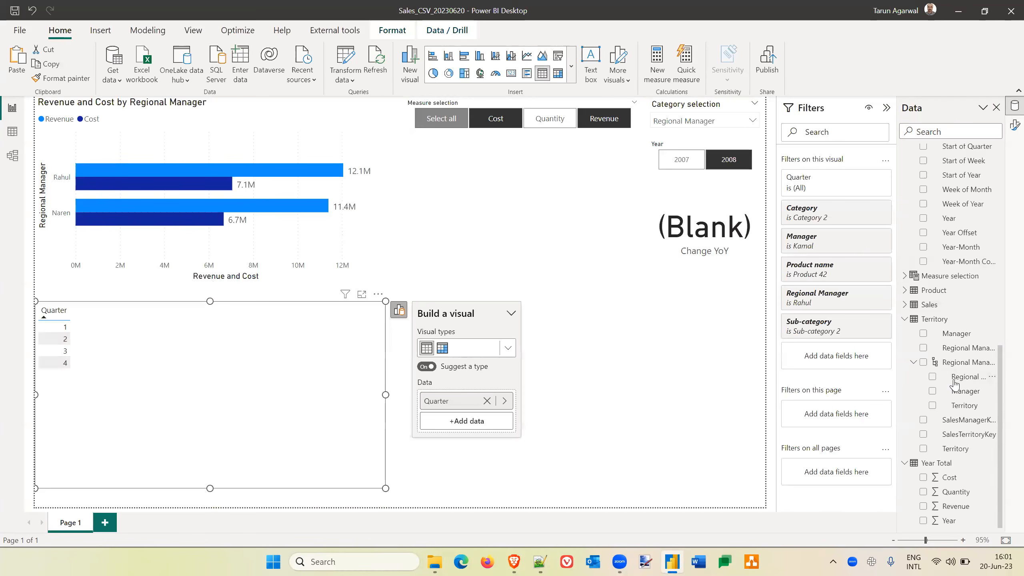
pyautogui.moveTo(950, 477); pyautogui.dragTo(242, 365)
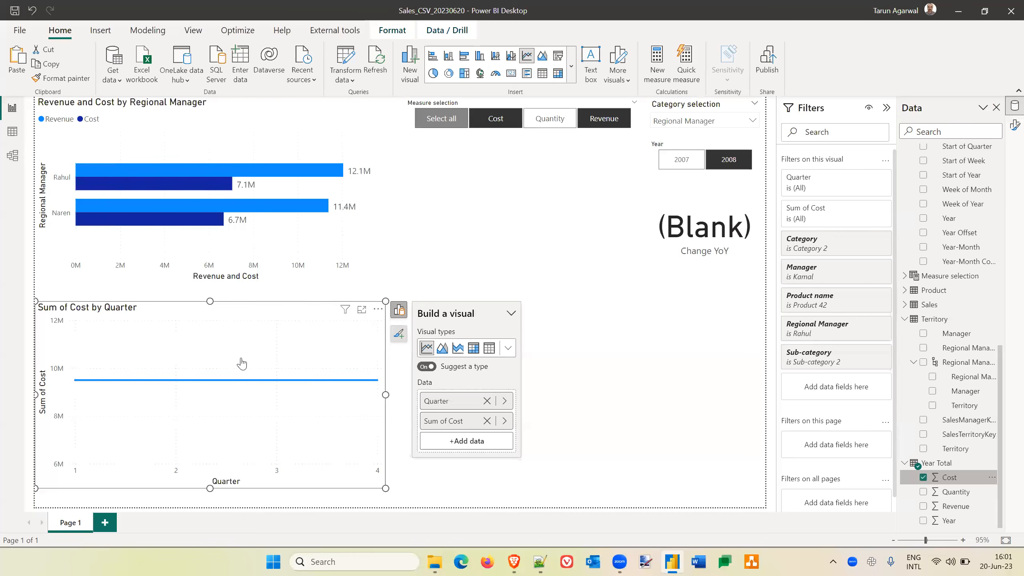
pyautogui.moveTo(178, 407)
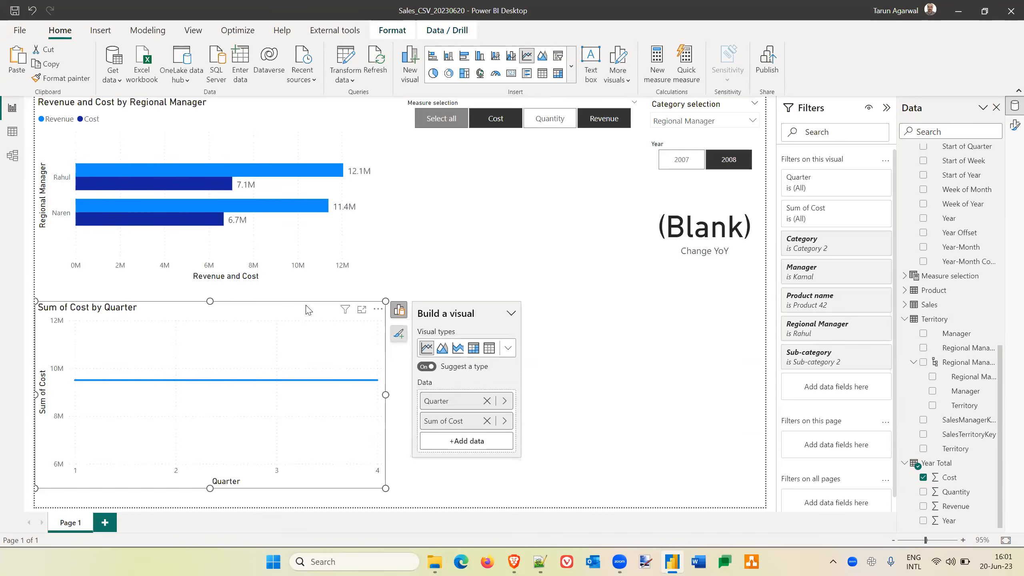
pyautogui.press('Delete')
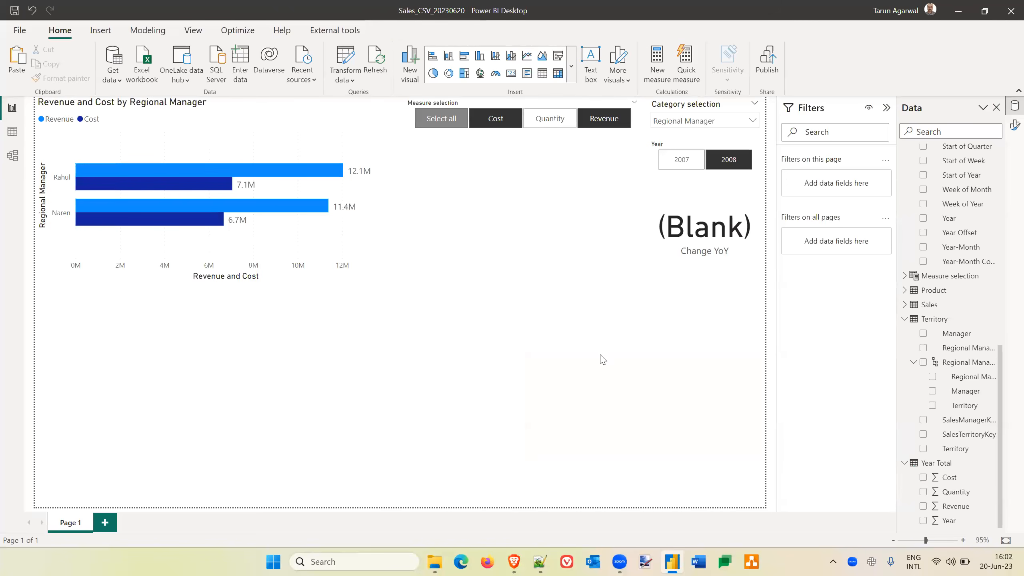